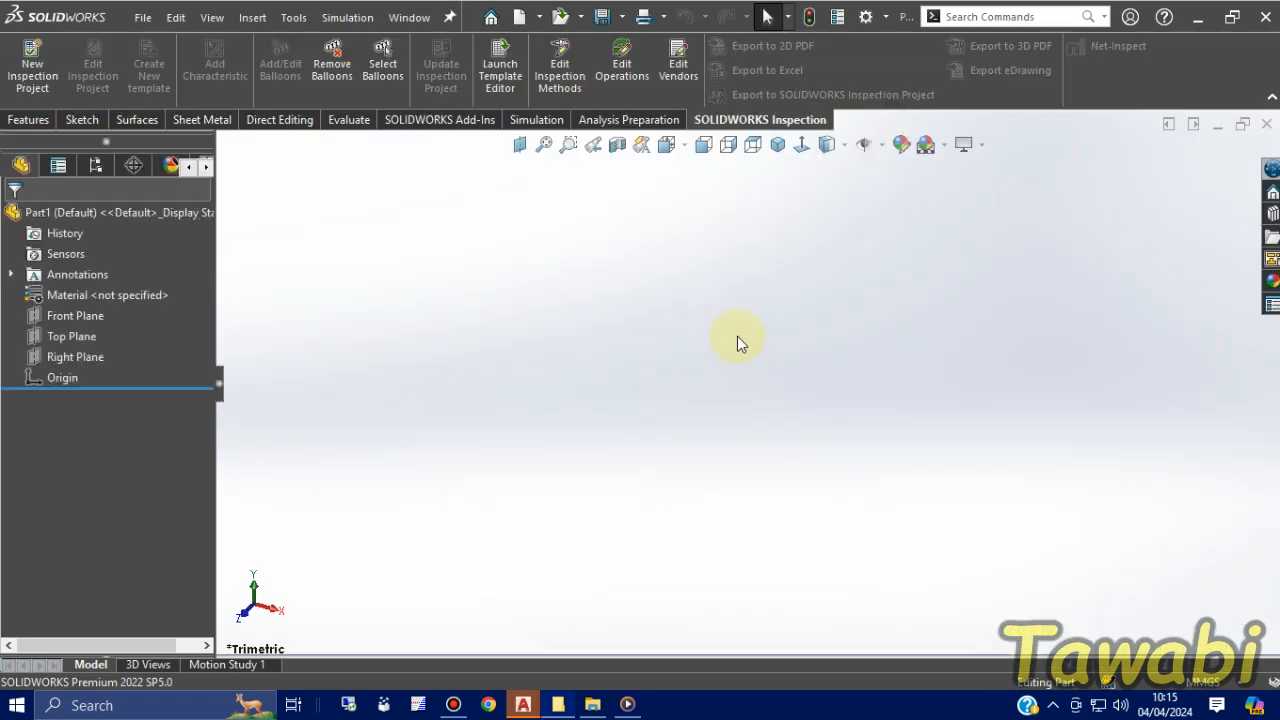
Start a sketch on the Front Plane and draw a vertical centerline about 116 mm long passing through the origin
left_click(80, 316)
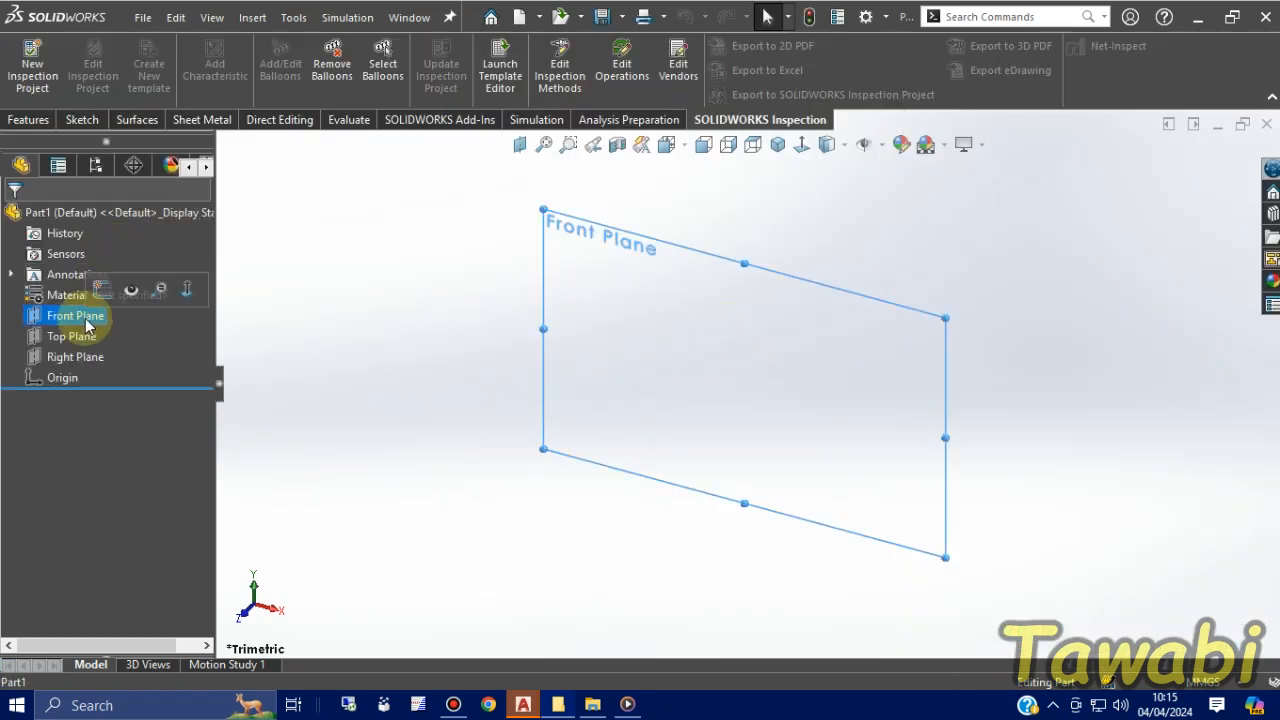
left_click(95, 276)
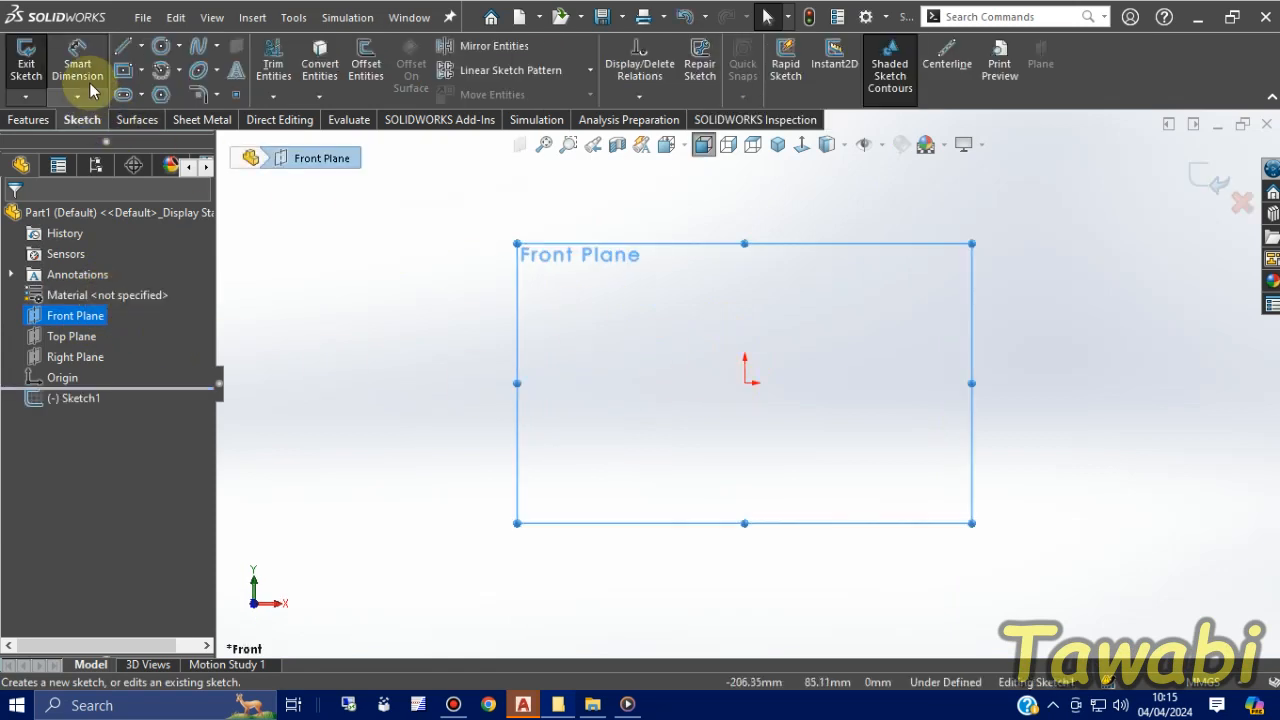
left_click(948, 55)
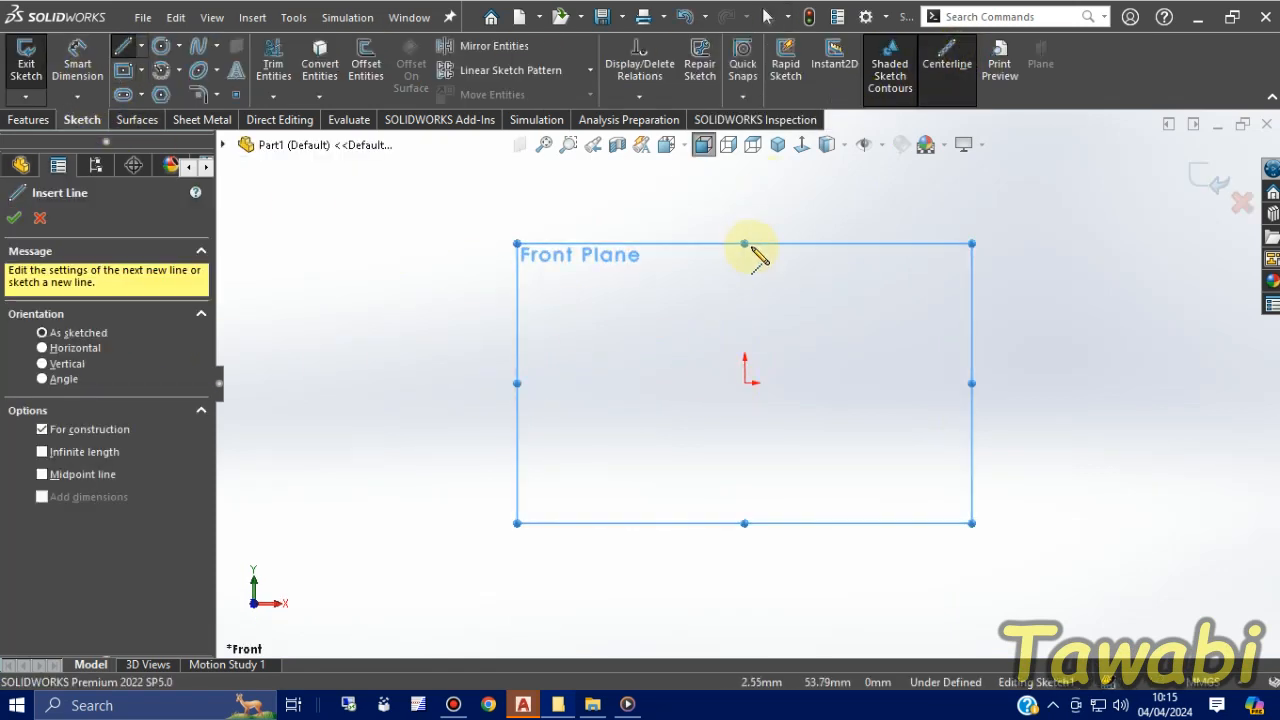
left_click(745, 245)
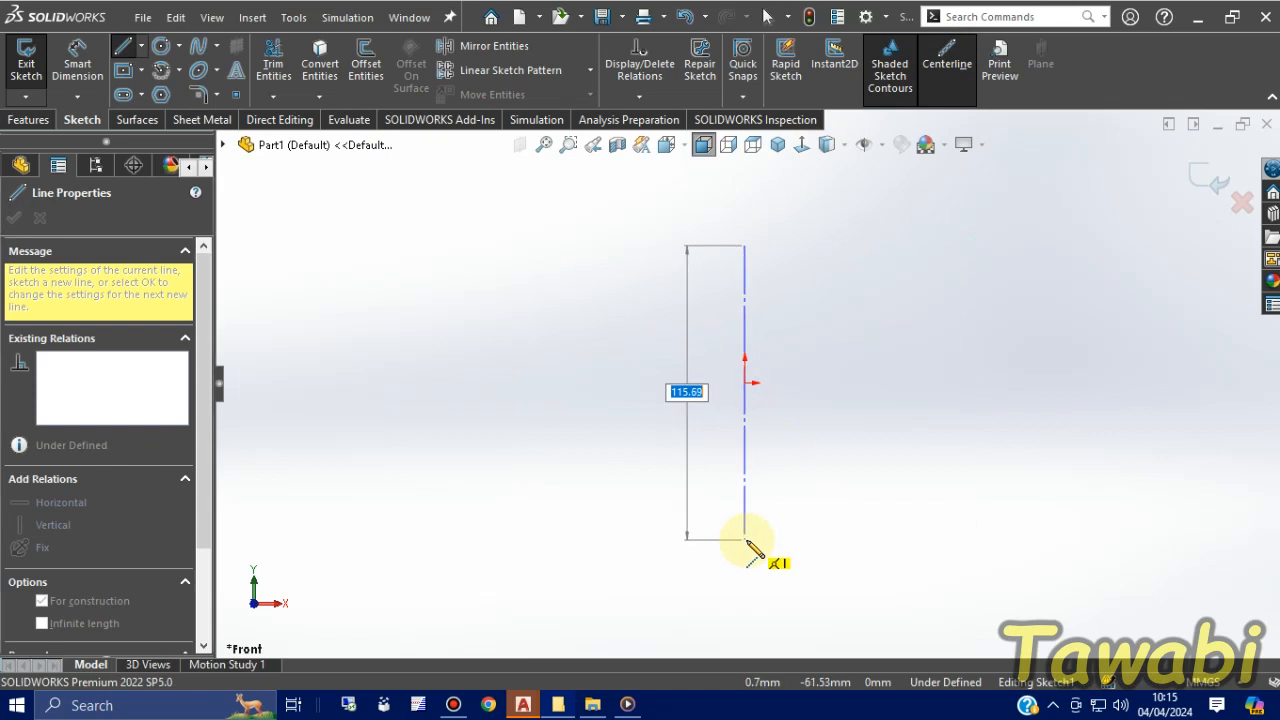
left_click(749, 543)
key("Escape")
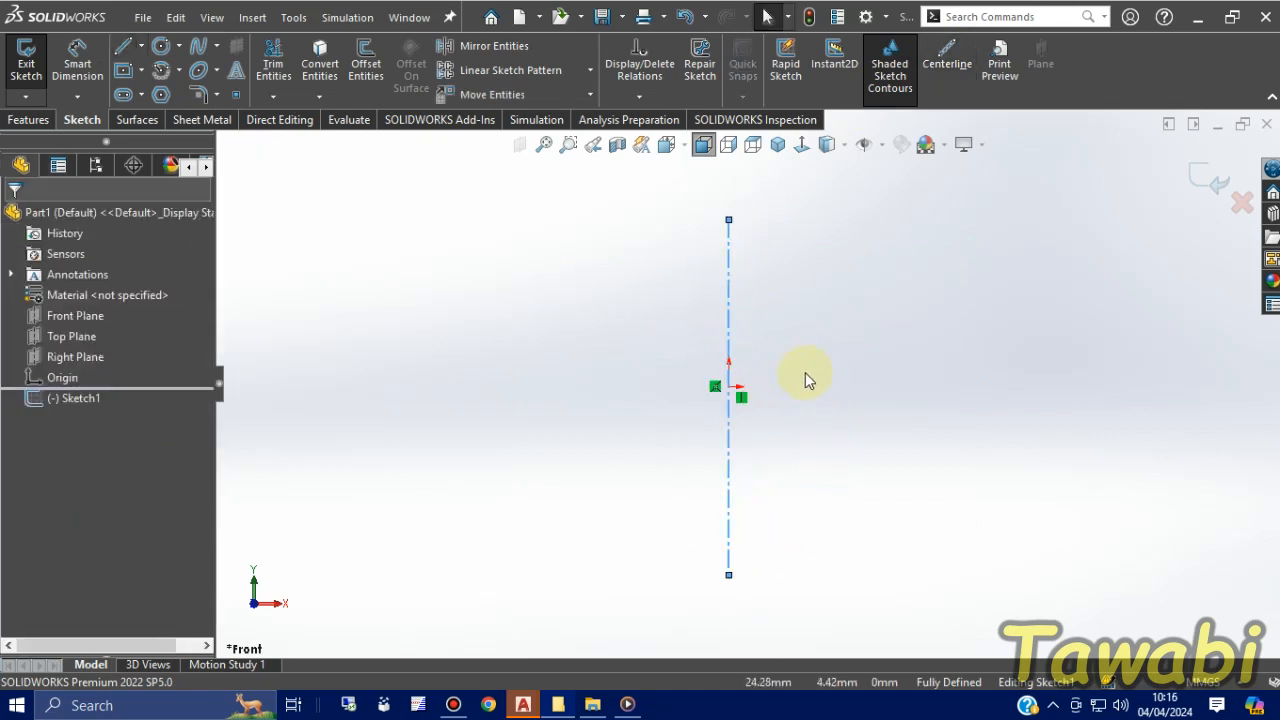
Add a Midpoint relation between the vertical centerline and the origin
left_click(737, 294)
scroll(784, 436, "down", 2)
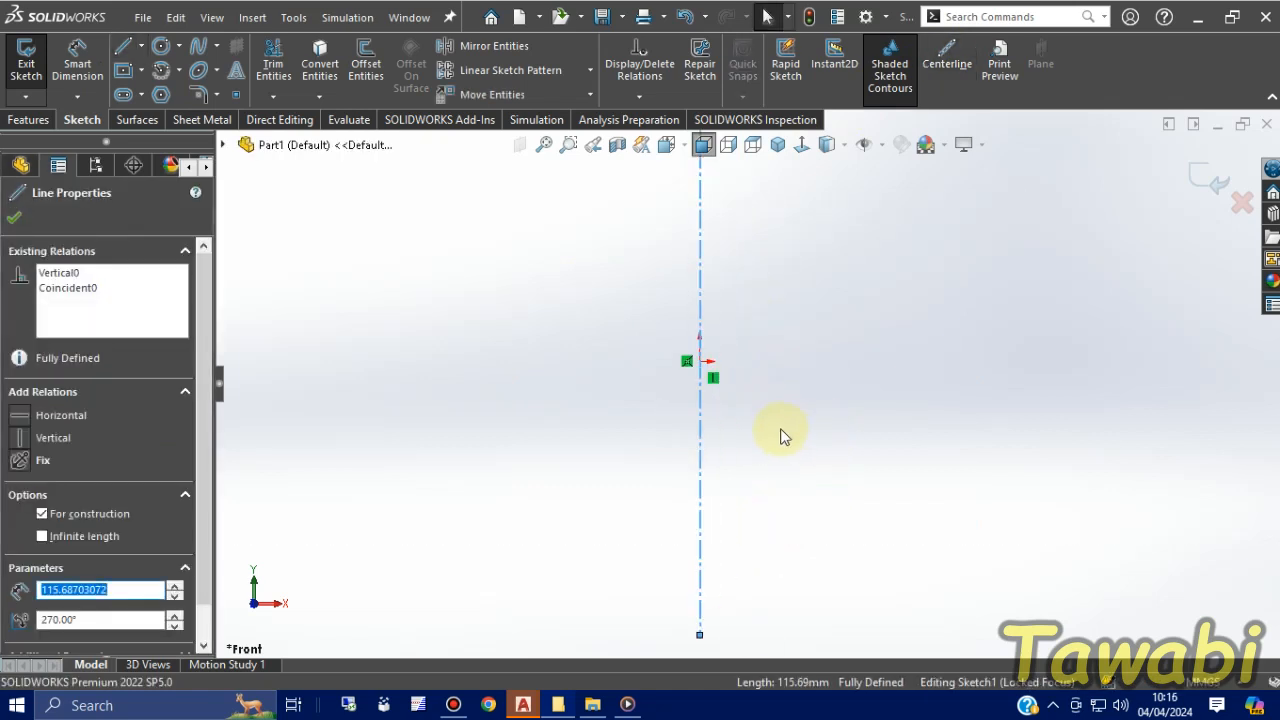
left_click(704, 368, "ctrl")
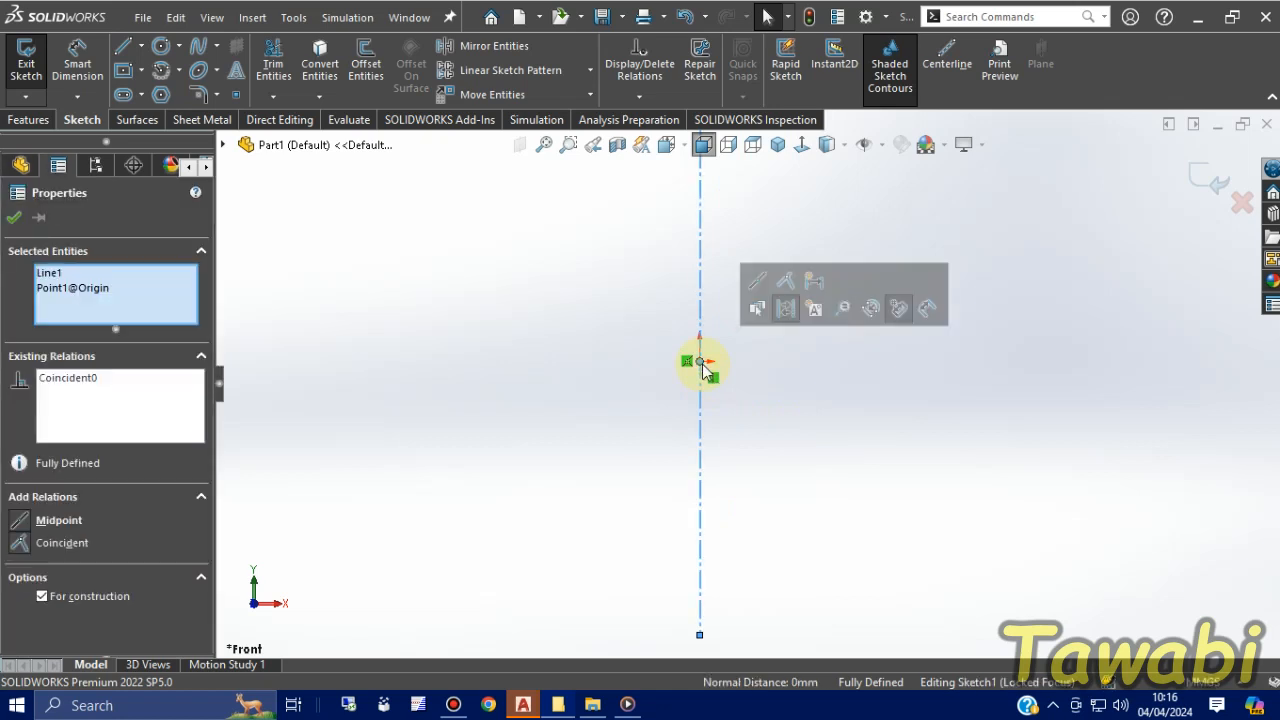
left_click(757, 285)
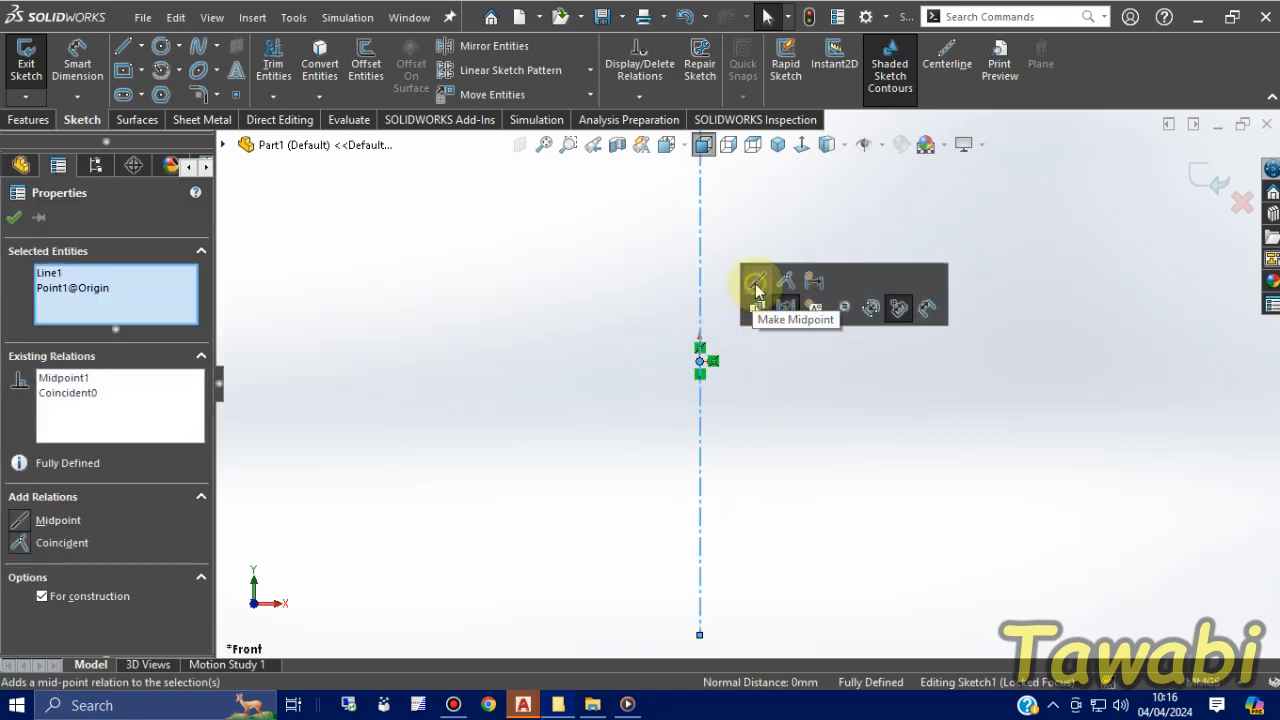
left_click(777, 434)
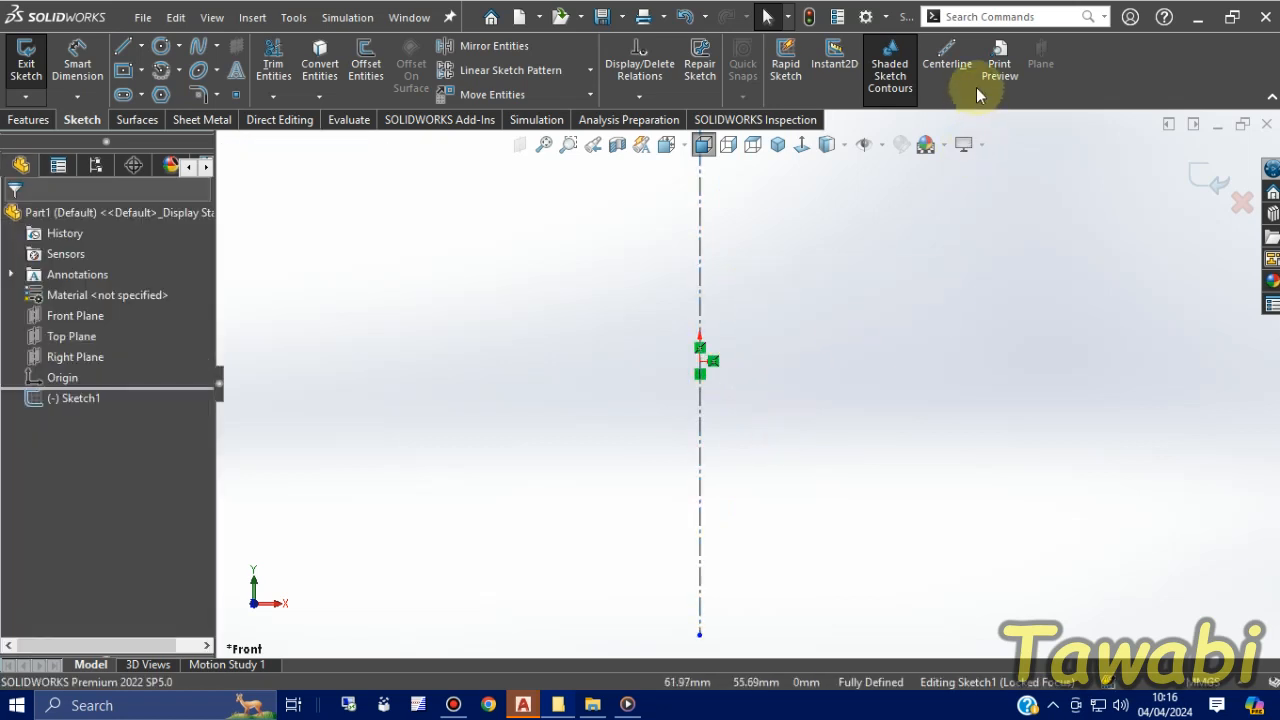
Draw an angled centerline about 70 mm long from the origin, sloping up to the right of the vertical centerline
left_click(950, 64)
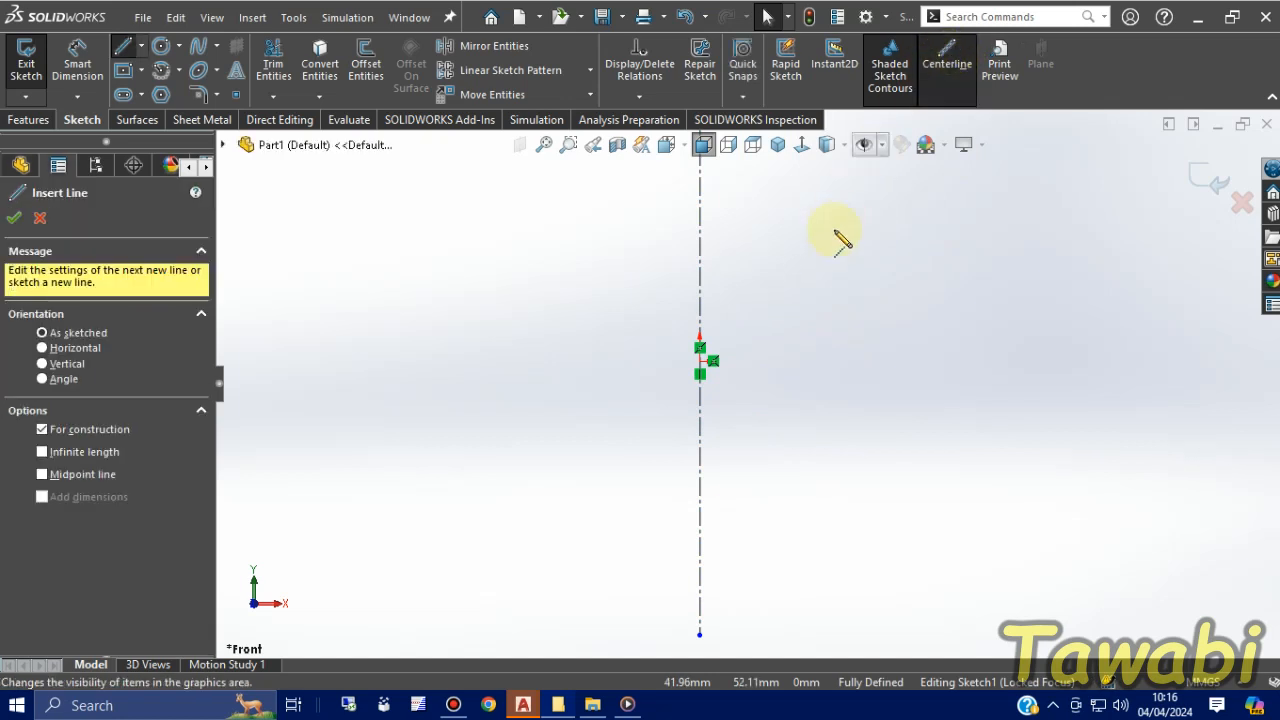
left_click(703, 362)
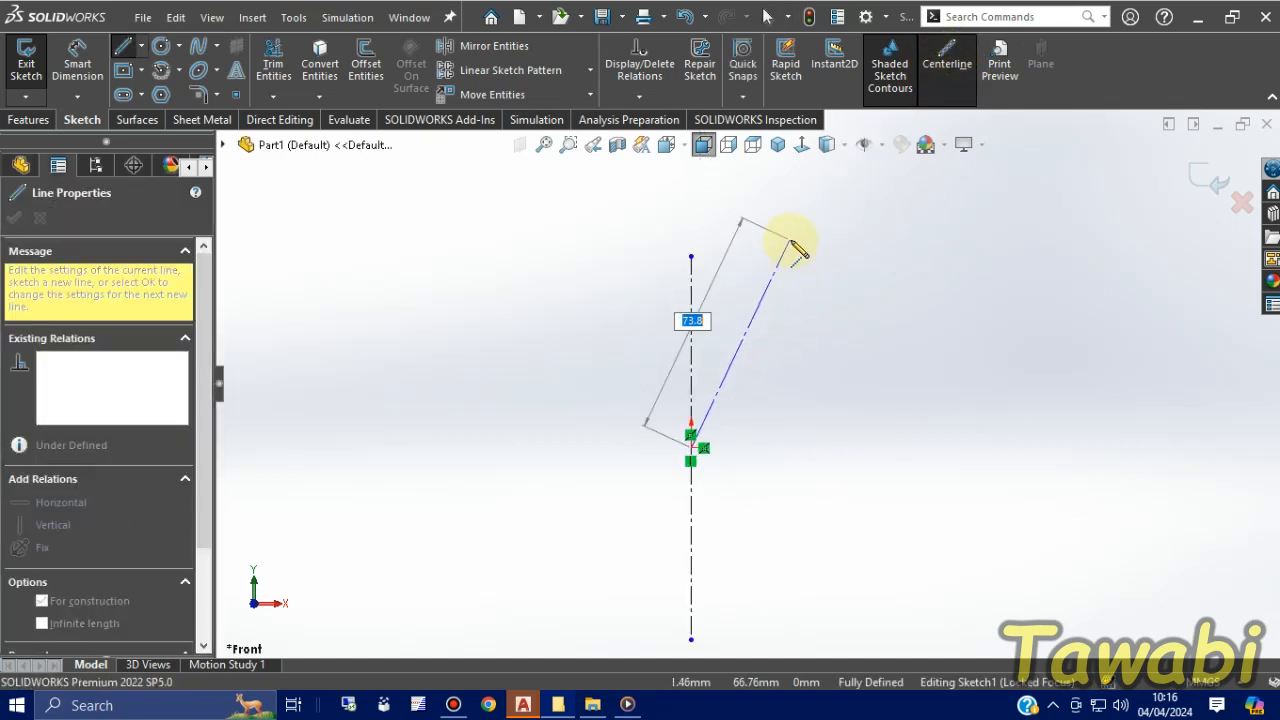
left_click(797, 257)
key("Escape")
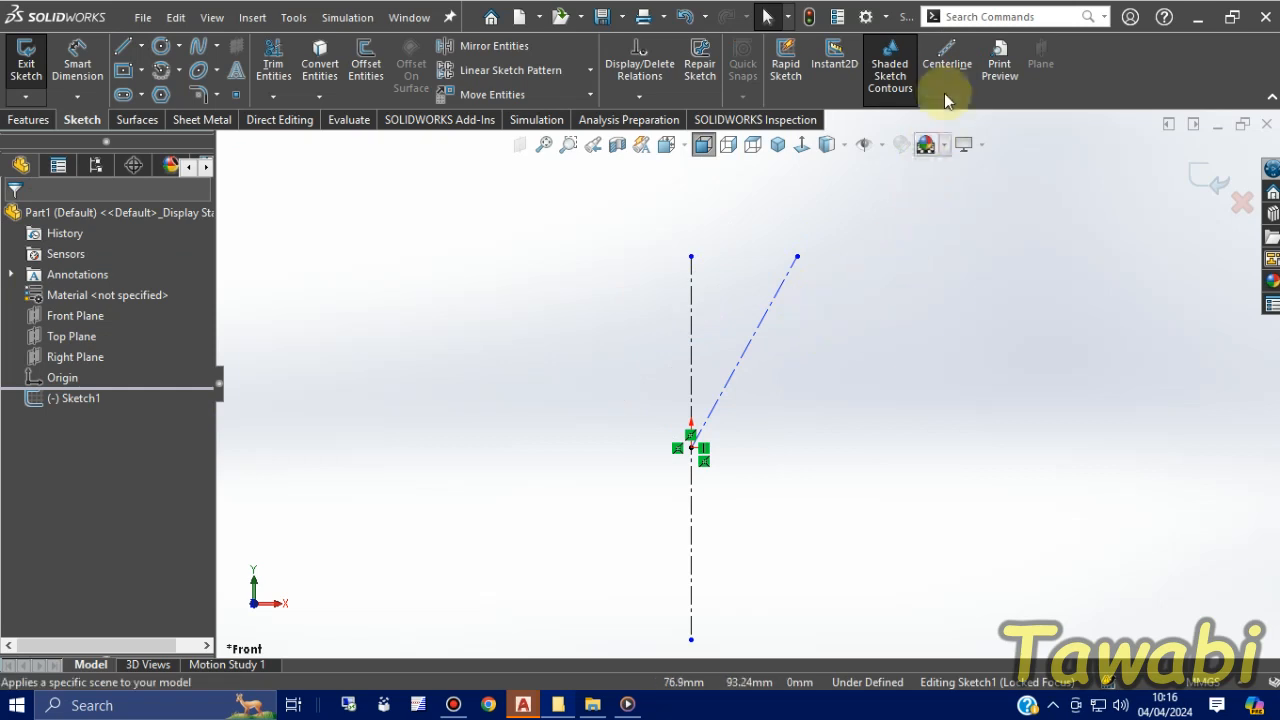
Draw a second angled centerline about 73 mm long from the origin, sloping up to the left of the vertical centerline
left_click(946, 62)
scroll(686, 467, "down", 2)
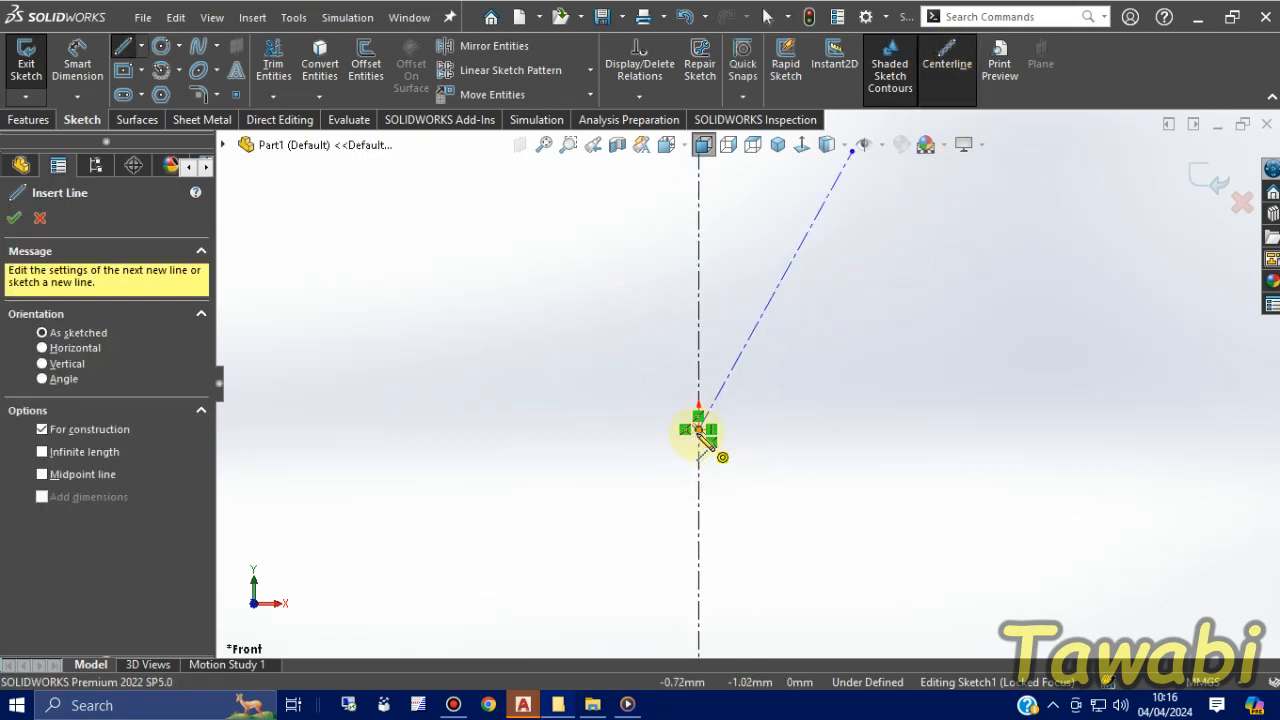
left_click(699, 431)
scroll(700, 410, "up", 2)
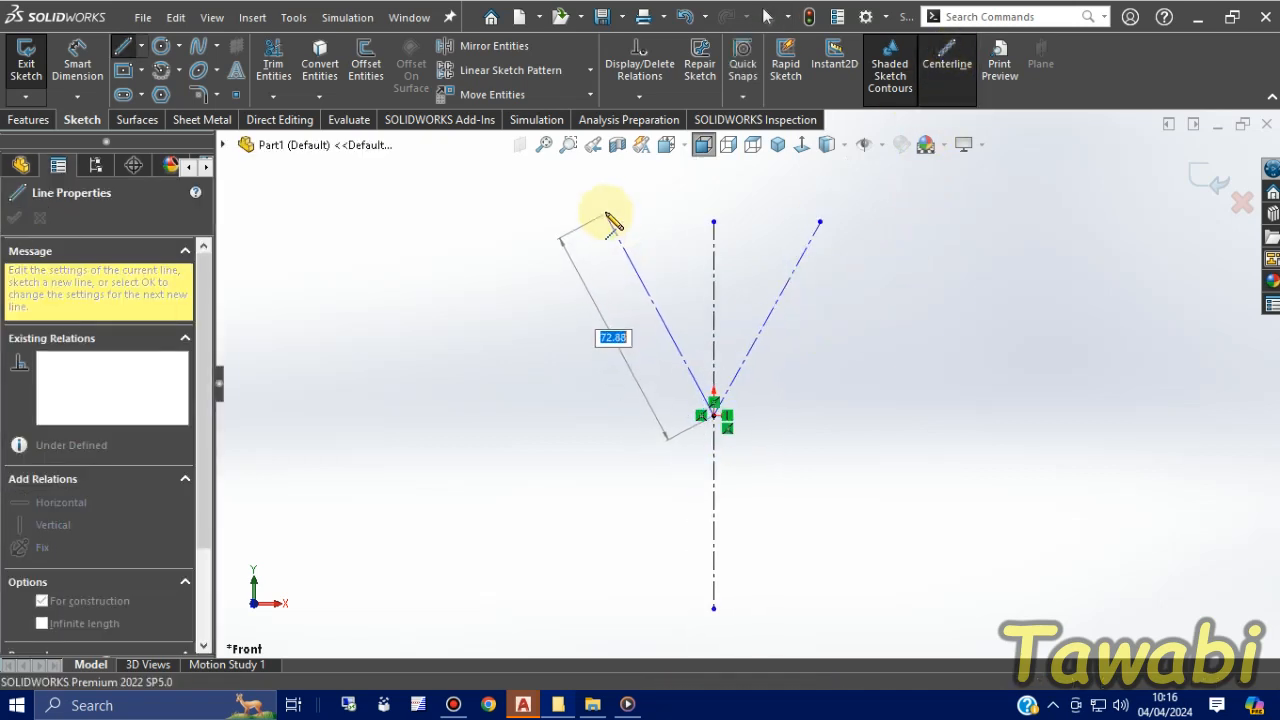
left_click(605, 213)
key("Escape")
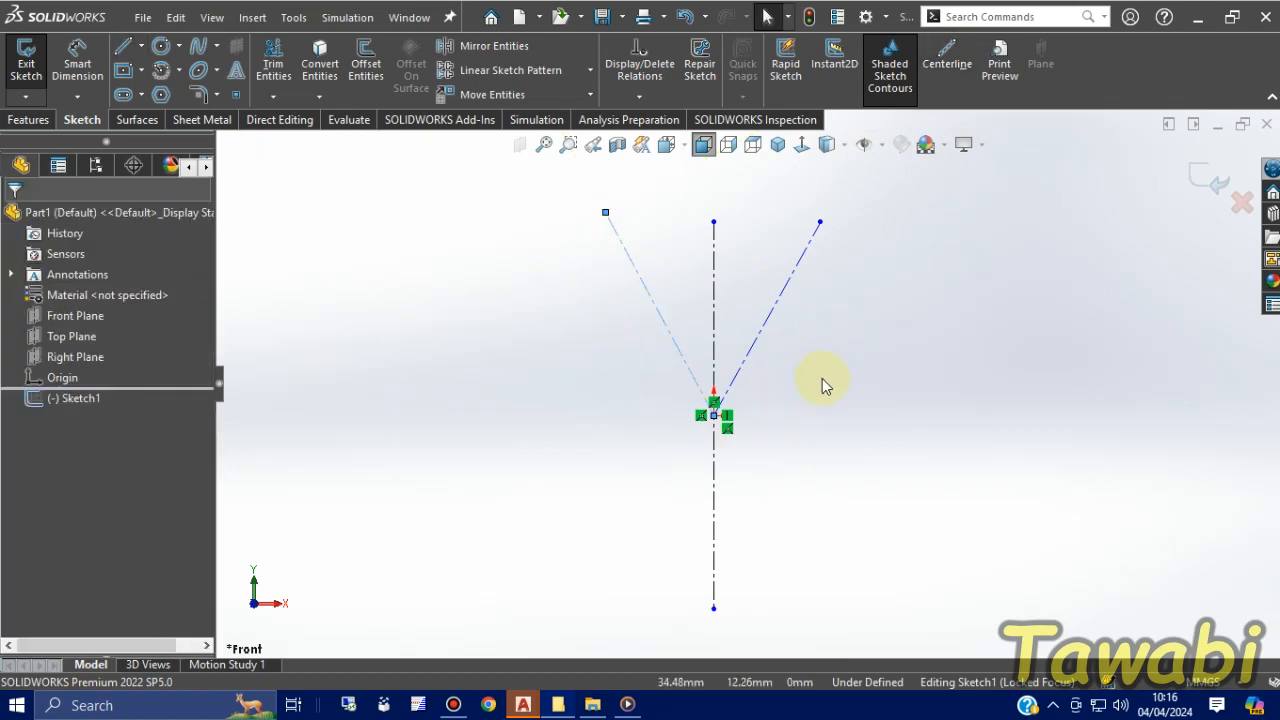
Make the two angled centerlines equal in length
left_click(760, 342)
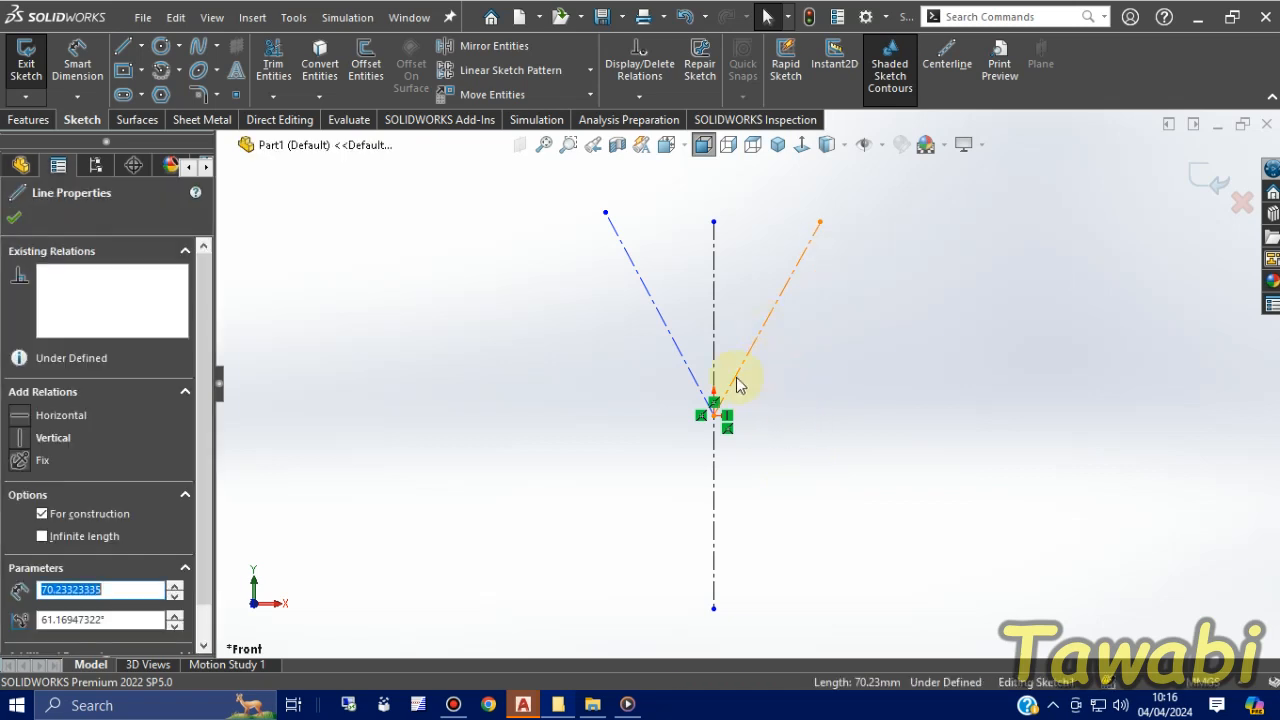
left_click(668, 329, "ctrl")
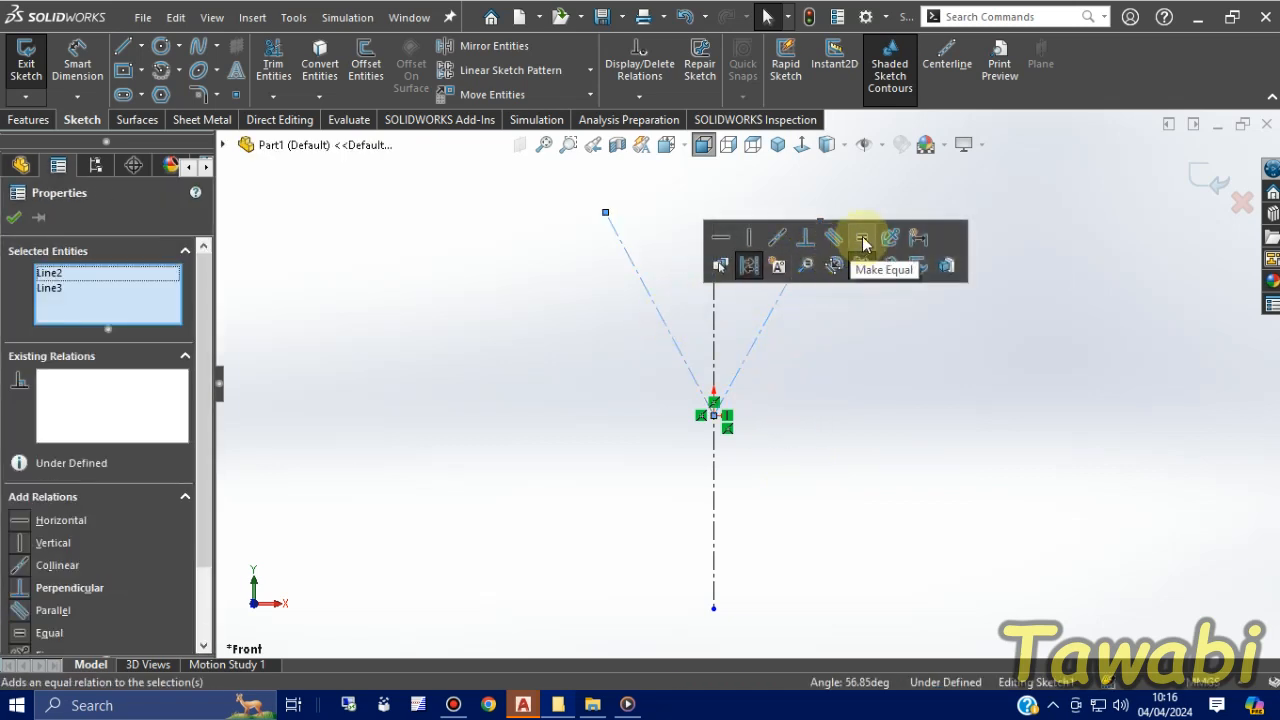
left_click(880, 372)
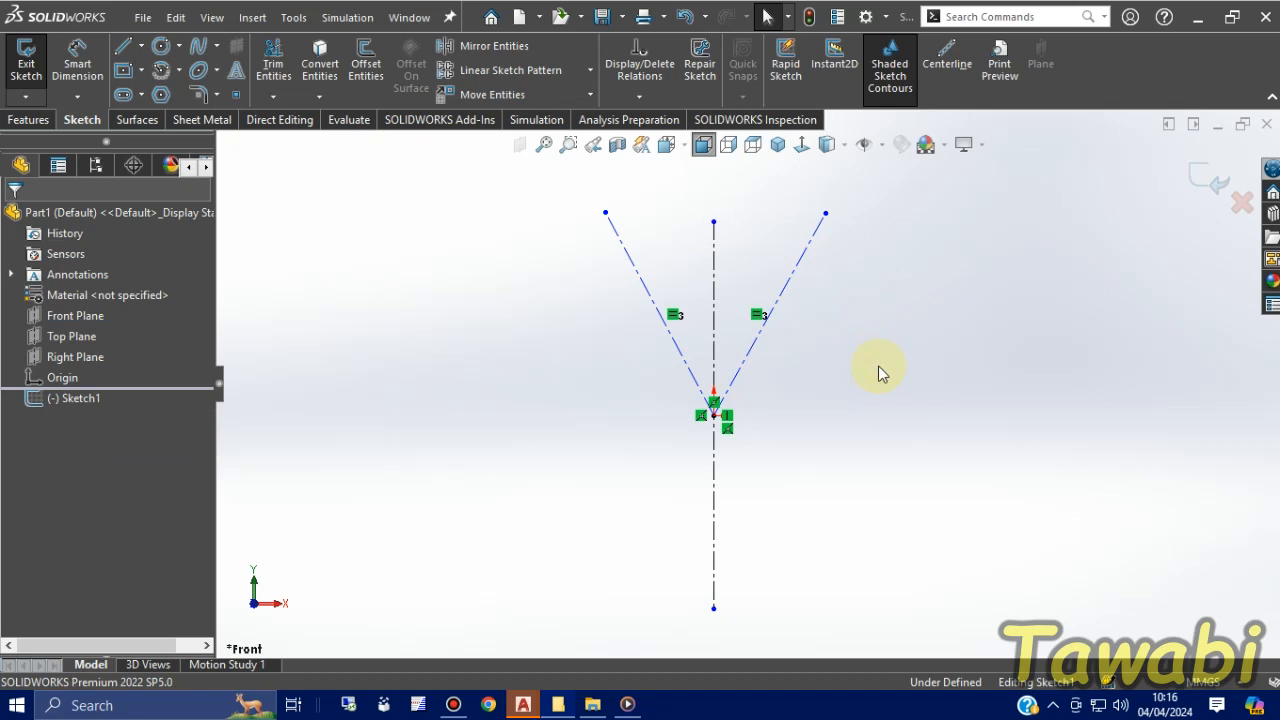
Dimension the vertical centerline's length as 2000 mm
left_click(77, 63)
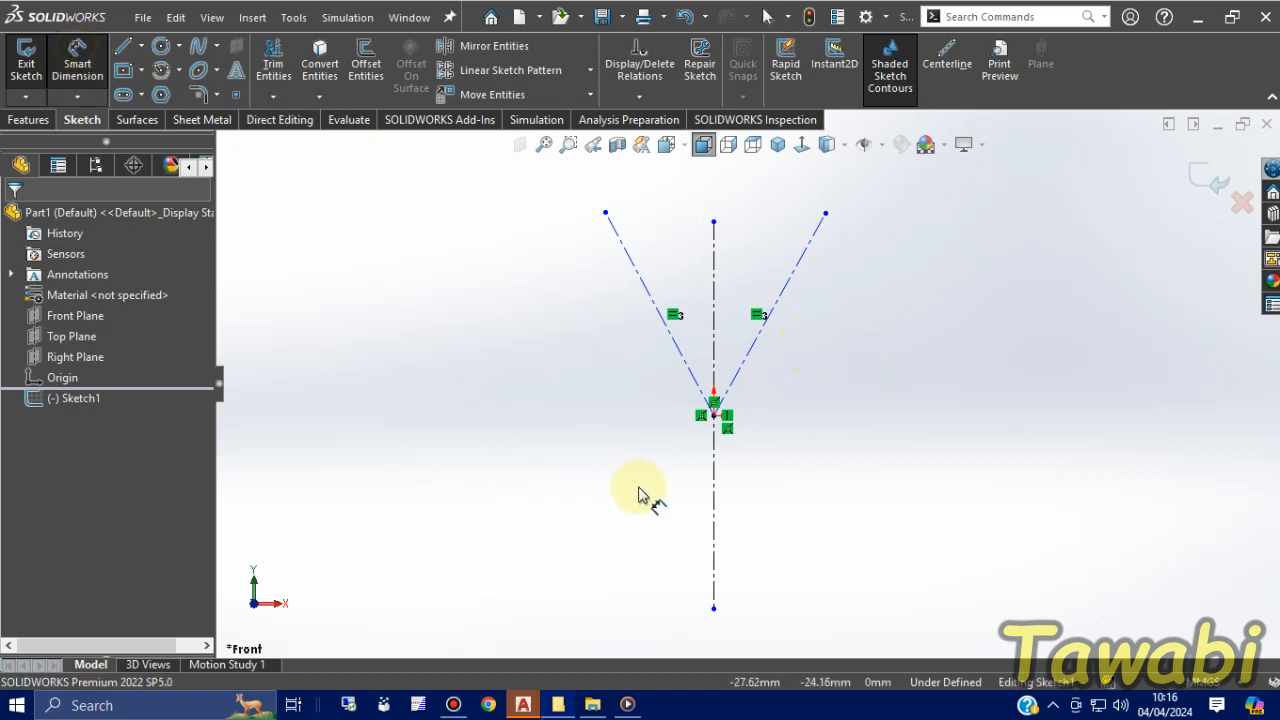
left_click(705, 488)
left_click(571, 498)
type("2000")
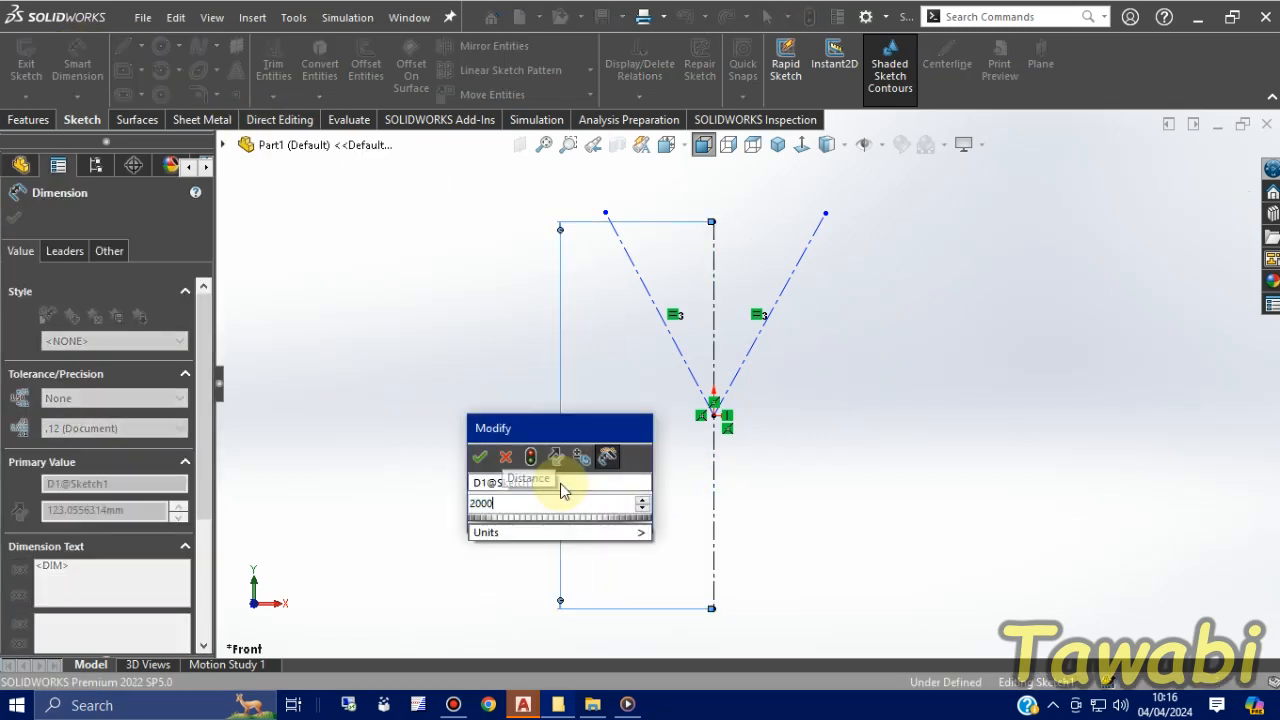
key("Return")
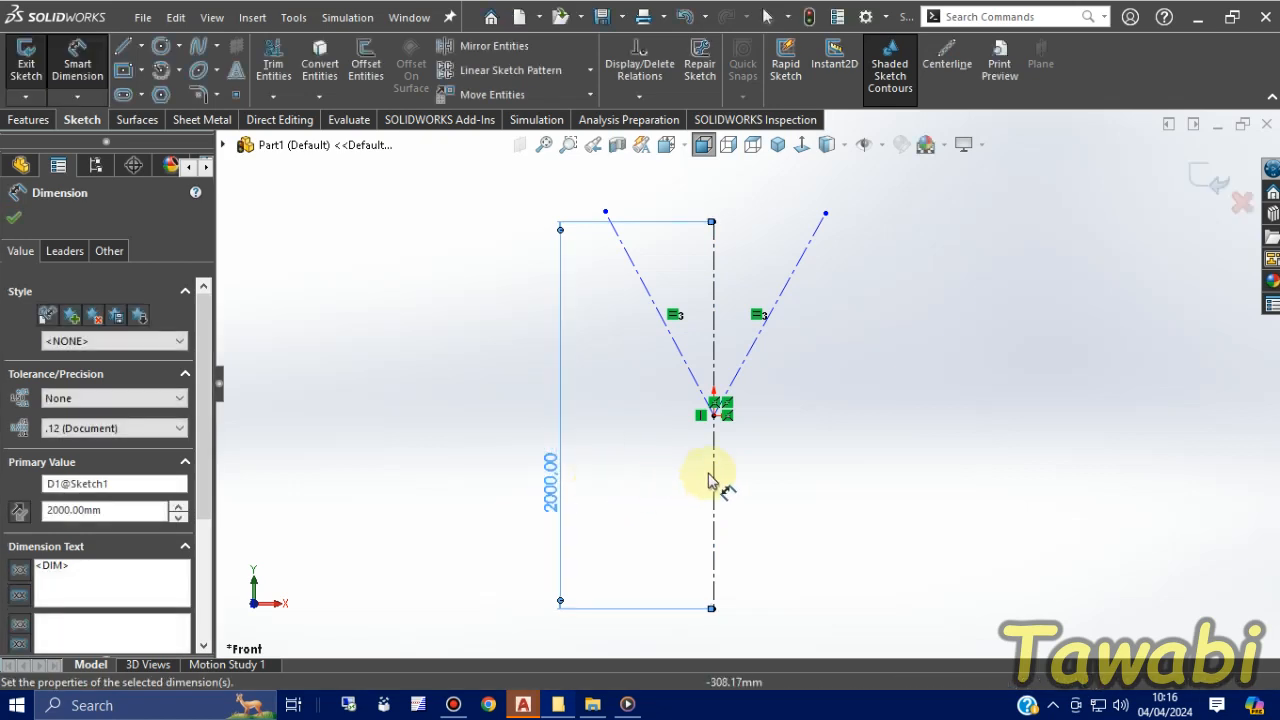
Dimension the right angled centerline's length as 1547 mm
left_click(760, 358)
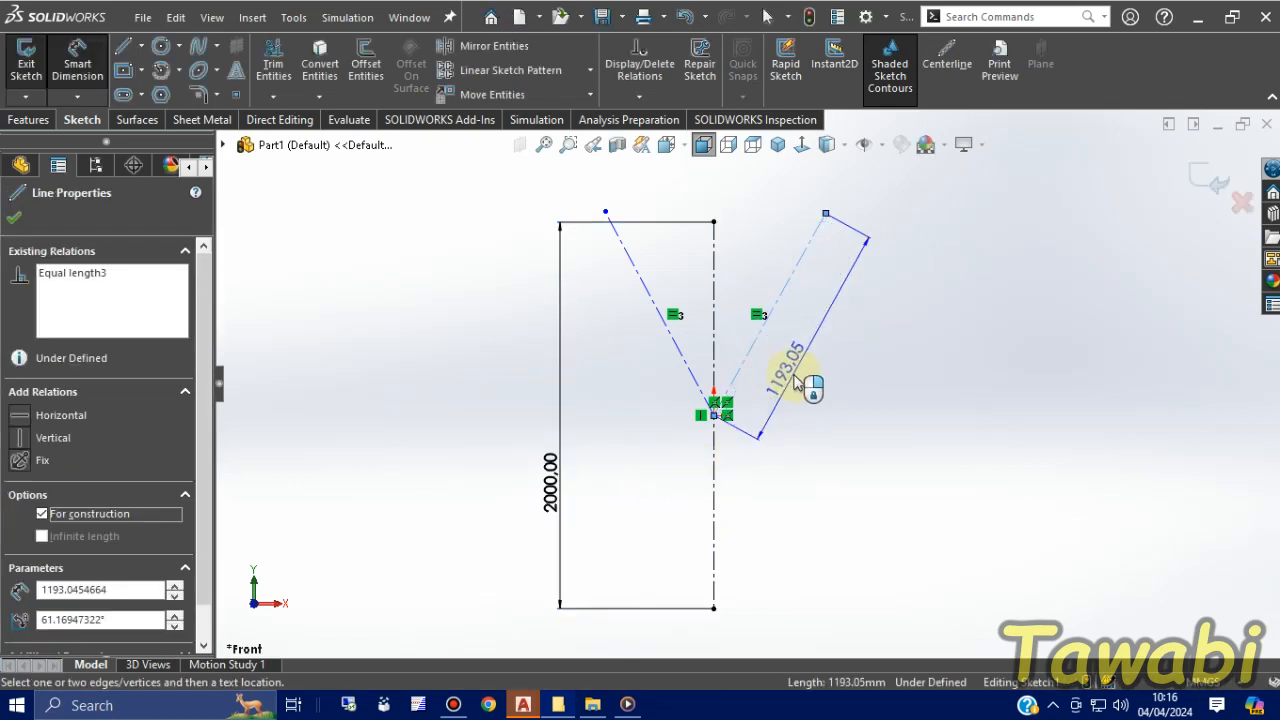
left_click(814, 386)
type("1547")
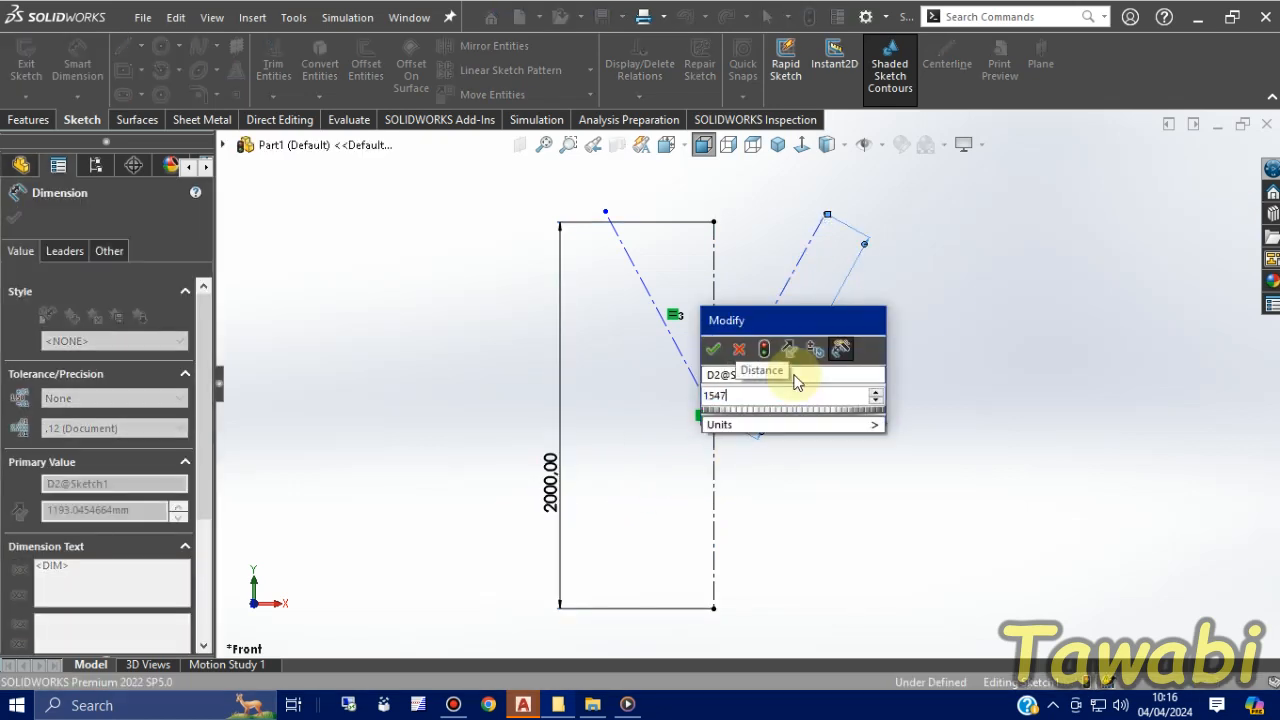
key("Return")
scroll(810, 410, "up", 2)
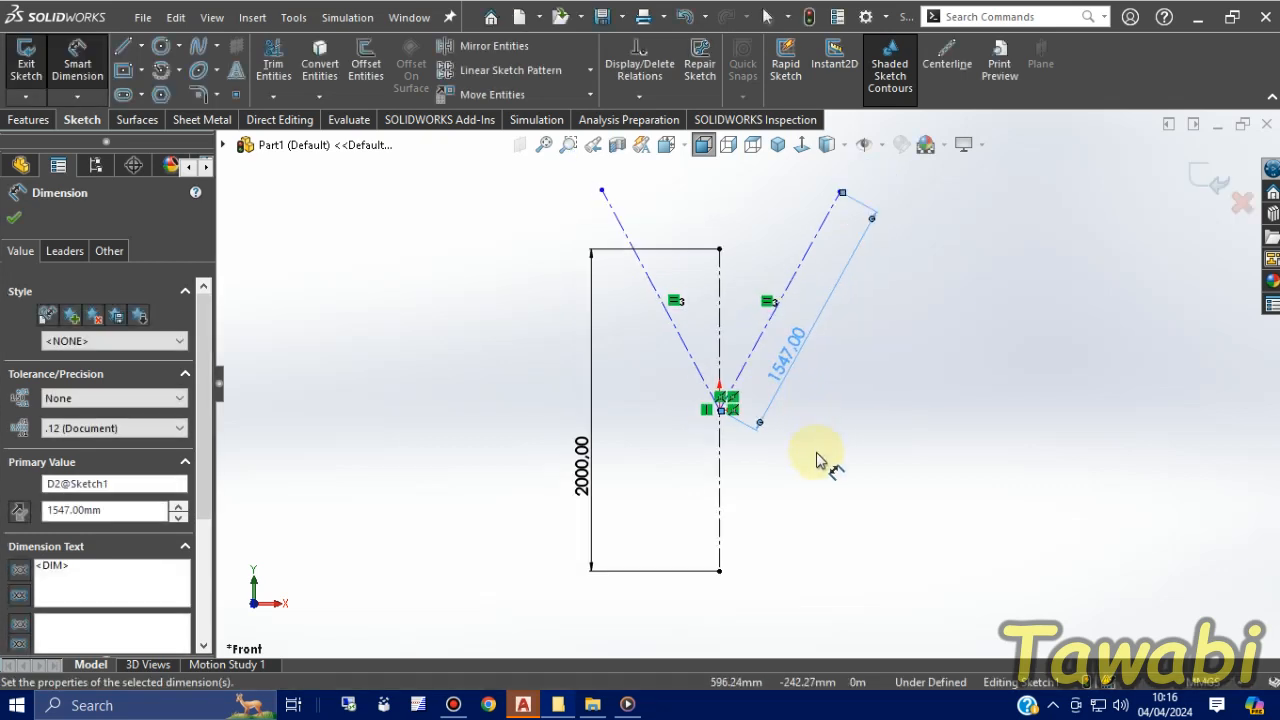
Dimension the angle between the right angled centerline and the vertical centerline as 30°
scroll(895, 295, "down", 1)
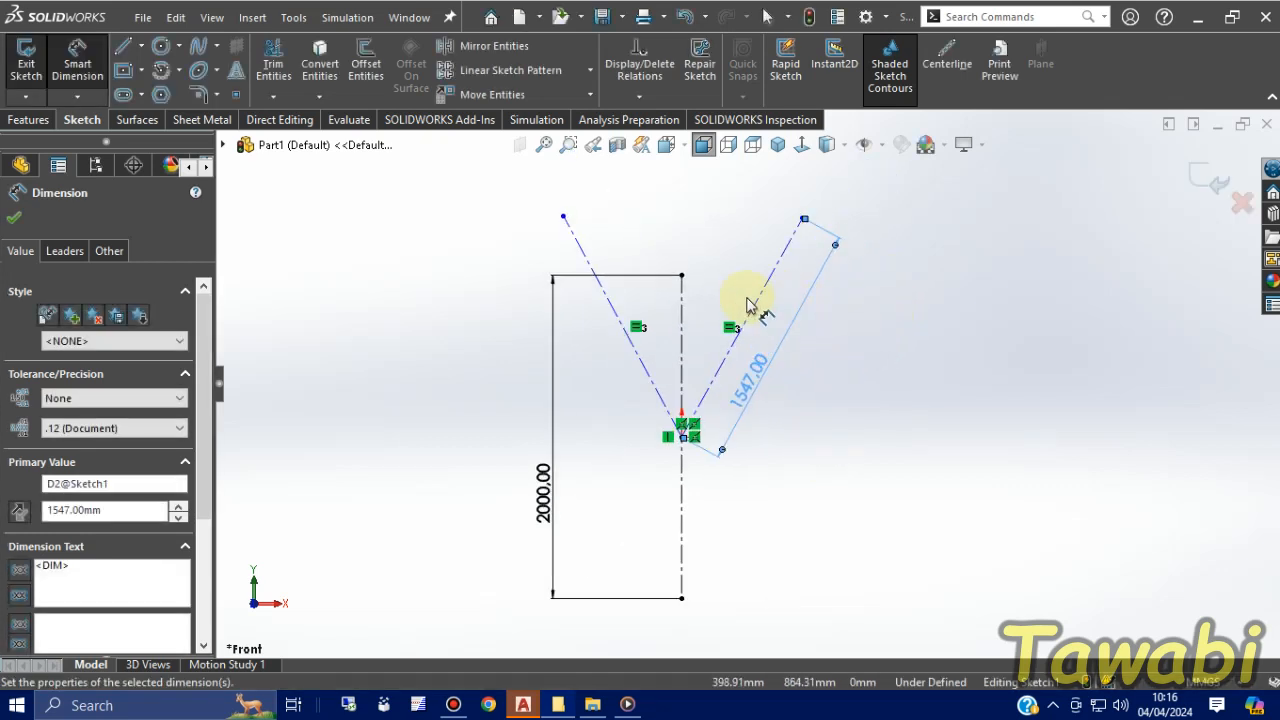
left_click(755, 312)
left_click(683, 288)
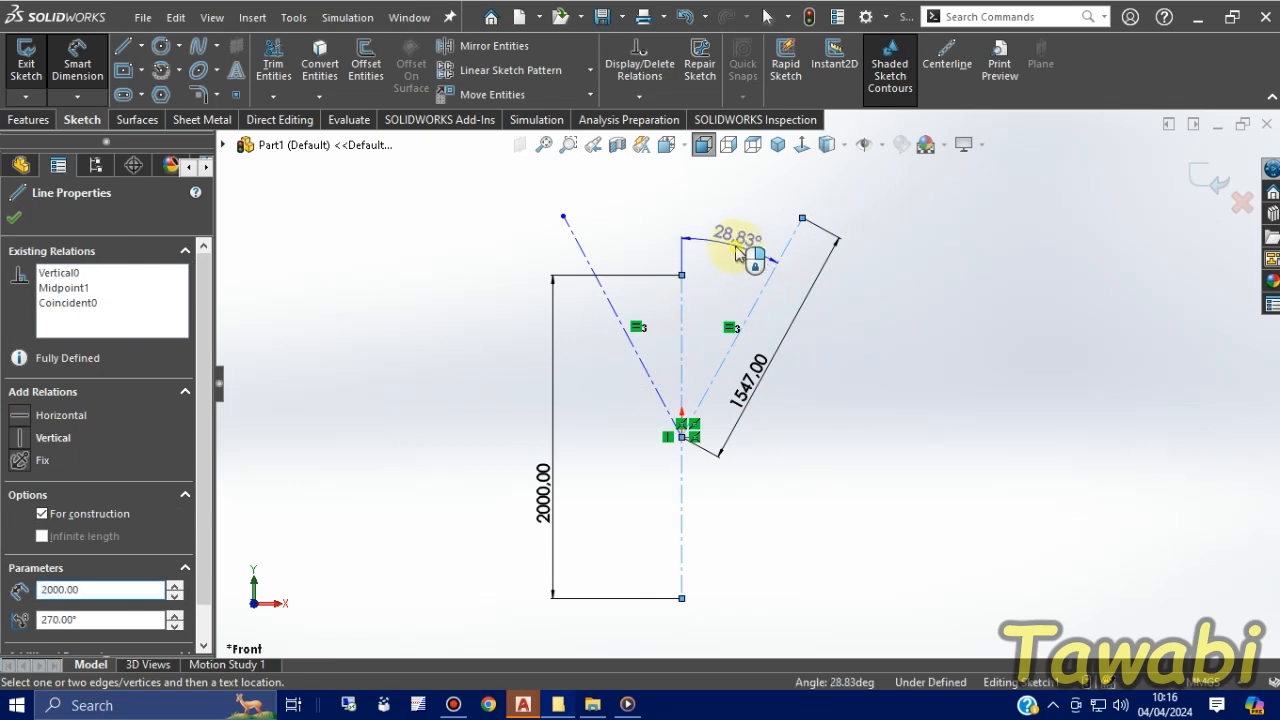
left_click(737, 253)
type("30")
key("Return")
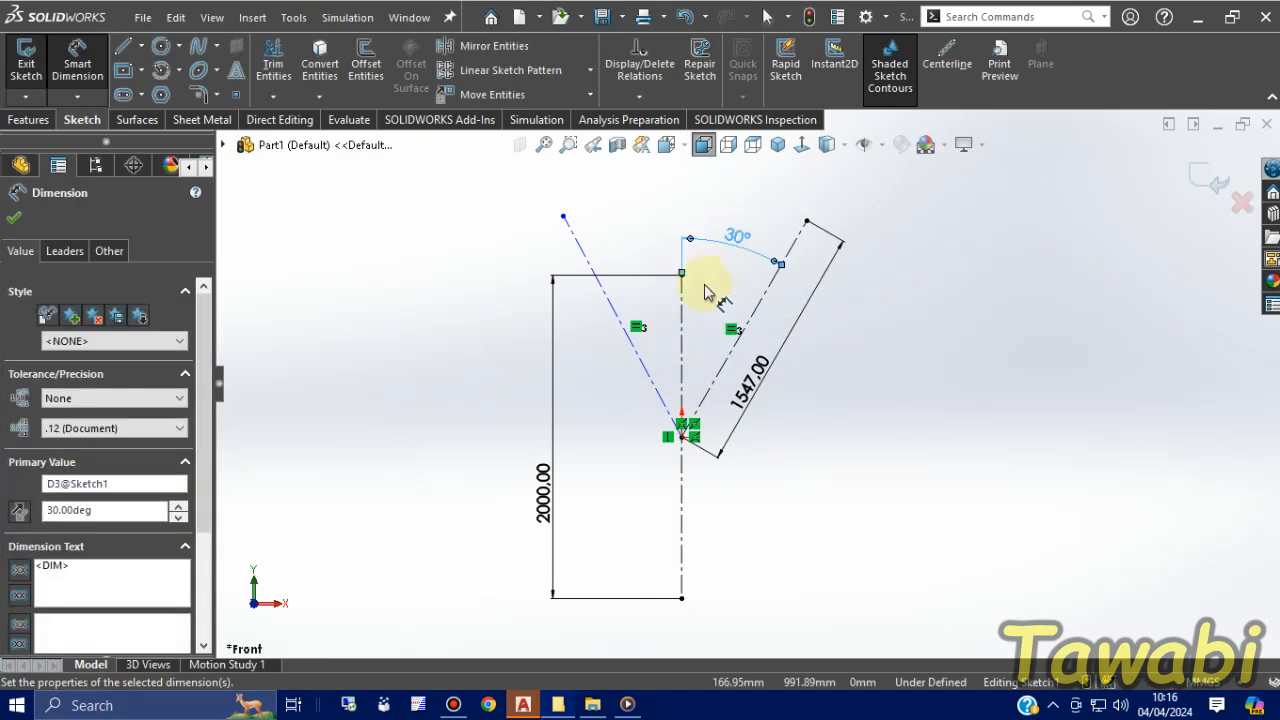
Dimension the angle between the left angled centerline and the vertical centerline as 30°, and exit the sketch
left_click(683, 310)
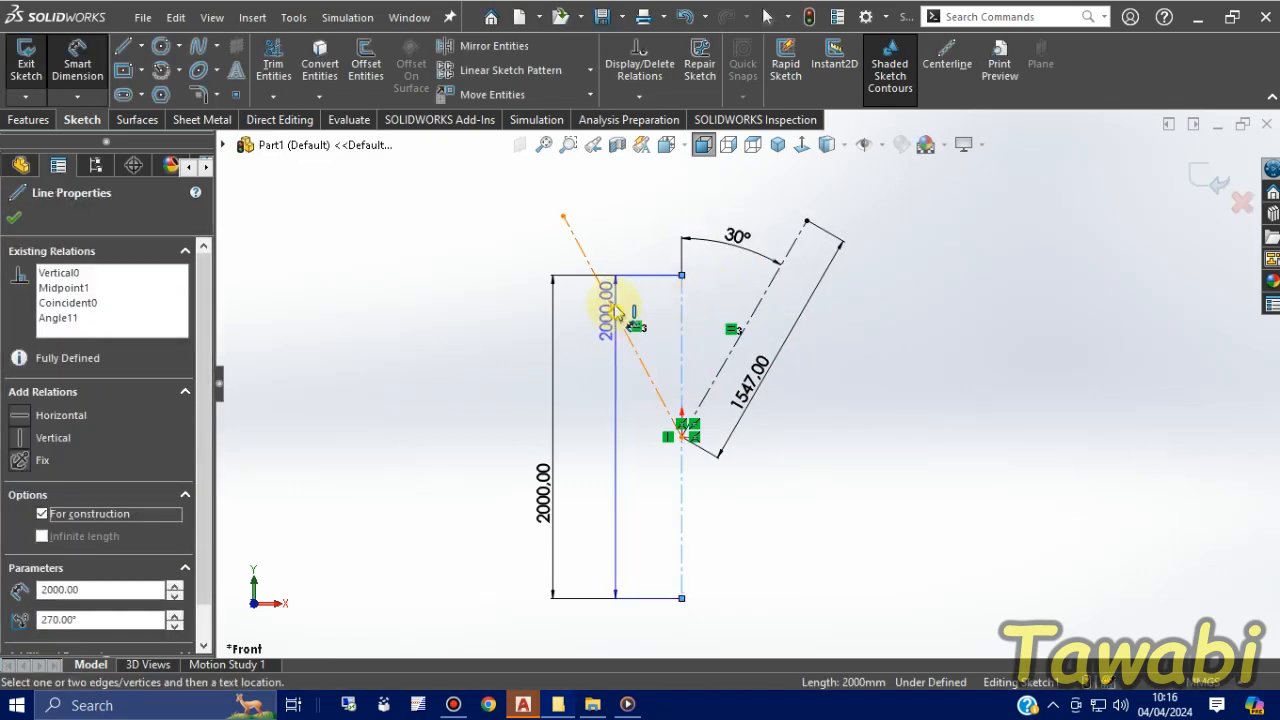
left_click(603, 286)
left_click(626, 250)
type("30")
key("Return")
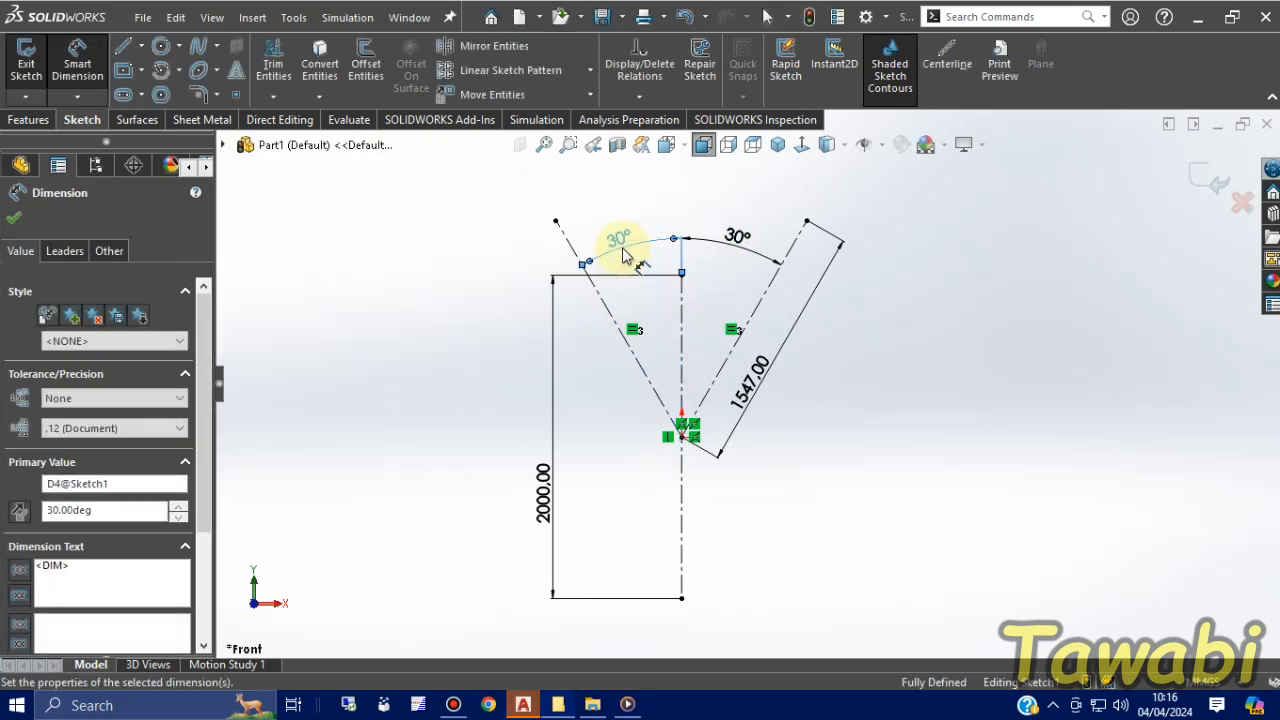
key("Escape")
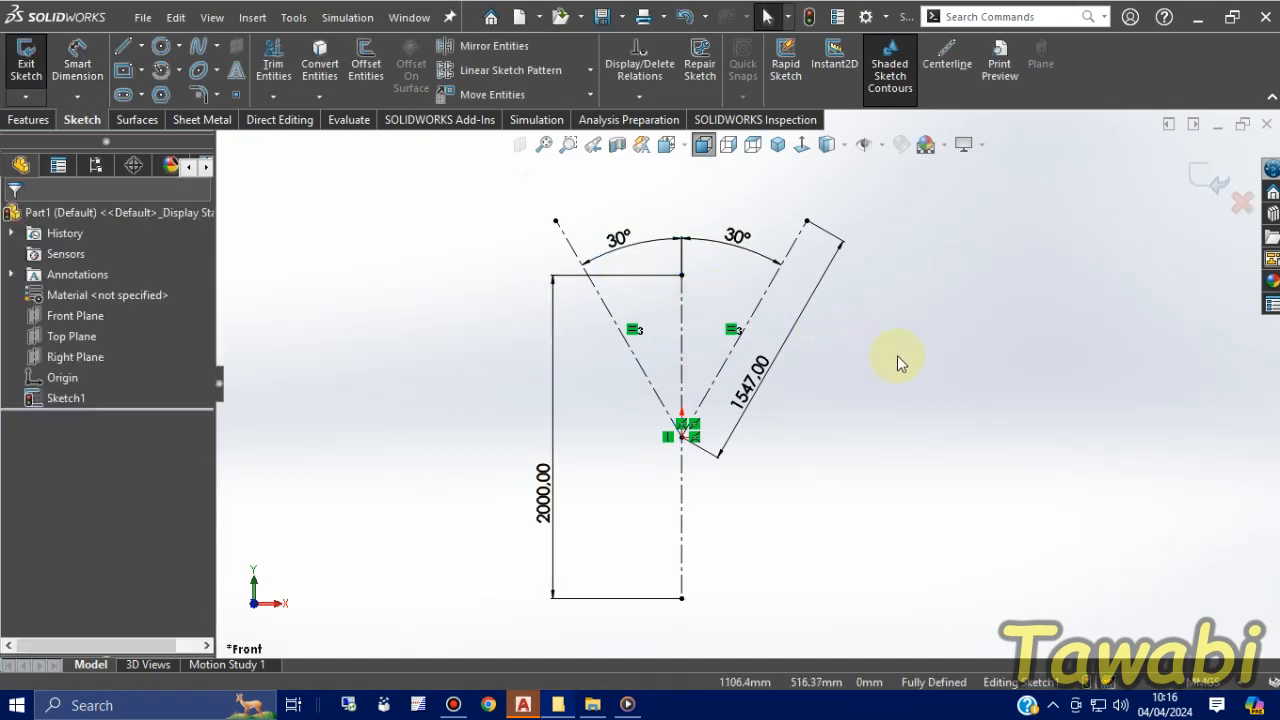
left_click(1199, 178)
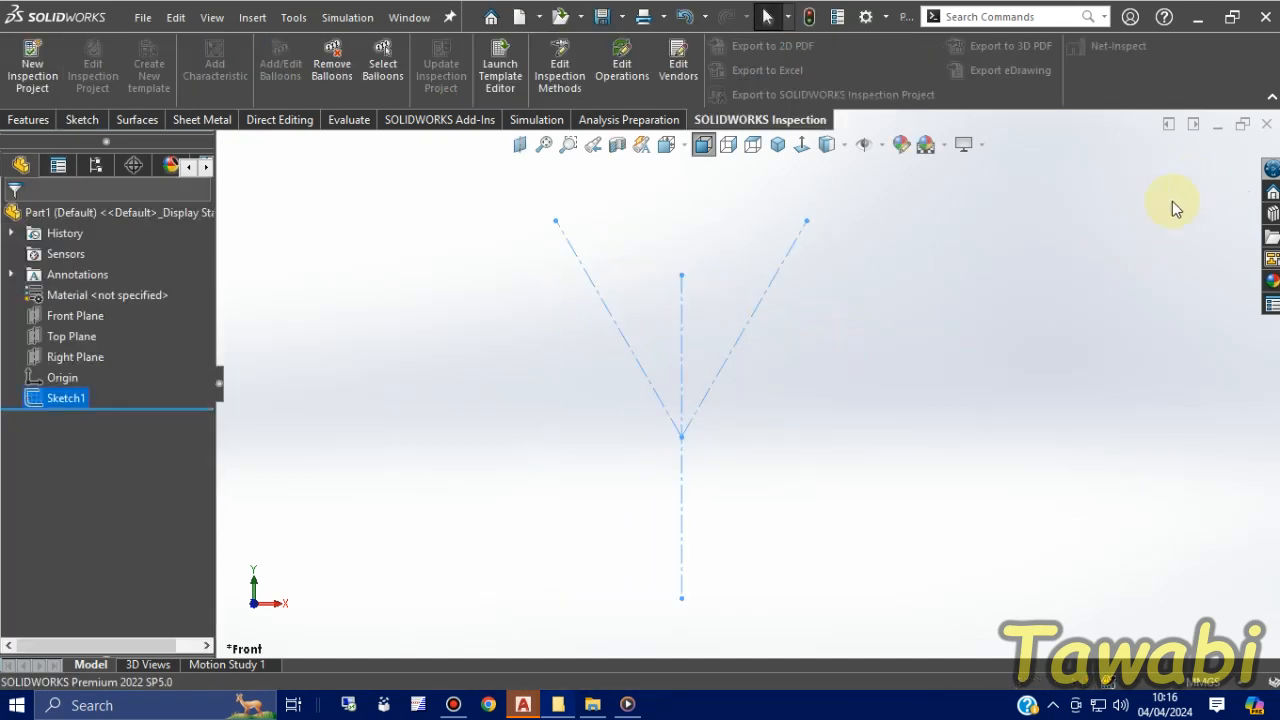
Create a reference plane perpendicular to the right angled centerline, passing through its upper endpoint
middle_click_drag(975, 412, 994, 460)
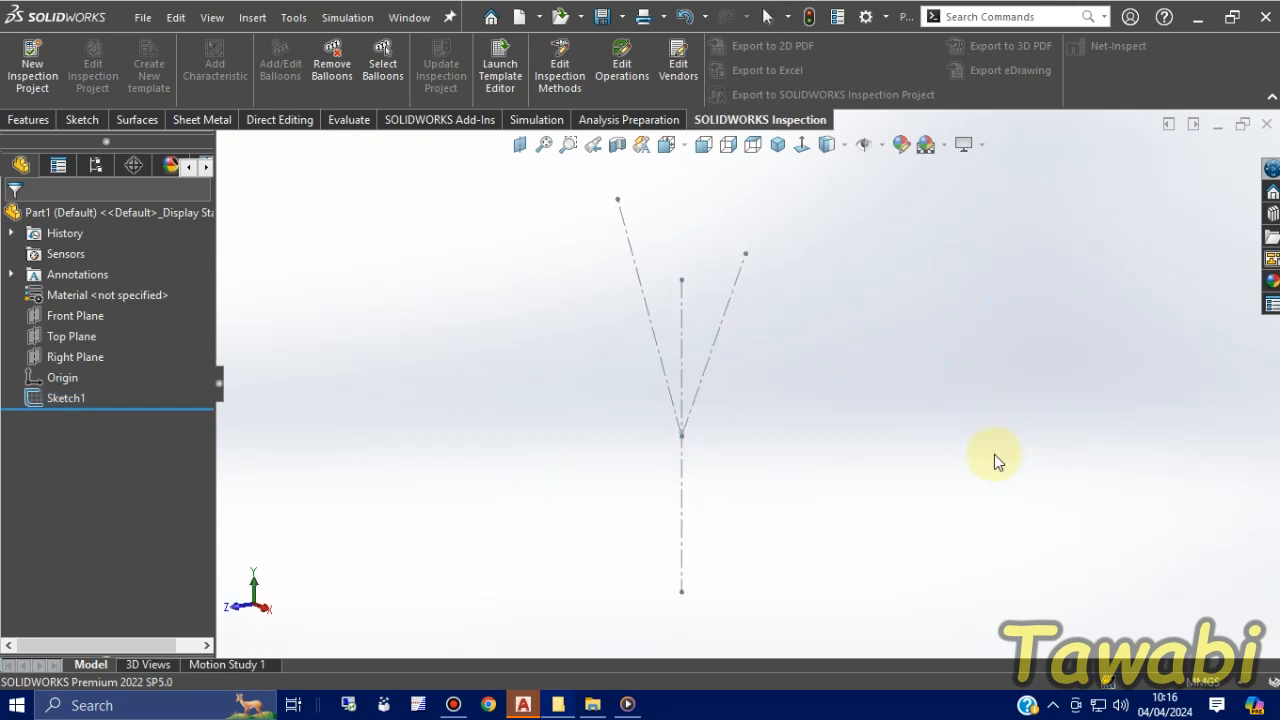
left_click(28, 119)
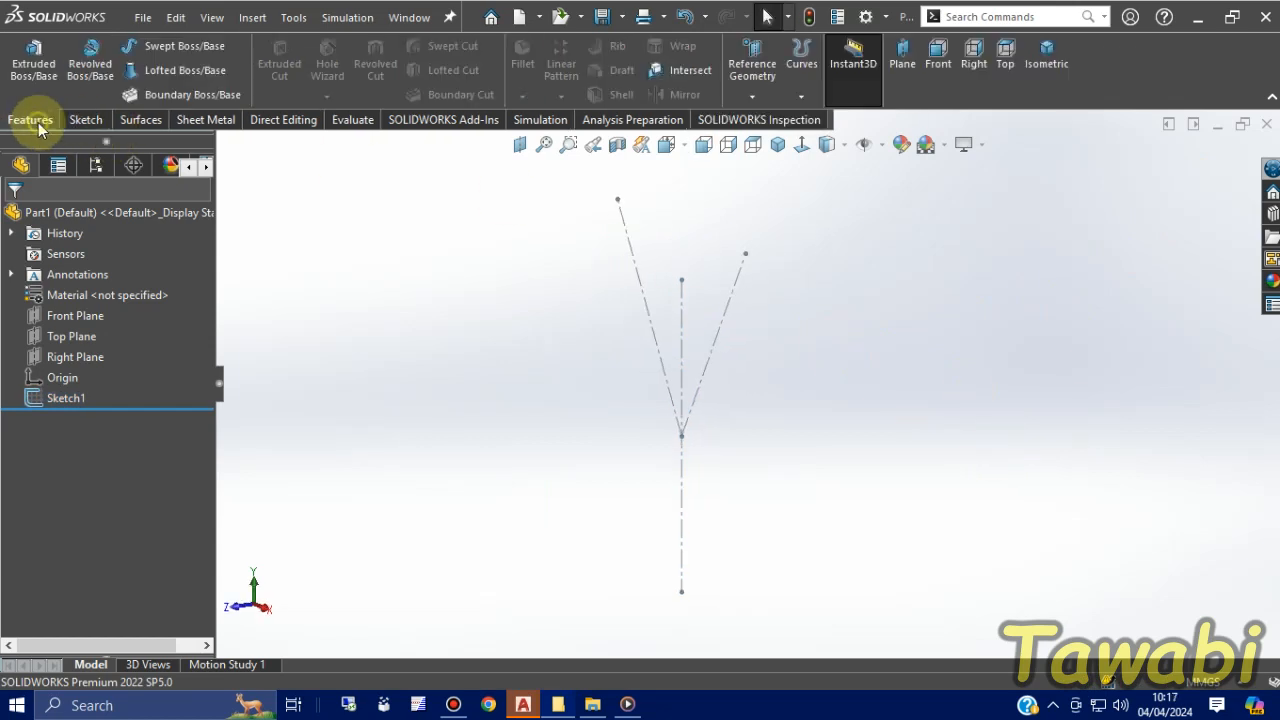
left_click(755, 97)
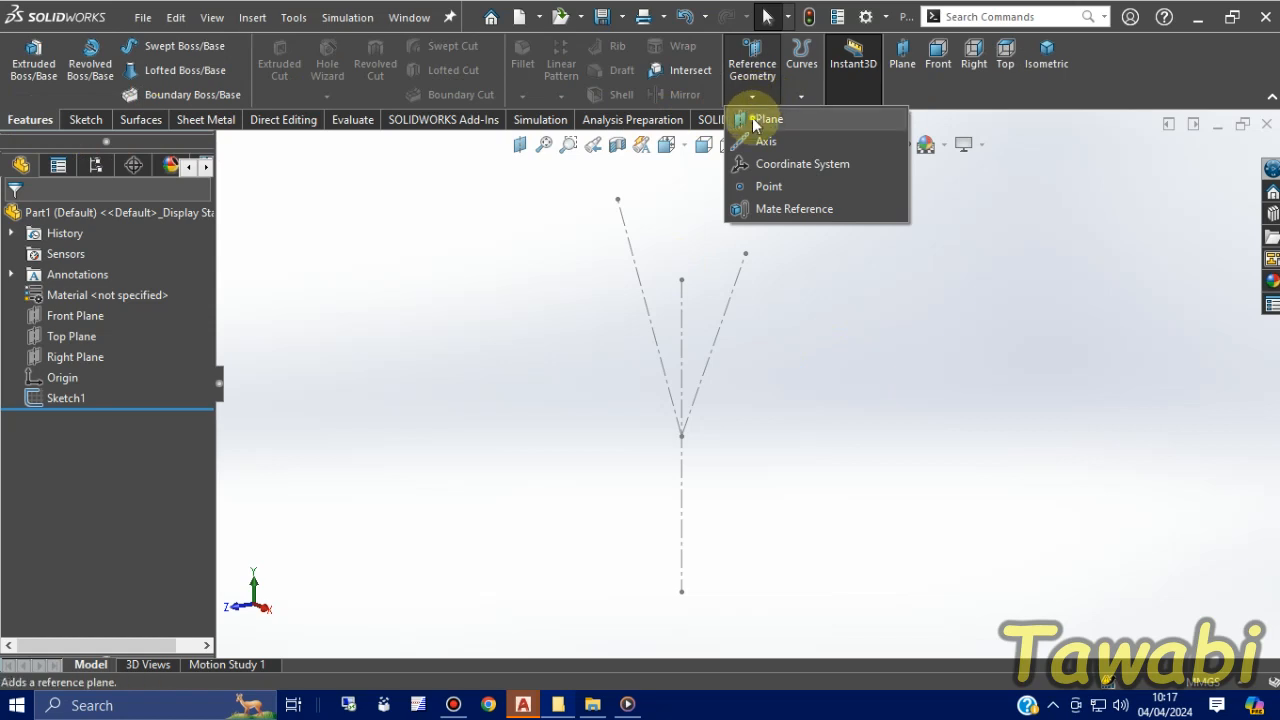
left_click(762, 119)
left_click(715, 367)
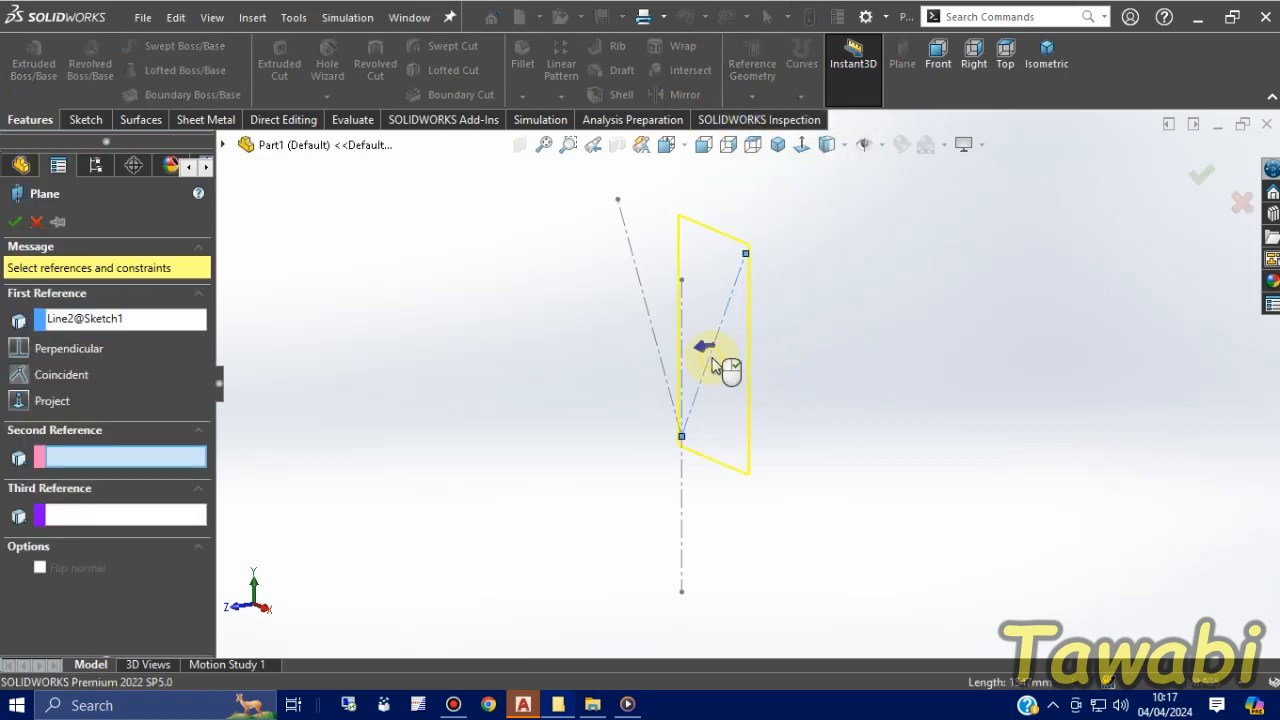
left_click(746, 254)
key("Return")
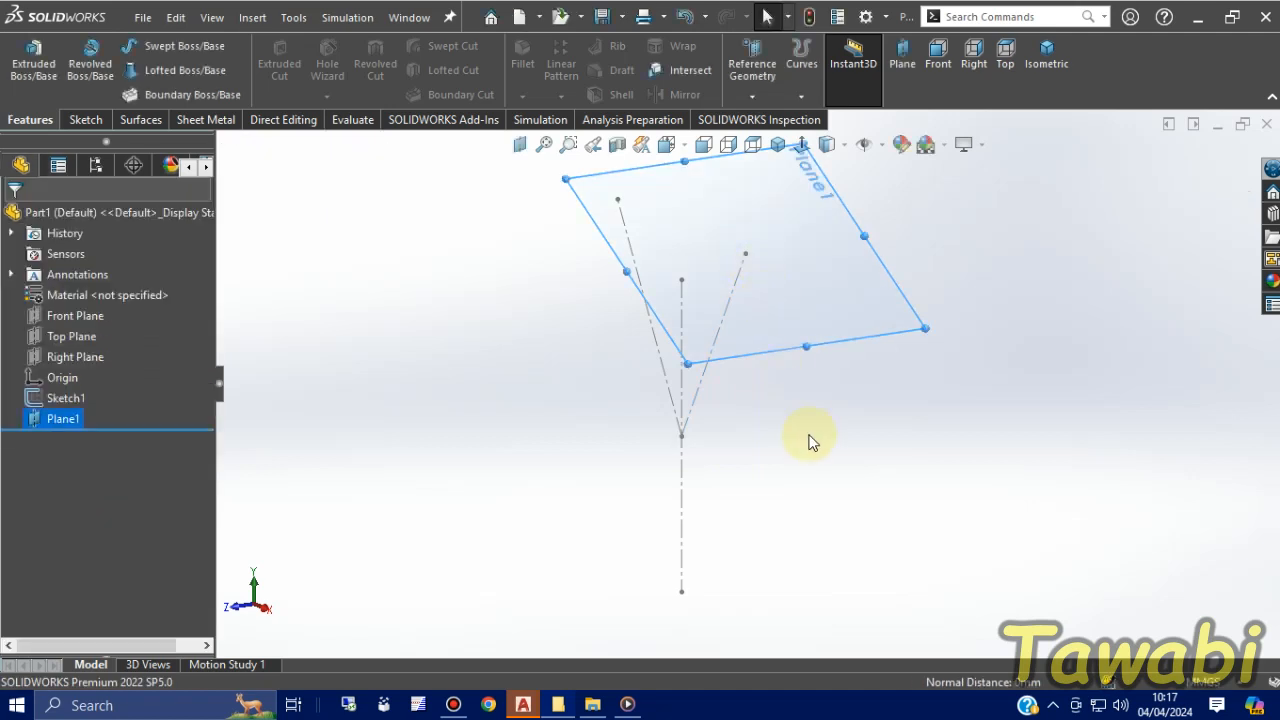
left_click(812, 443)
Create a reference plane perpendicular to the left angled centerline, passing through its upper endpoint
middle_click_drag(707, 430, 831, 463)
key("Return")
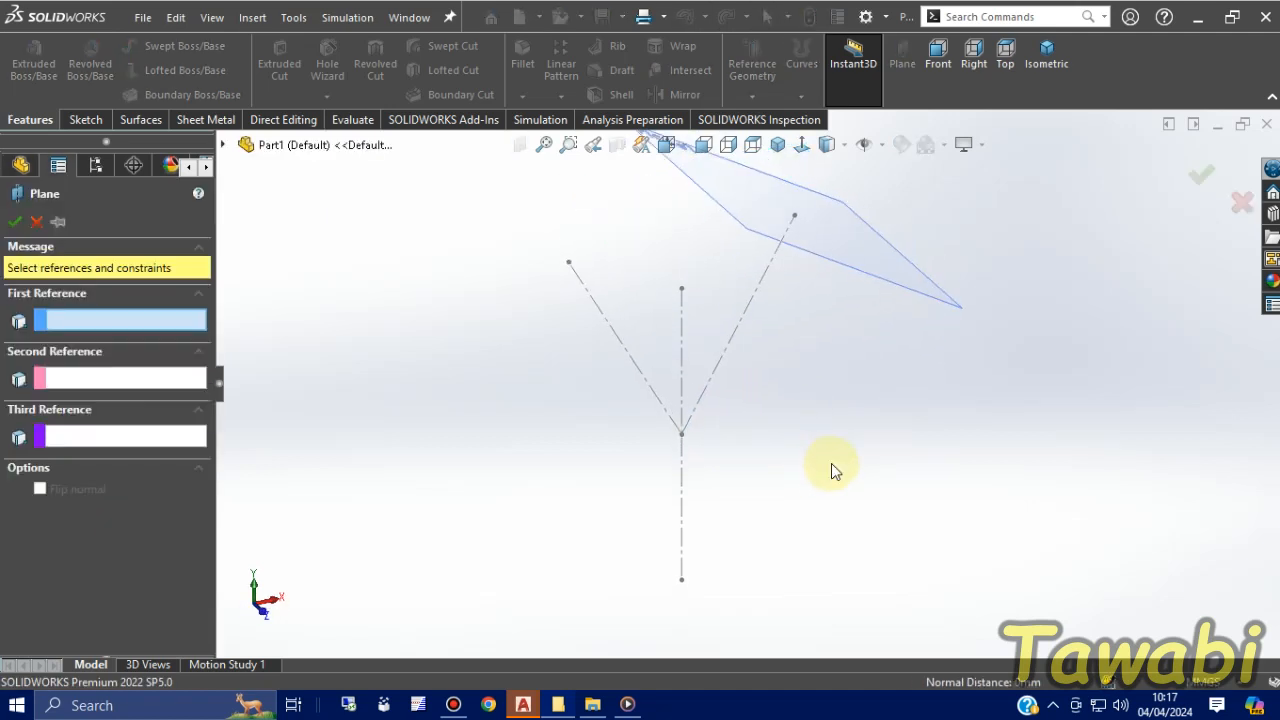
left_click(638, 370)
left_click(569, 265)
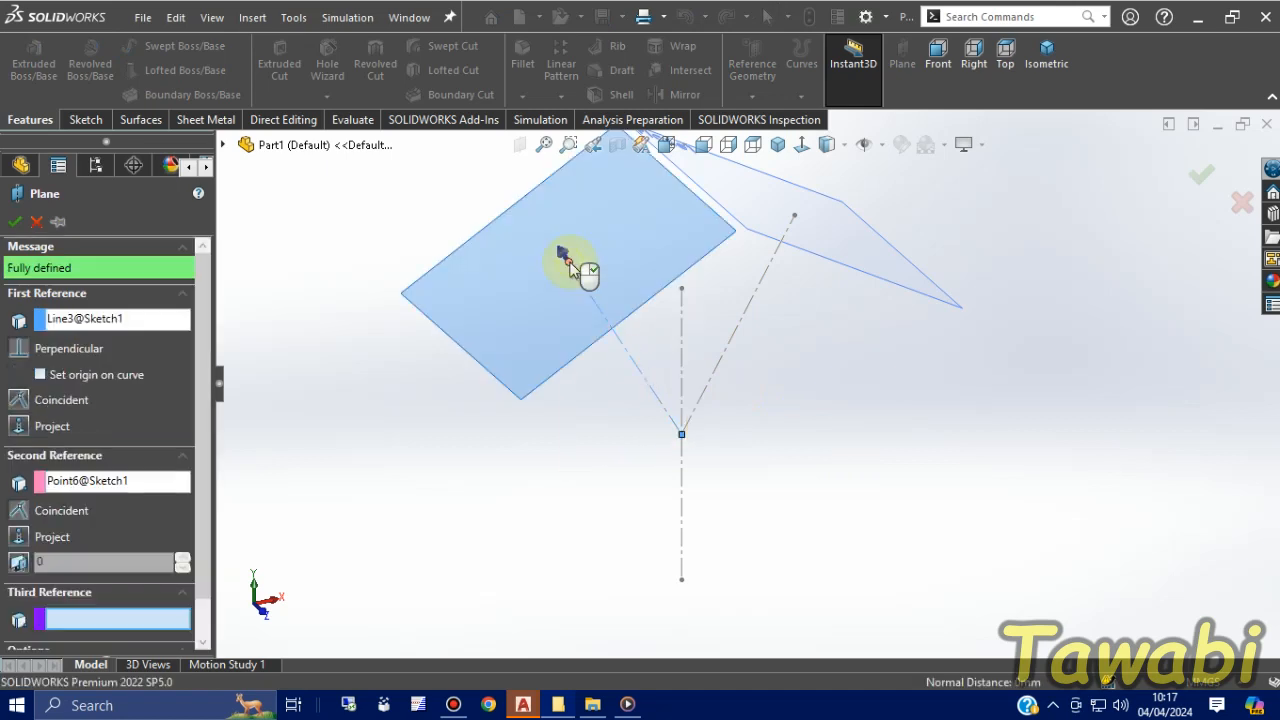
key("Return")
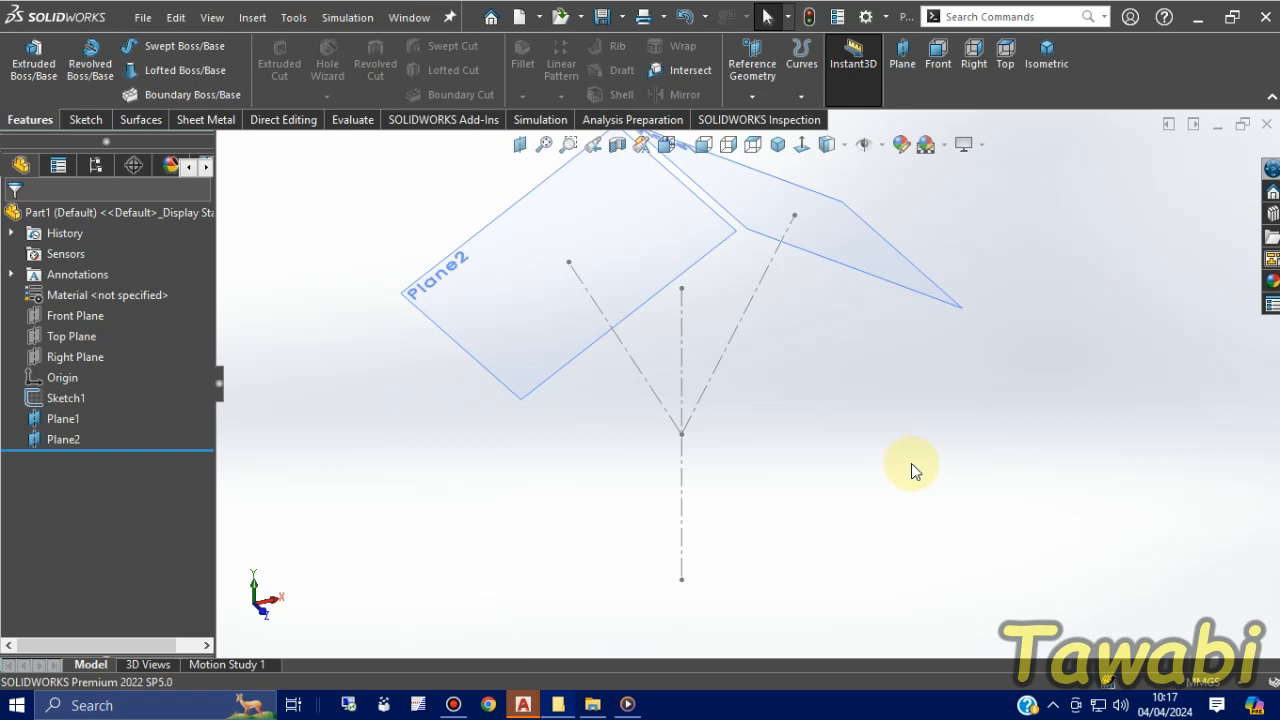
Create a reference plane perpendicular to the vertical centerline, passing through its lower endpoint
key("Return")
left_click(680, 491)
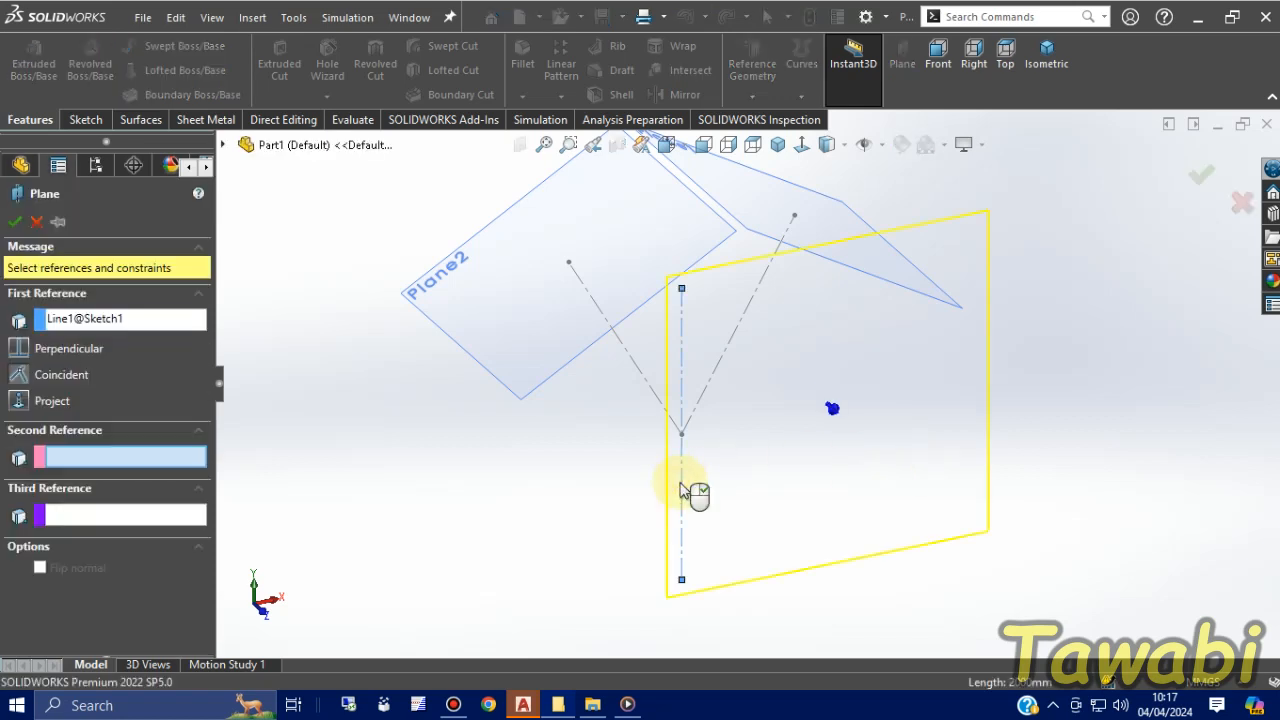
left_click(681, 582)
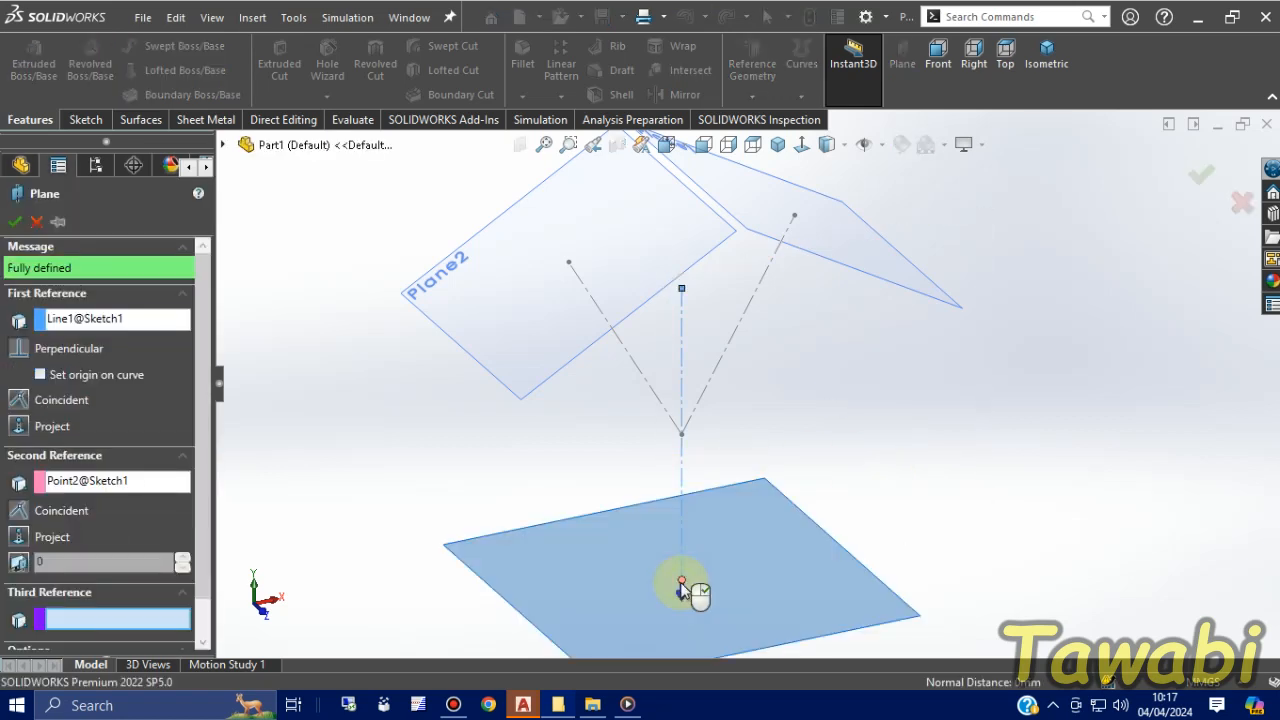
key("Return")
Start a sketch on the right branch's plane and draw a 1120 mm diameter circle centred on the branch line's endpoint
mouse_move(898, 480)
middle_mouse_down()
mouse_move(929, 480)
mouse_move(814, 480)
mouse_move(829, 491)
middle_mouse_up()
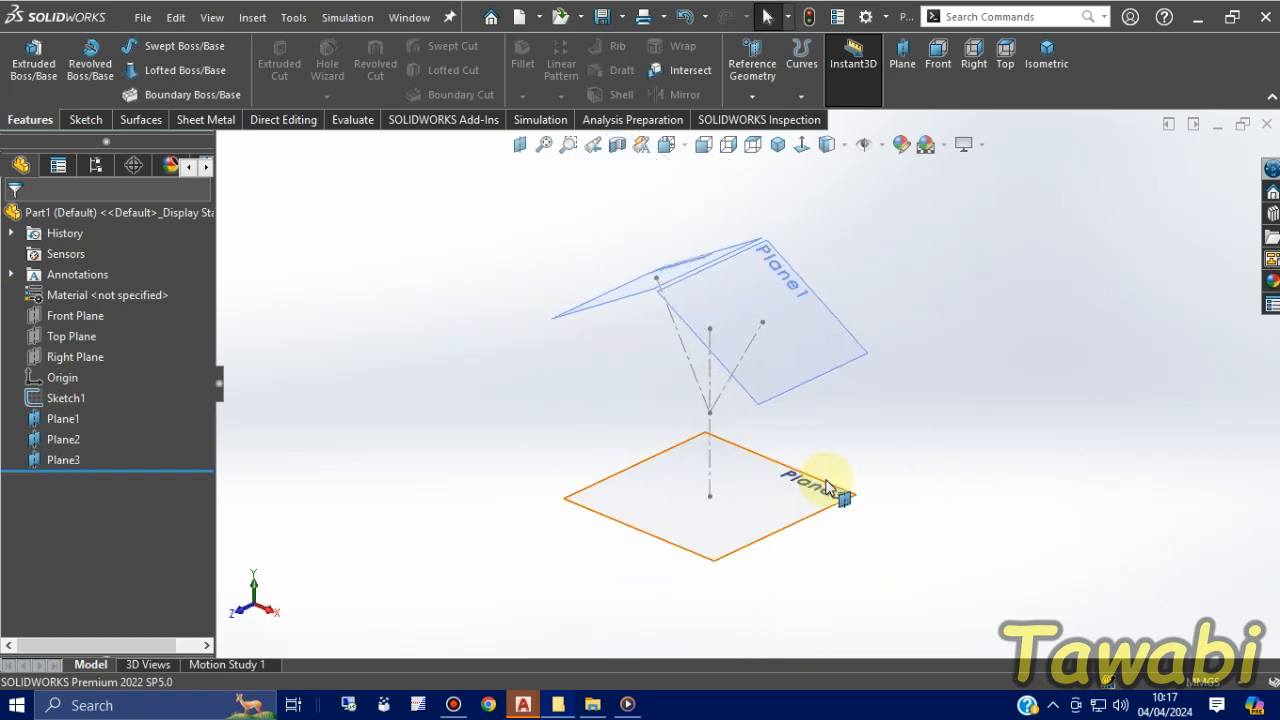
left_click(815, 352)
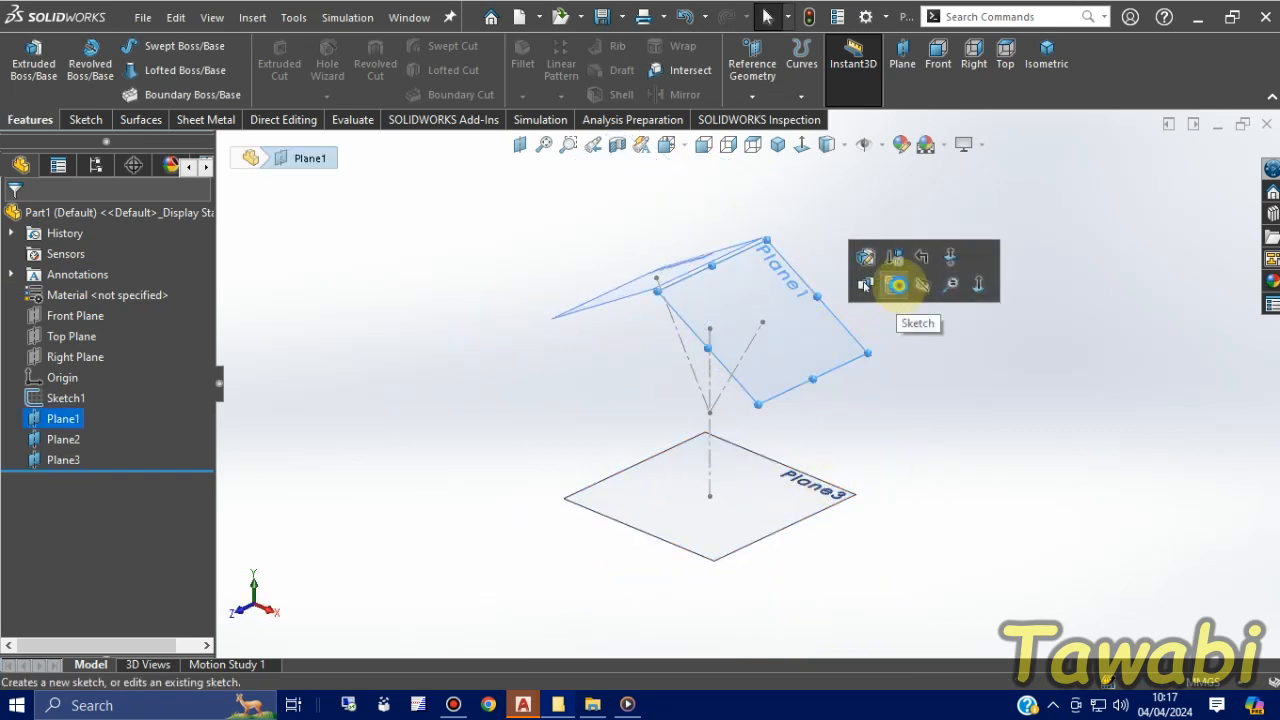
left_click(890, 280)
middle_click_drag(894, 434, 757, 277)
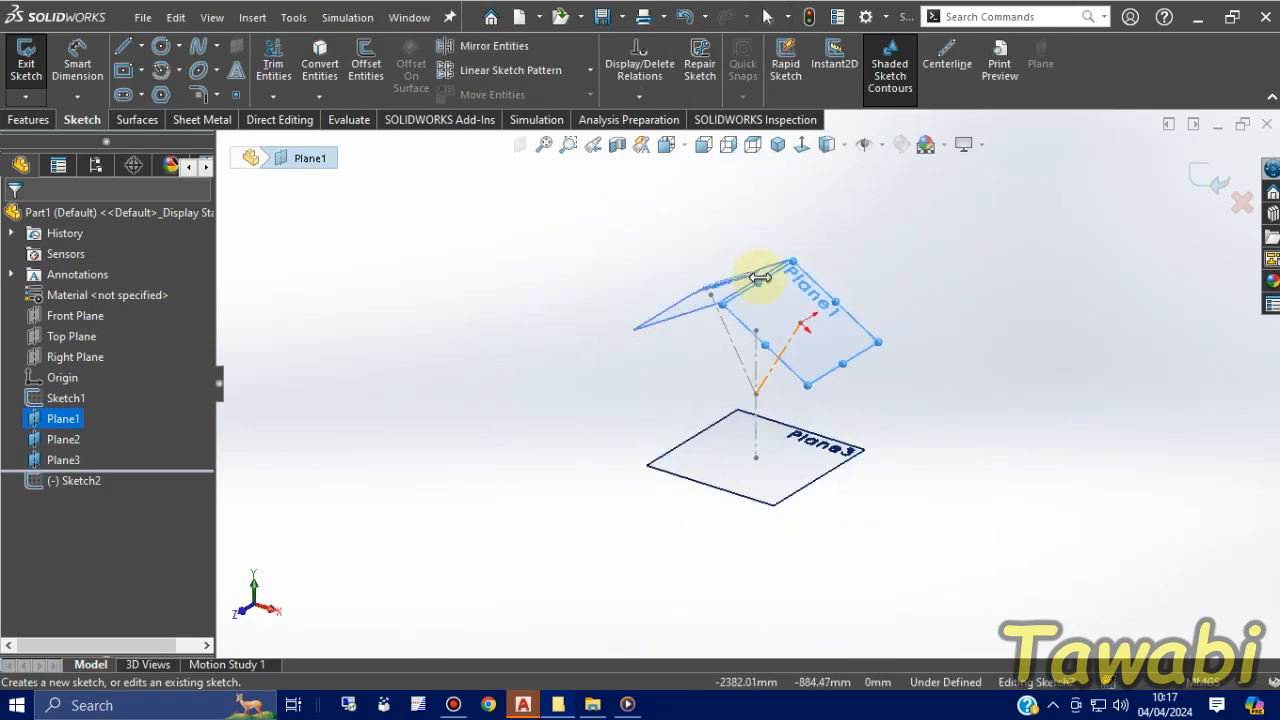
scroll(867, 320, "down", 3)
scroll(1038, 431, "down", 1)
middle_click_drag(1034, 430, 1020, 440)
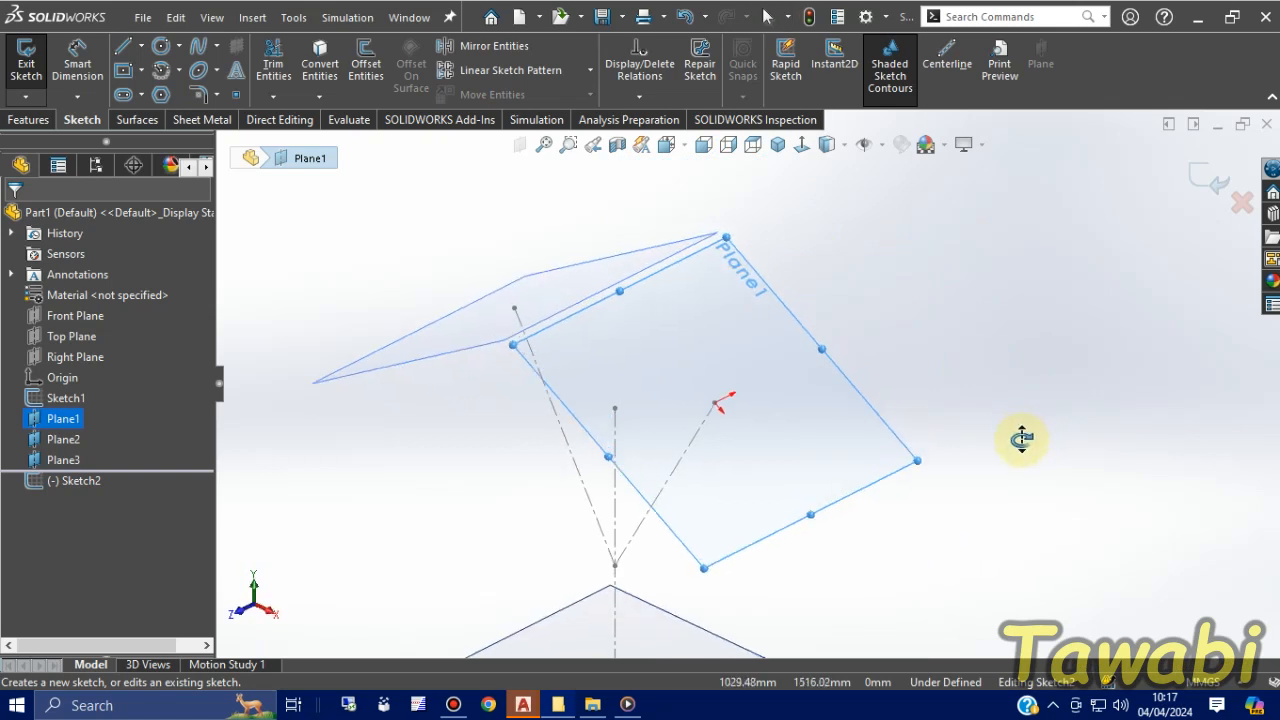
key("Escape")
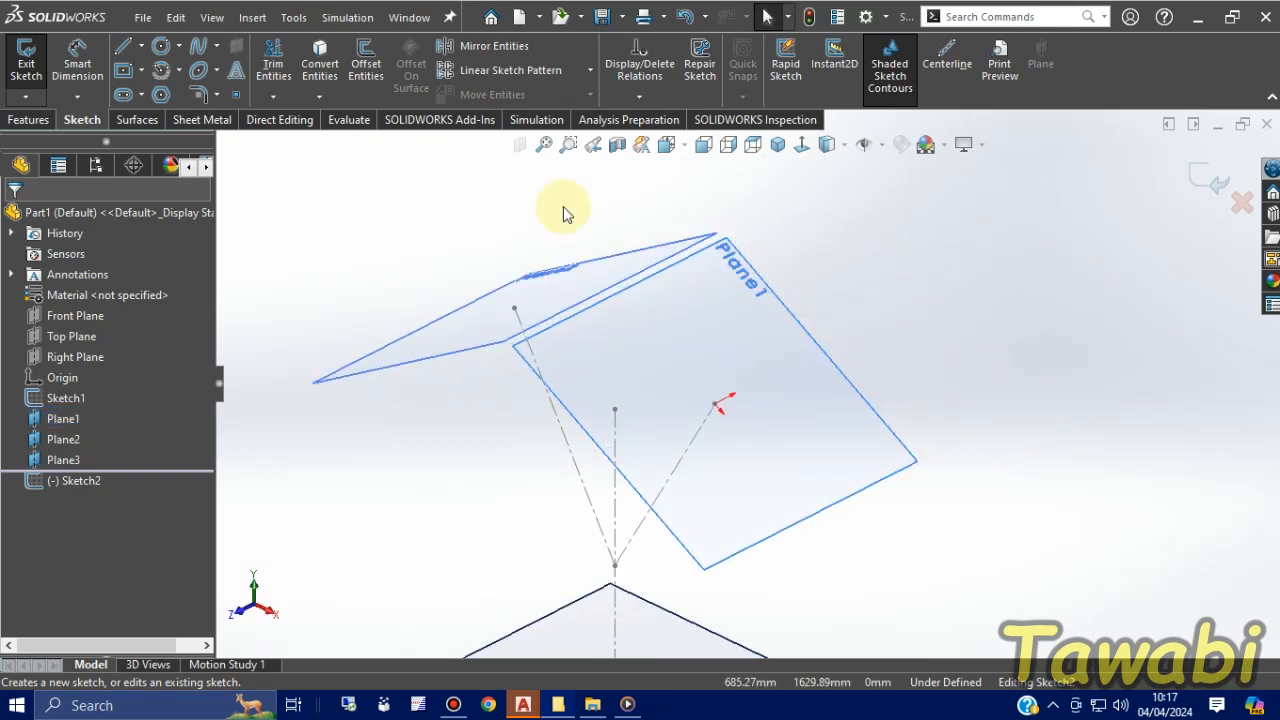
left_click(160, 46)
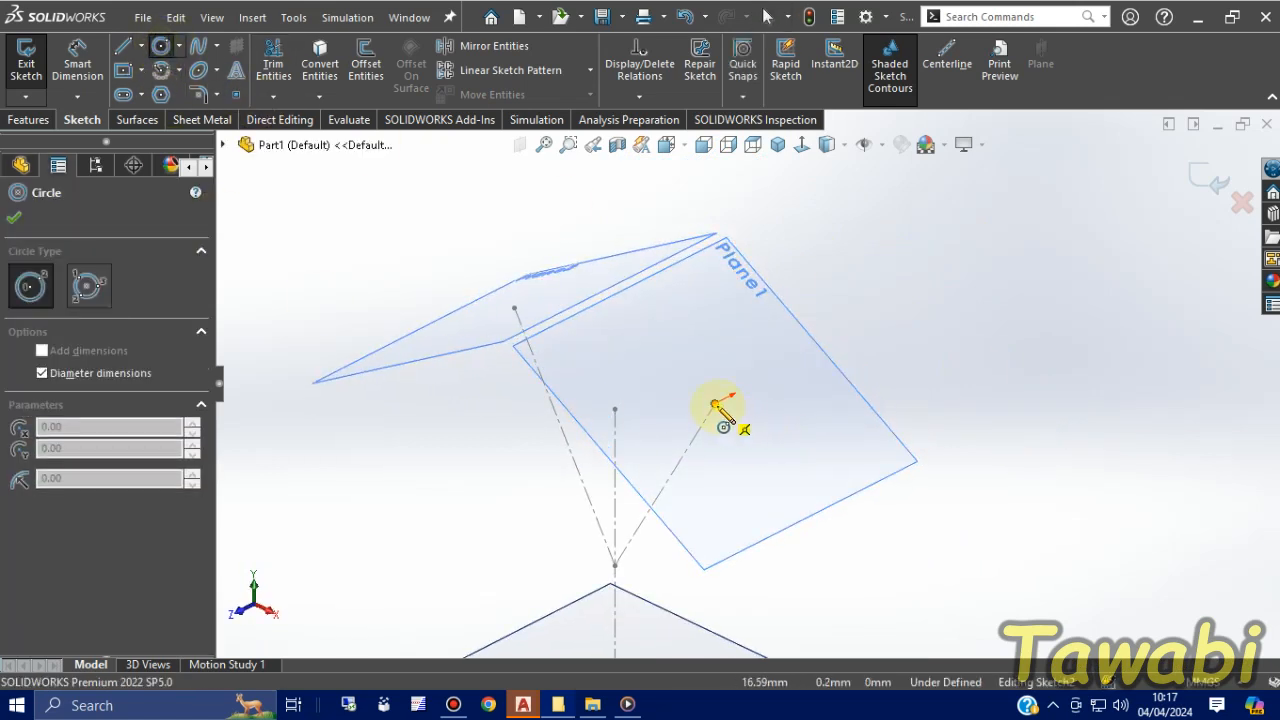
left_click_drag(716, 404, 760, 443)
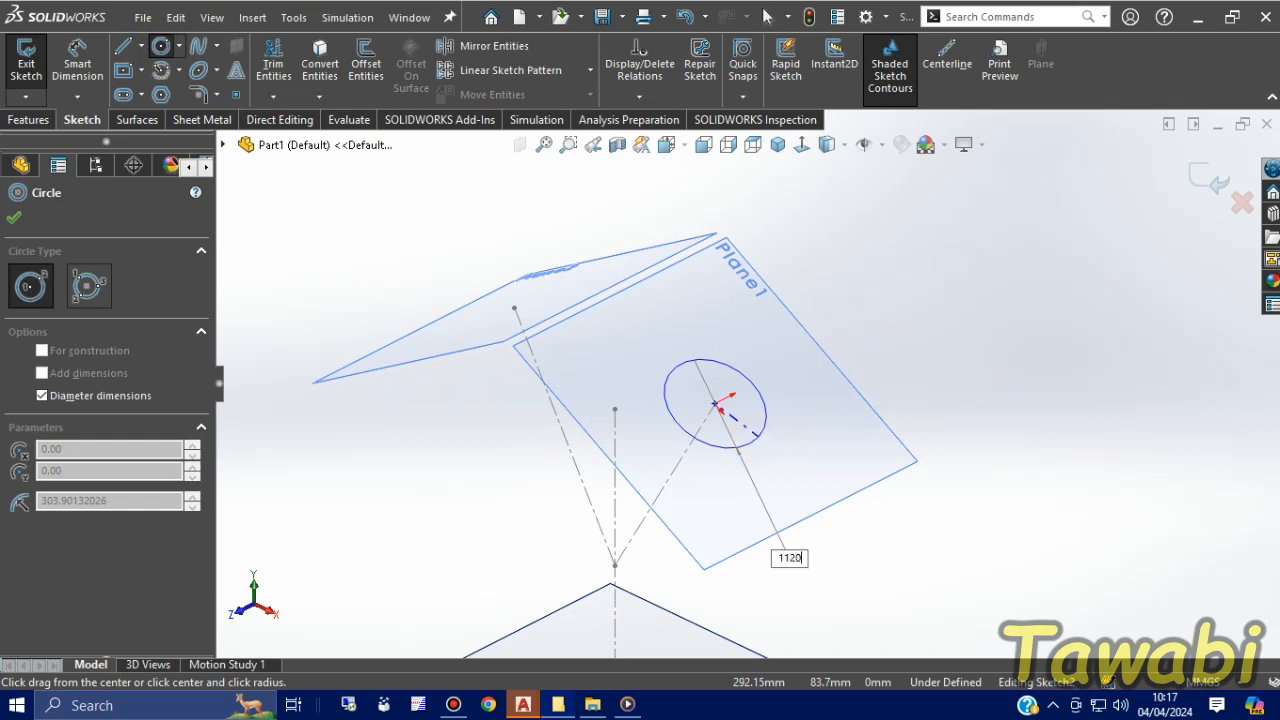
key("Return")
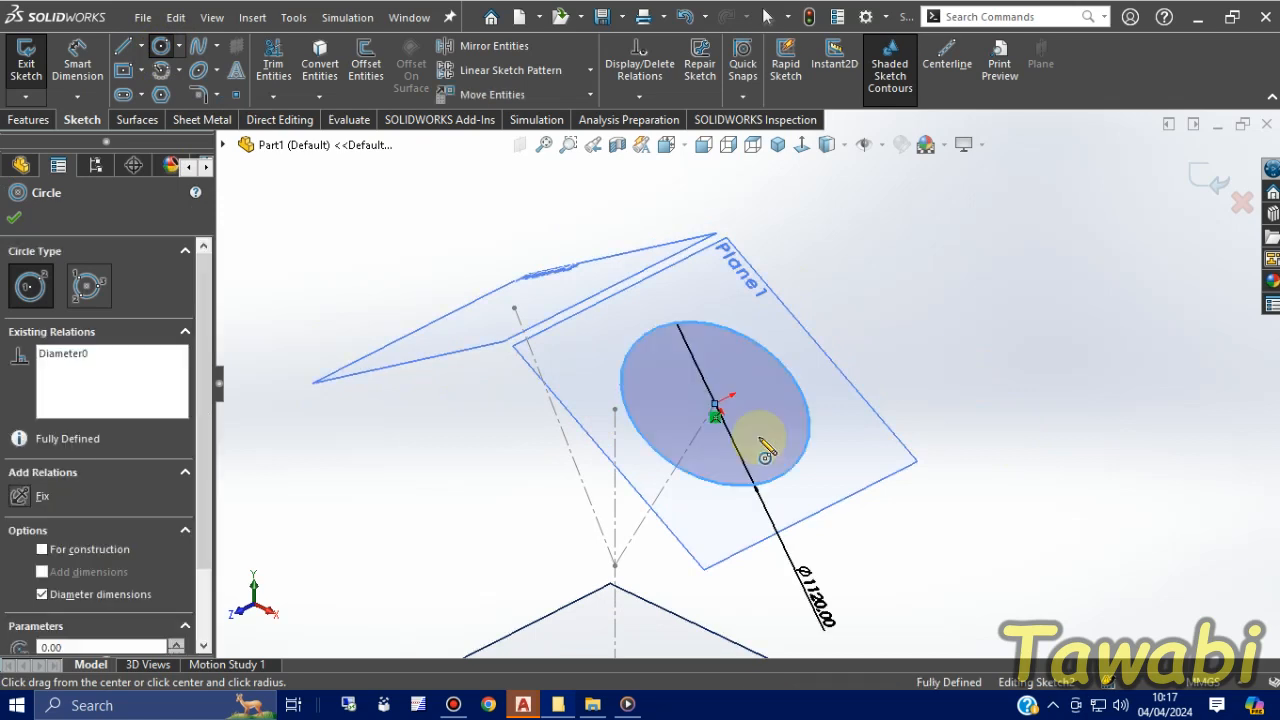
key("Escape")
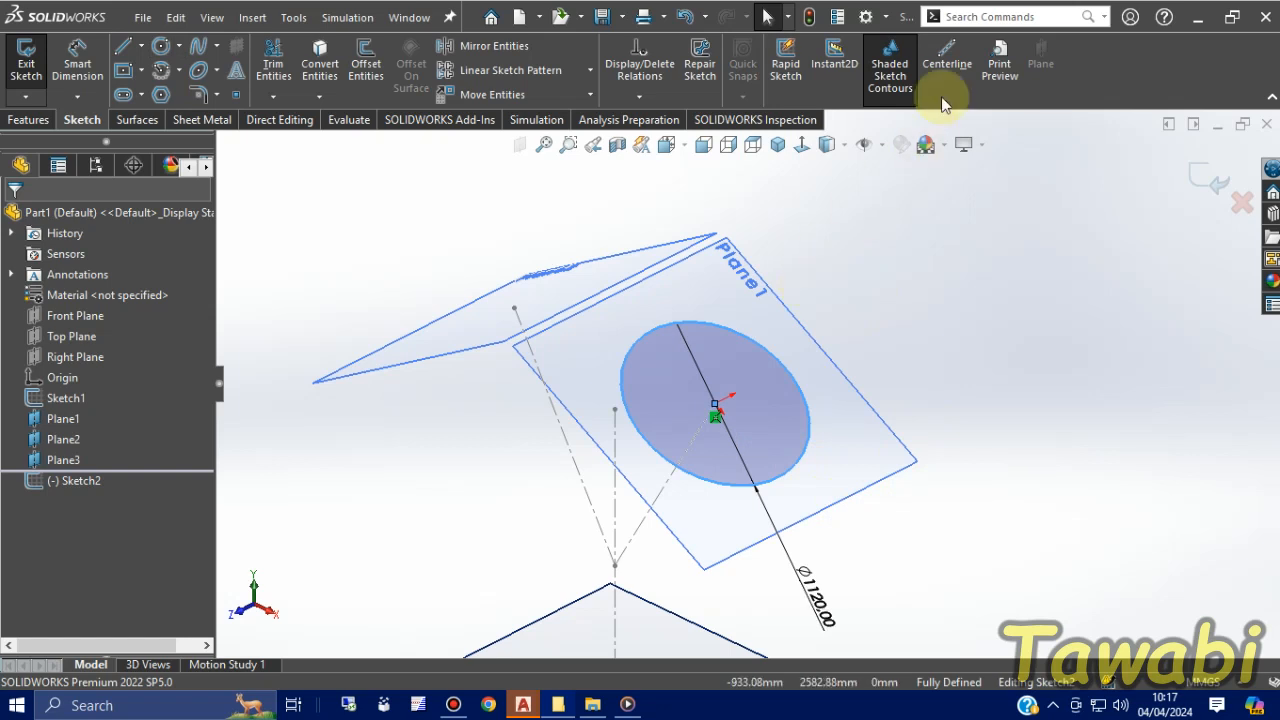
Draw a vertical centerline from the circle's centre to the quadrant point on its edge facing the other branch
left_click(946, 60)
scroll(710, 365, "down", 3)
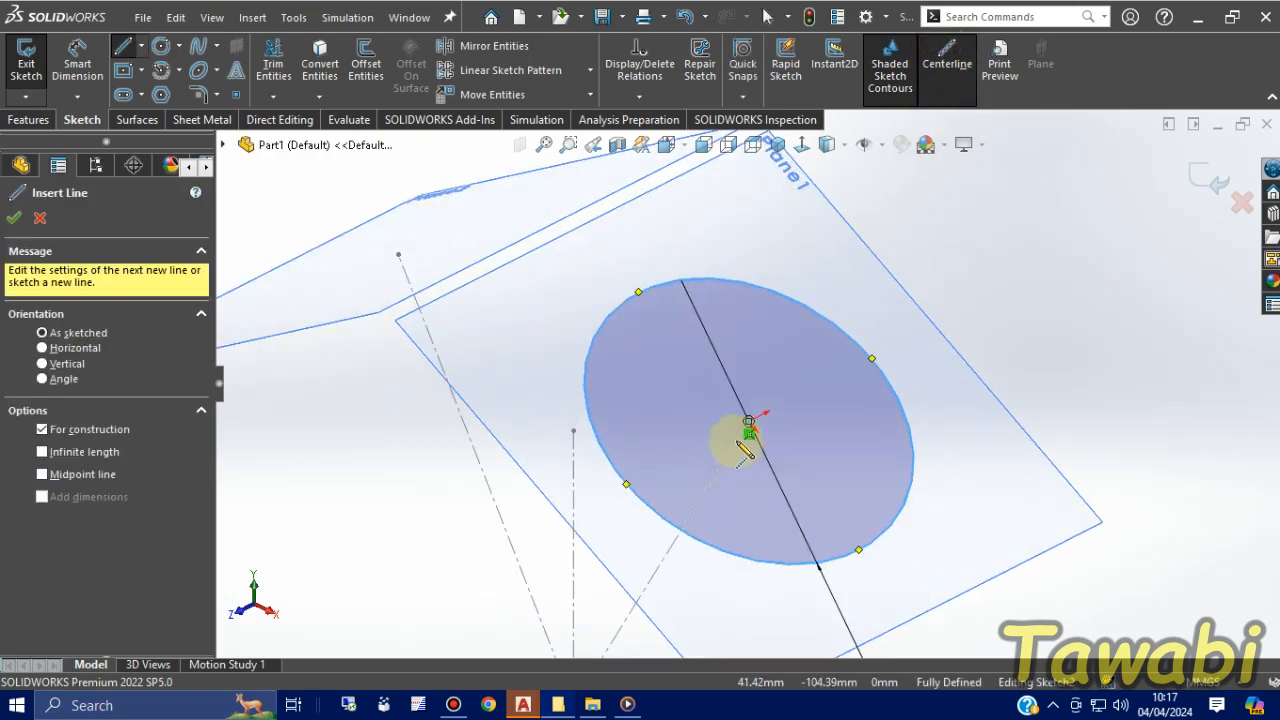
left_click(748, 421)
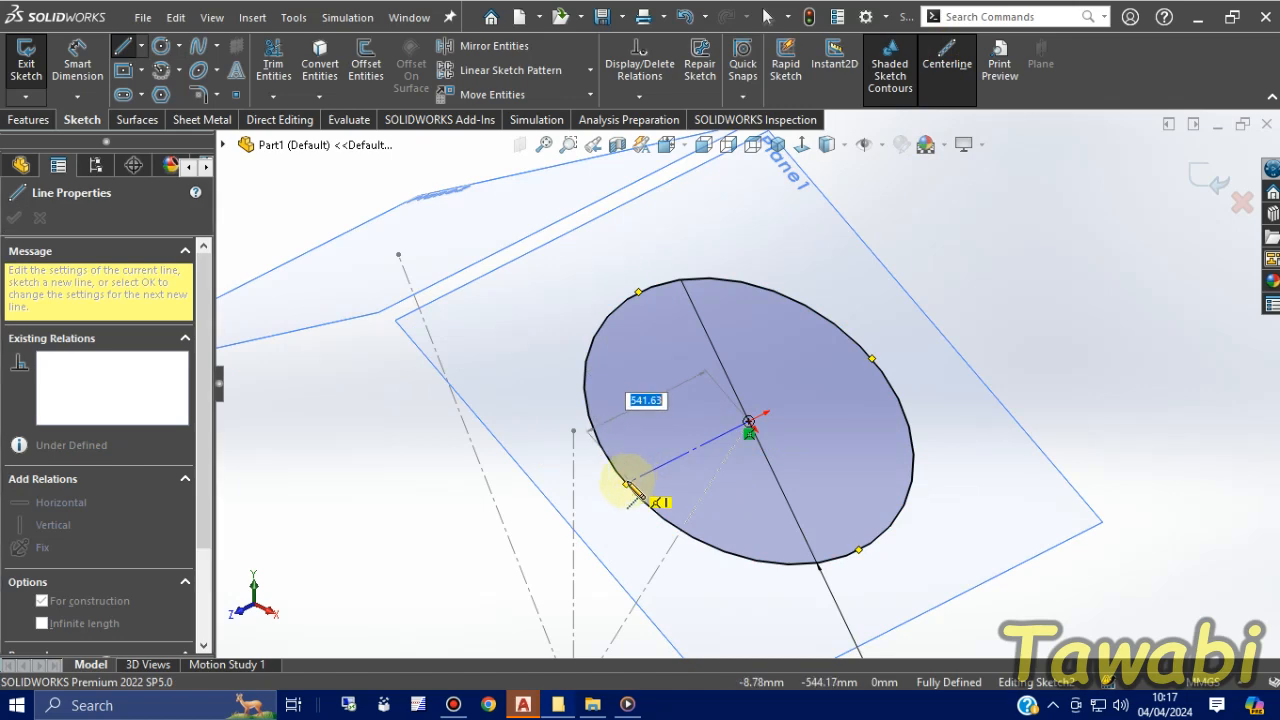
left_click(620, 479)
key("Escape")
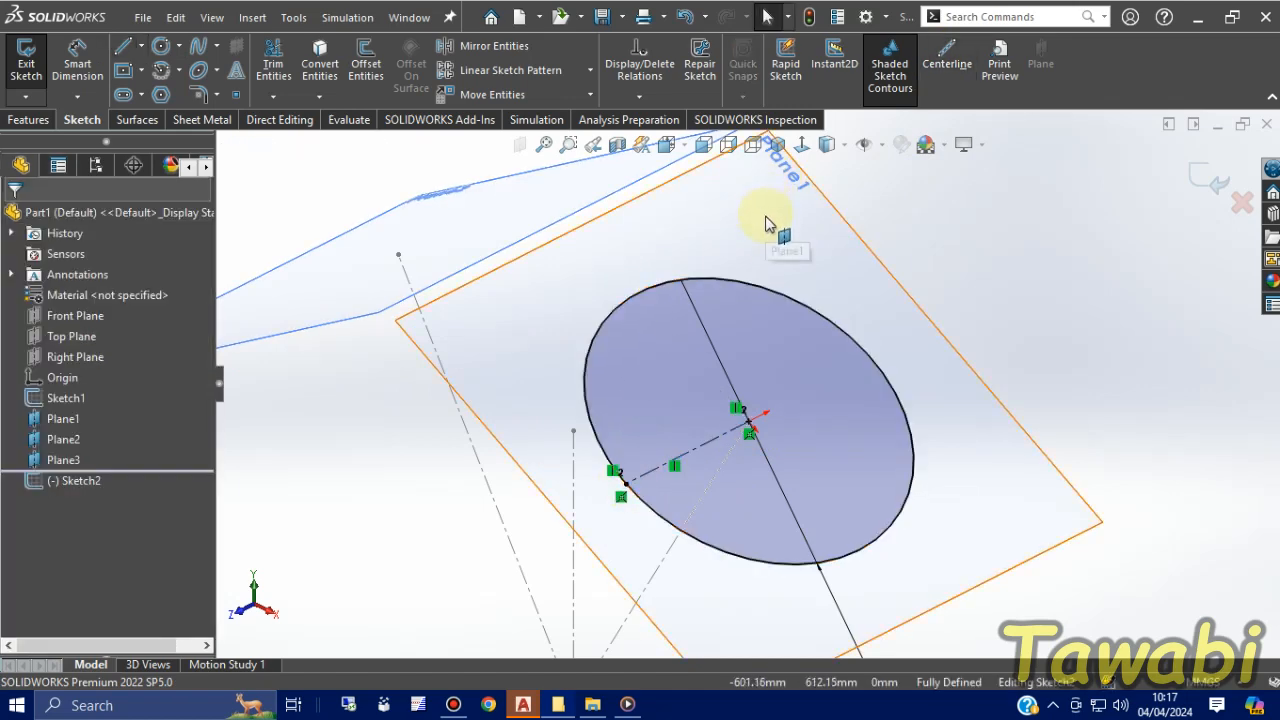
Draw a second centerline from the circle's centre to its edge, slightly angled from the first centerline
left_click(946, 62)
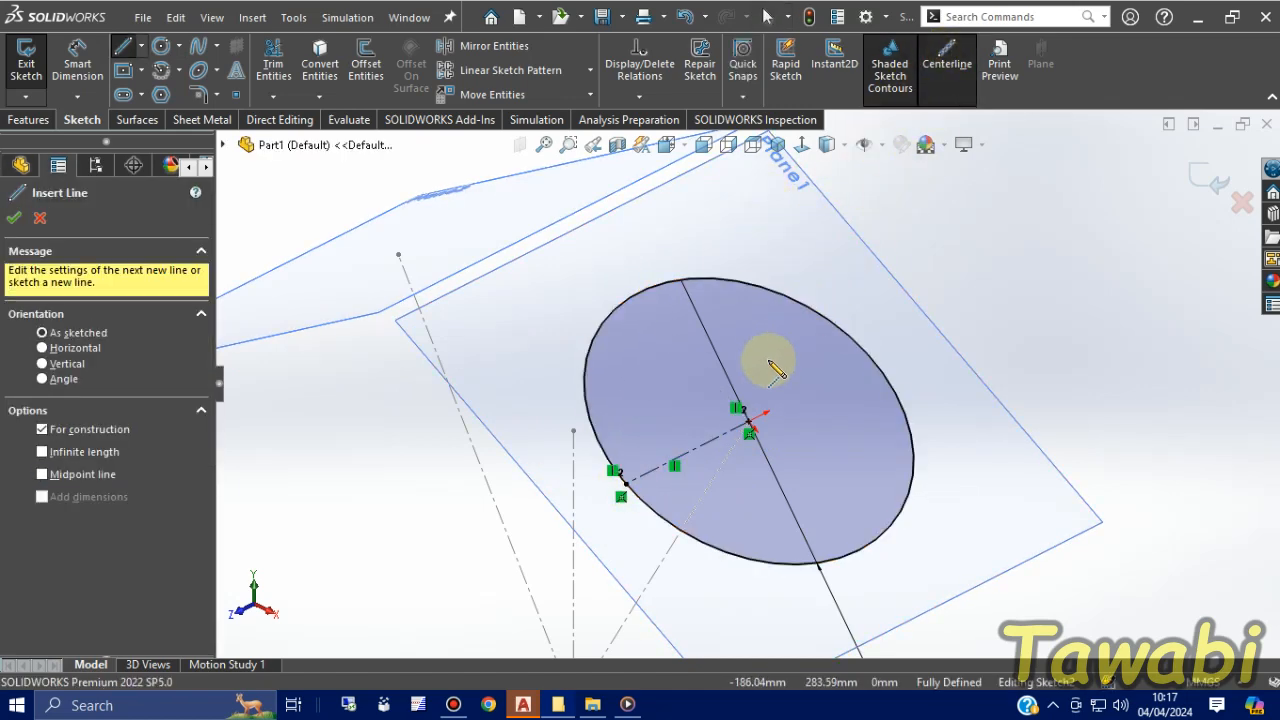
left_click(749, 422)
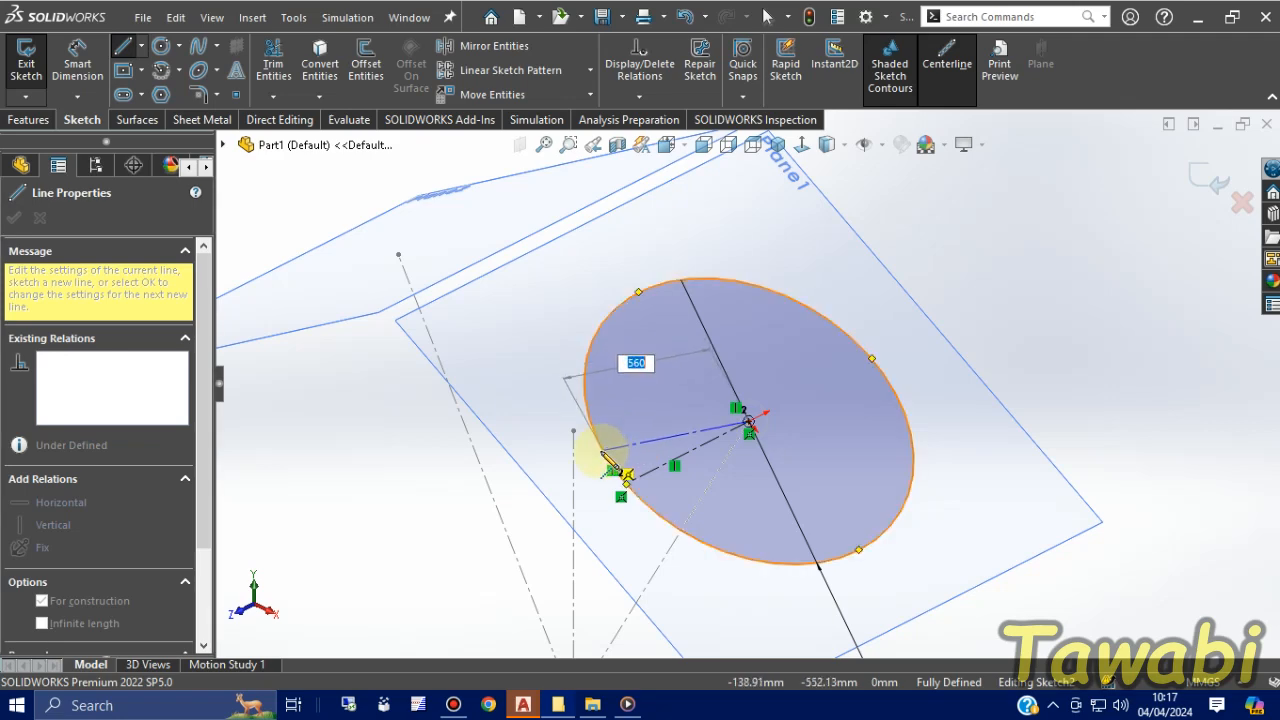
left_click(636, 437)
key("Escape")
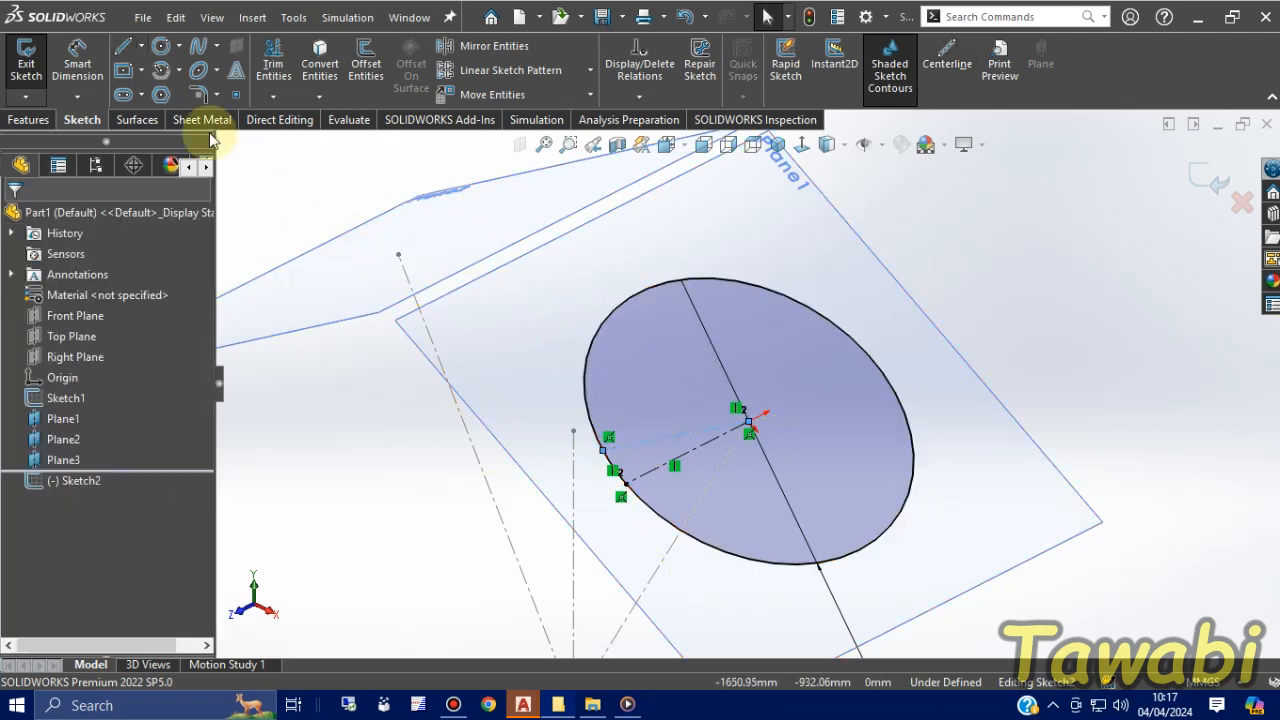
Dimension the angle between the circle's two radial centerlines as 0.25°
scroll(685, 525, "down", 3)
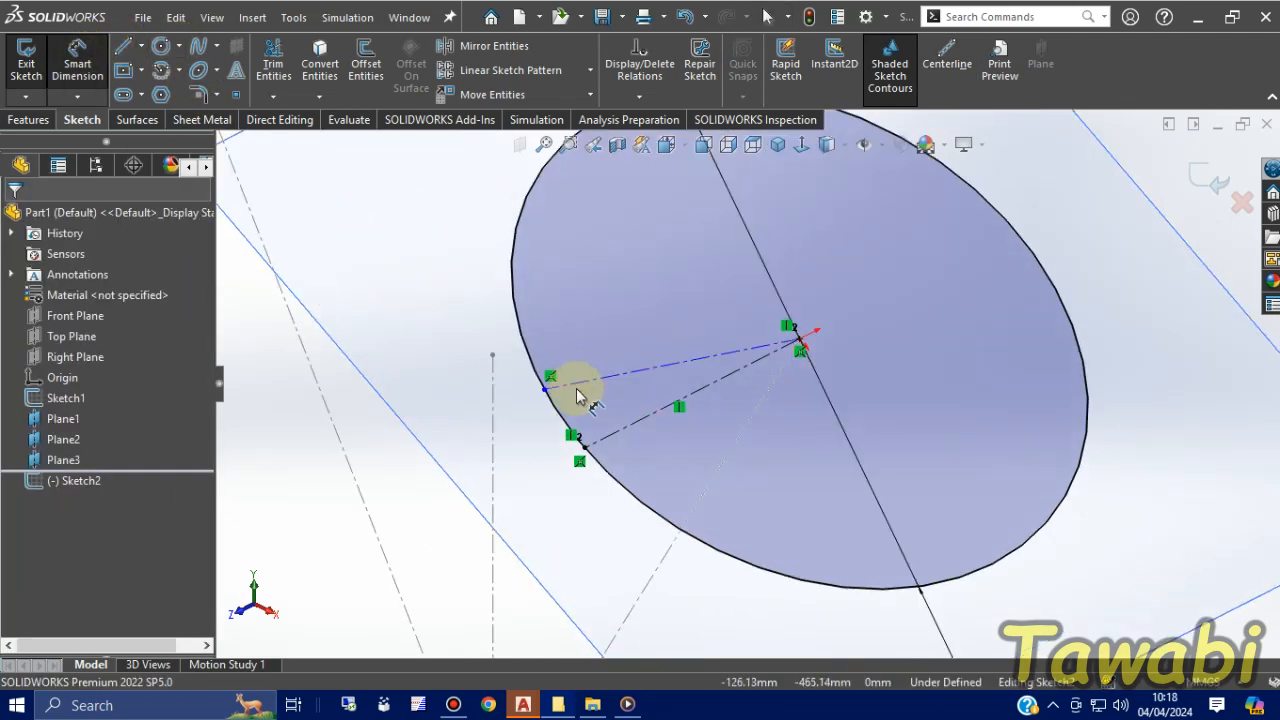
left_click(600, 438)
left_click(591, 380)
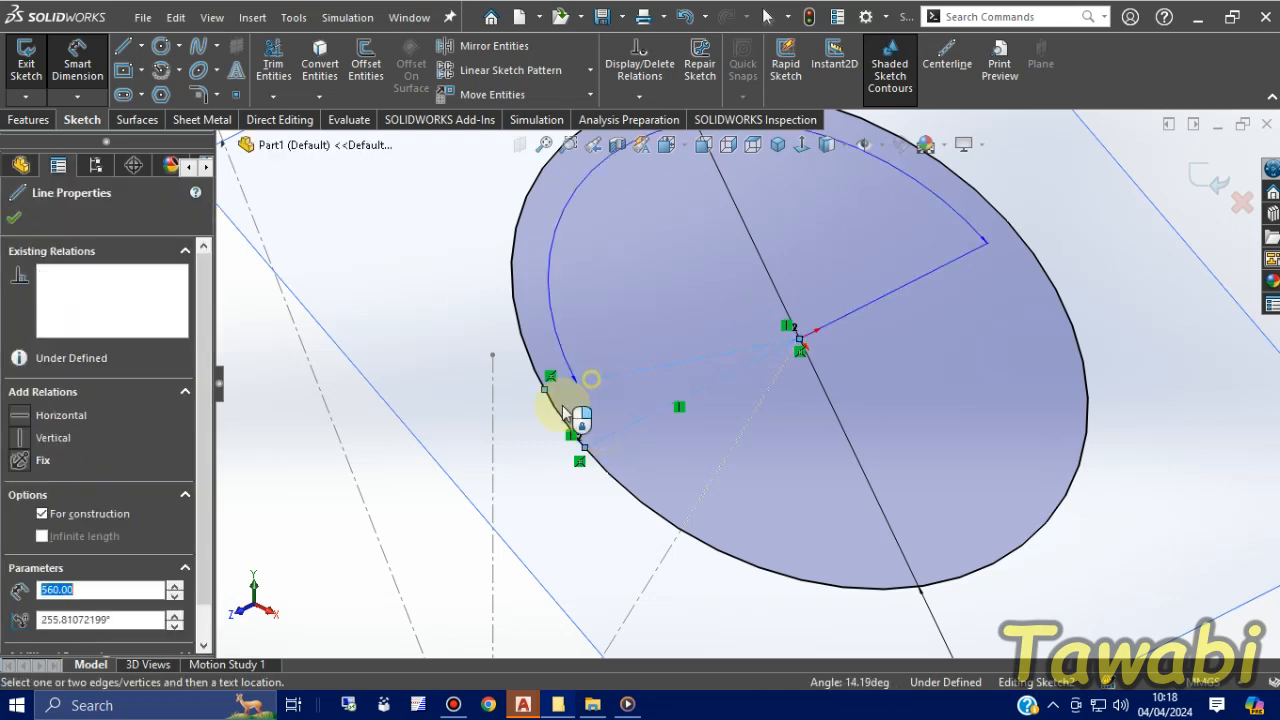
left_click(529, 438)
type("0.25")
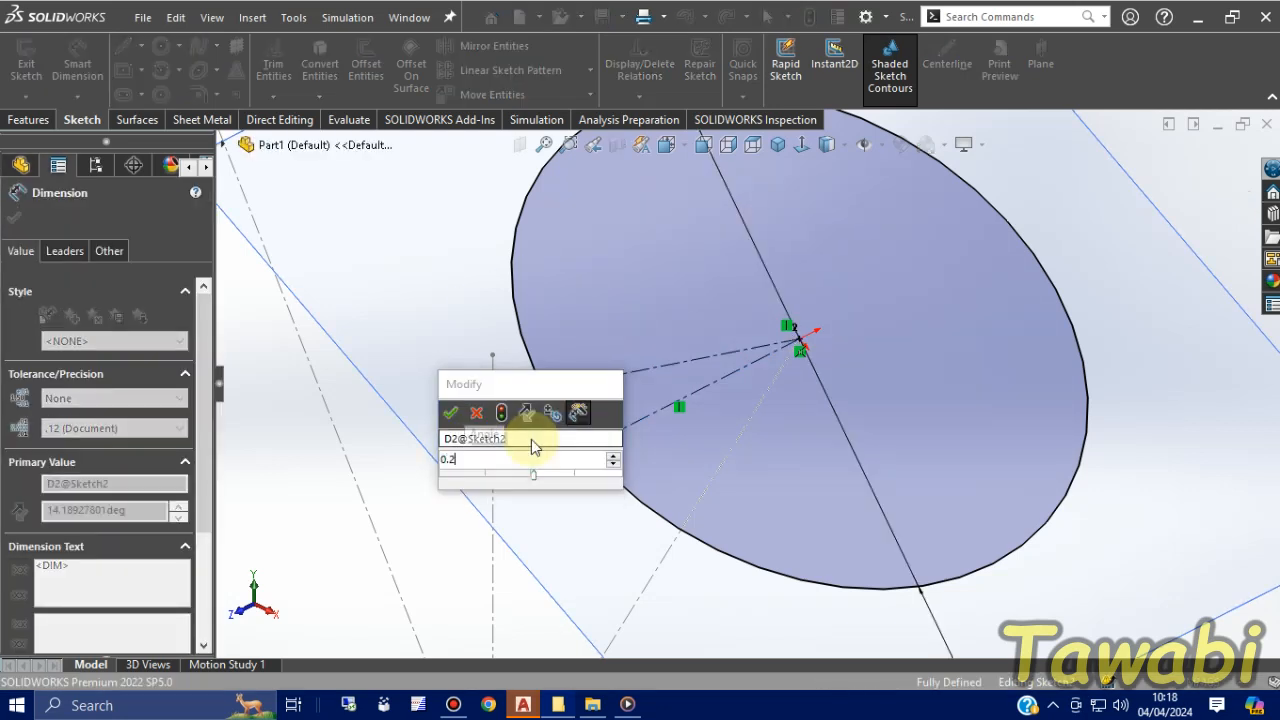
key("Return")
key("Escape")
Mirror the angled radial centerline about the vertical radial centerline
scroll(600, 450, "down", 6)
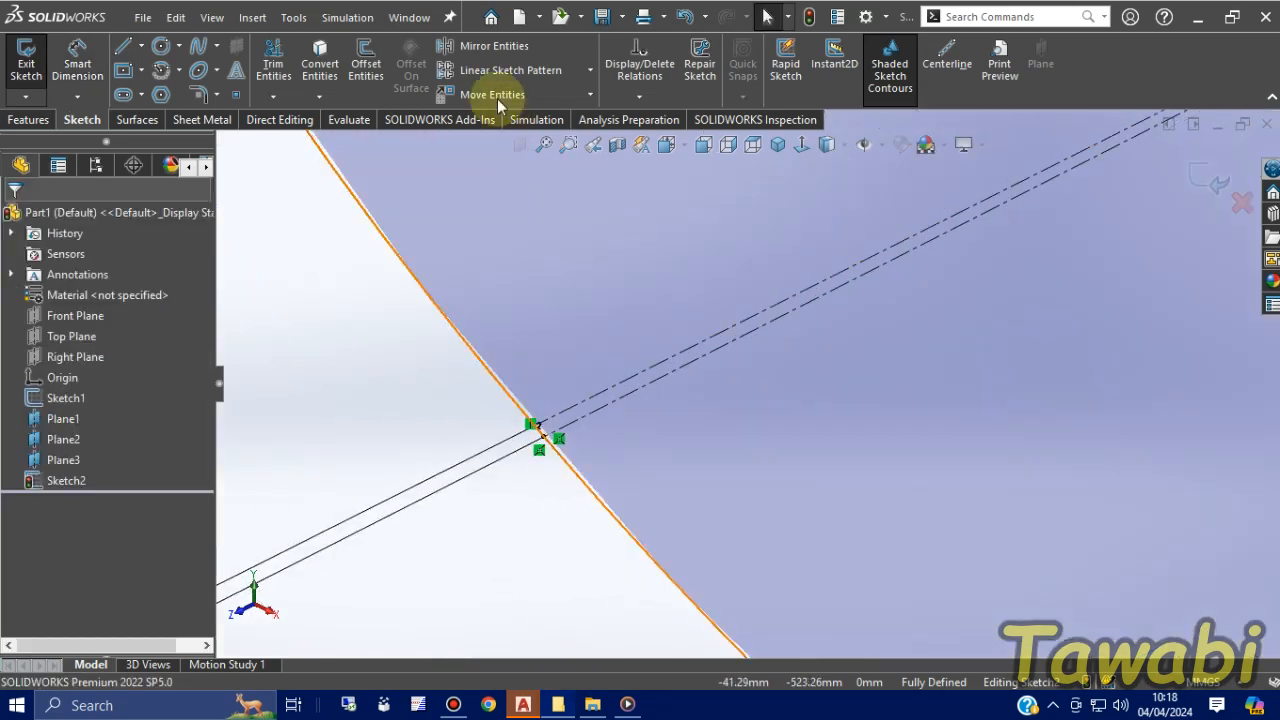
left_click(485, 46)
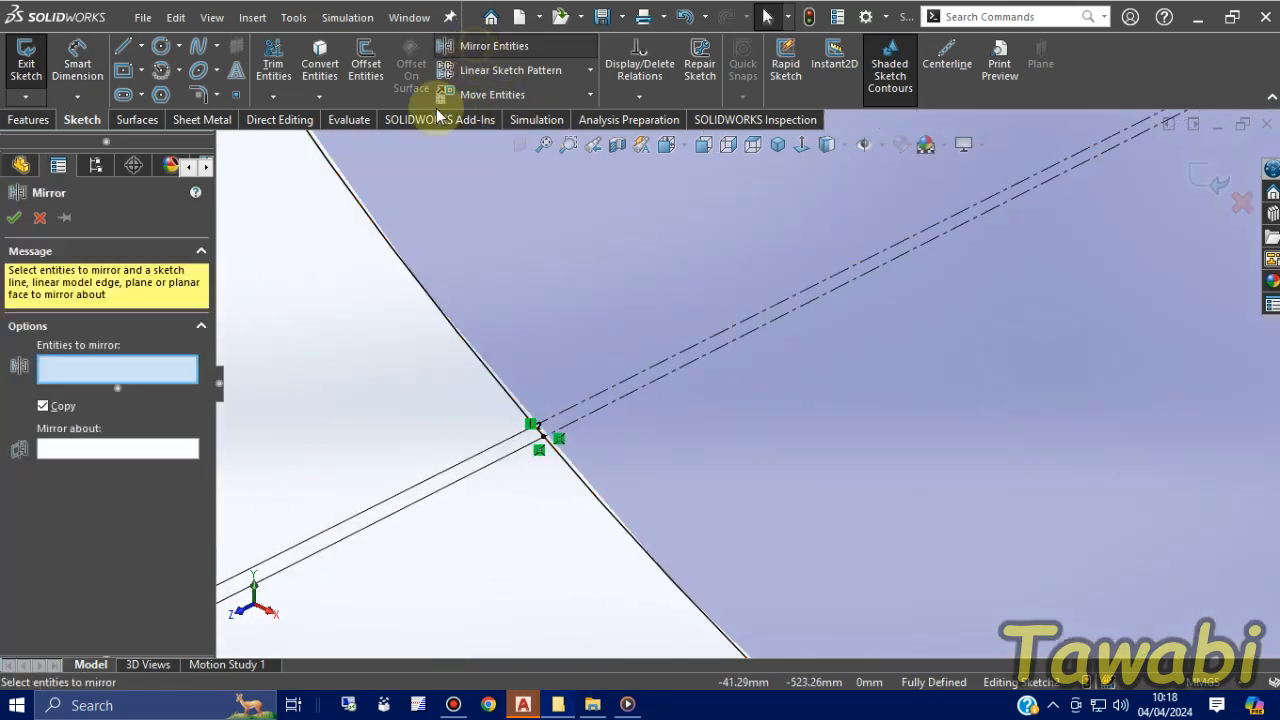
left_click(573, 405)
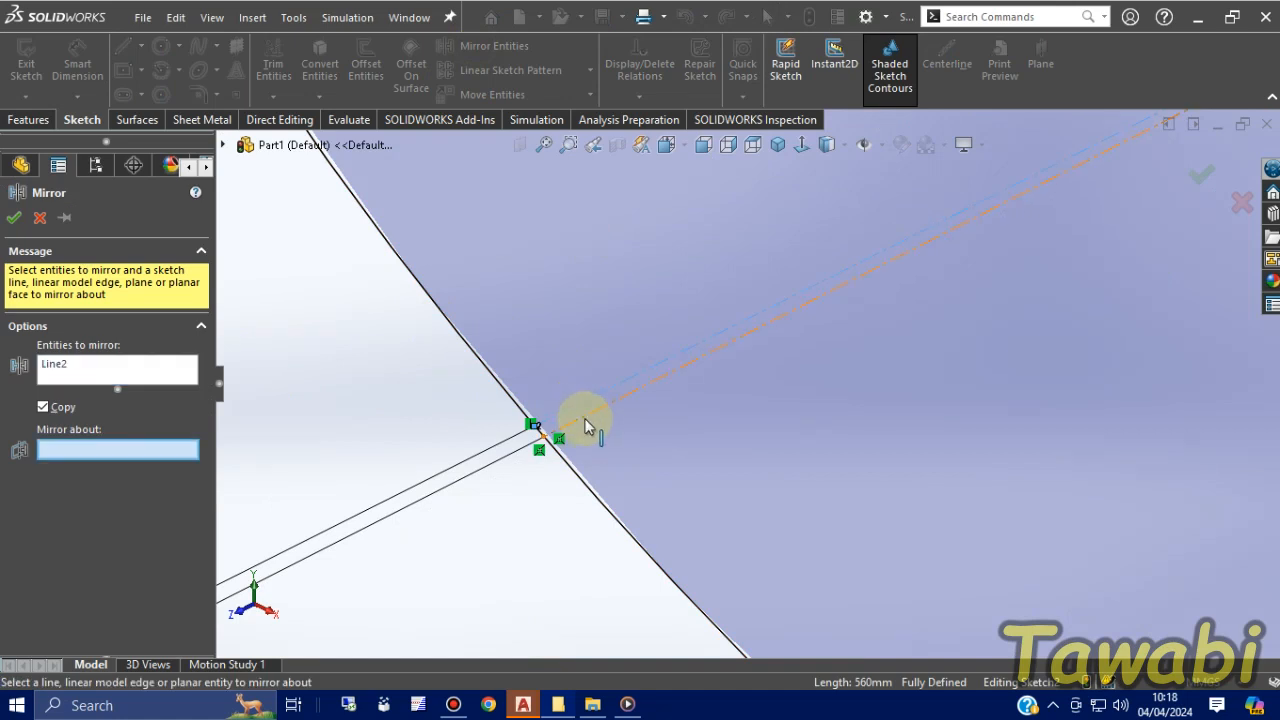
left_click(585, 420)
right_click(585, 420)
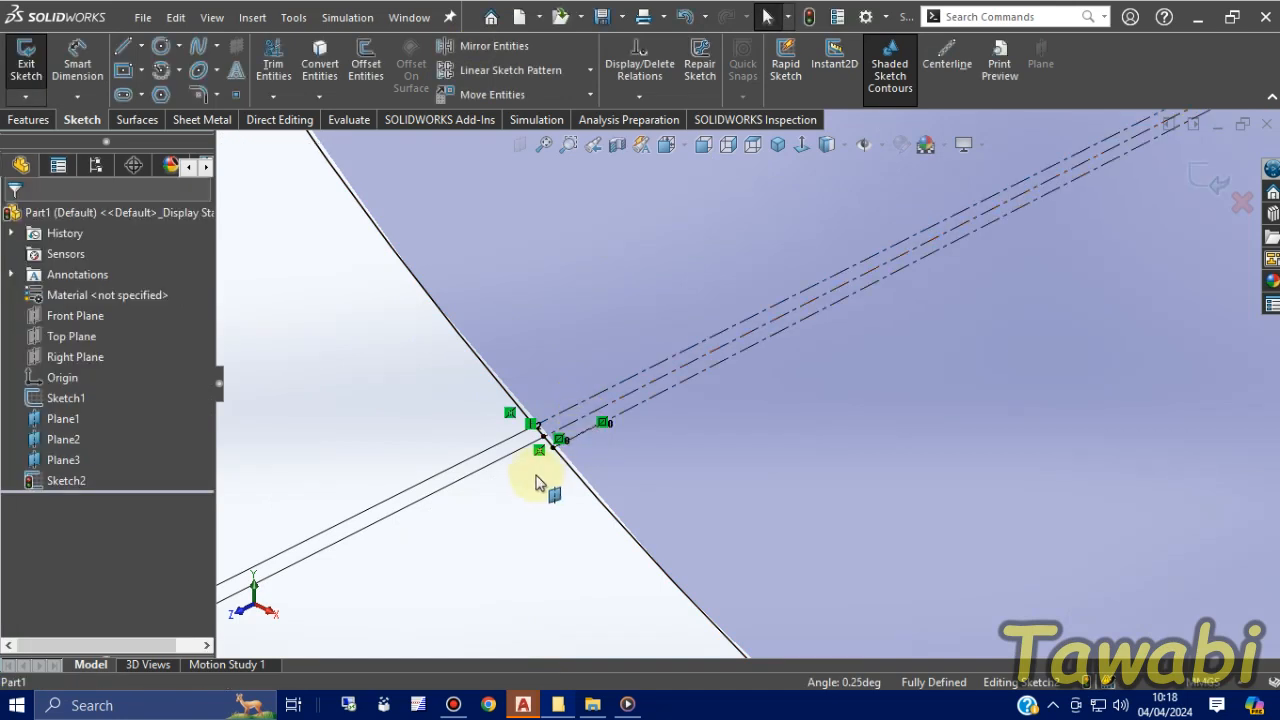
Trim away the middle centerline and the short arc between the two outer centerlines to open a narrow gap in the circle
left_click(274, 62)
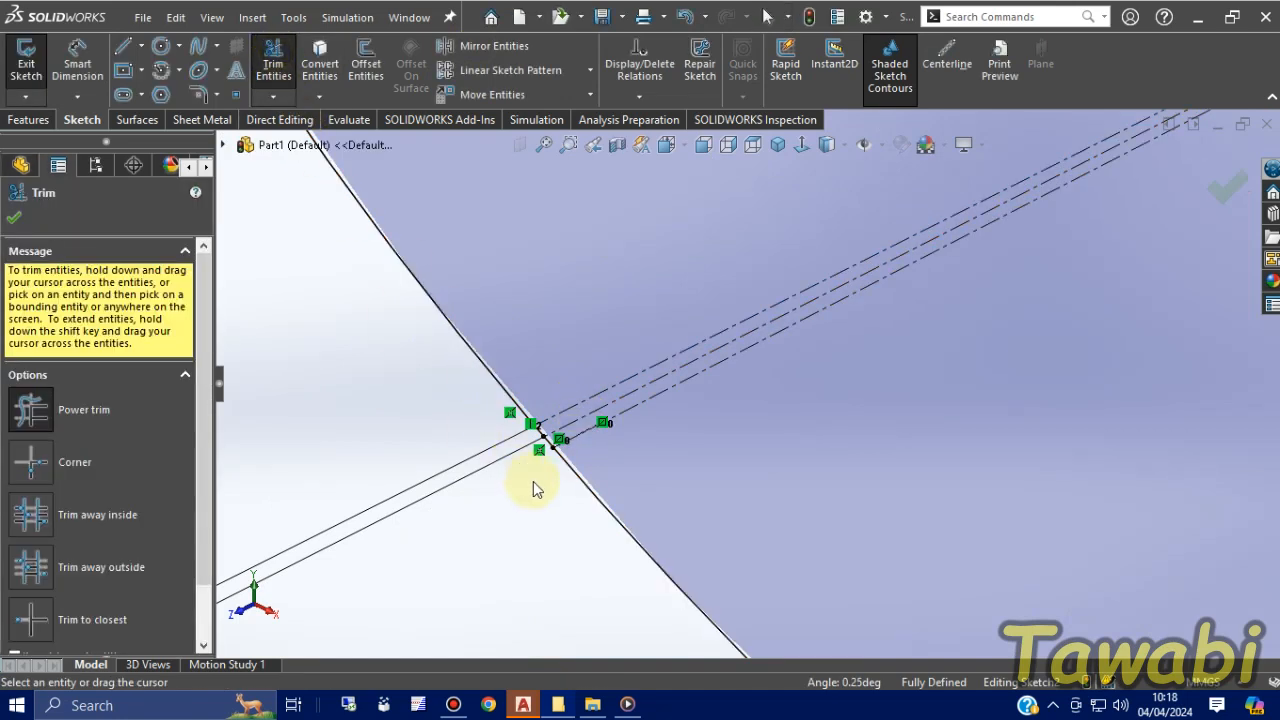
scroll(534, 486, "down", 3)
left_click_drag(610, 462, 658, 343)
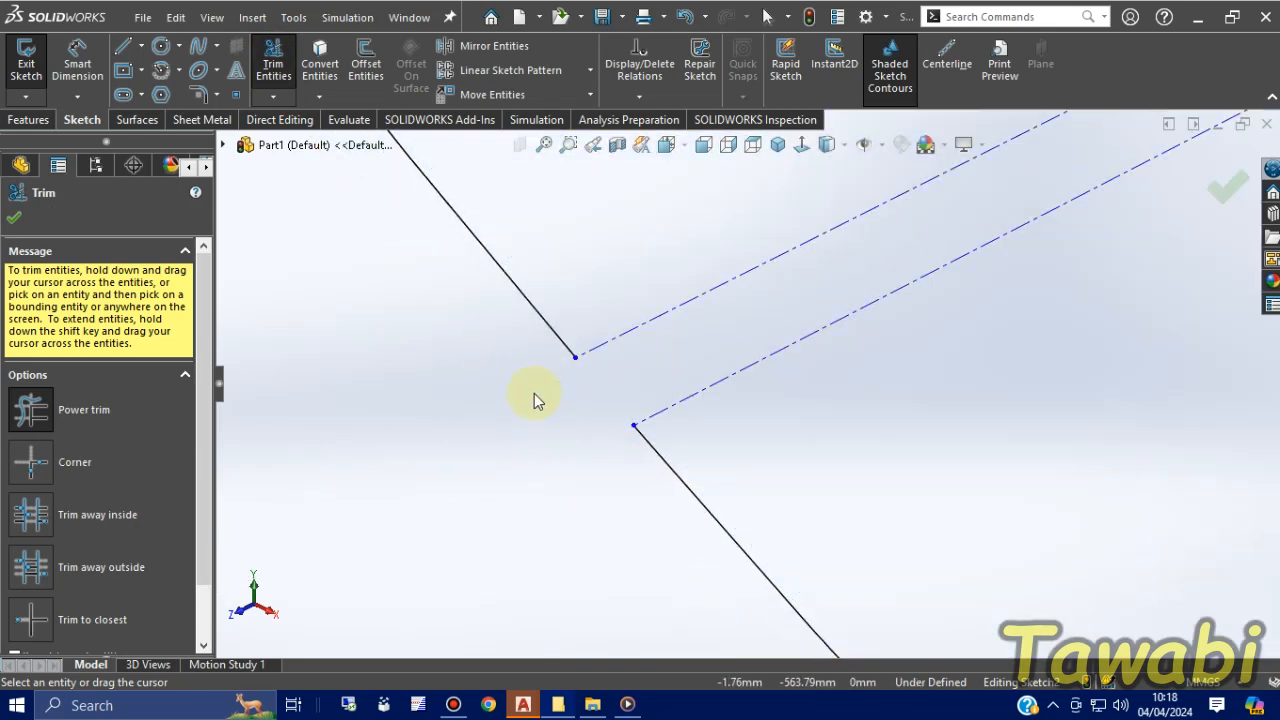
left_click(15, 222)
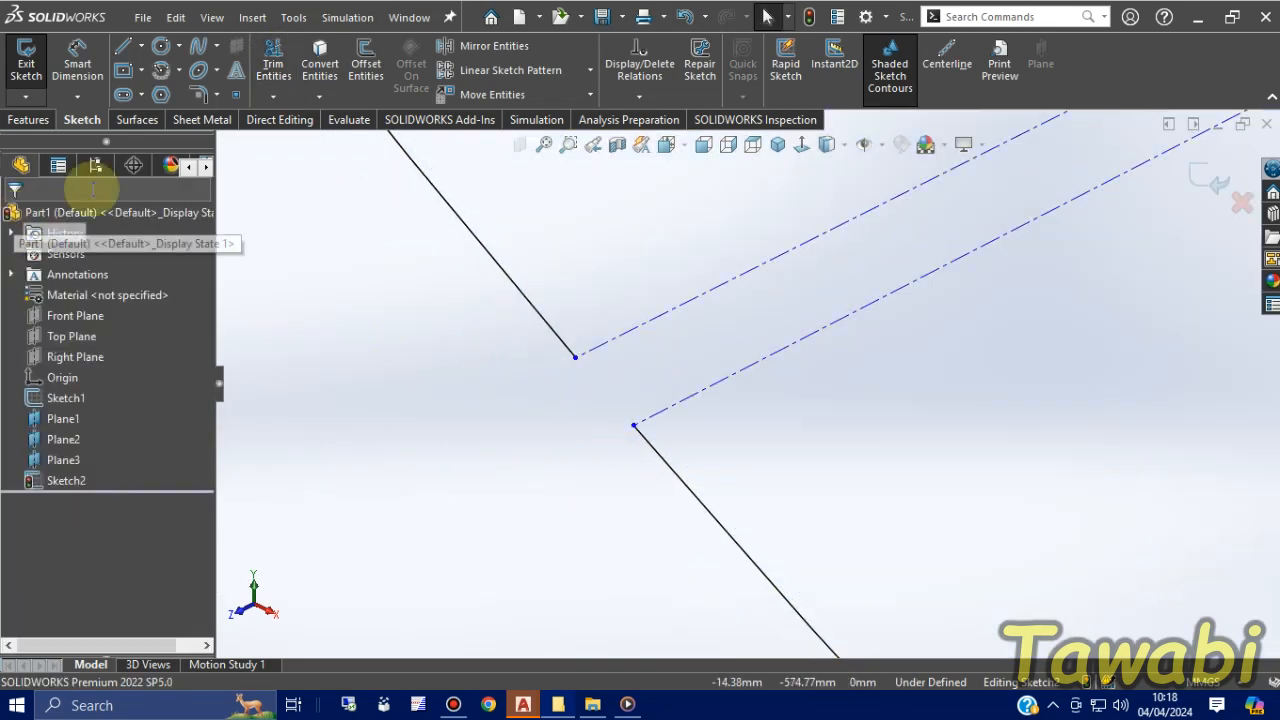
Start a sheet metal base flange from the slit circle with a blind depth of 1547 mm, extending back toward the layout's branch point
left_click(195, 122)
left_click(36, 62)
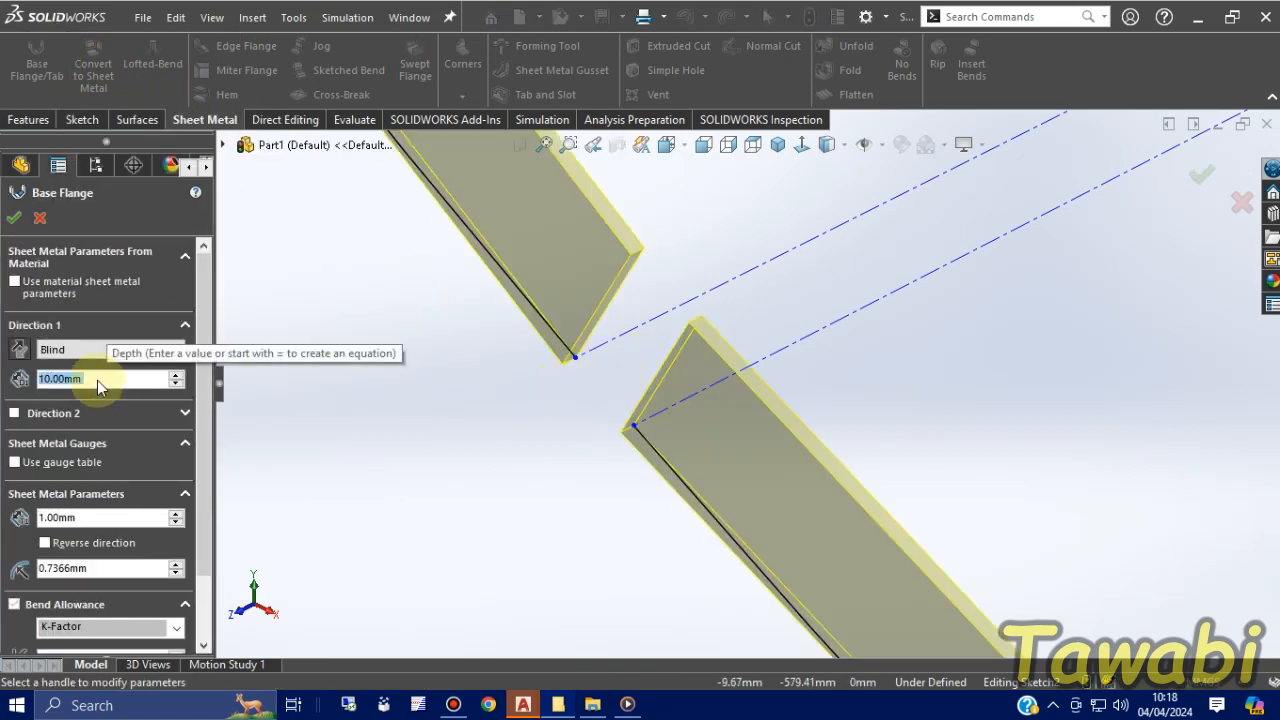
type("1547")
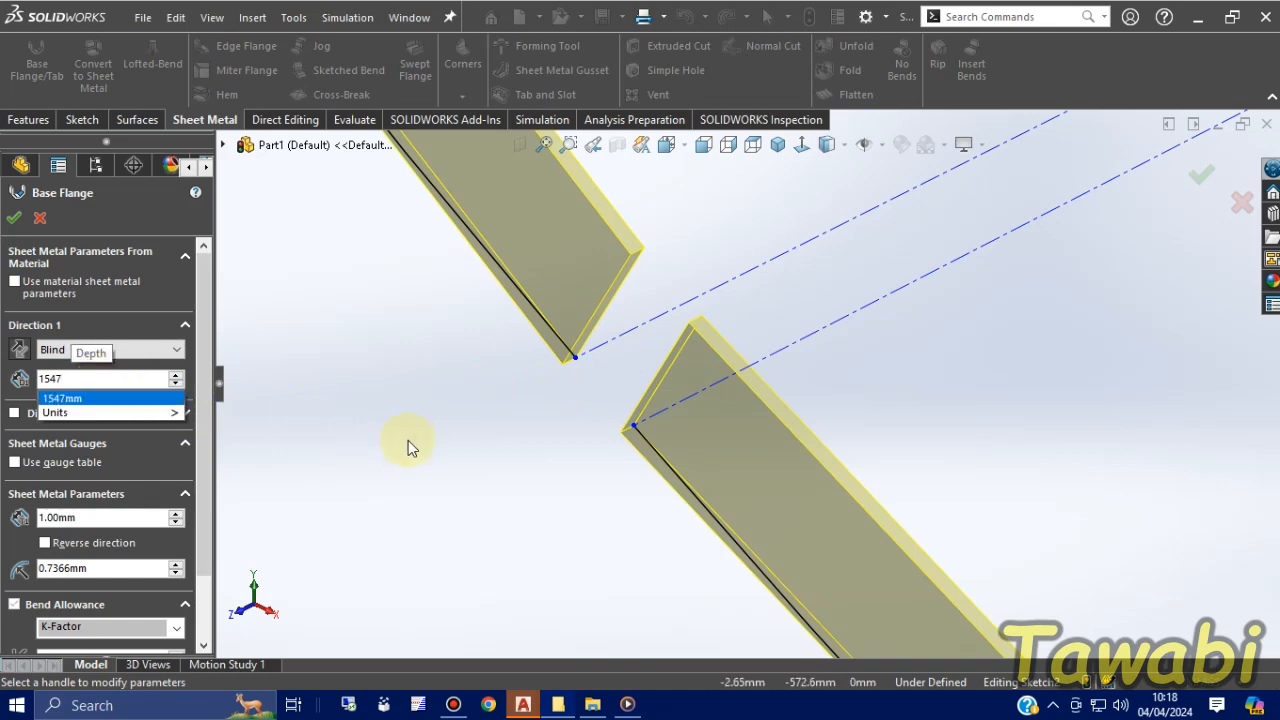
key("Return")
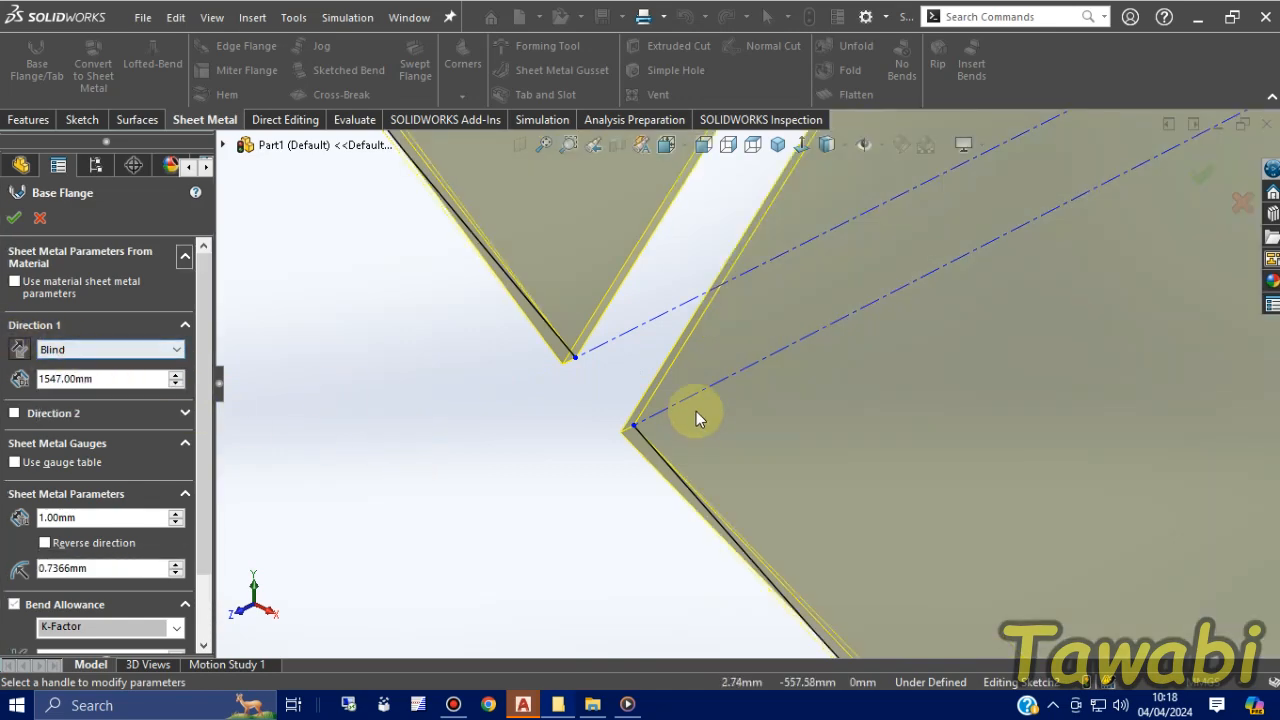
scroll(694, 418, "up", 10)
scroll(685, 456, "up", 5)
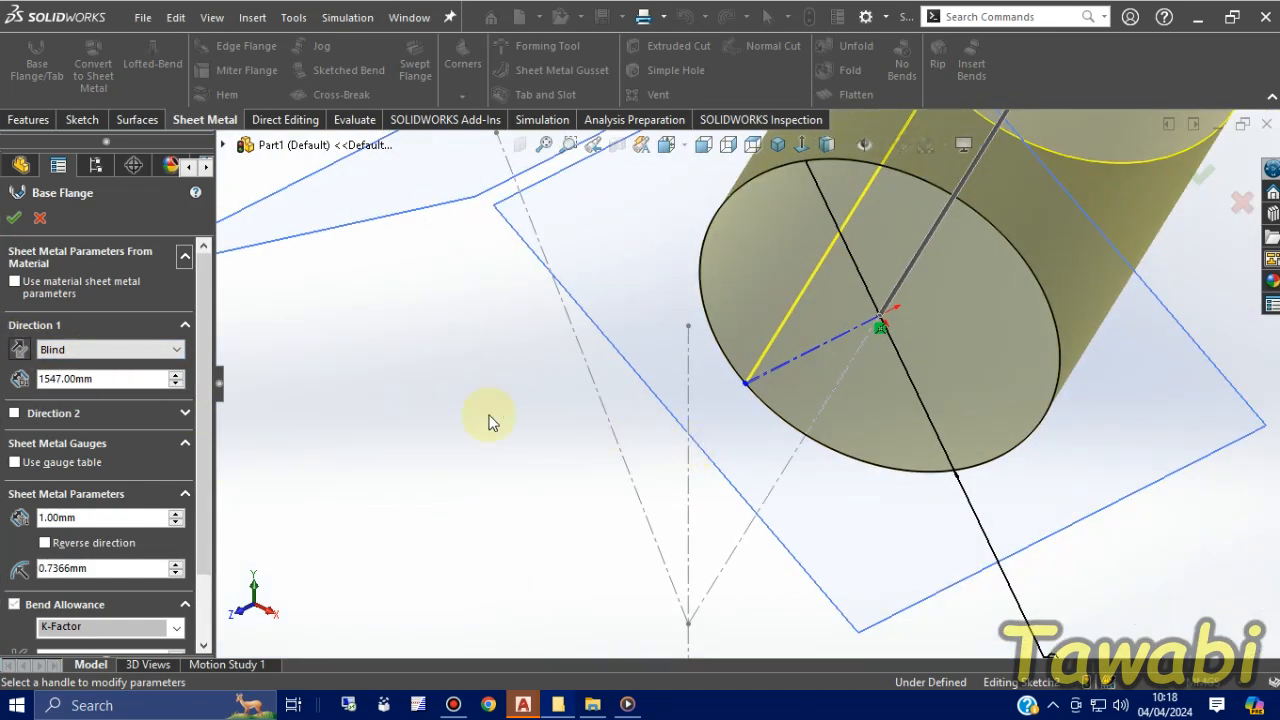
left_click(19, 350)
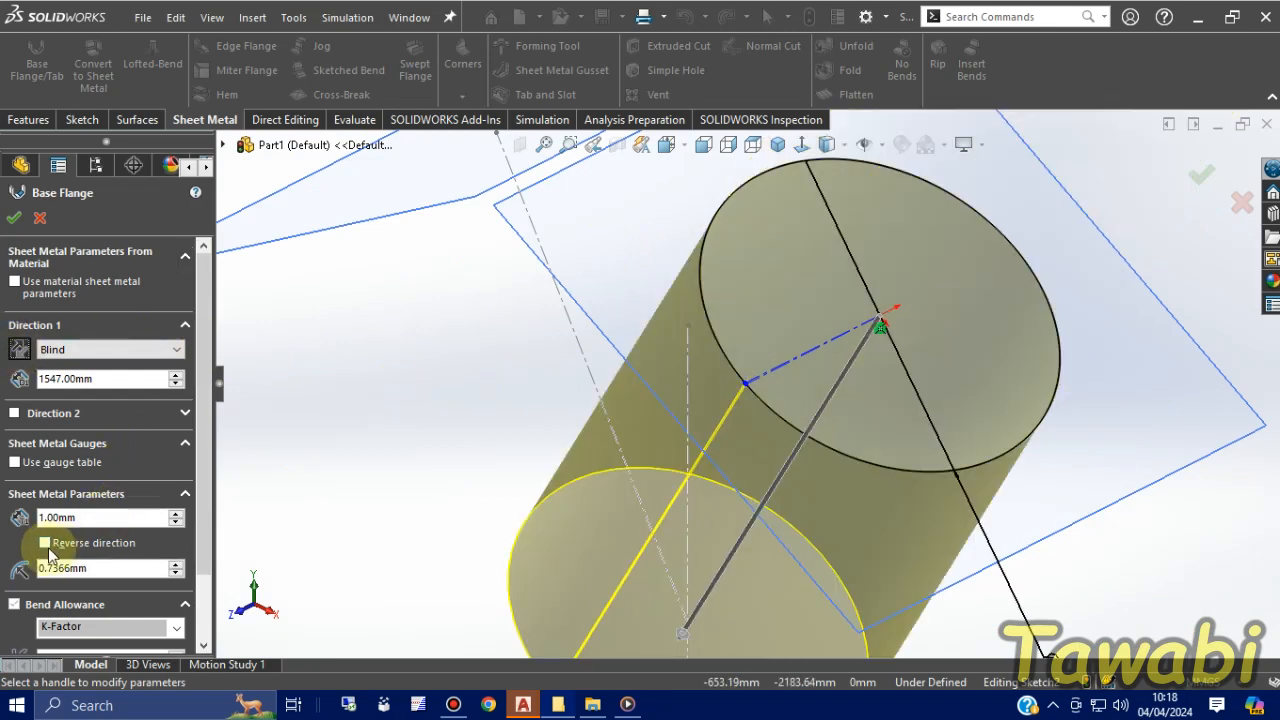
Reverse the flange's 1.00 mm thickness direction and create the base flange
scroll(834, 415, "down", 5)
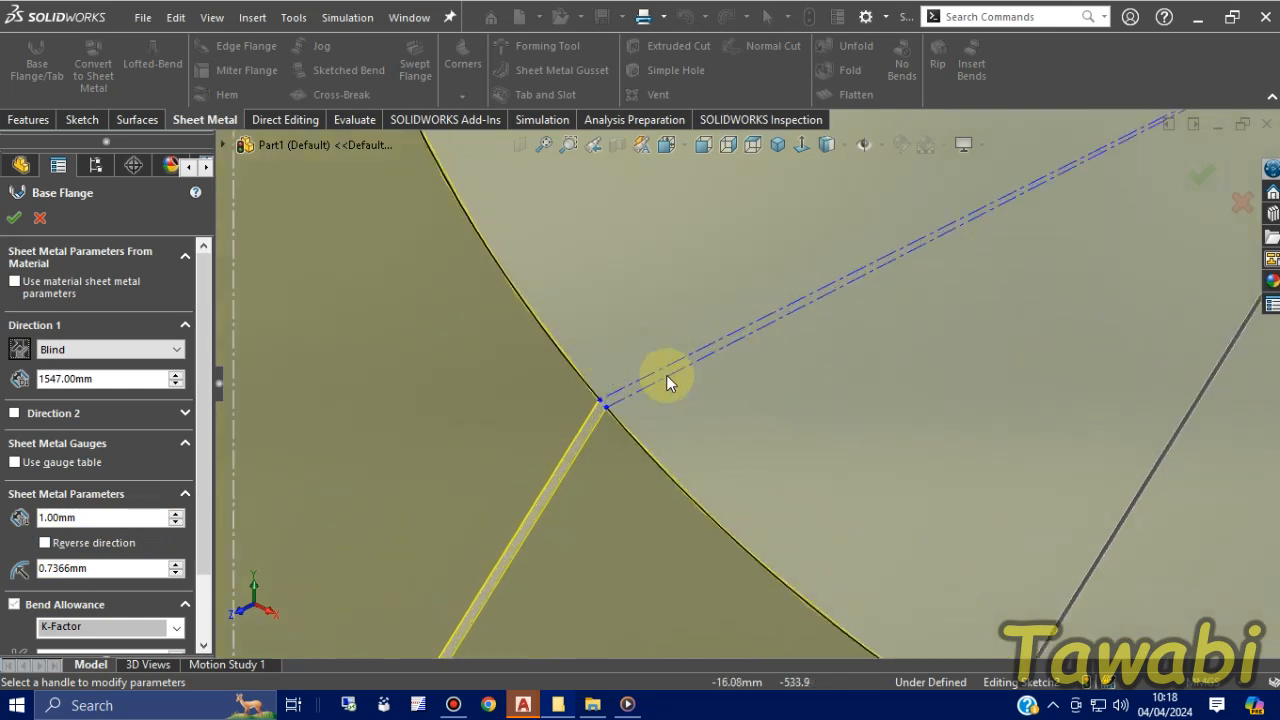
scroll(490, 413, "down", 2)
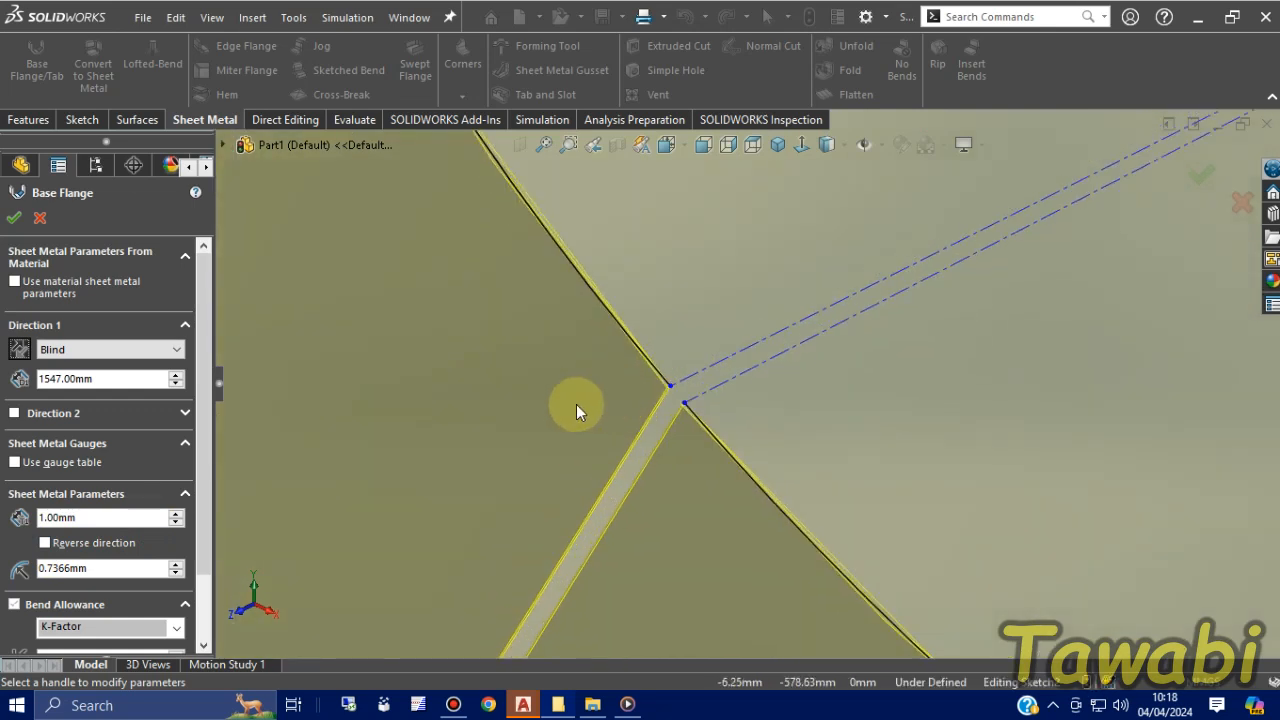
left_click(45, 542)
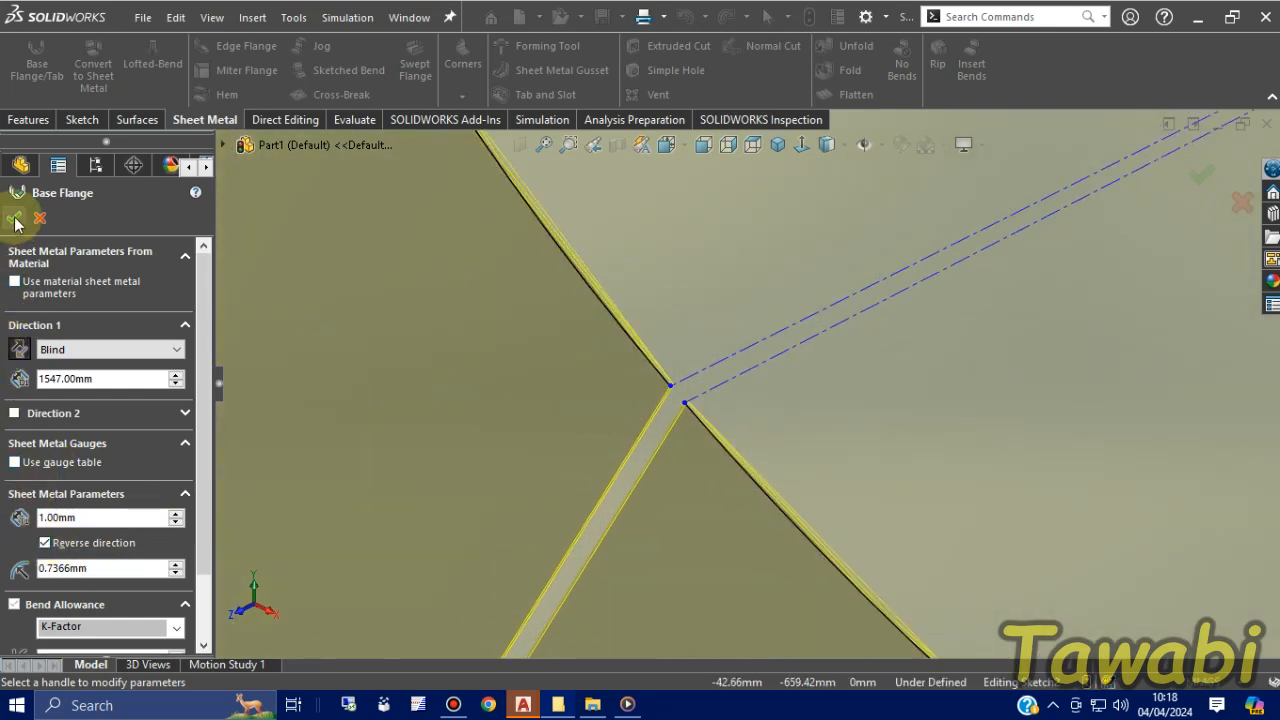
left_click(15, 220)
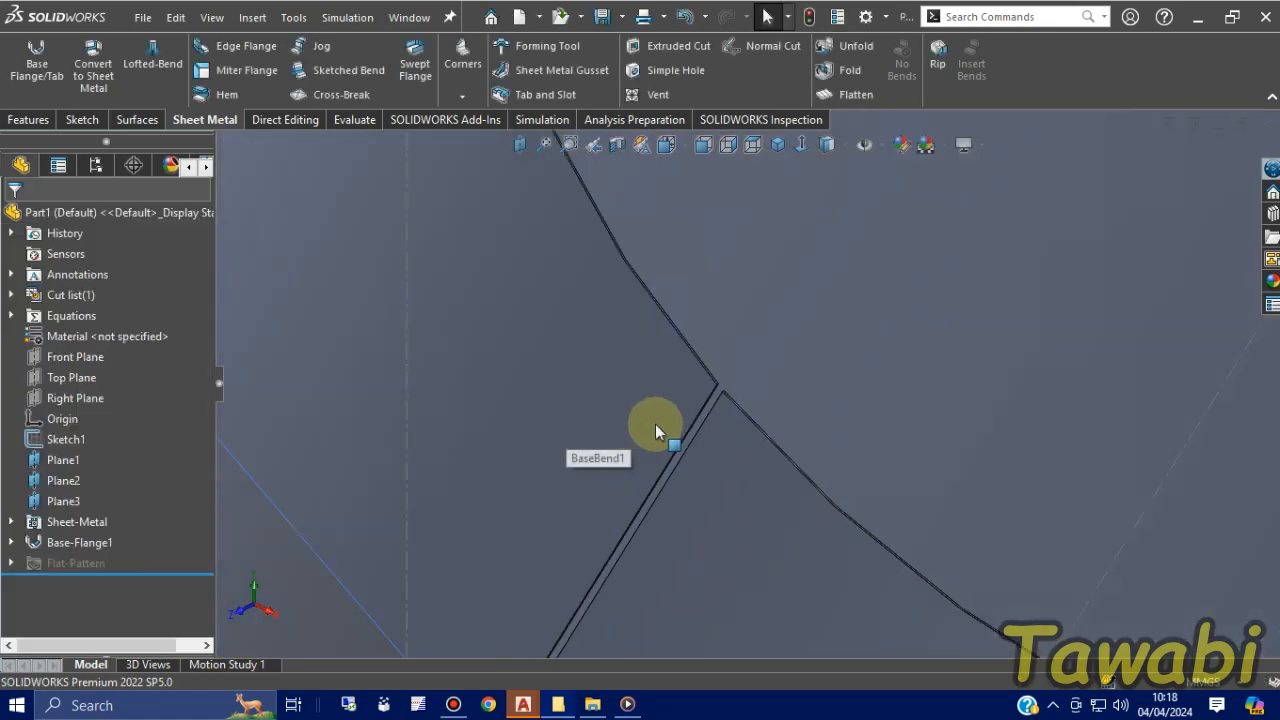
Start a new sketch on the Front Plane
scroll(655, 430, "up", 10)
middle_click_drag(820, 534, 897, 504)
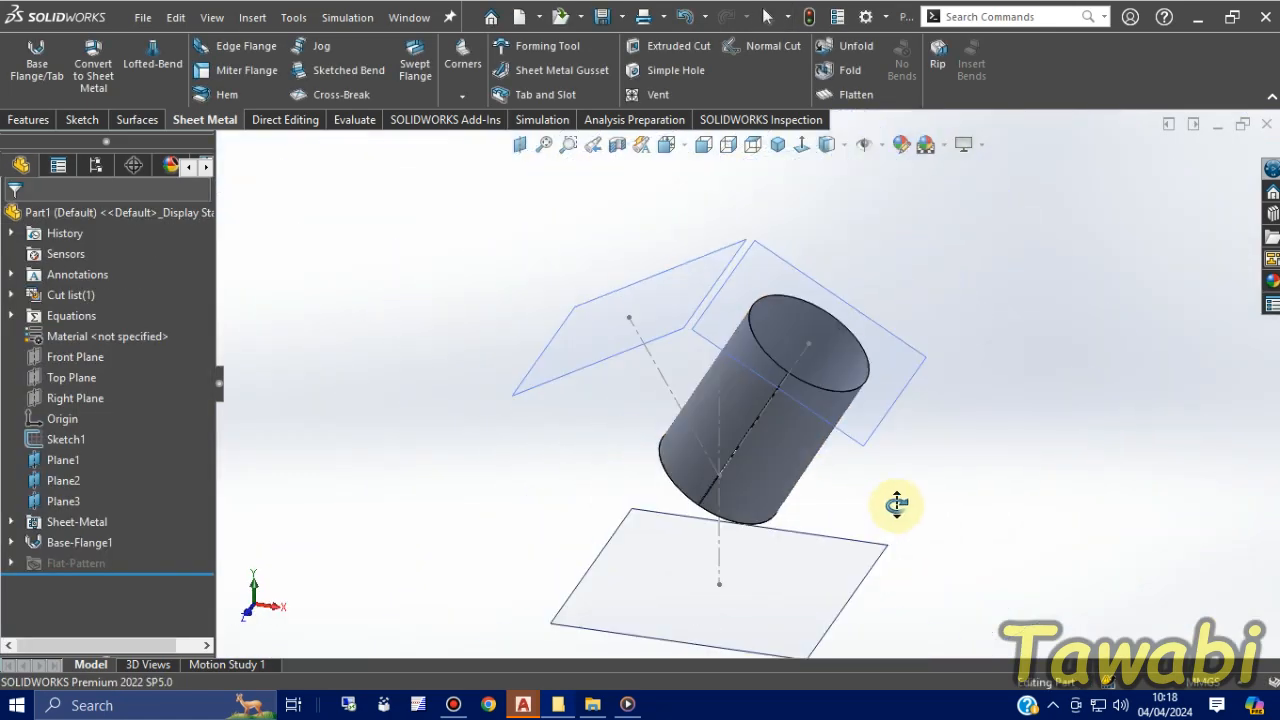
left_click(58, 358)
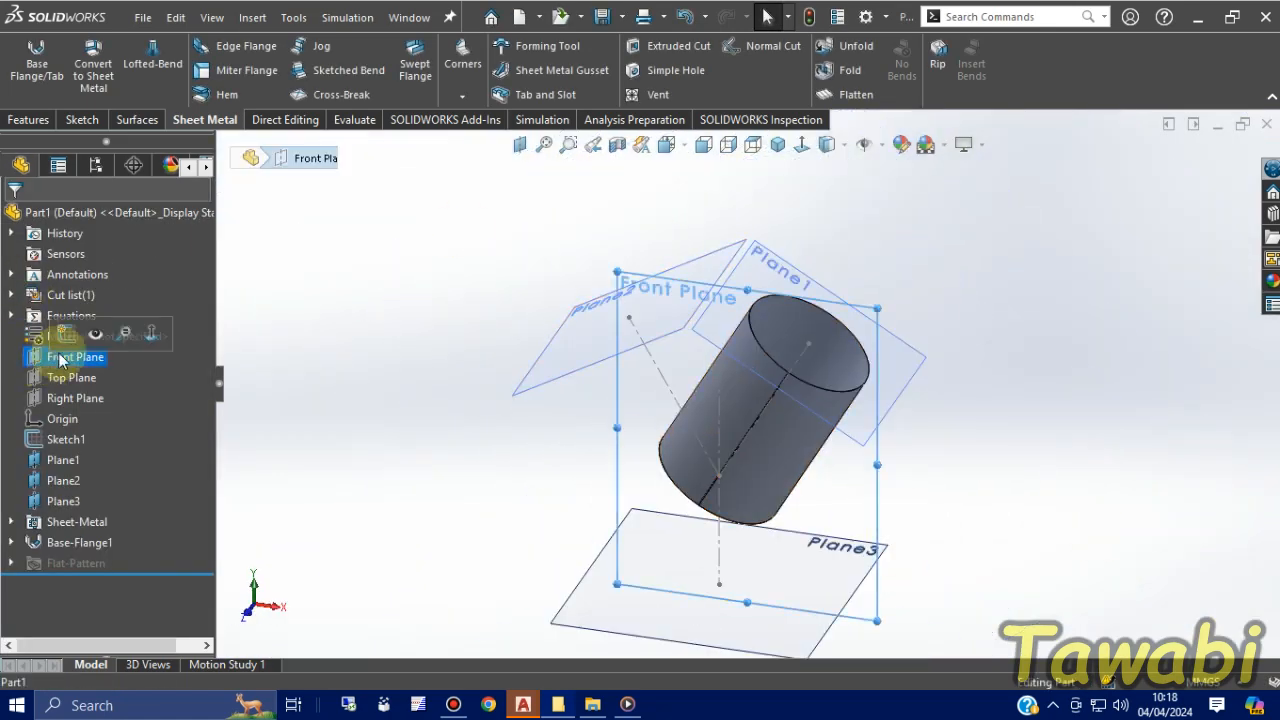
left_click(66, 335)
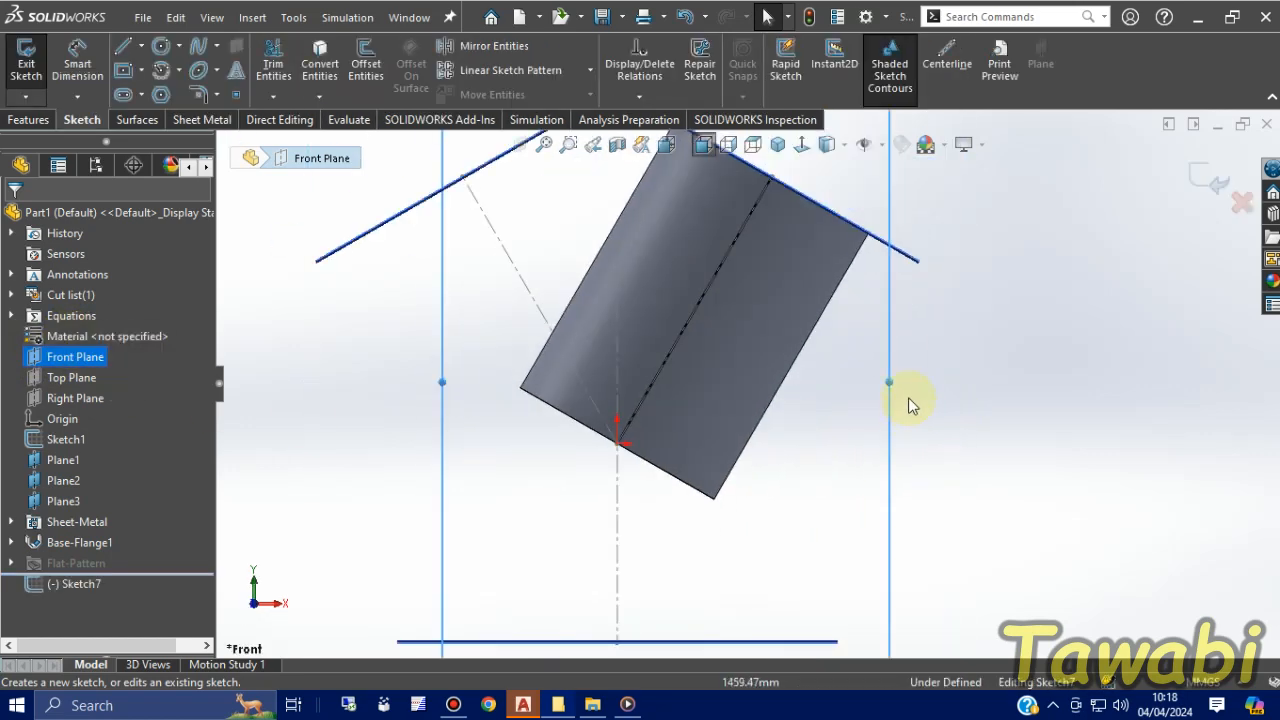
scroll(880, 380, "down", 3)
scroll(766, 257, "up", 3)
scroll(805, 382, "down", 2)
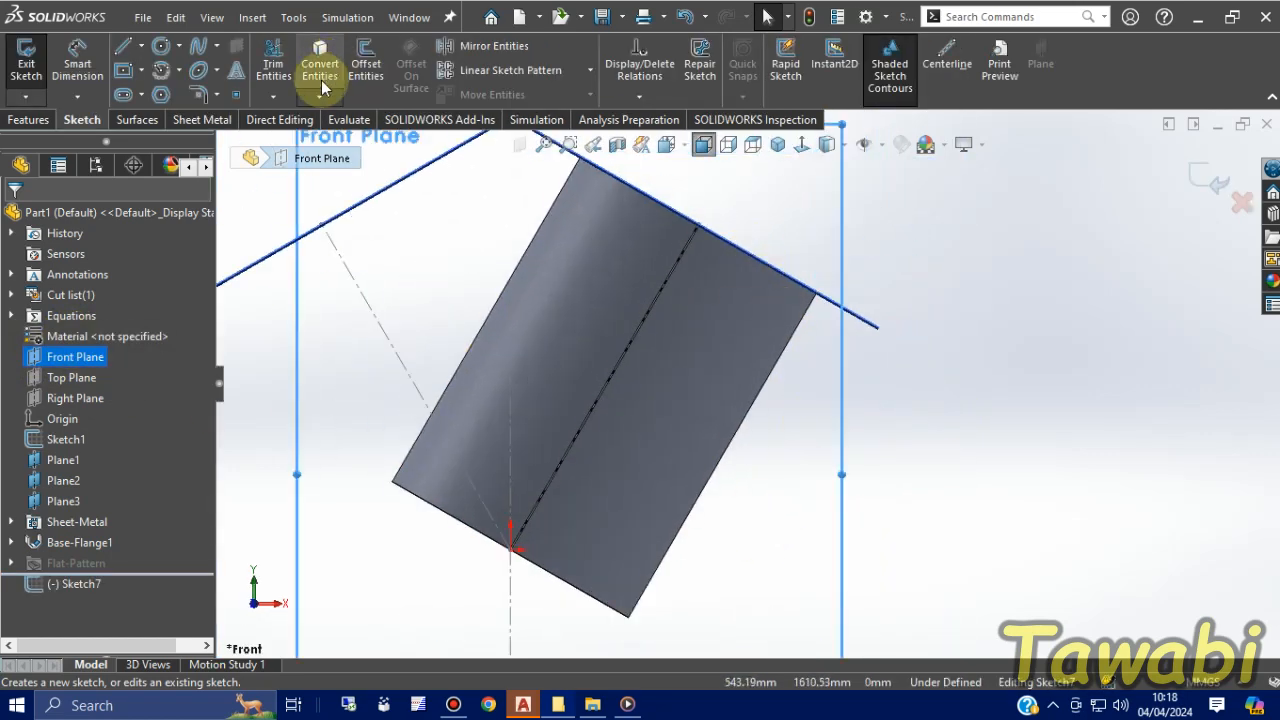
Sketch a triangle from the origin along the cylinder's lower edge to its right corner, partway up the side edge and back to the origin
left_click(123, 48)
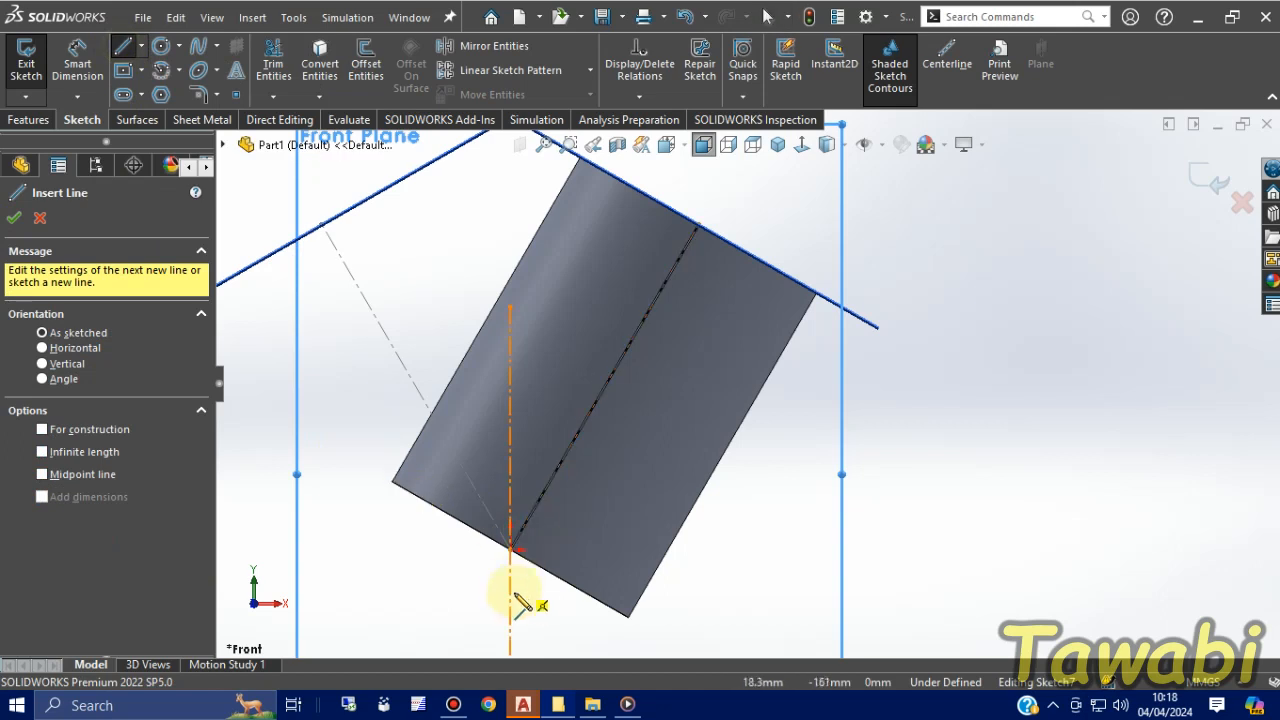
scroll(505, 600, "down", 2)
scroll(568, 470, "down", 3)
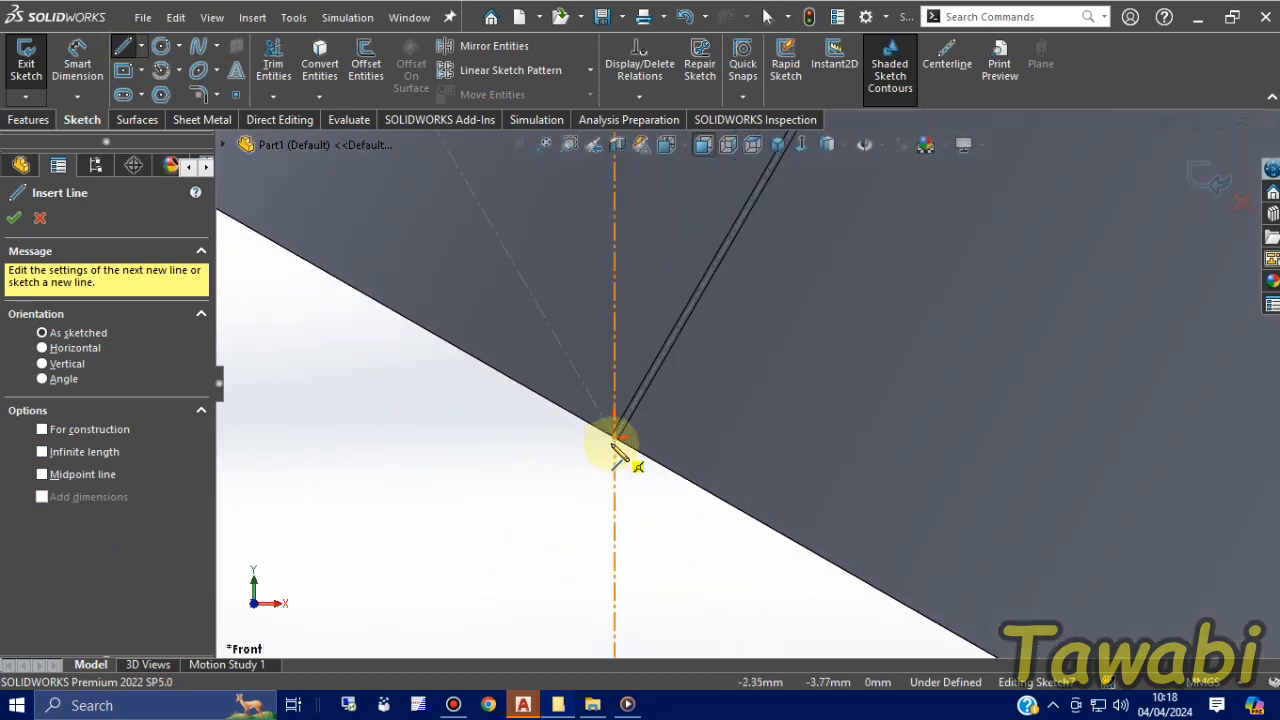
left_click(614, 432)
scroll(480, 450, "up", 3)
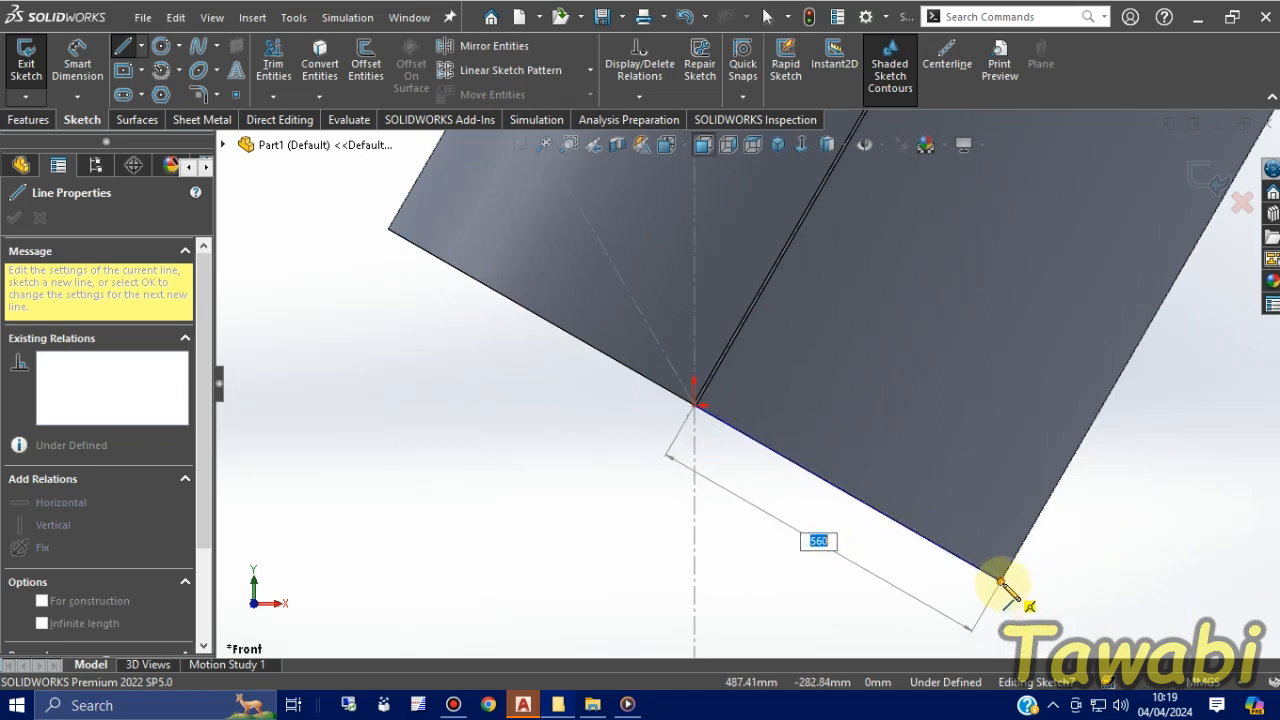
left_click(1000, 580)
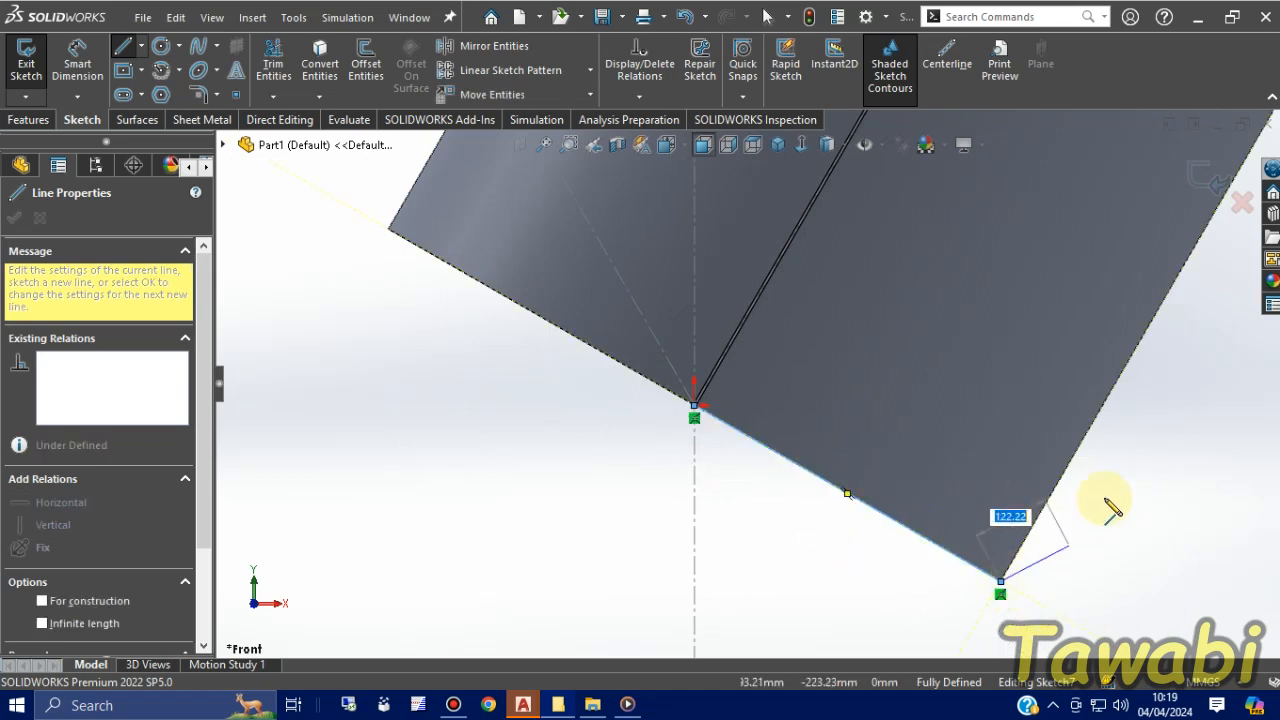
left_click(1106, 398)
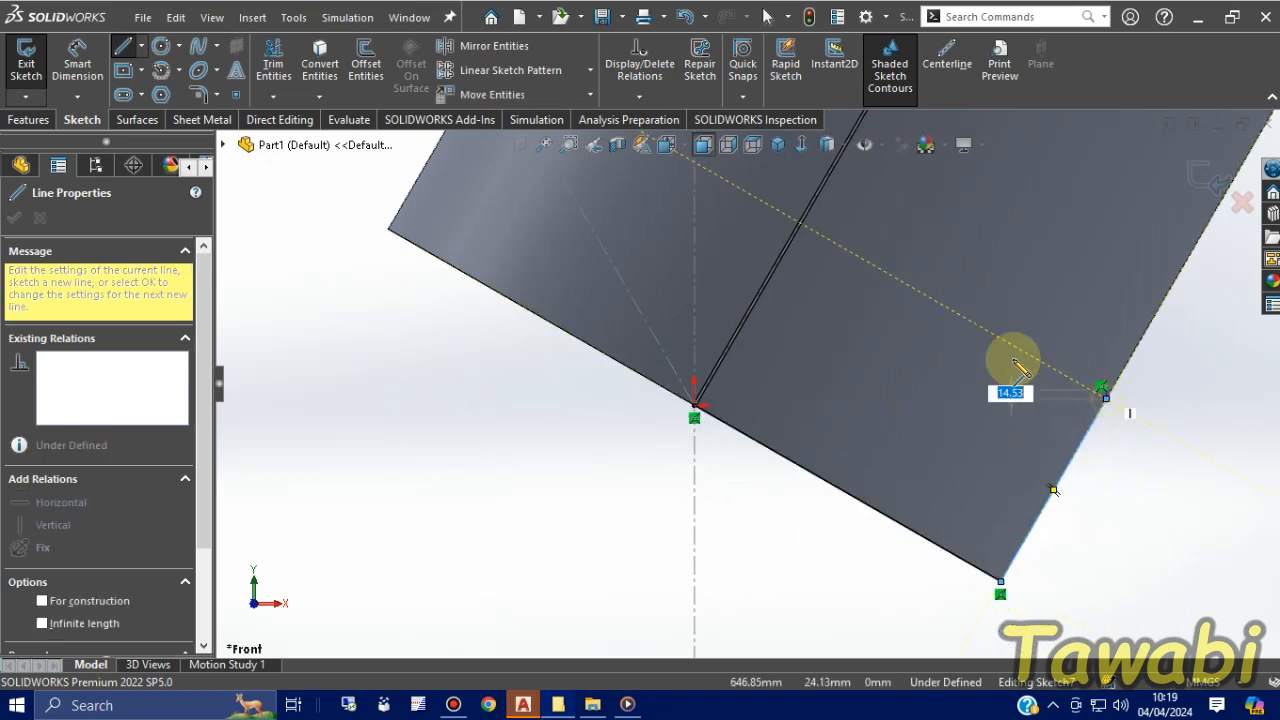
scroll(710, 395, "down", 3)
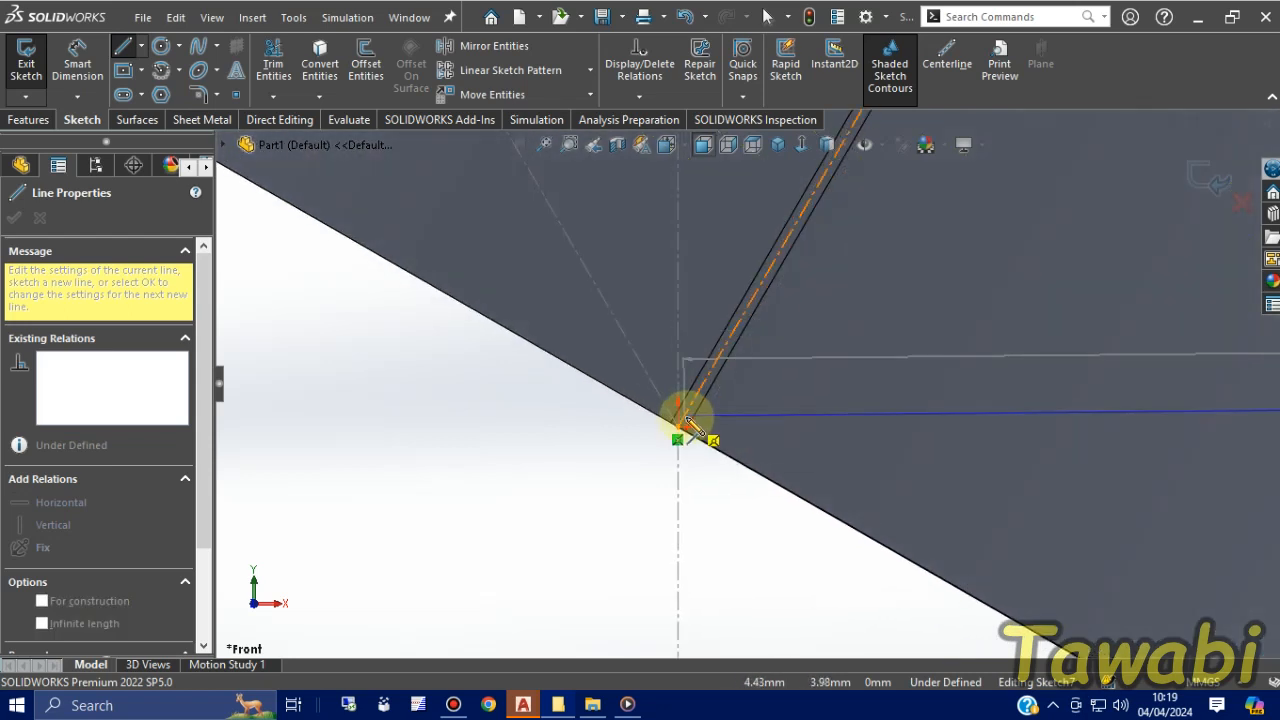
left_click(679, 428)
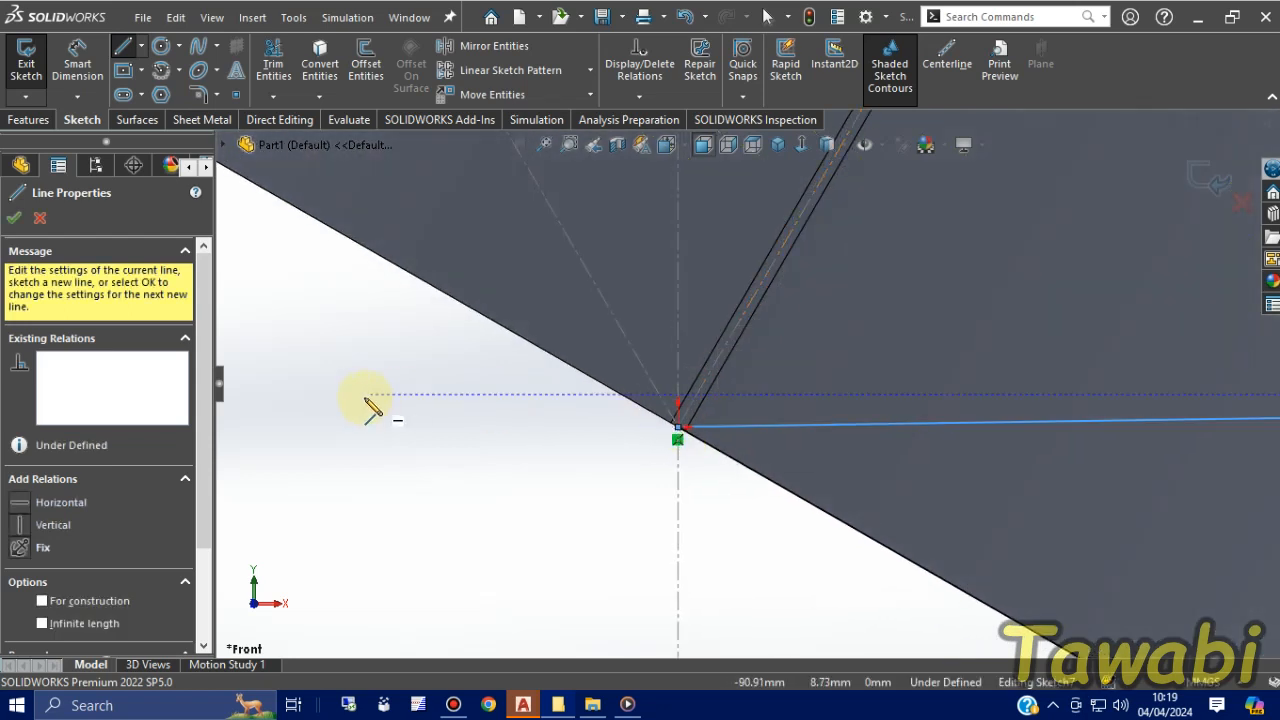
key("Escape")
scroll(428, 455, "up", 4)
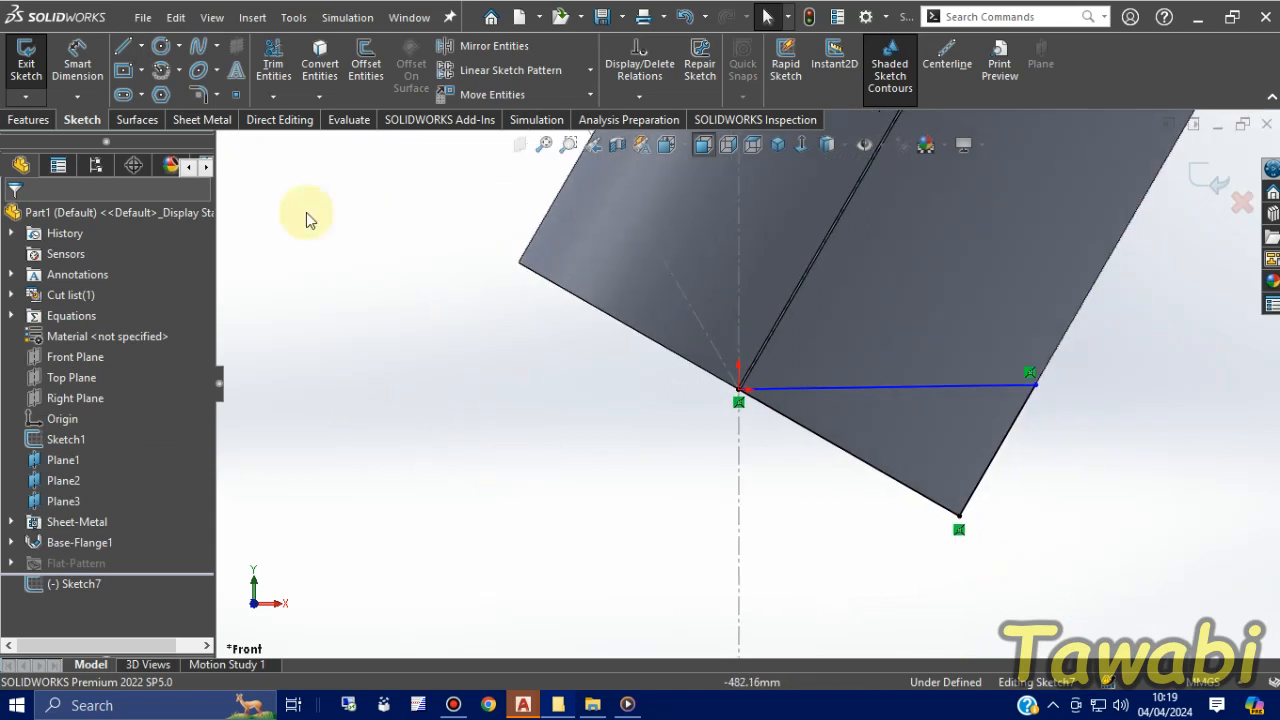
Dimension the angle between the triangle's upper line and the cylinder's lower edge as 15°
left_click(78, 60)
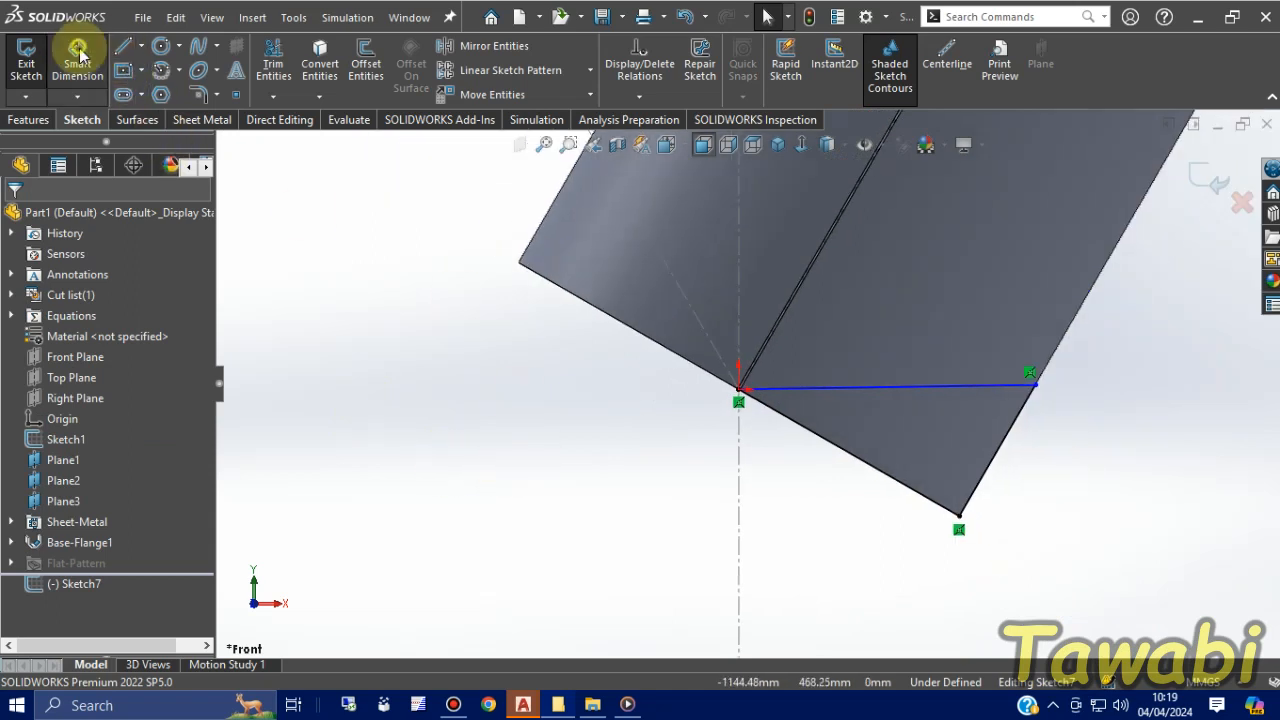
left_click(850, 465)
left_click(886, 390)
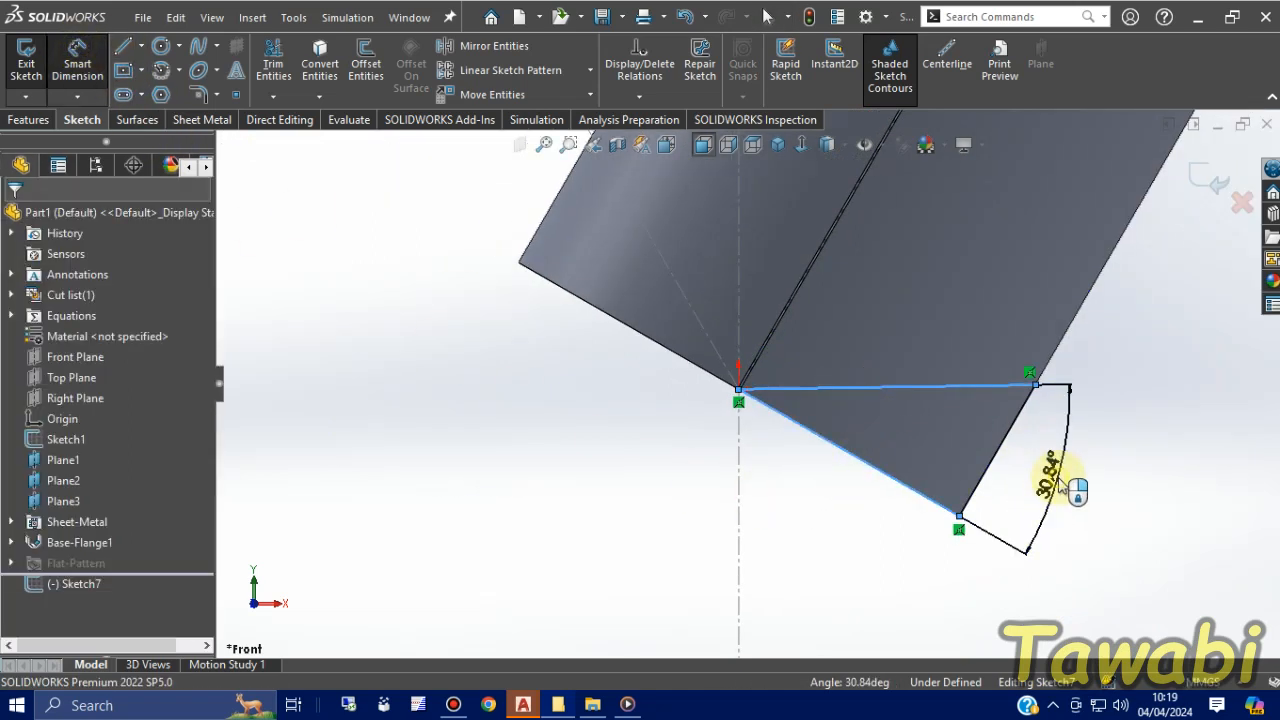
left_click(1060, 484)
key("Return")
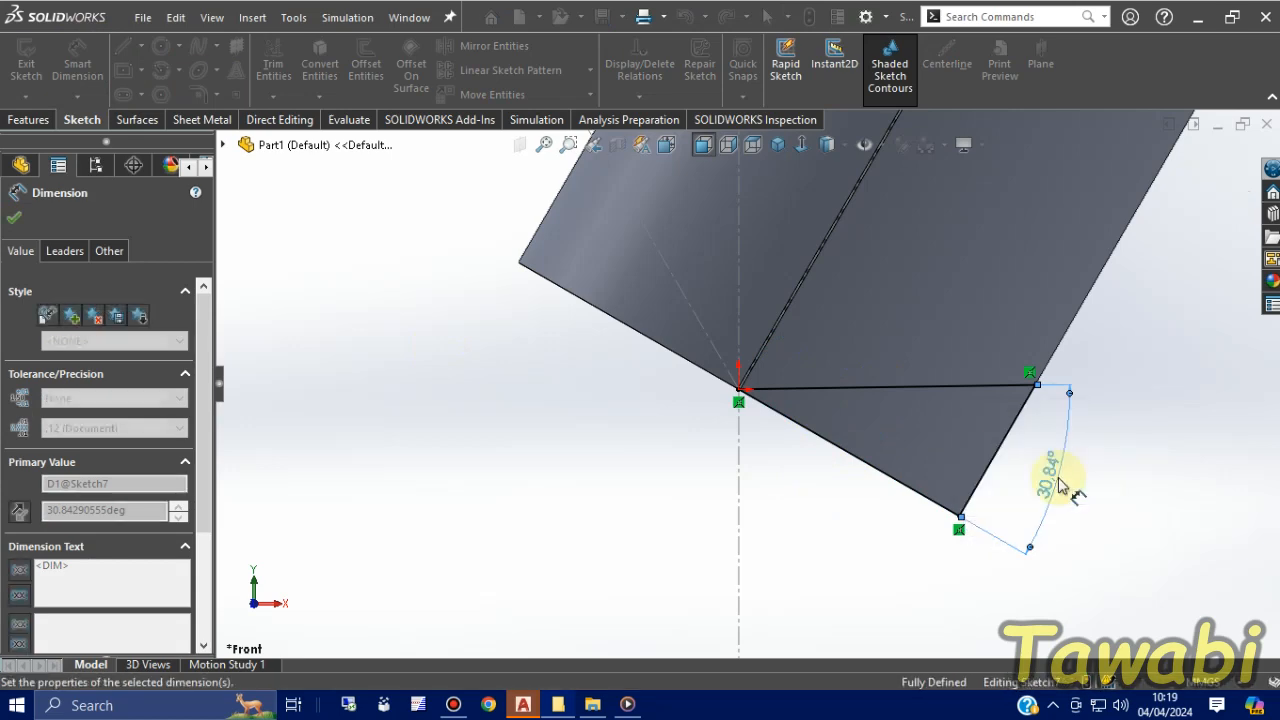
key("Escape")
scroll(663, 248, "up", 5)
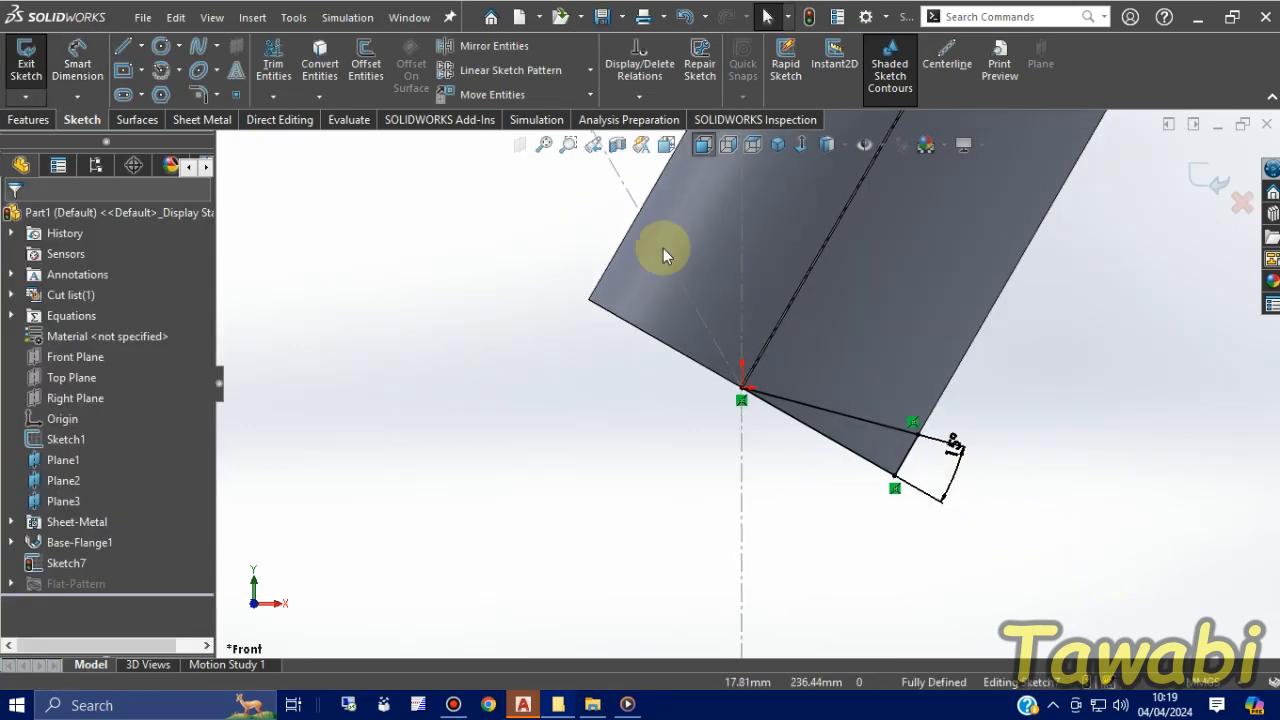
Draw a line from the origin along the cylinder's lower edge to its left corner
scroll(678, 239, "down", 3)
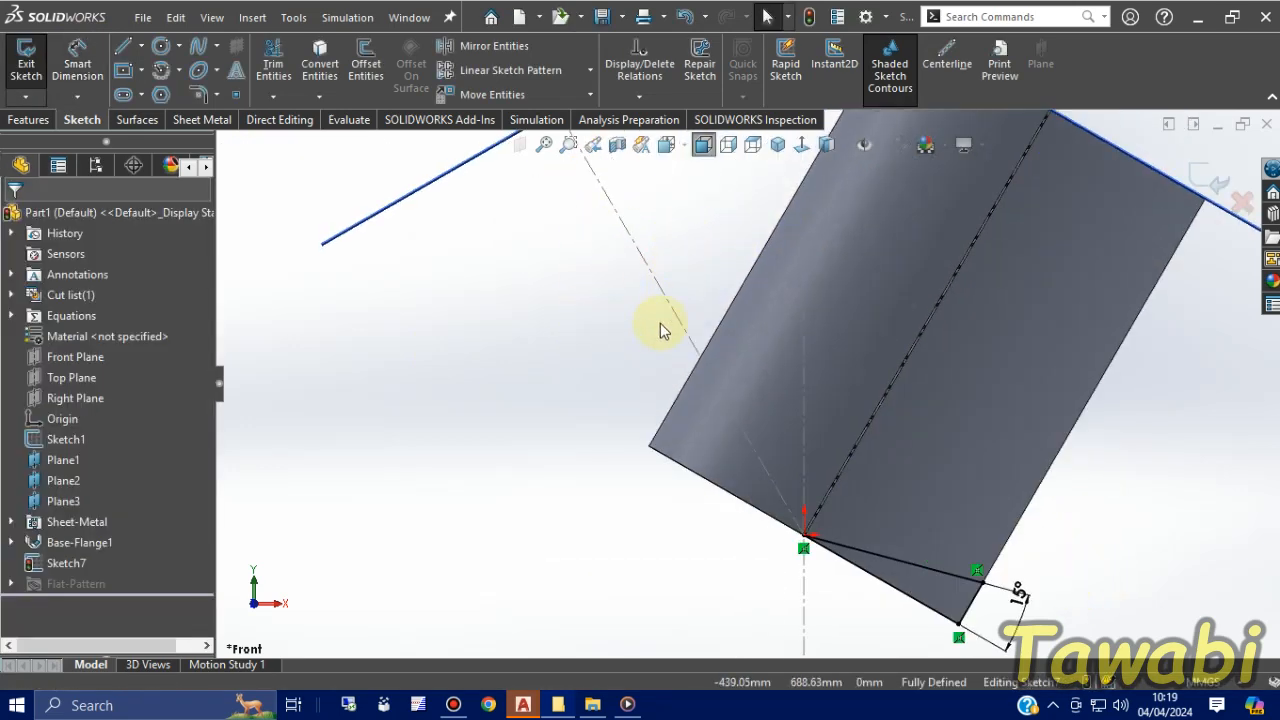
left_click(123, 46)
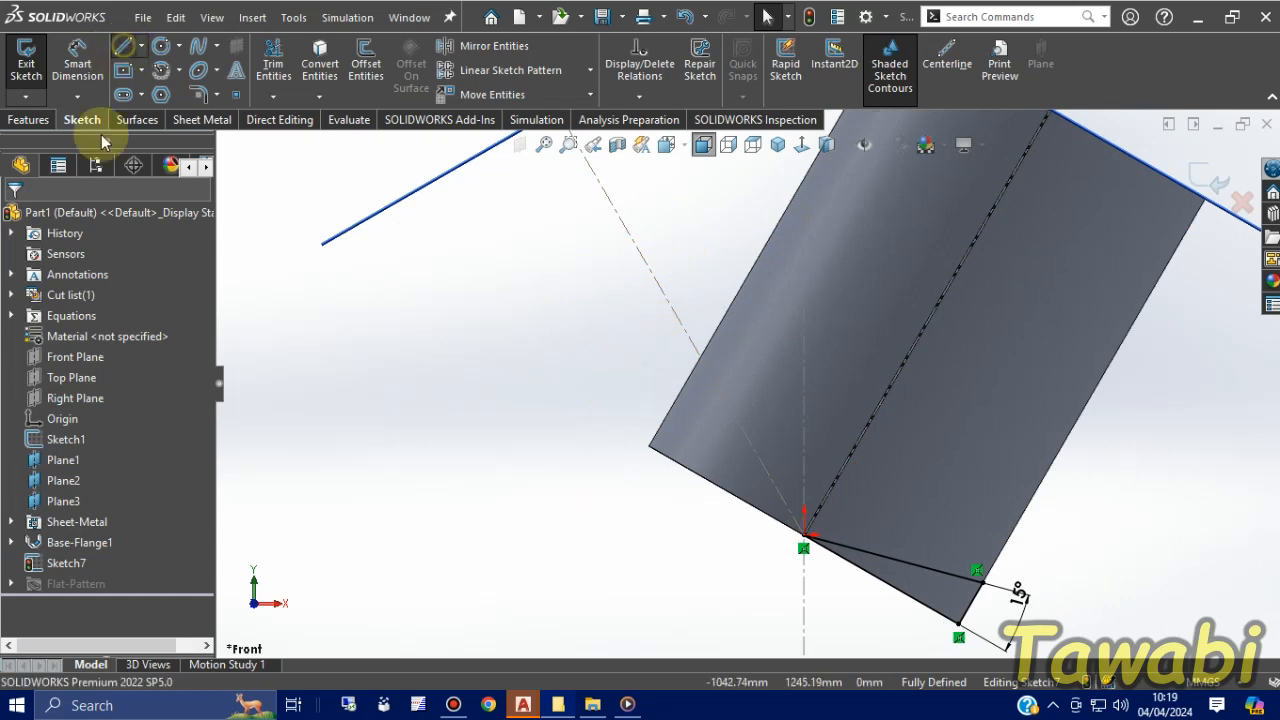
scroll(790, 555, "down", 2)
scroll(780, 540, "down", 3)
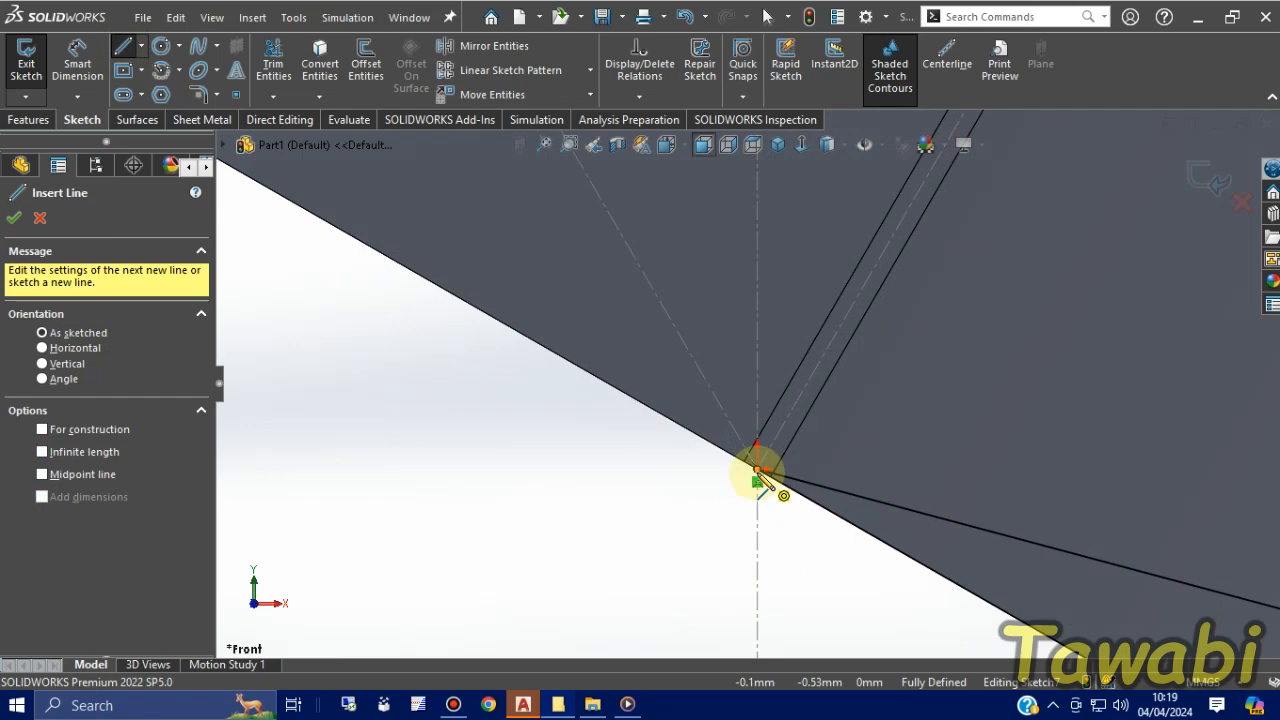
left_click(757, 470)
scroll(700, 555, "up", 3)
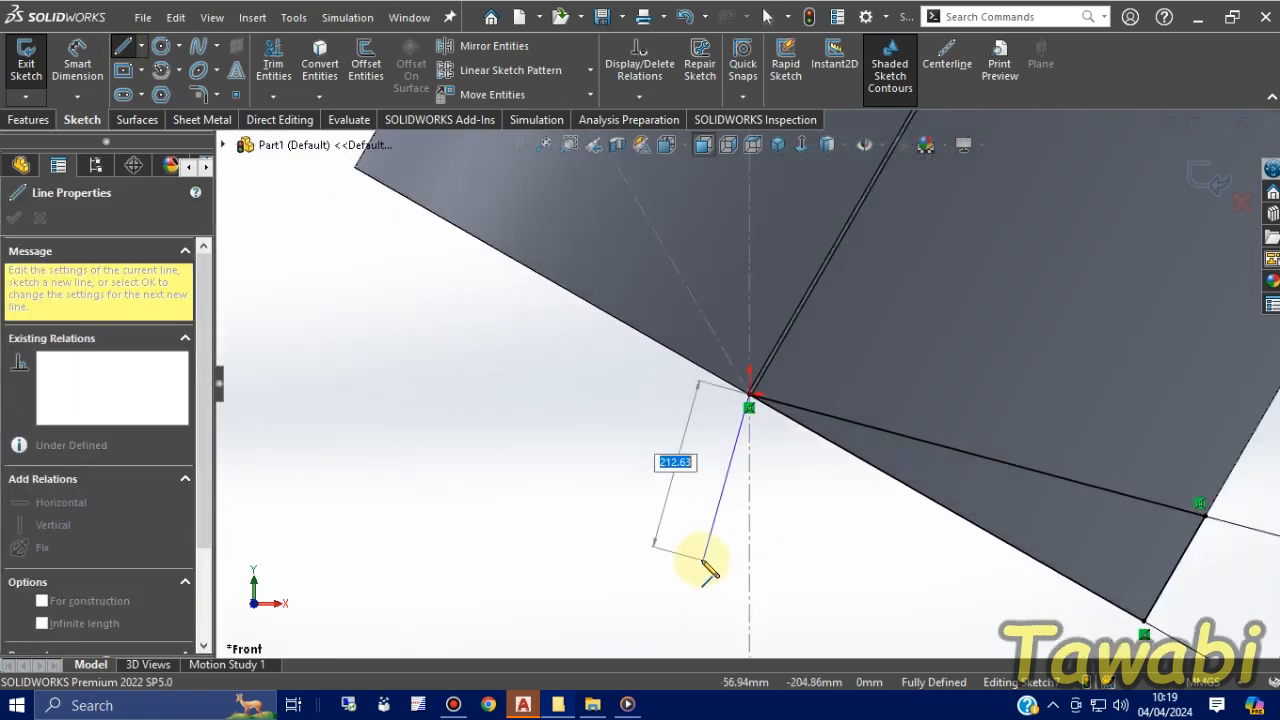
scroll(708, 380, "up", 2)
scroll(686, 330, "down", 5)
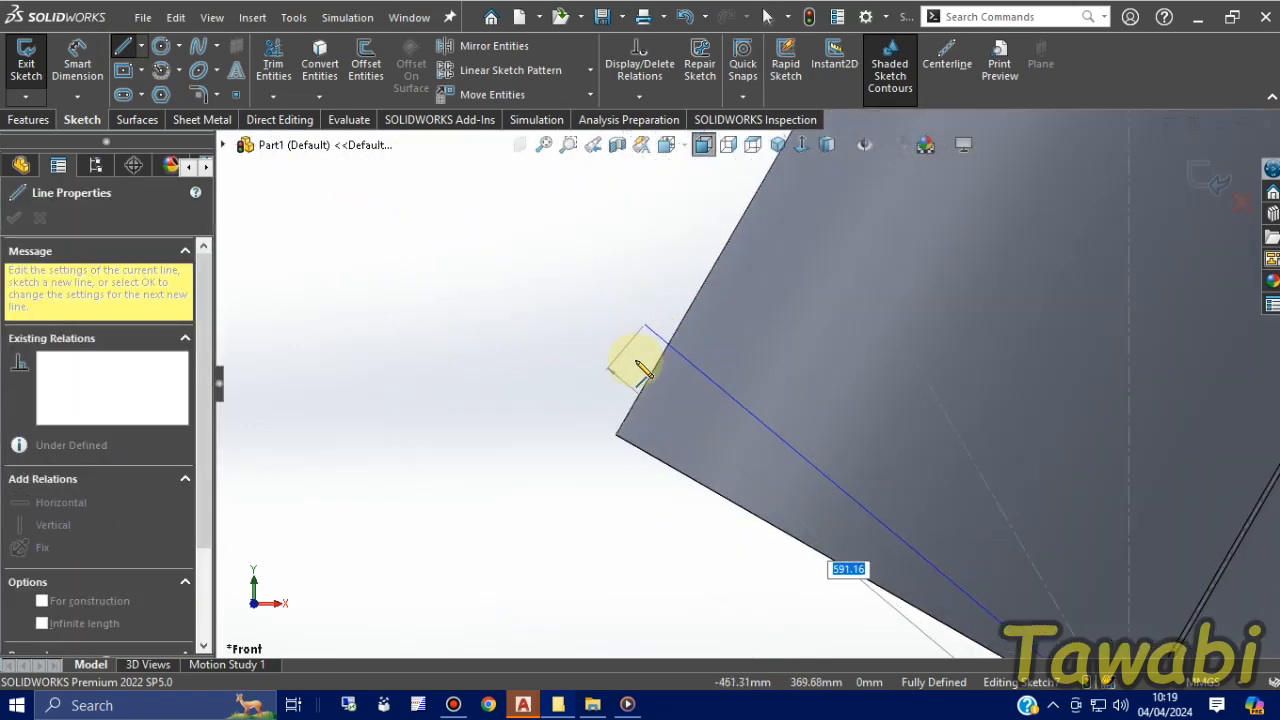
left_click(616, 436)
Continue the line up the cylinder's left side edge to directly above the origin, and close the profile with a vertical line to the origin
scroll(600, 485, "up", 3)
scroll(822, 225, "down", 3)
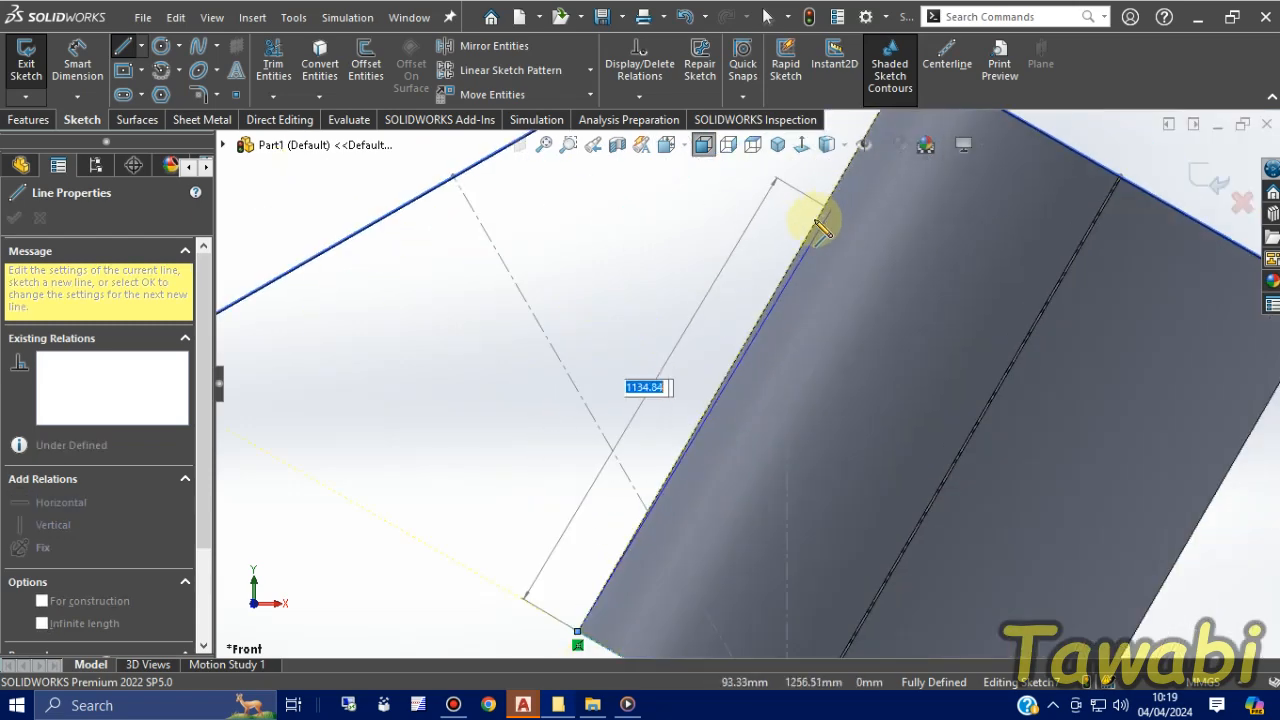
left_click(790, 283)
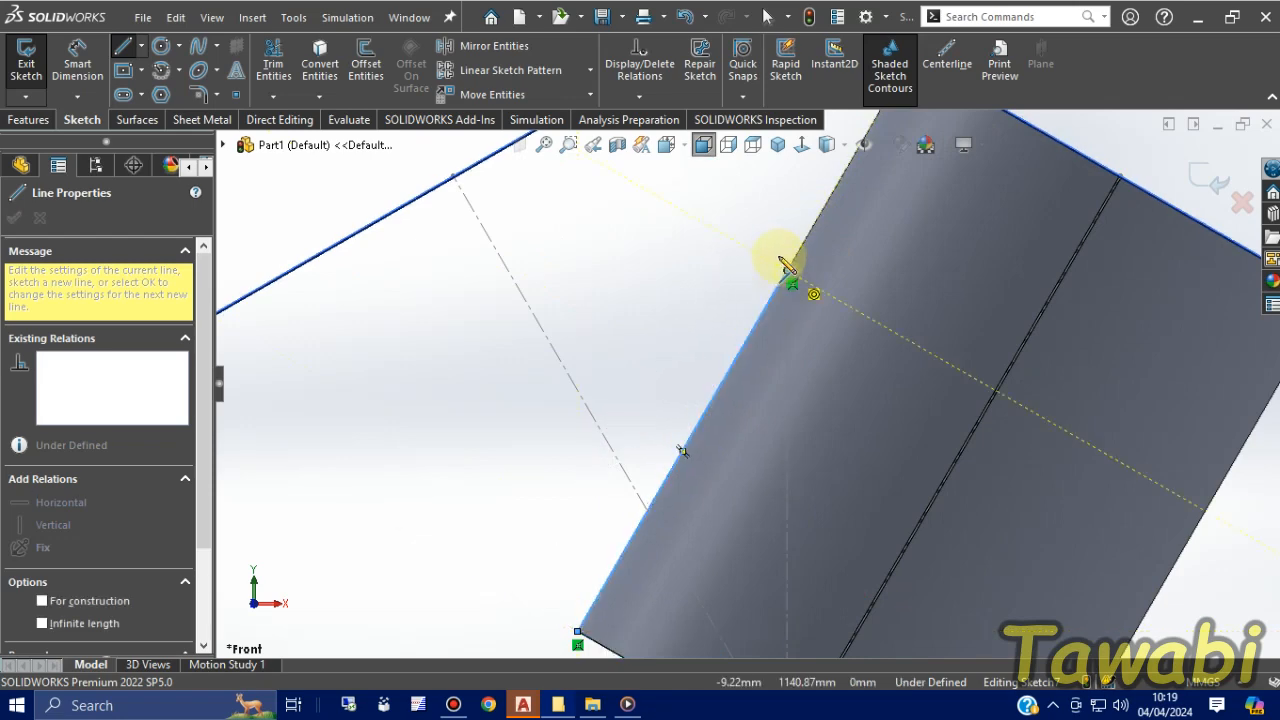
scroll(786, 330, "up", 3)
scroll(771, 575, "down", 3)
scroll(754, 534, "down", 5)
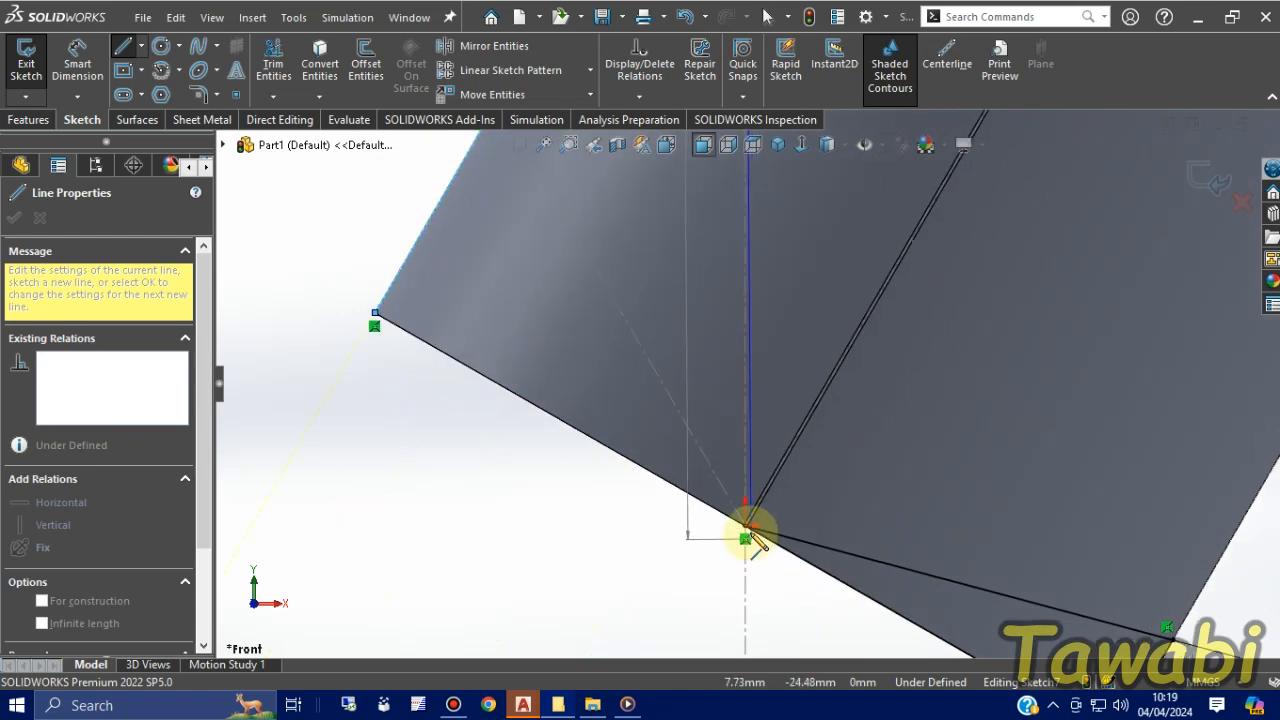
left_click(751, 452)
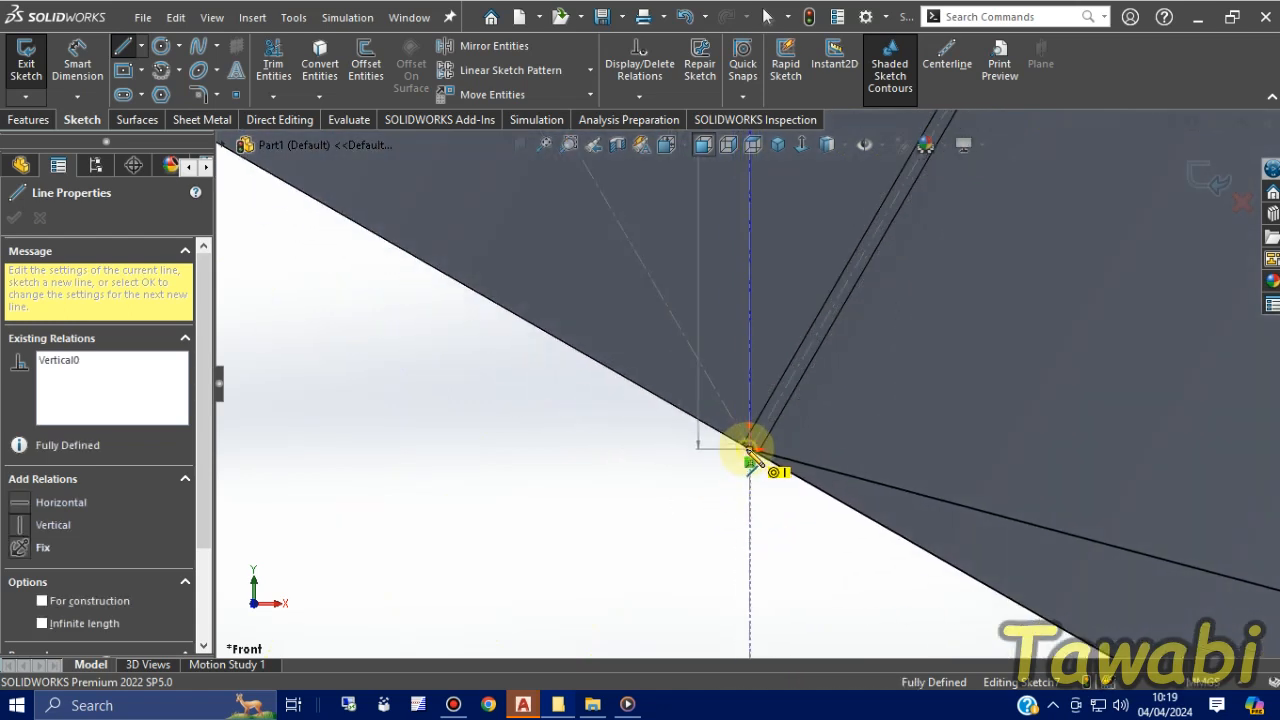
key("Escape")
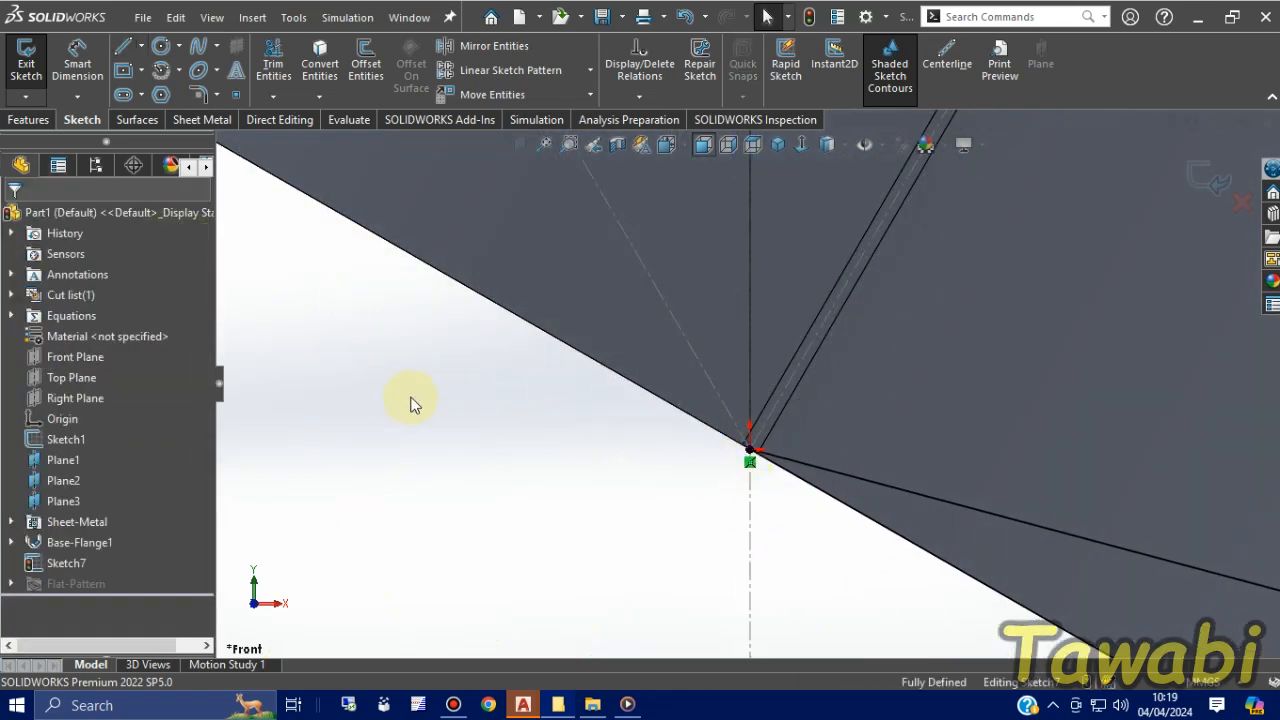
Examine the slit cylinder and the closed trim profiles from an angled 3D view
scroll(564, 517, "up", 5)
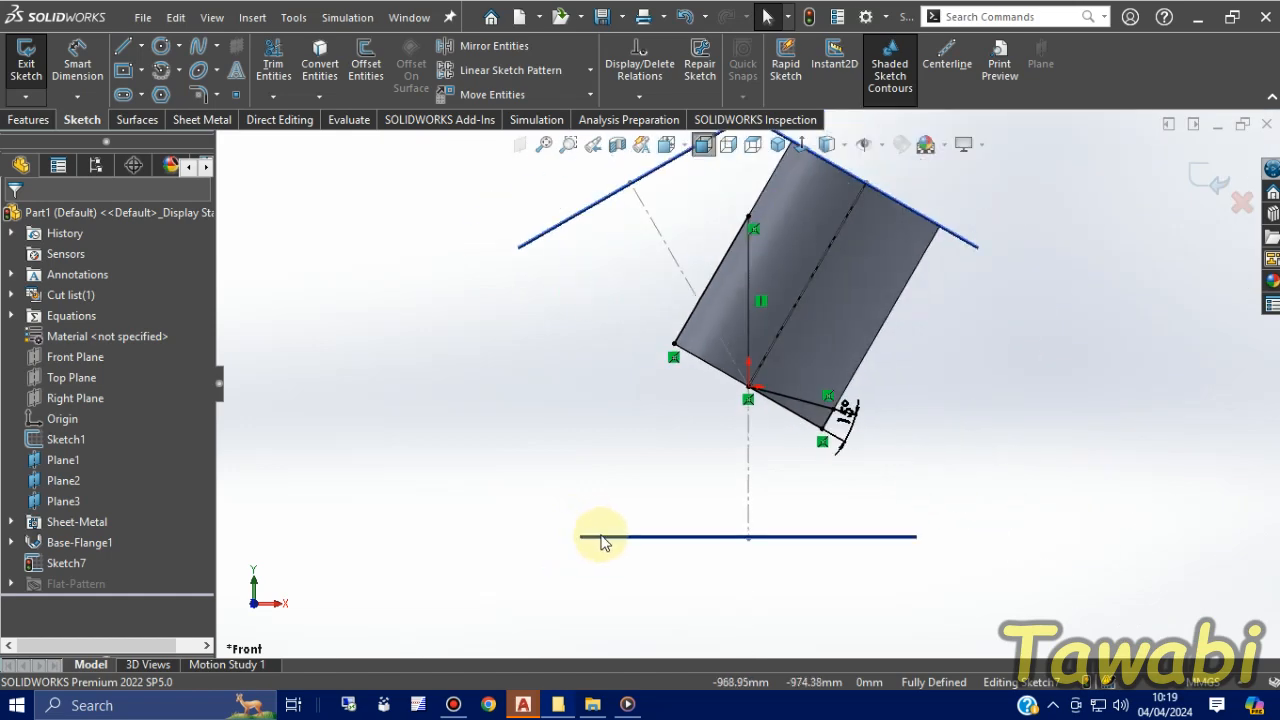
mouse_move(954, 453)
middle_mouse_down()
mouse_move(900, 451)
mouse_move(914, 480)
middle_mouse_up()
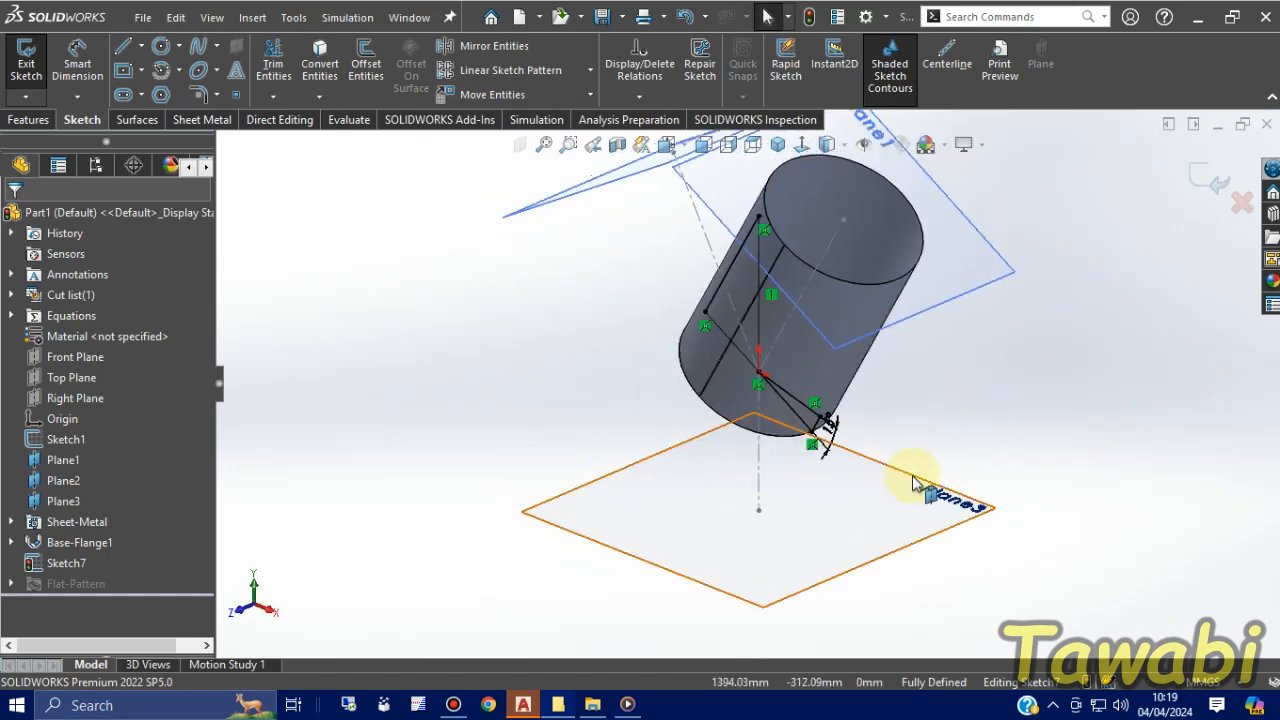
scroll(987, 326, "down", 3)
scroll(941, 422, "up", 4)
scroll(819, 261, "down", 3)
scroll(893, 338, "up", 2)
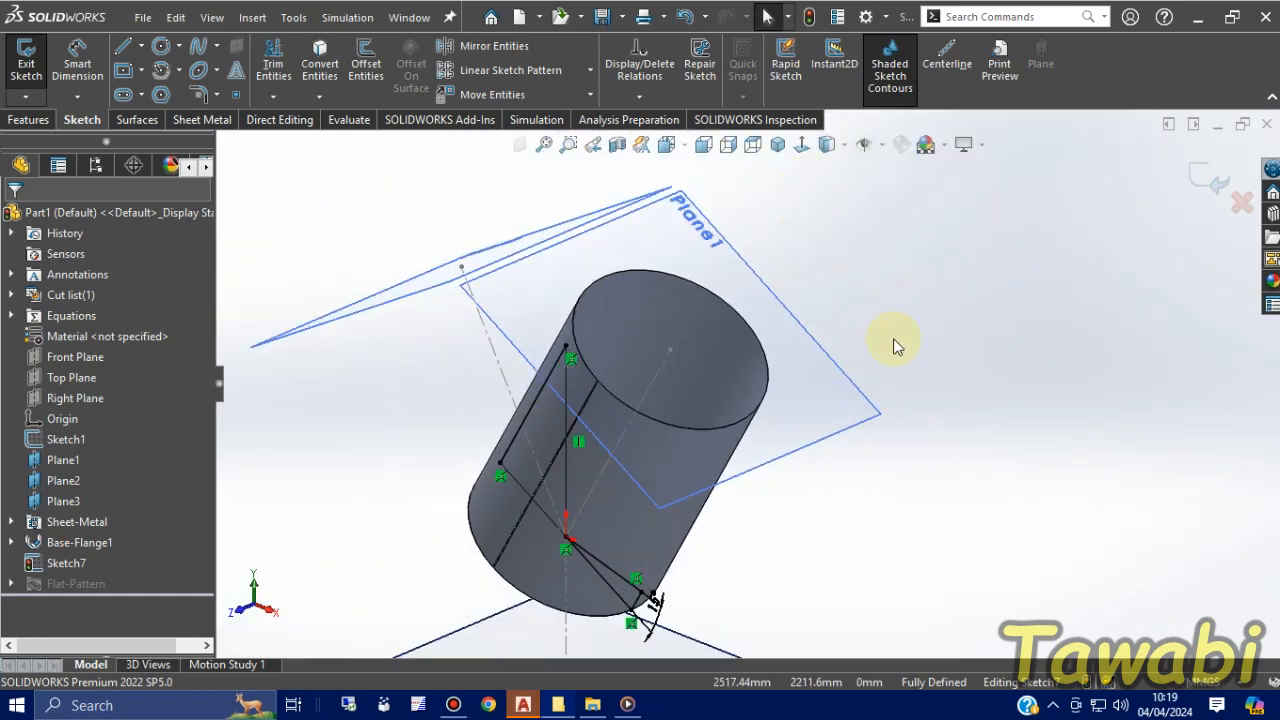
scroll(624, 600, "down", 2)
scroll(850, 553, "up", 1)
middle_click_drag(871, 486, 906, 523, "ctrl")
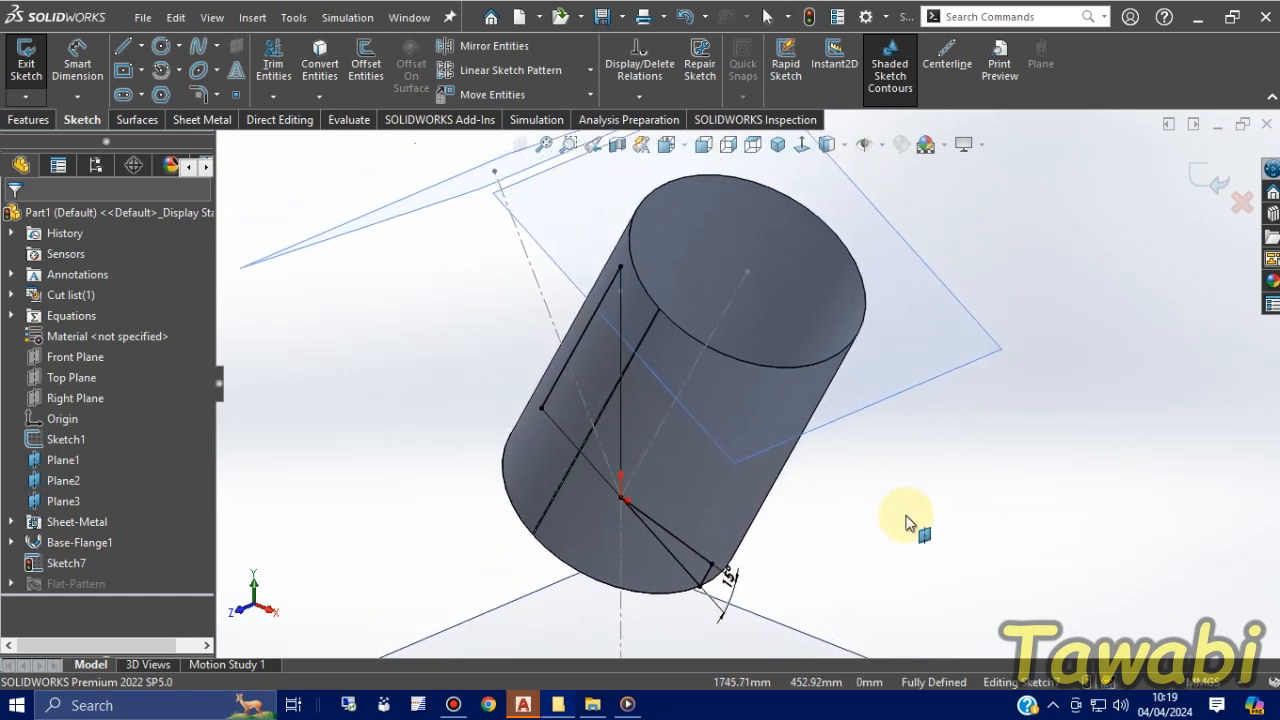
Cut-extrude the 15° triangle and the profile on the other side of the origin through the cylinder with Through All - Both
left_click(28, 120)
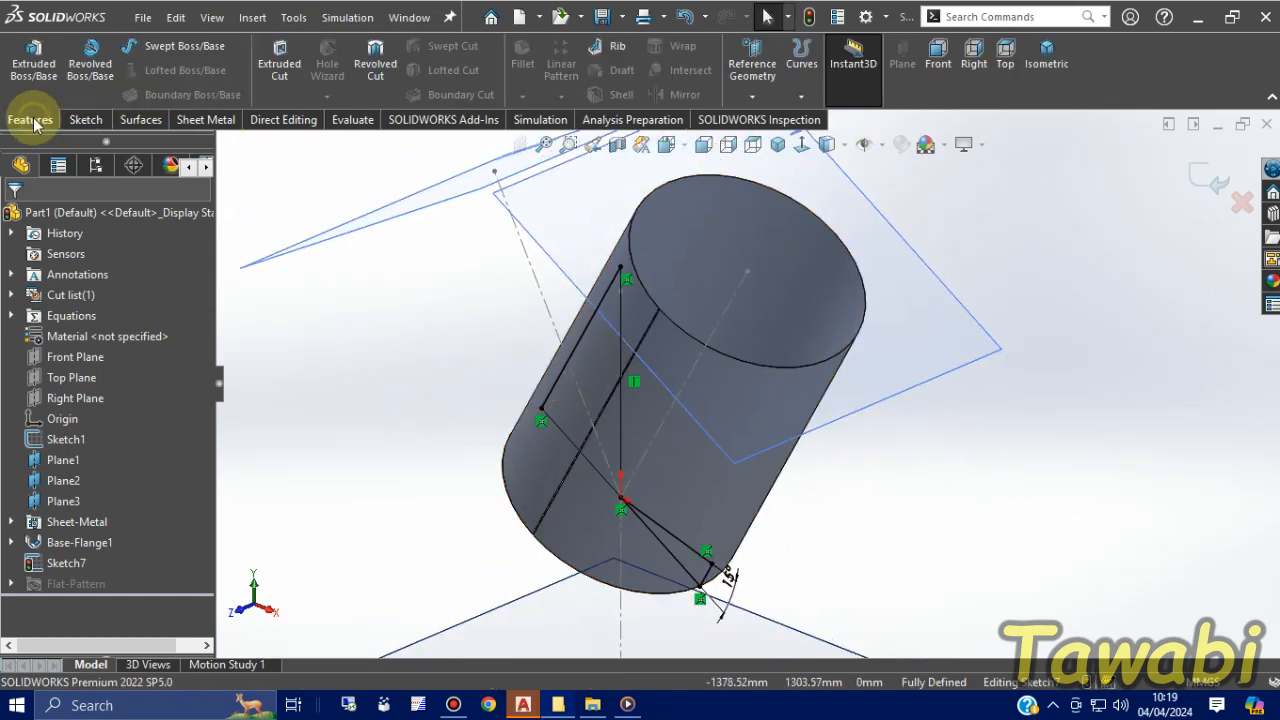
left_click(279, 60)
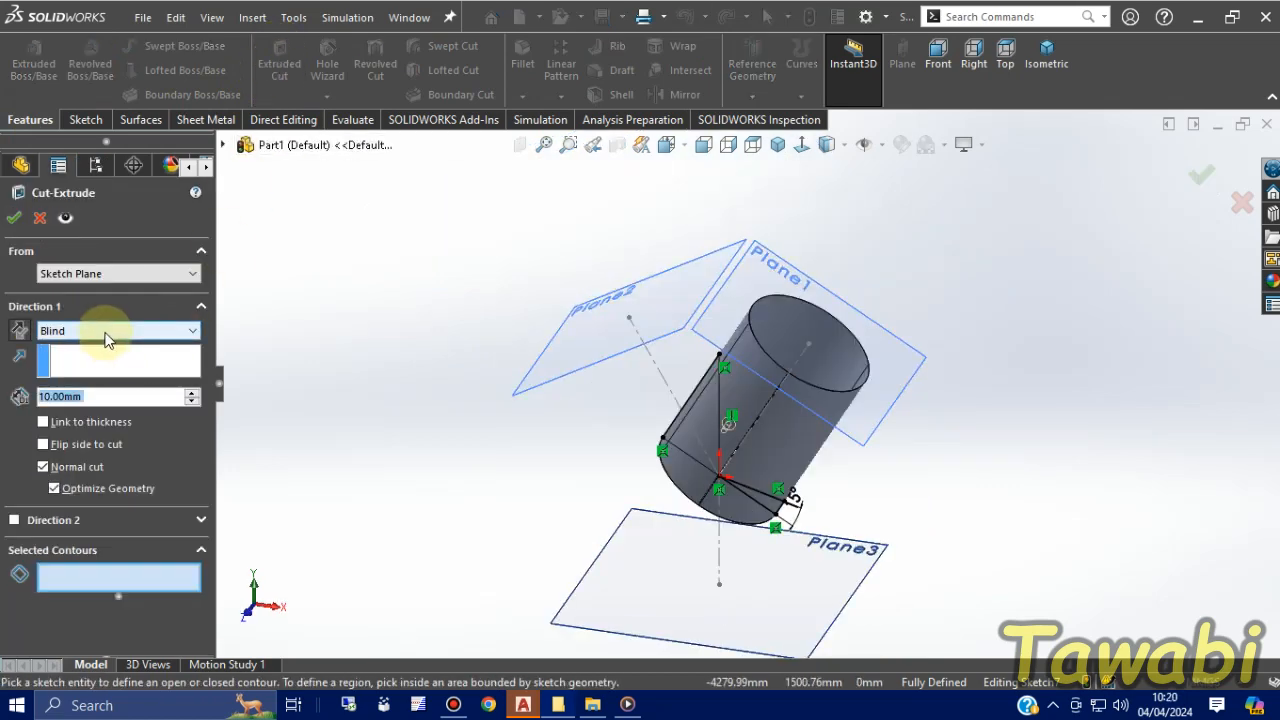
left_click(108, 336)
left_click(83, 370)
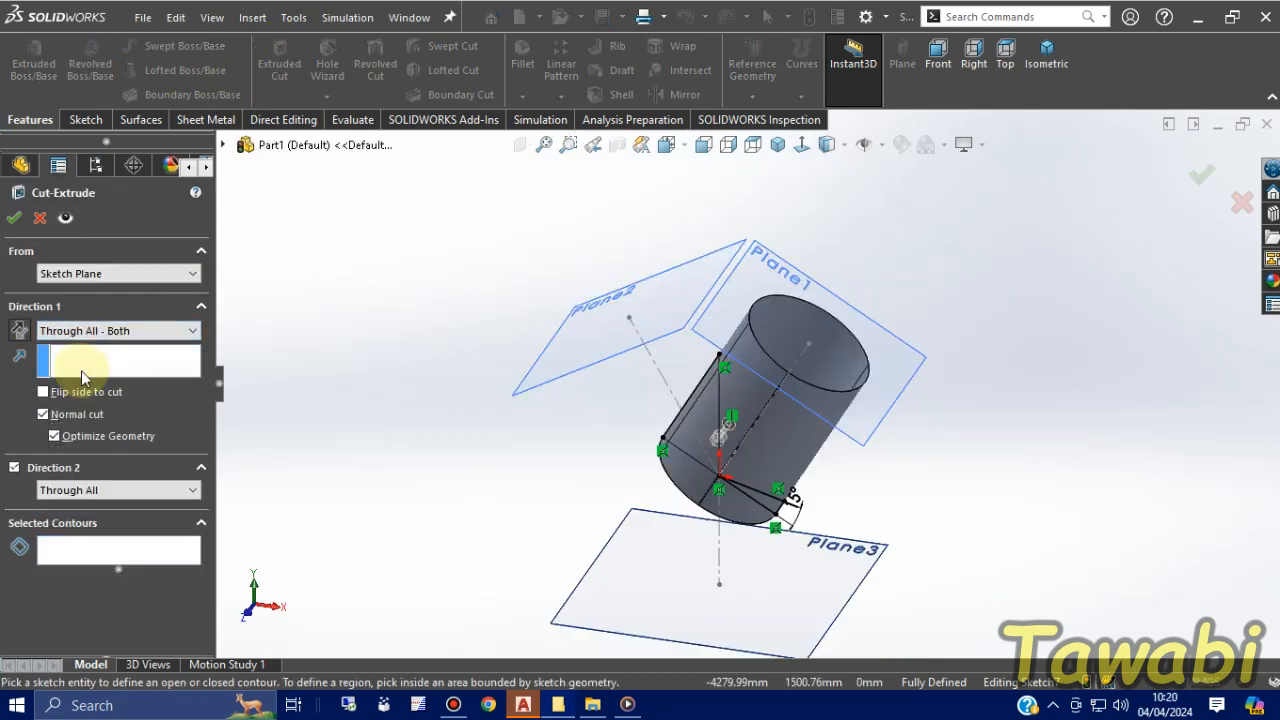
left_click(70, 553)
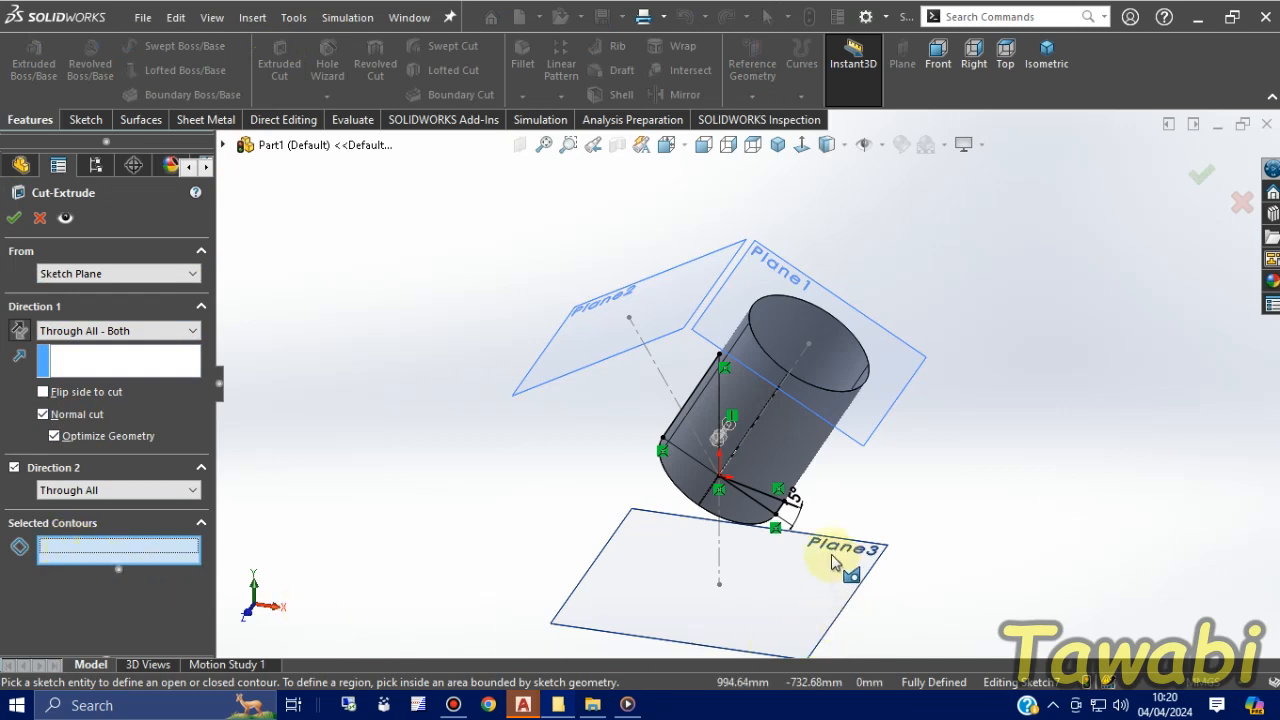
scroll(815, 550, "down", 2)
left_click(753, 487)
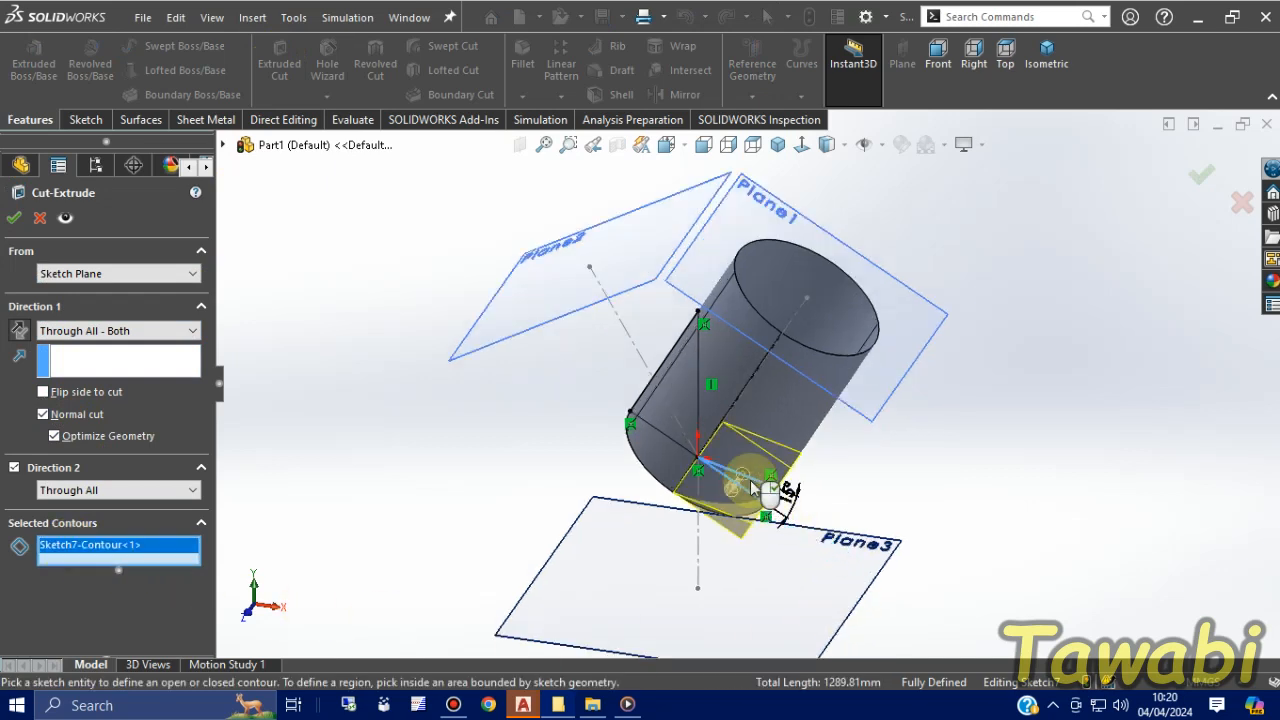
left_click(695, 410)
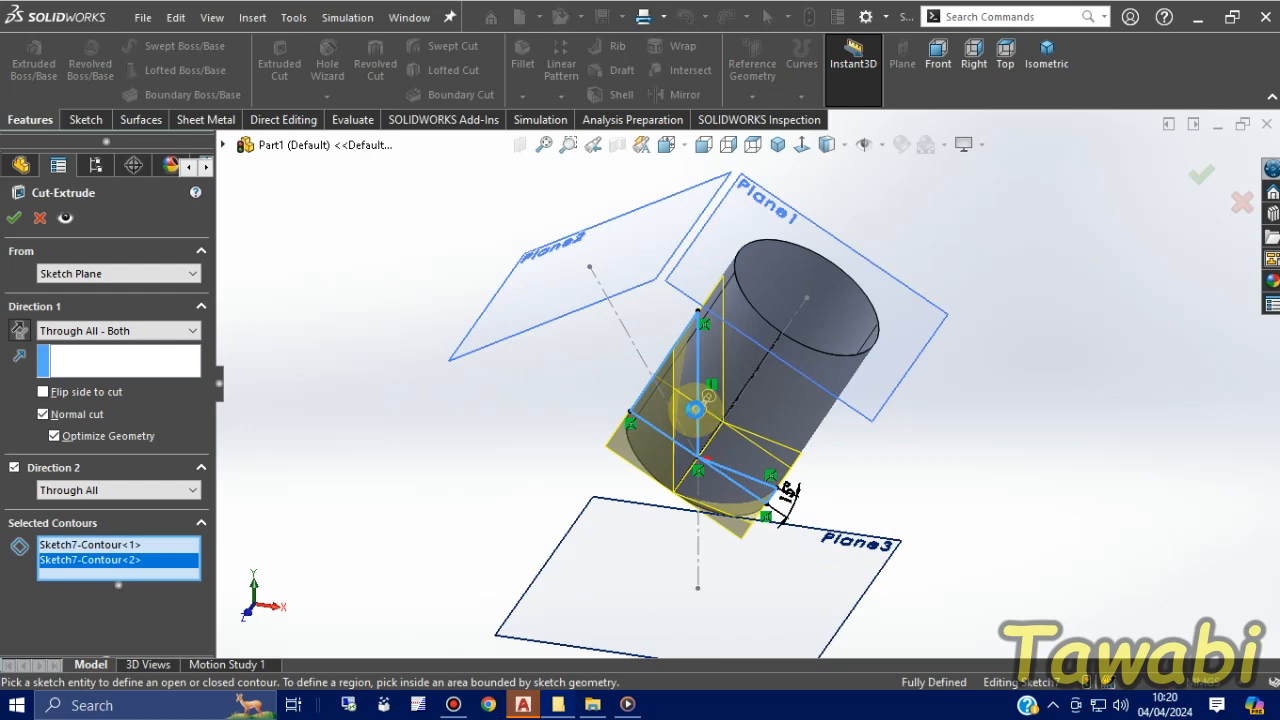
key("Return")
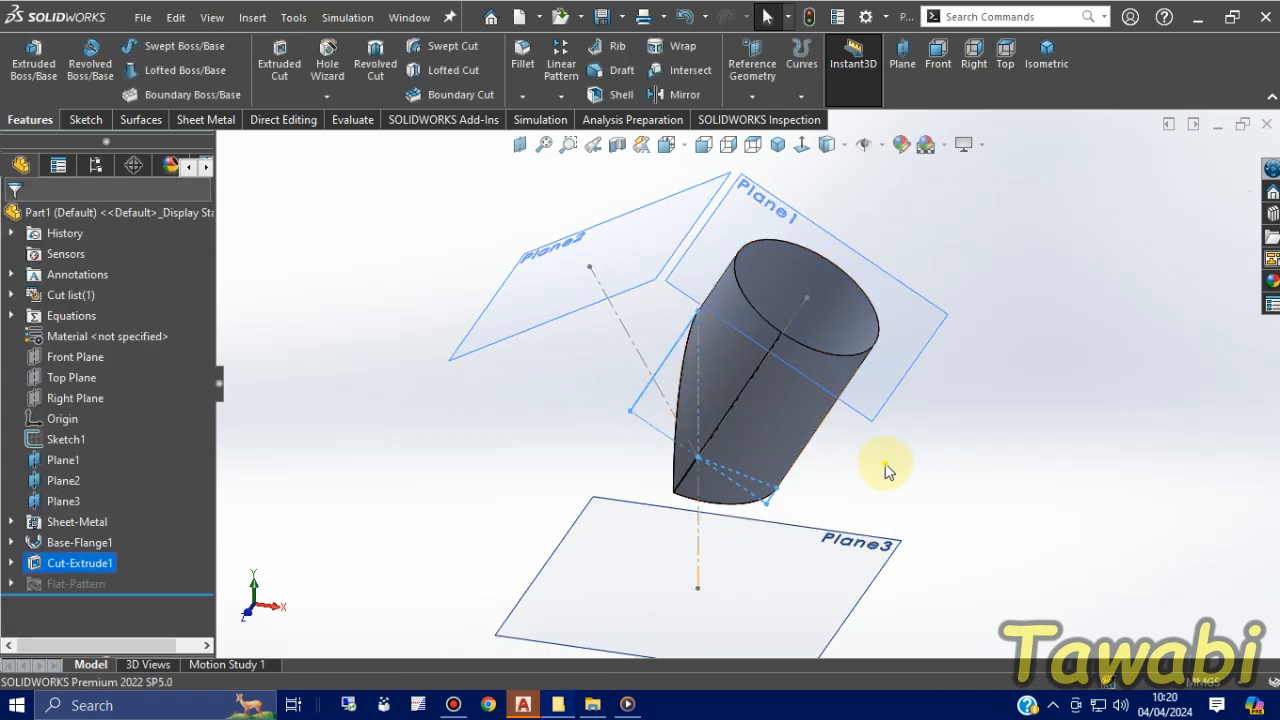
Flatten the trimmed cylinder to inspect its flat pattern and return it to the folded state
mouse_move(881, 465)
middle_mouse_down()
mouse_move(991, 426)
mouse_move(1049, 280)
mouse_move(734, 374)
mouse_move(919, 406)
mouse_move(894, 291)
middle_mouse_up()
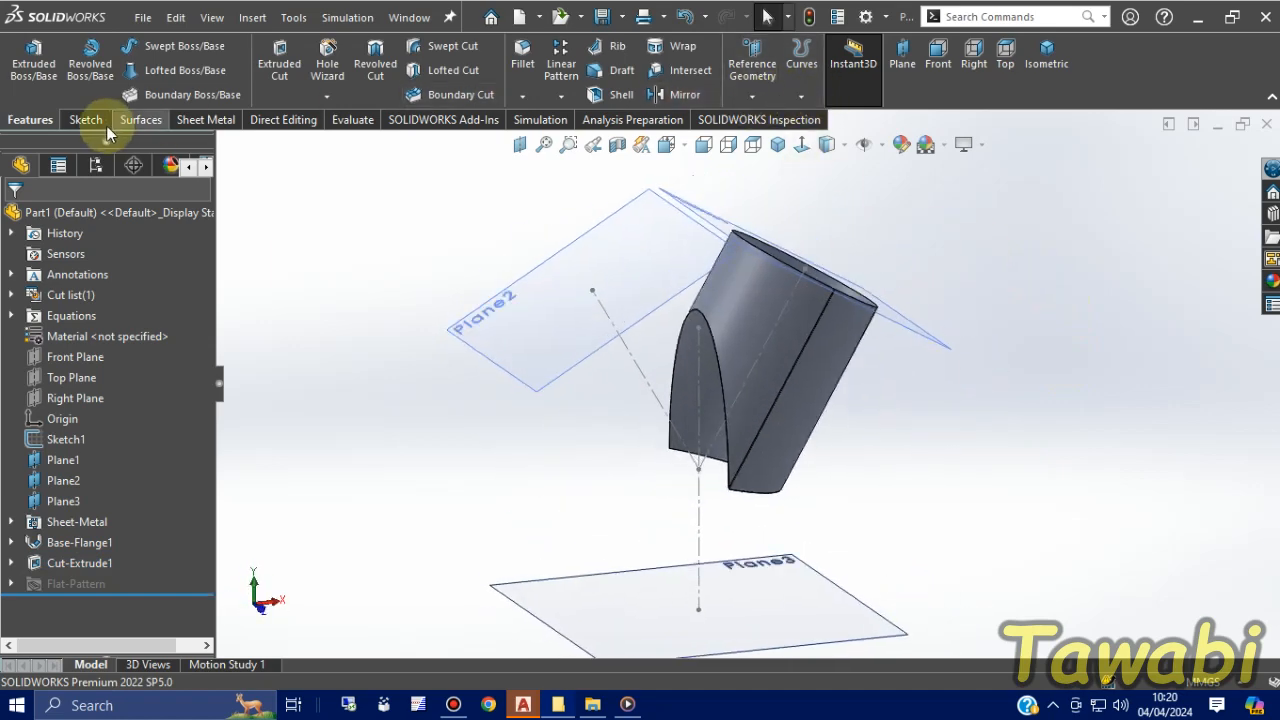
left_click(206, 120)
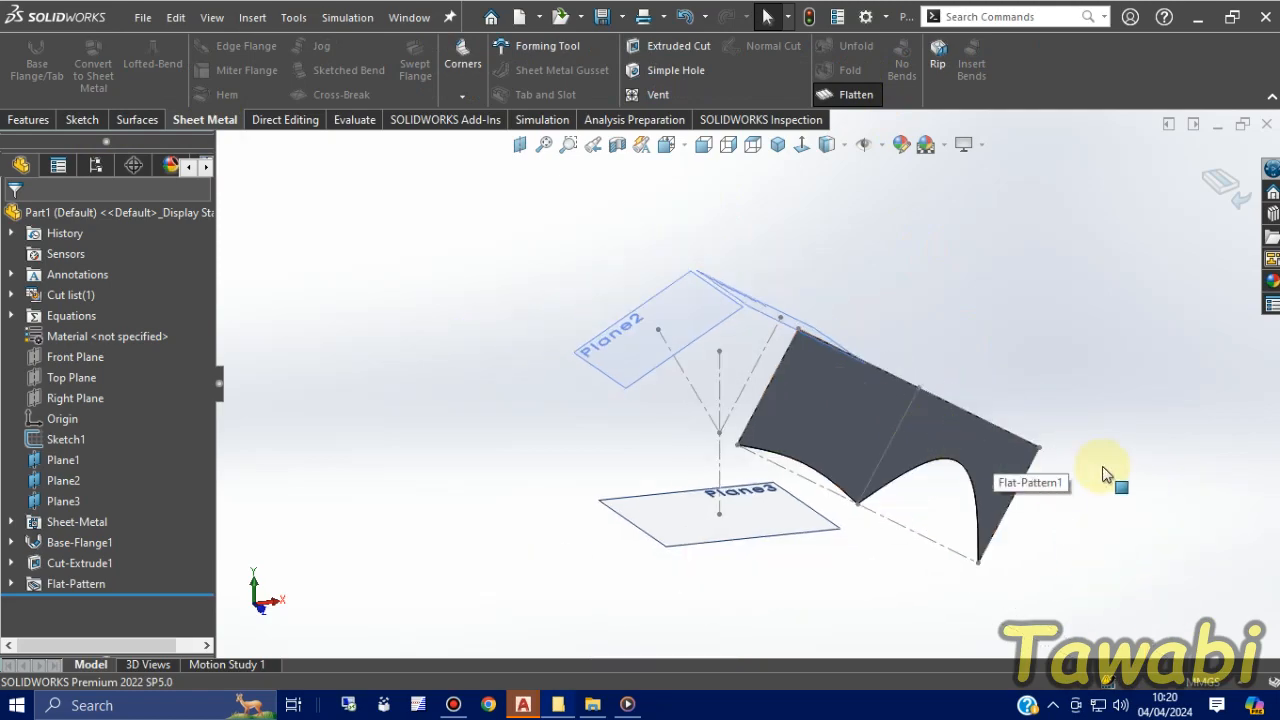
middle_click_drag(1062, 467, 686, 277)
left_click(845, 96)
Hide the trimmed cylinder body and Plane1
left_click(688, 457)
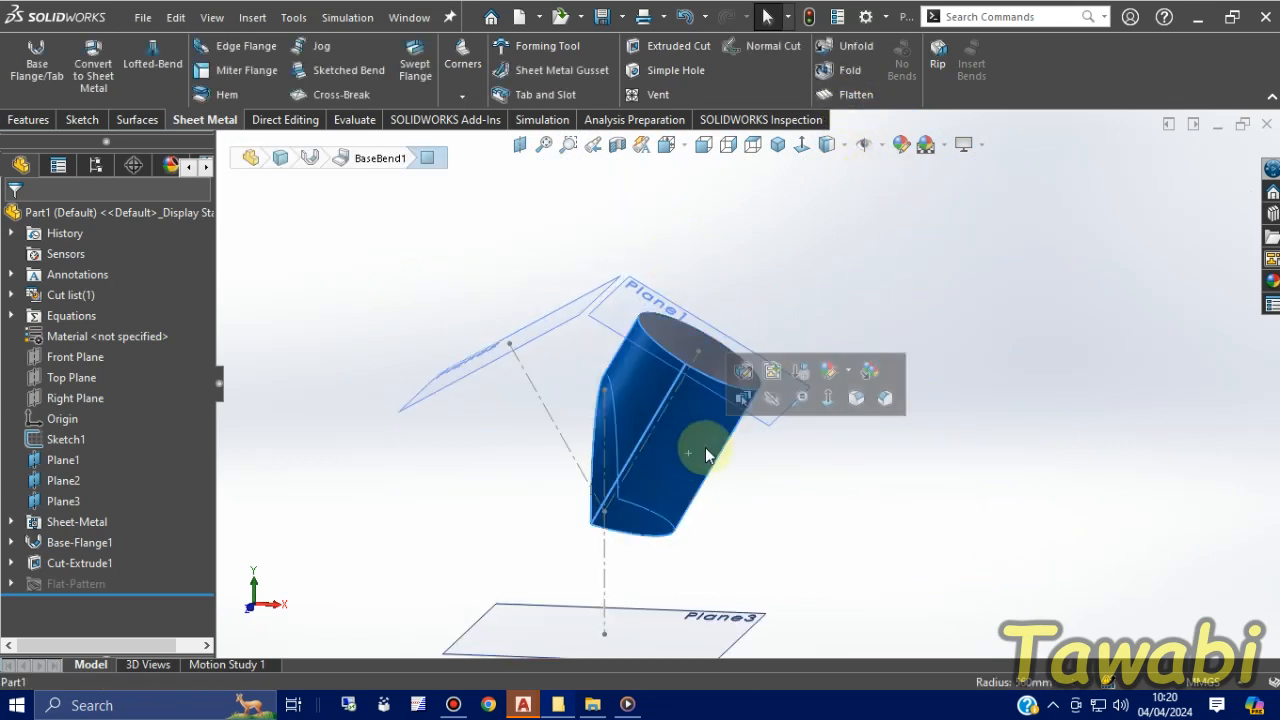
left_click(771, 400)
left_click(786, 395)
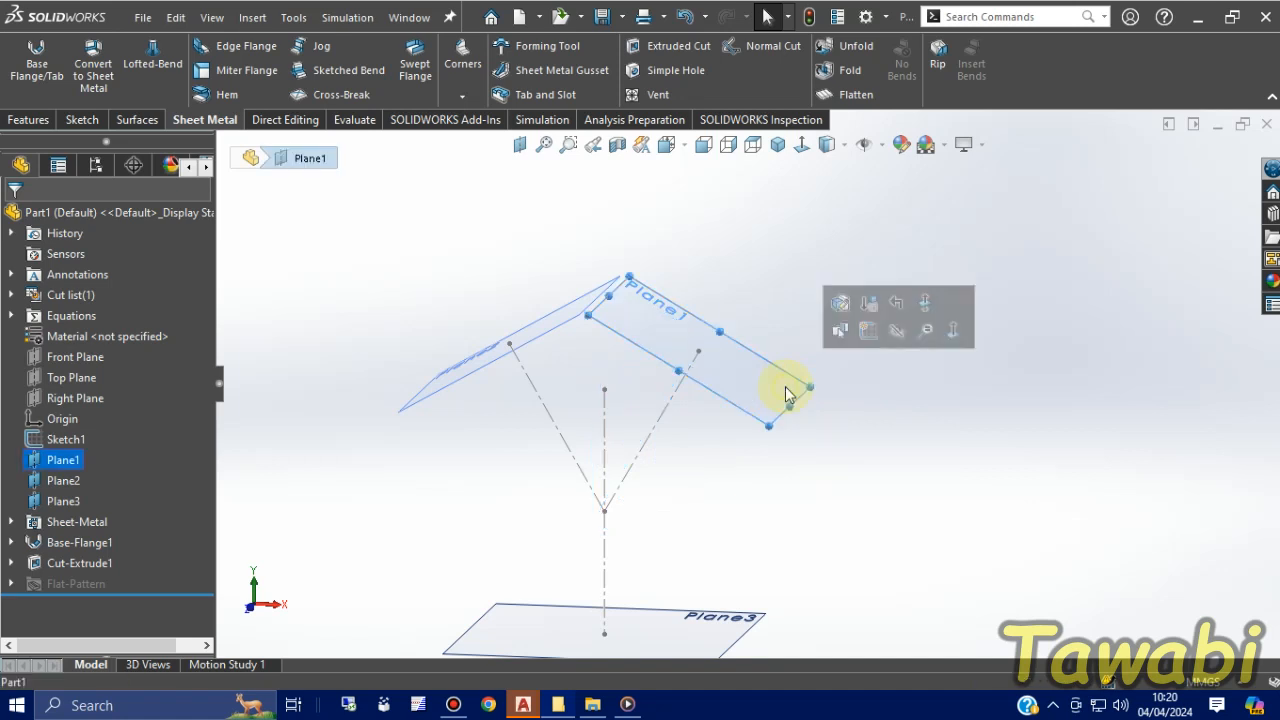
left_click(901, 336)
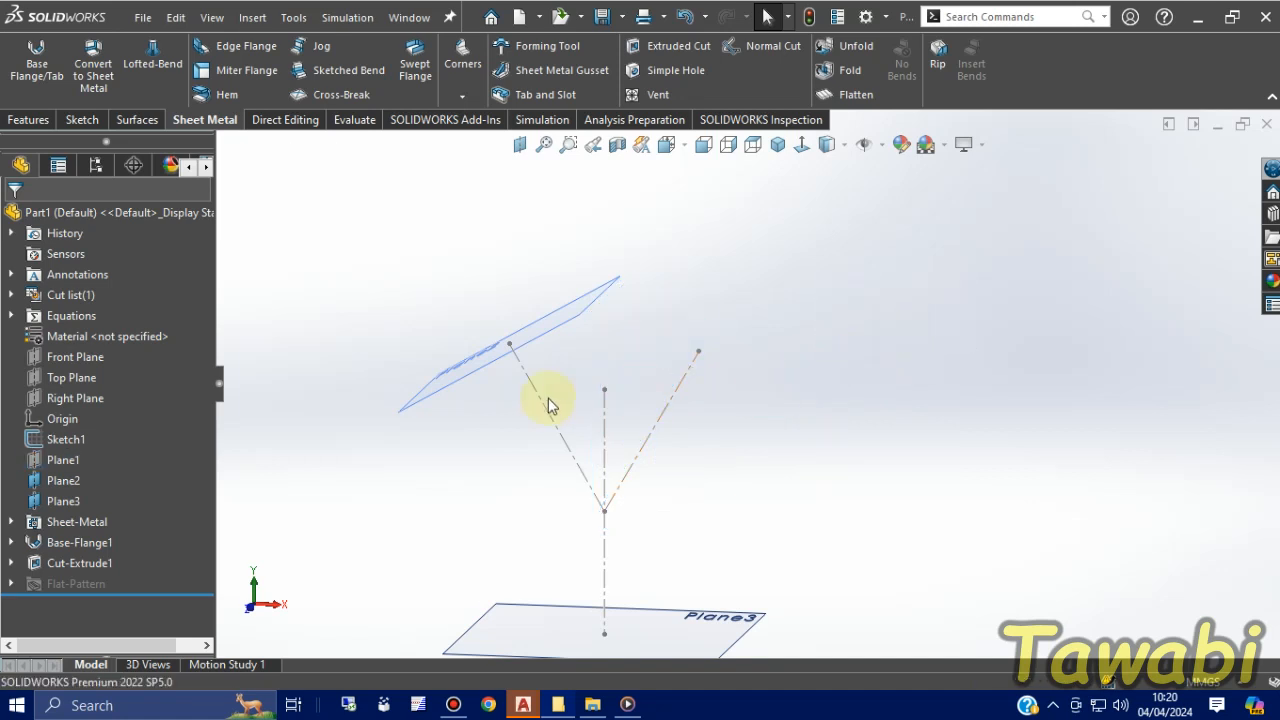
Start a sketch on Plane2 and draw a 1120 mm diameter circle centered on the sketch origin
middle_click_drag(543, 400, 563, 363)
left_click(560, 362)
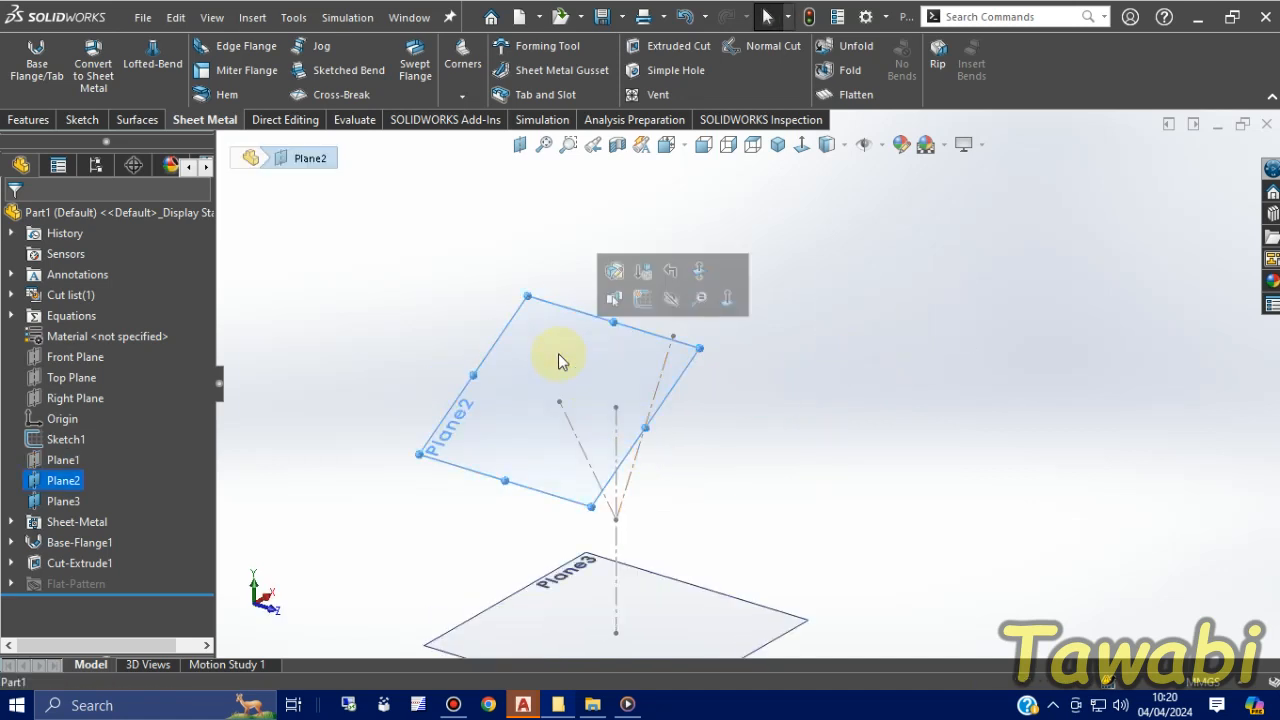
left_click(643, 299)
mouse_move(837, 443)
middle_mouse_down()
mouse_move(774, 300)
mouse_move(909, 240)
mouse_move(706, 255)
middle_mouse_up()
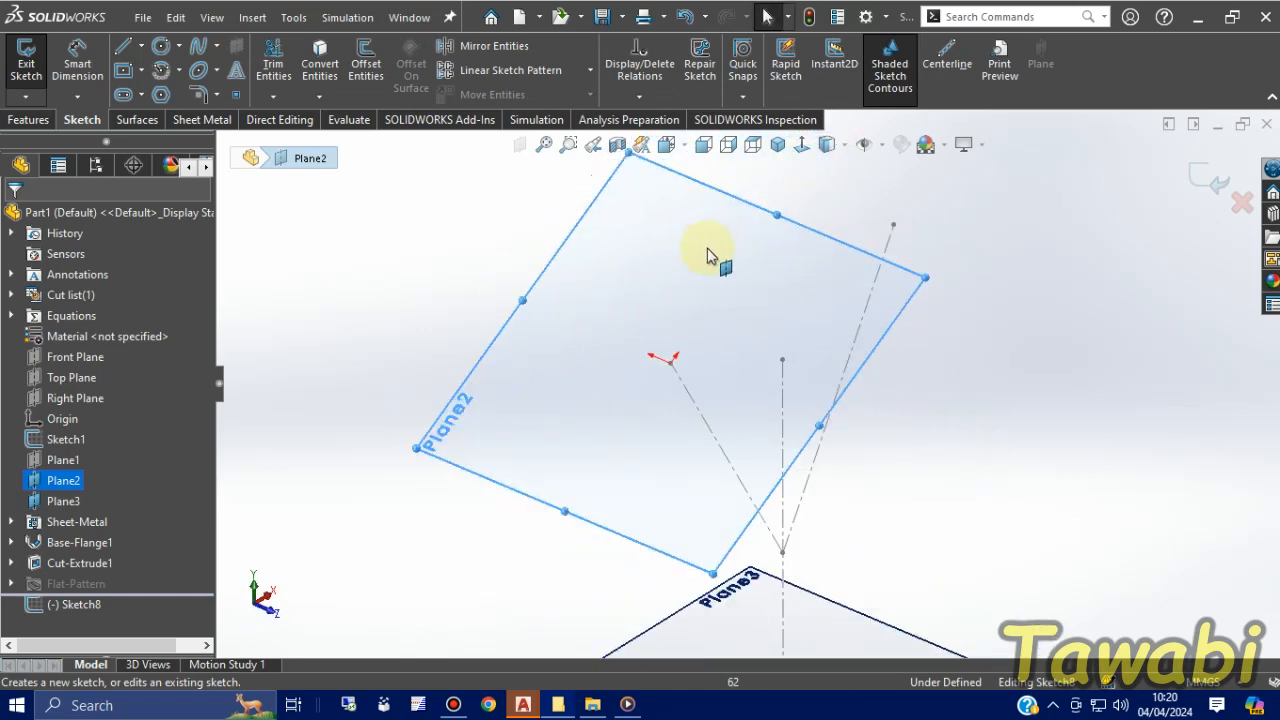
left_click(160, 47)
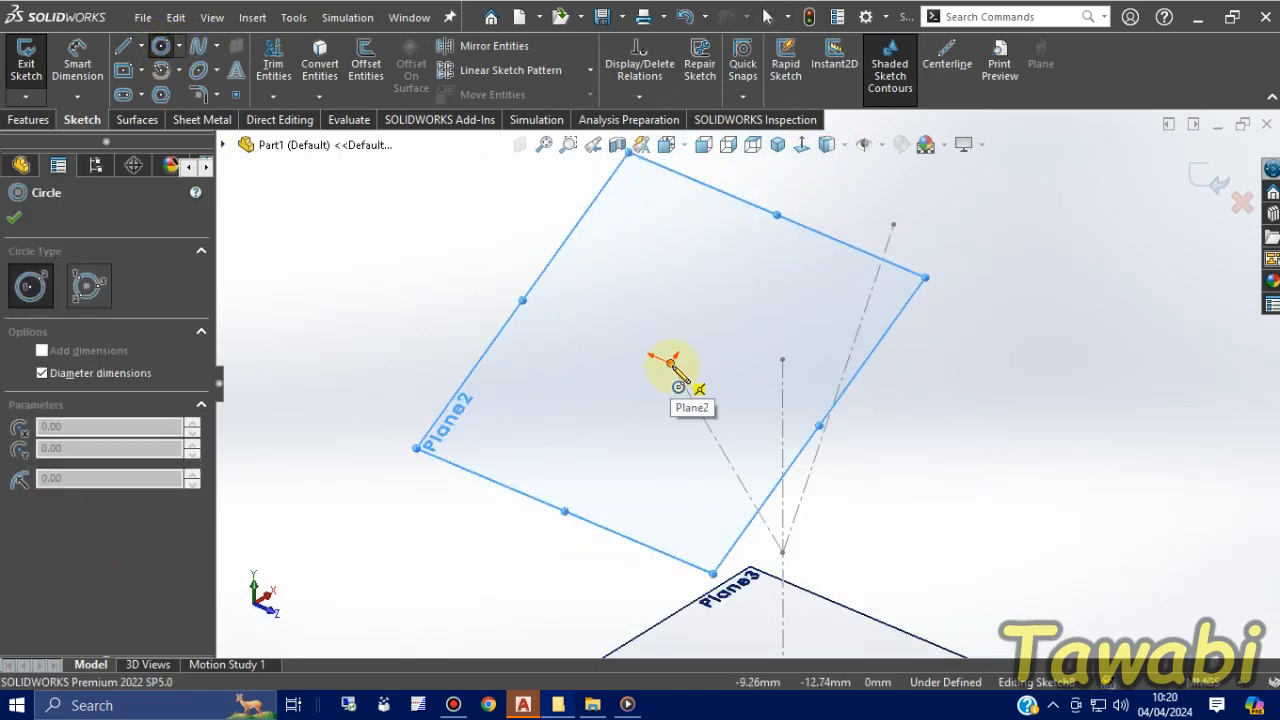
left_click_drag(673, 362, 673, 317)
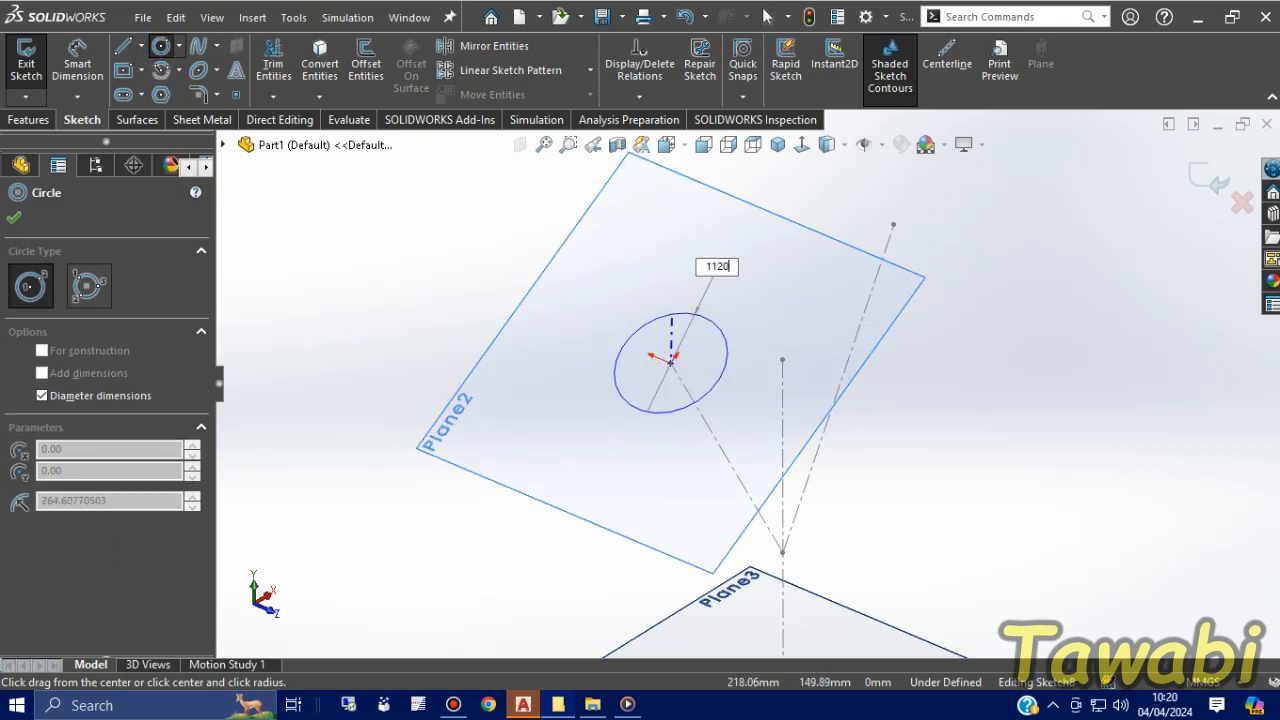
type("1120")
key("Return")
key("Escape")
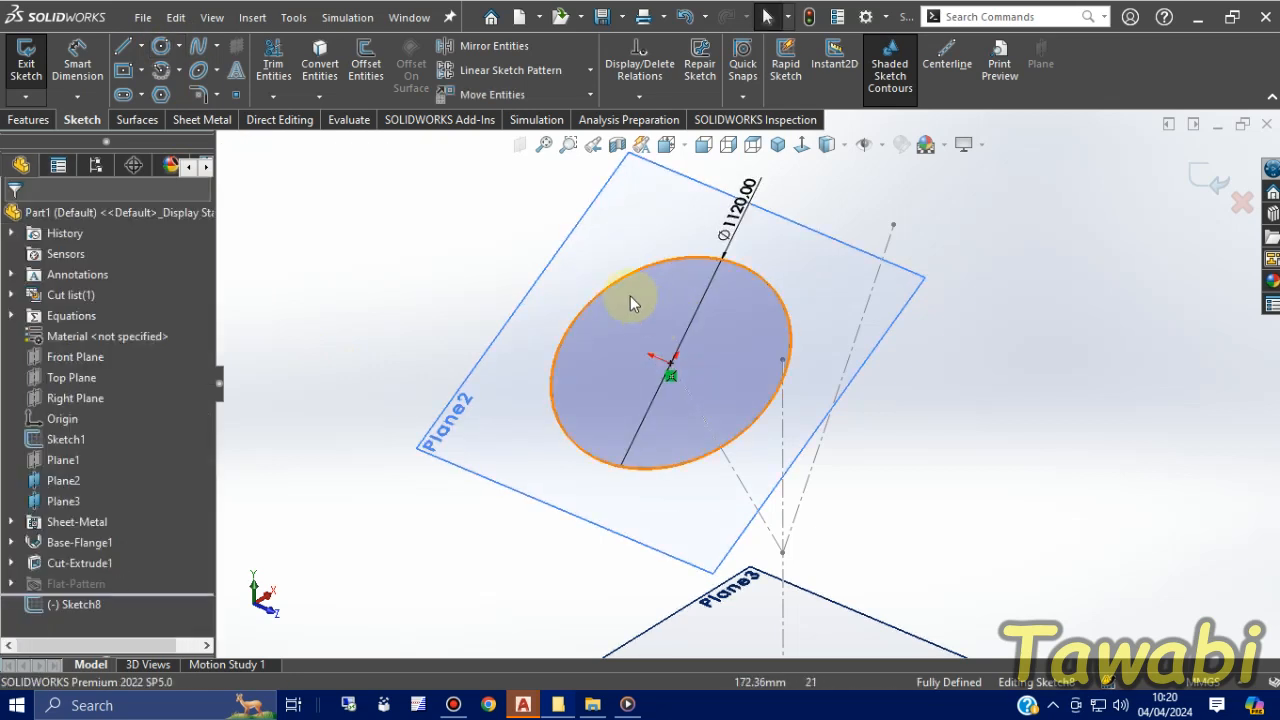
Draw a vertical centerline from the circle's center to its edge
left_click(946, 63)
scroll(710, 305, "down", 2)
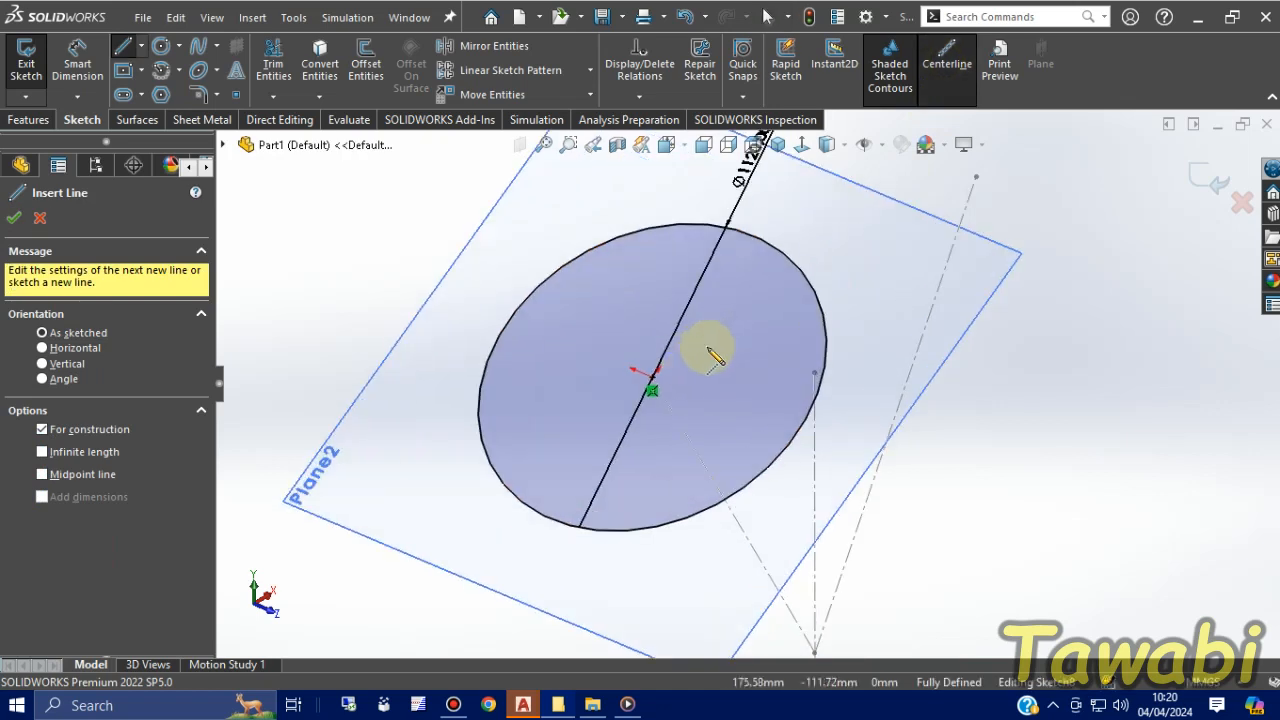
scroll(690, 368, "down", 2)
left_click(650, 391)
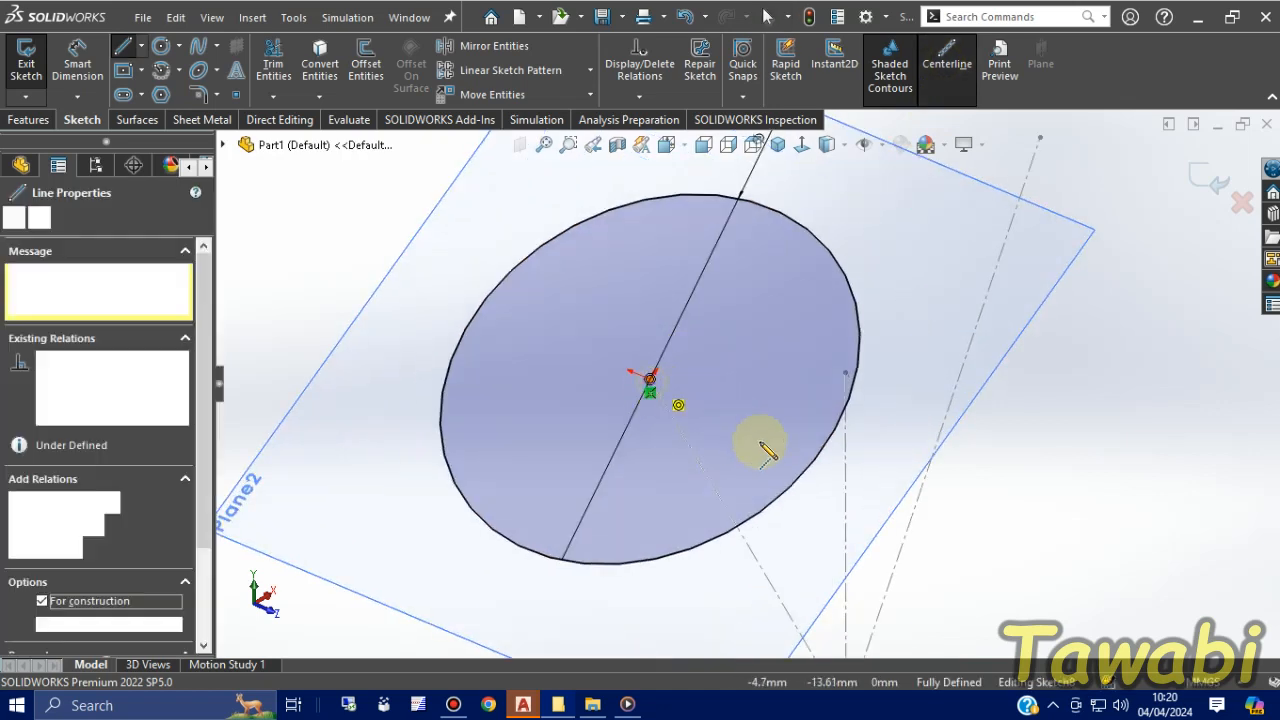
left_click(819, 447)
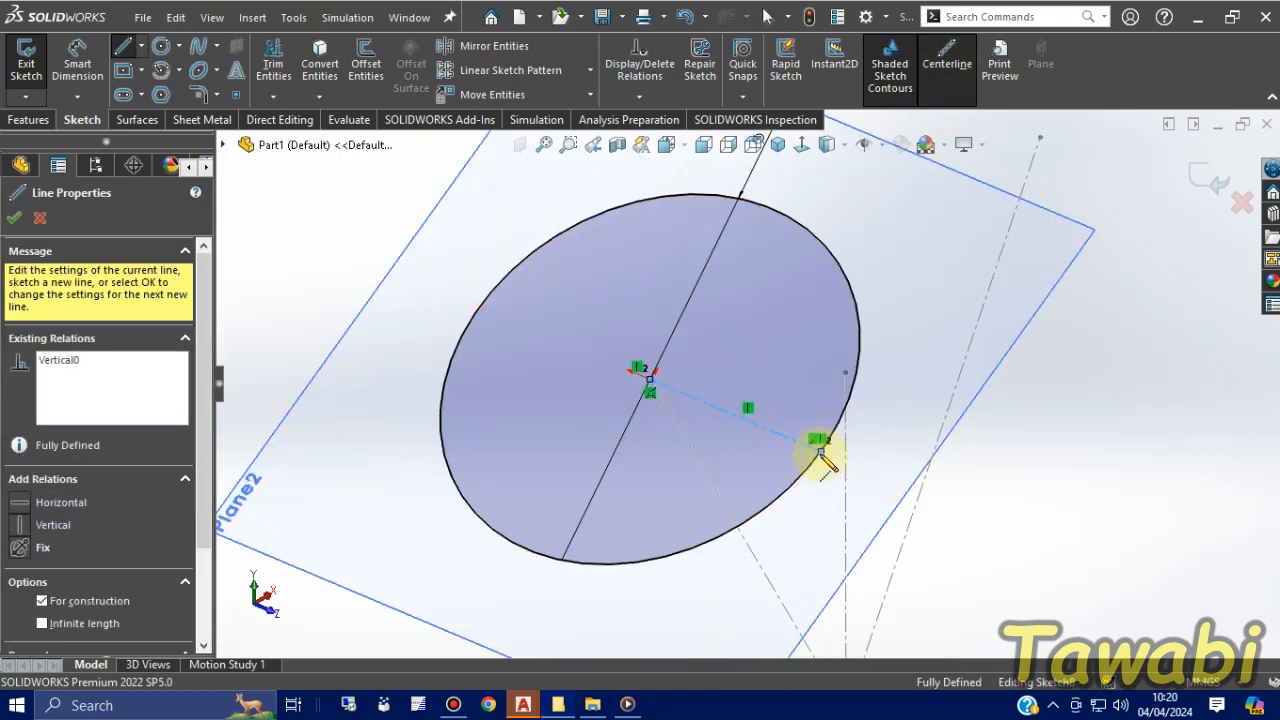
key("Escape")
key("Escape")
Draw a second centerline from the circle's center to its edge, about 20° from the vertical centerline
left_click(946, 55)
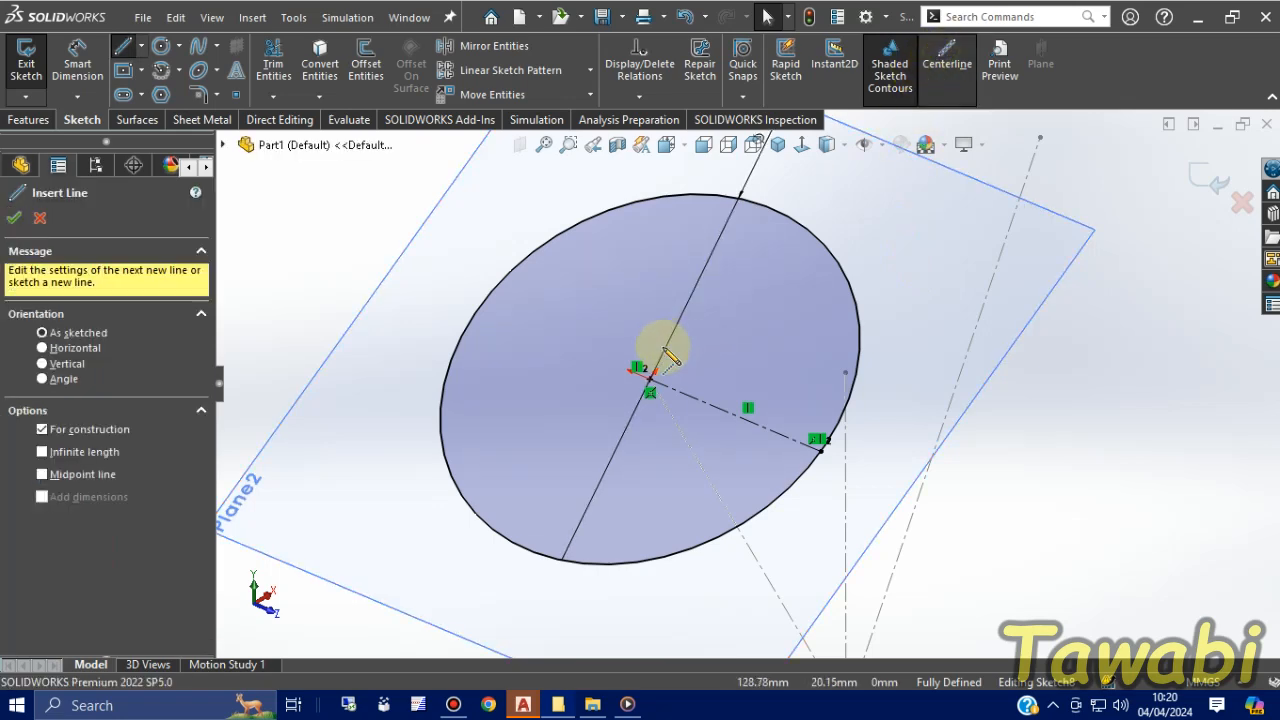
left_click(650, 380)
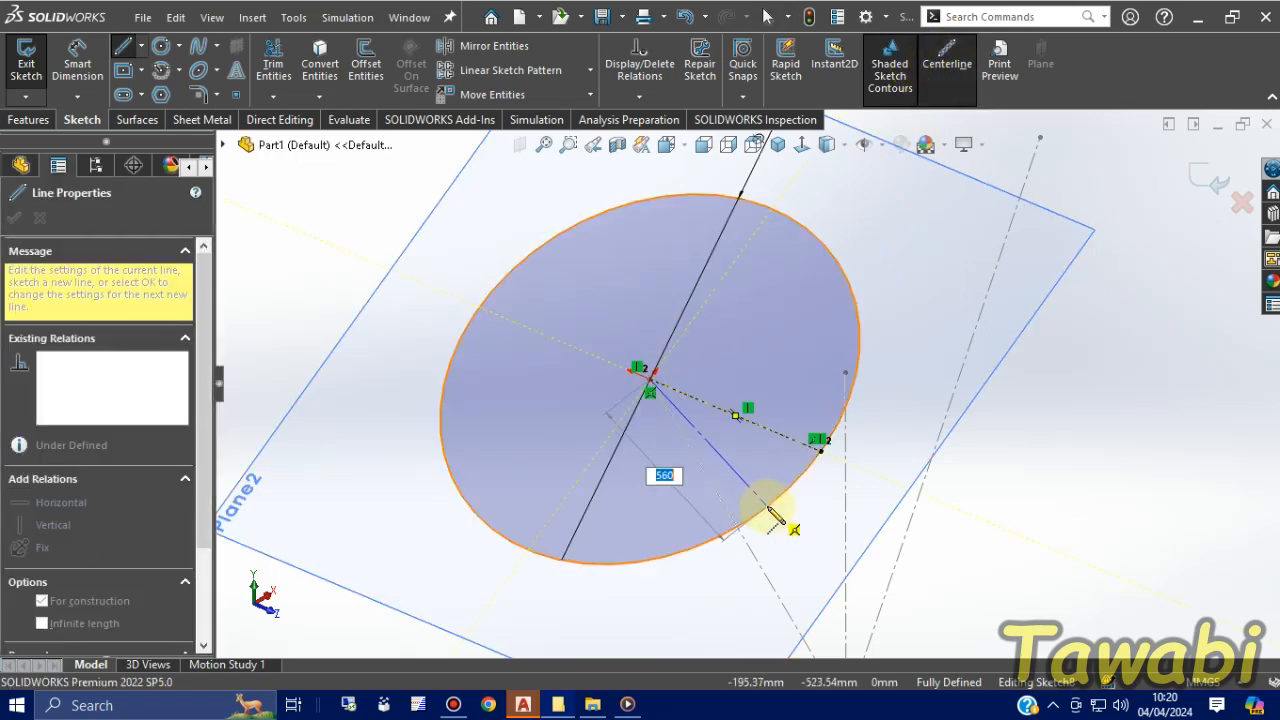
left_click(767, 505)
key("Escape")
key("Escape")
Dimension the angle between the two centerlines as 0.25°
left_click(77, 62)
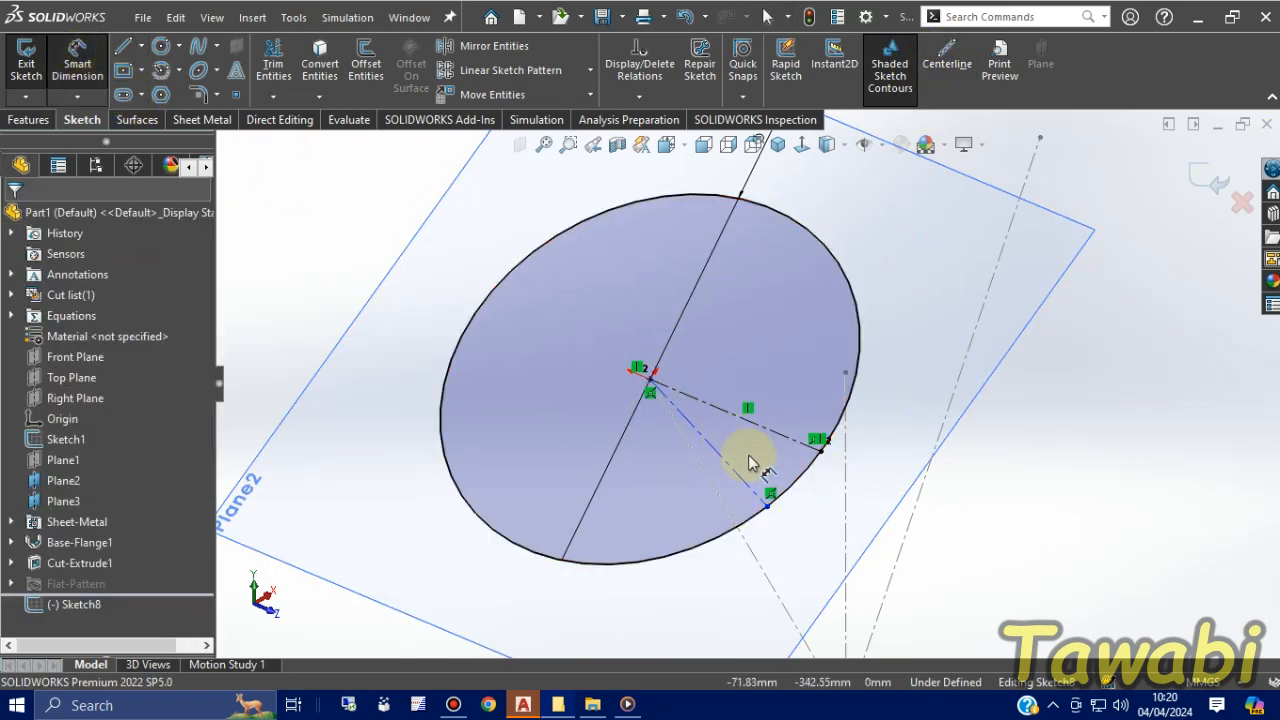
left_click(740, 480)
left_click(757, 427)
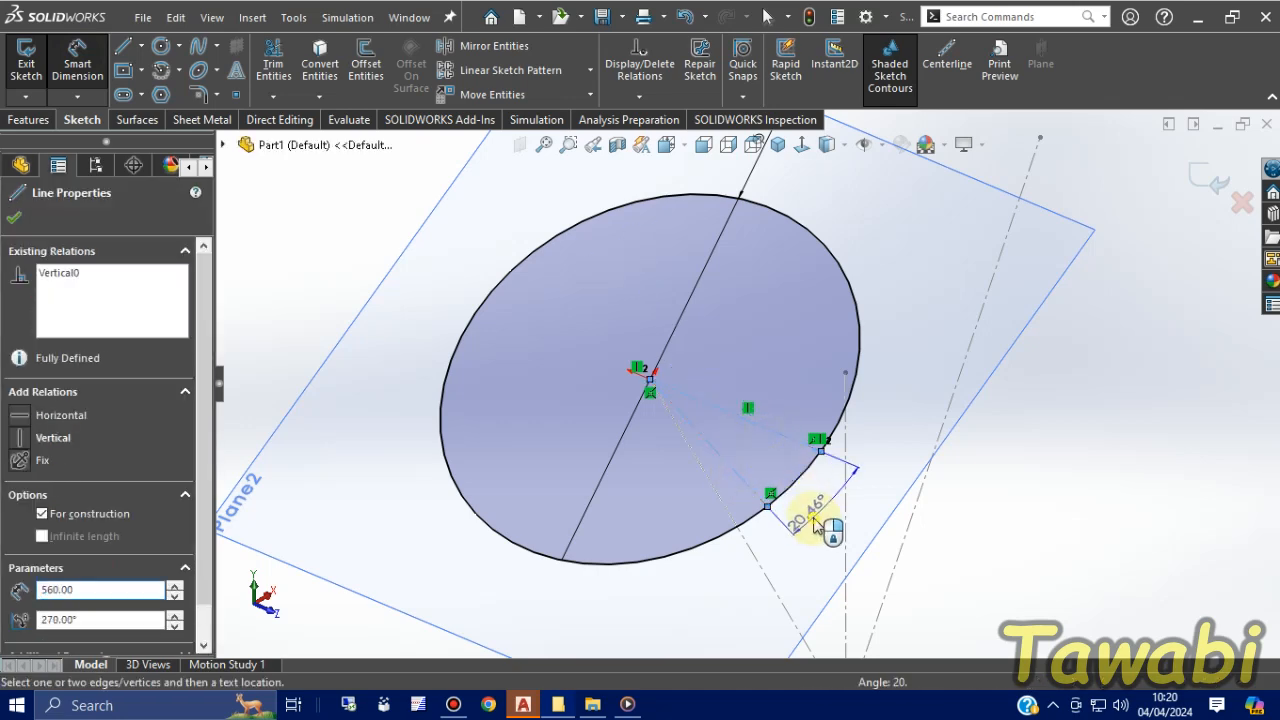
left_click(818, 528)
type("0.25")
key("Return")
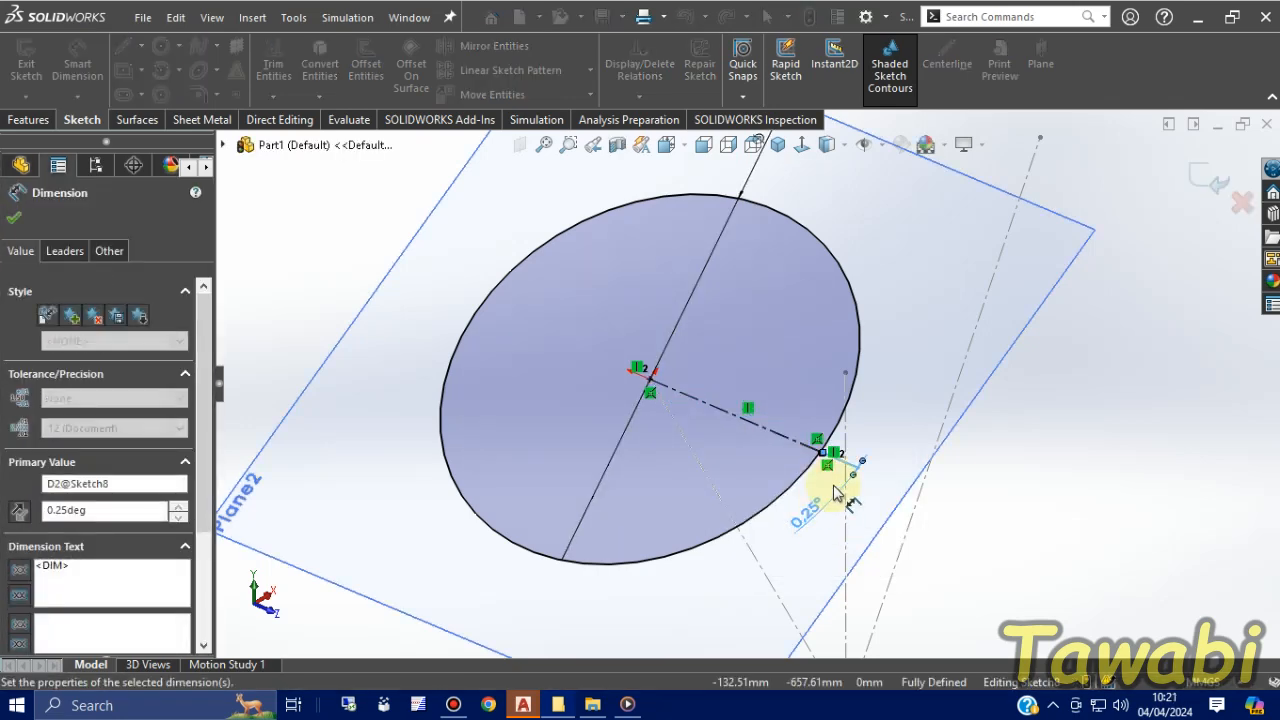
scroll(838, 468, "down", 2)
scroll(838, 468, "down", 6)
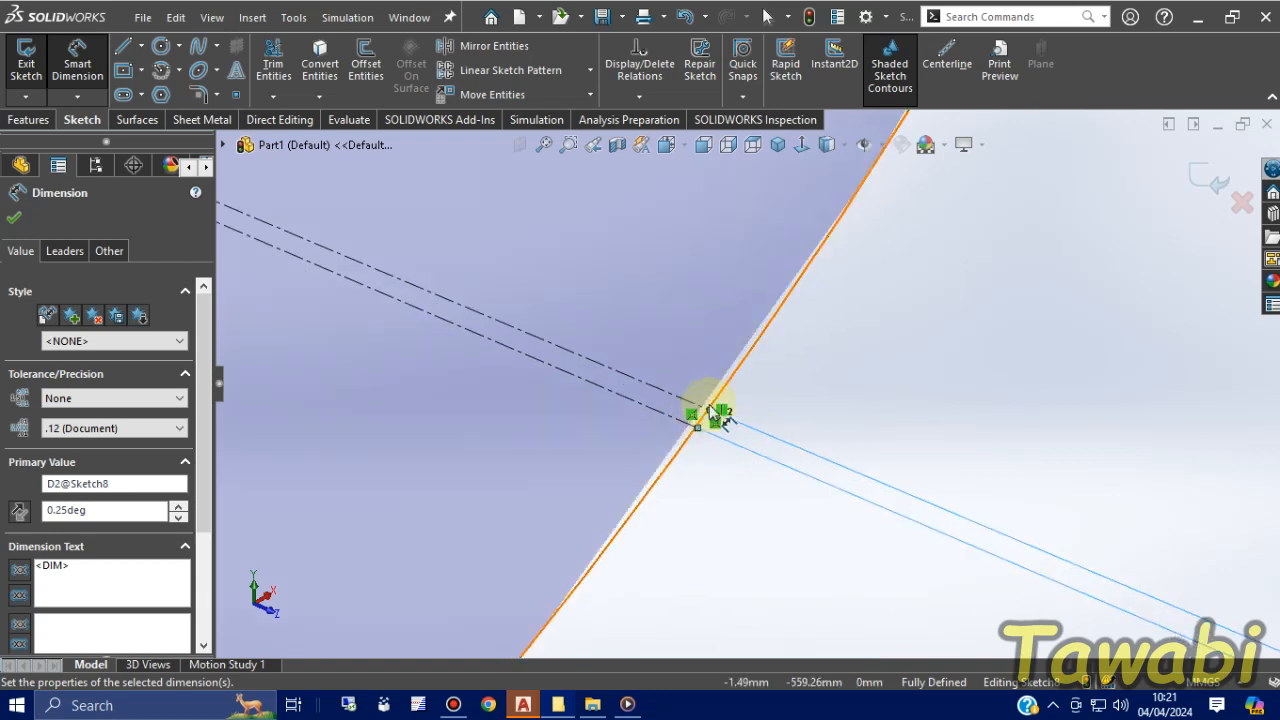
key("Escape")
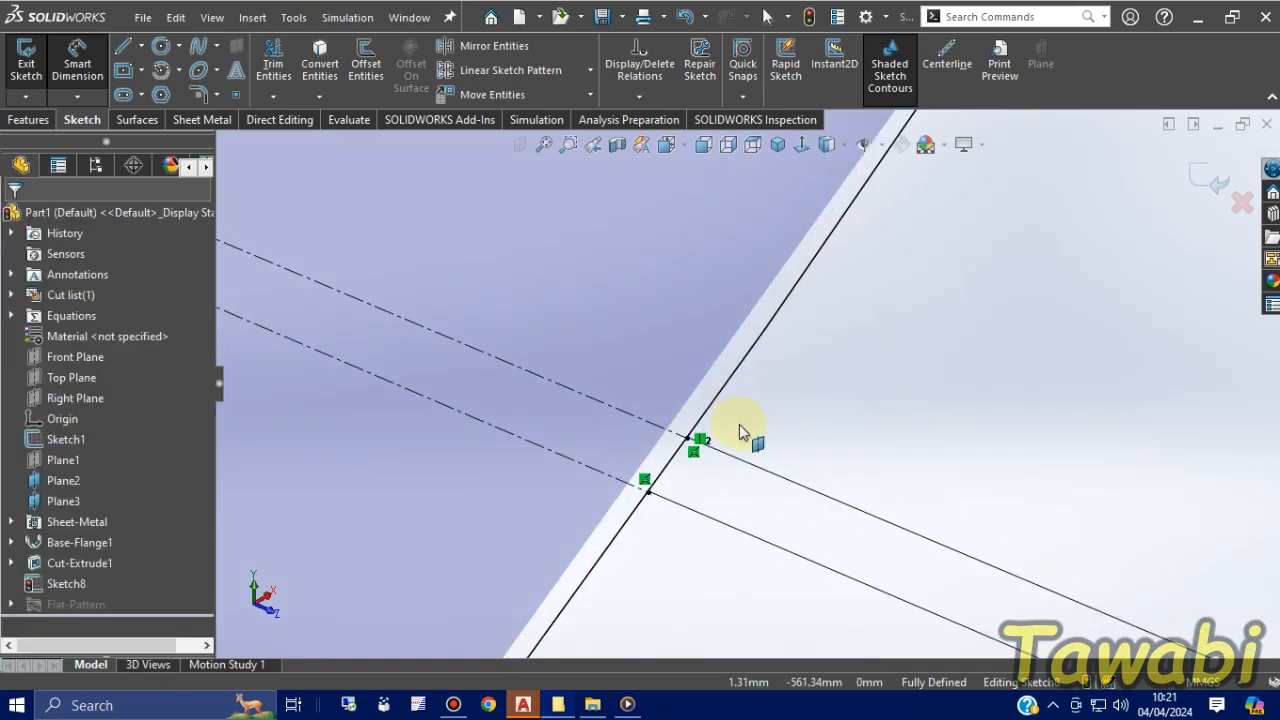
Mirror the angled centerline about the vertical centerline
left_click(493, 47)
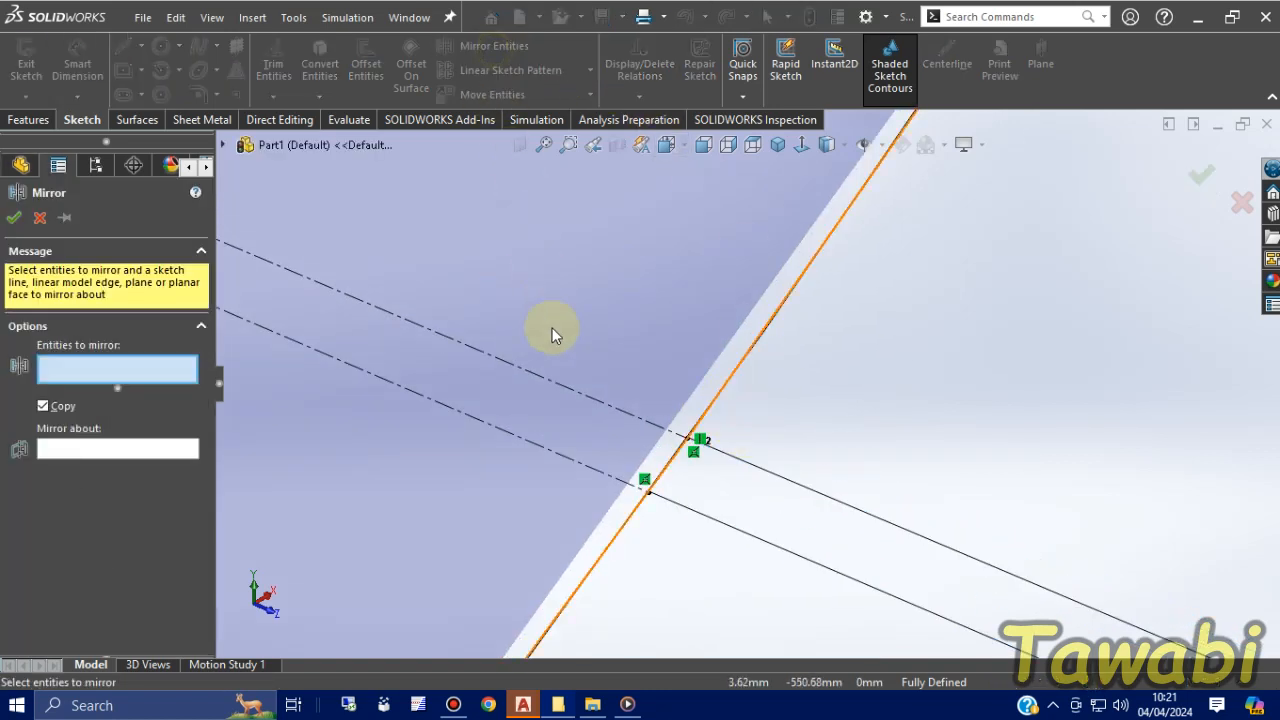
left_click(557, 457)
right_click(557, 457)
left_click(603, 406)
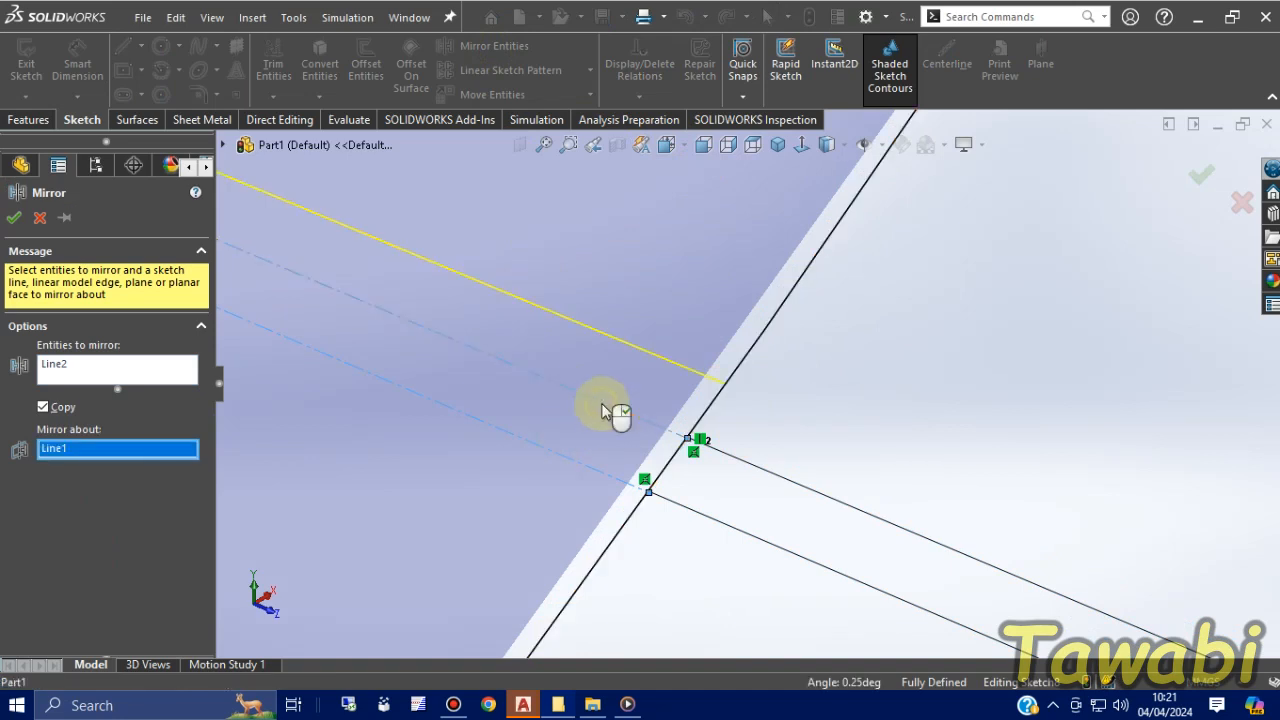
right_click(603, 407)
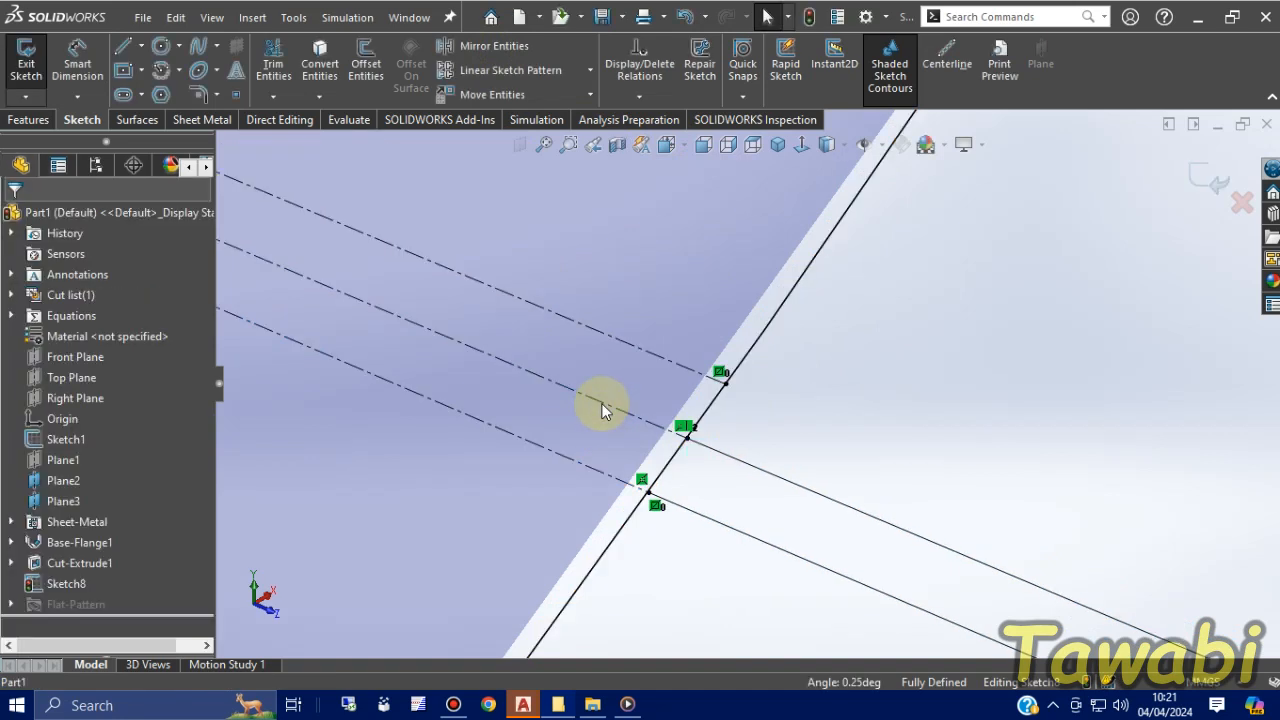
Trim away the vertical centerline and the short piece of circle between the two angled centerlines to open a slit
left_click(274, 64)
left_click_drag(684, 486, 641, 403)
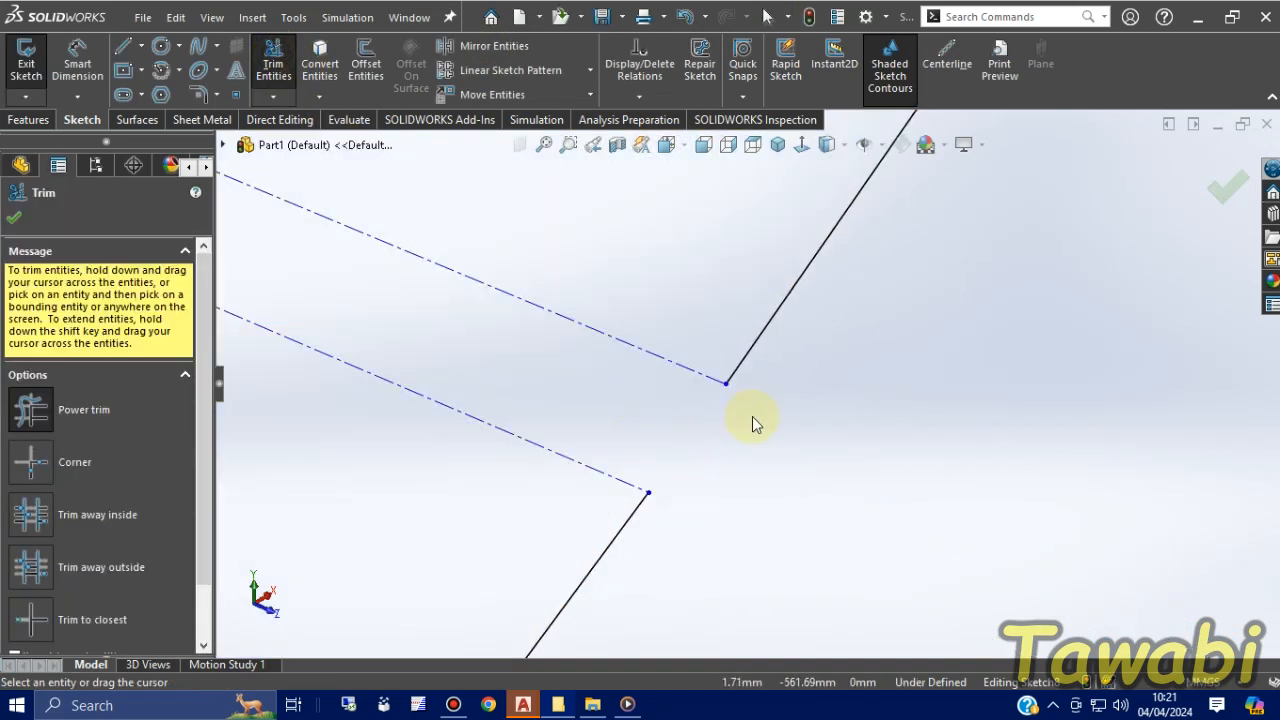
Create a base flange from the slit circle on Plane2, Blind 1547 mm deep, with the sheet thickness direction reversed
left_click(15, 220)
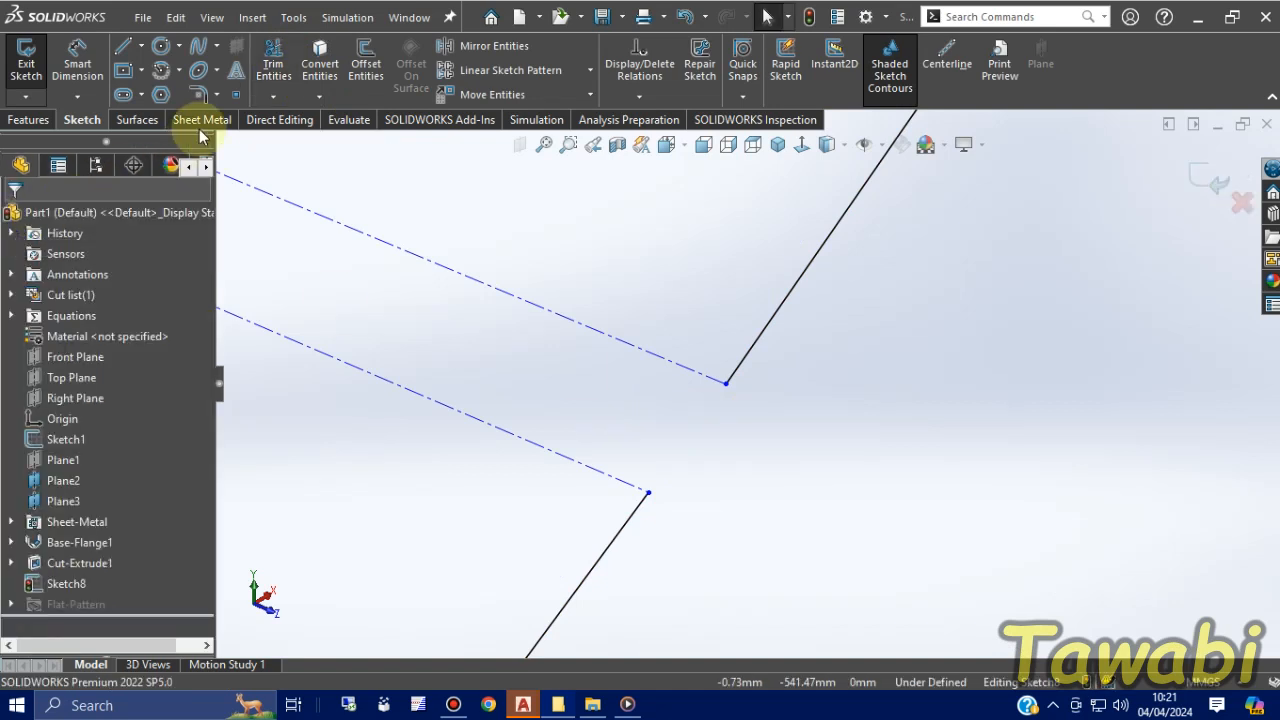
left_click(202, 119)
left_click(55, 60)
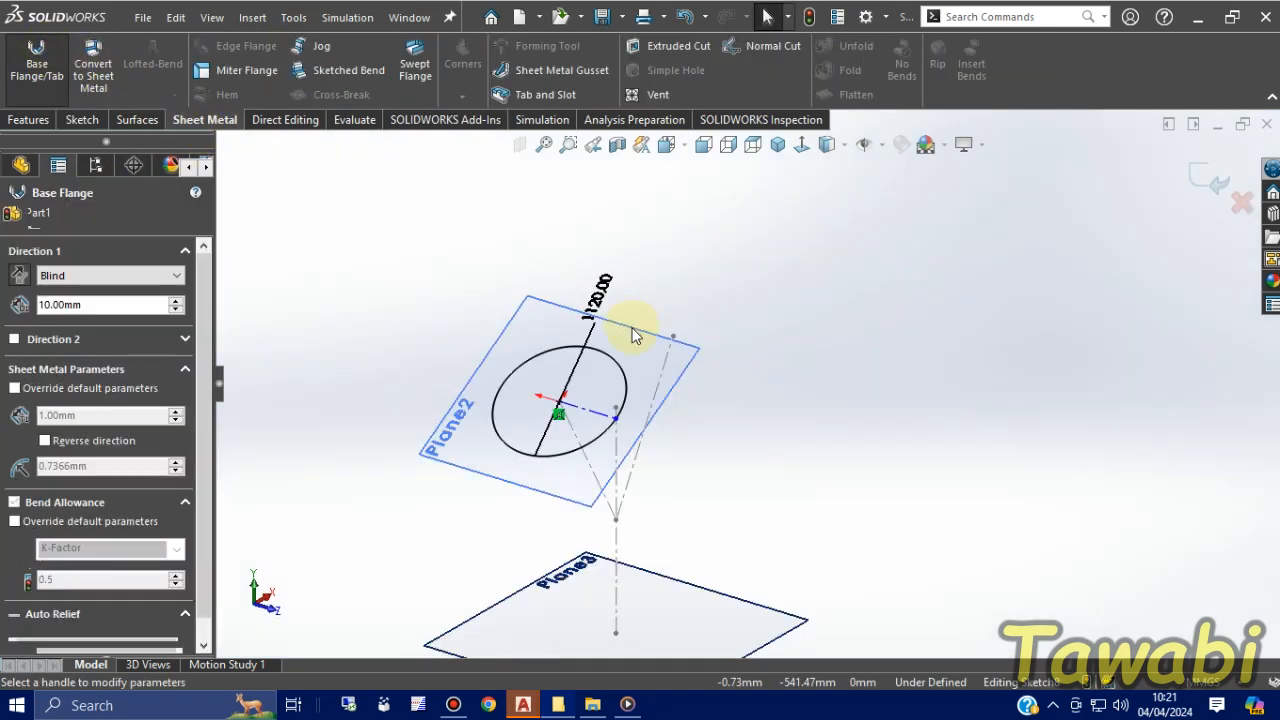
left_click(79, 304)
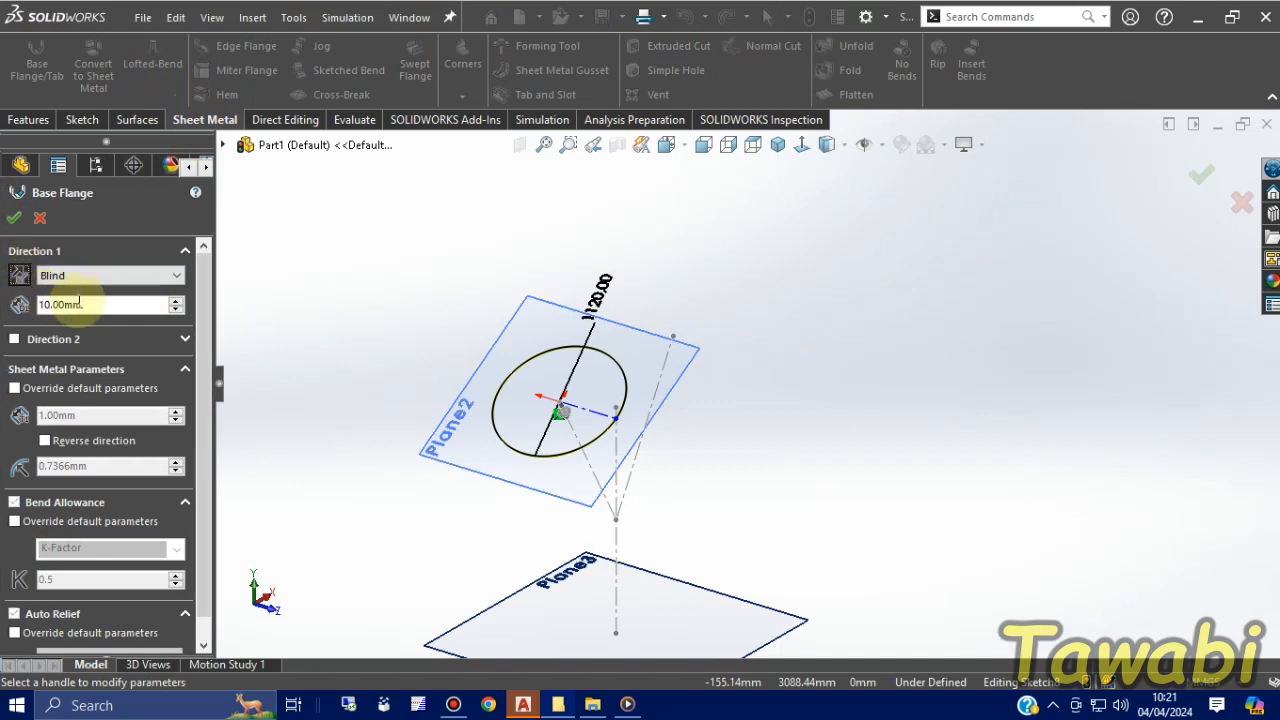
left_click_drag(84, 304, 14, 310)
type("15")
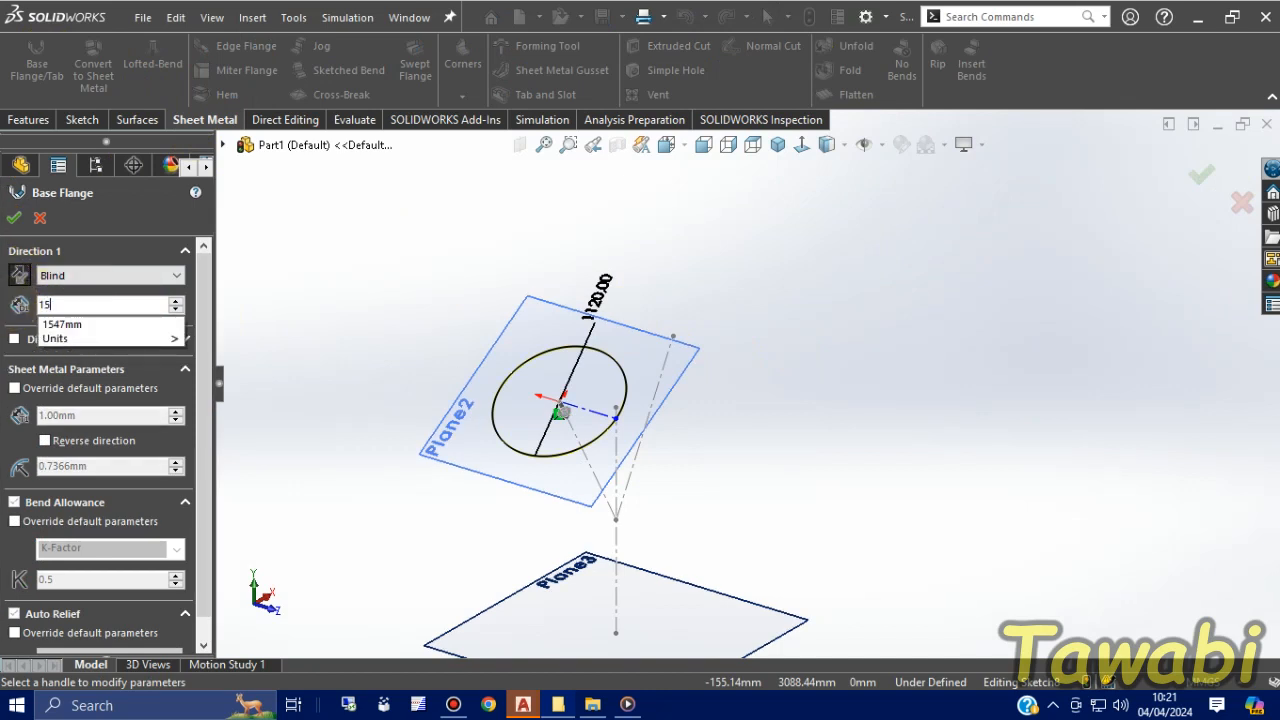
type("47")
left_click(406, 310)
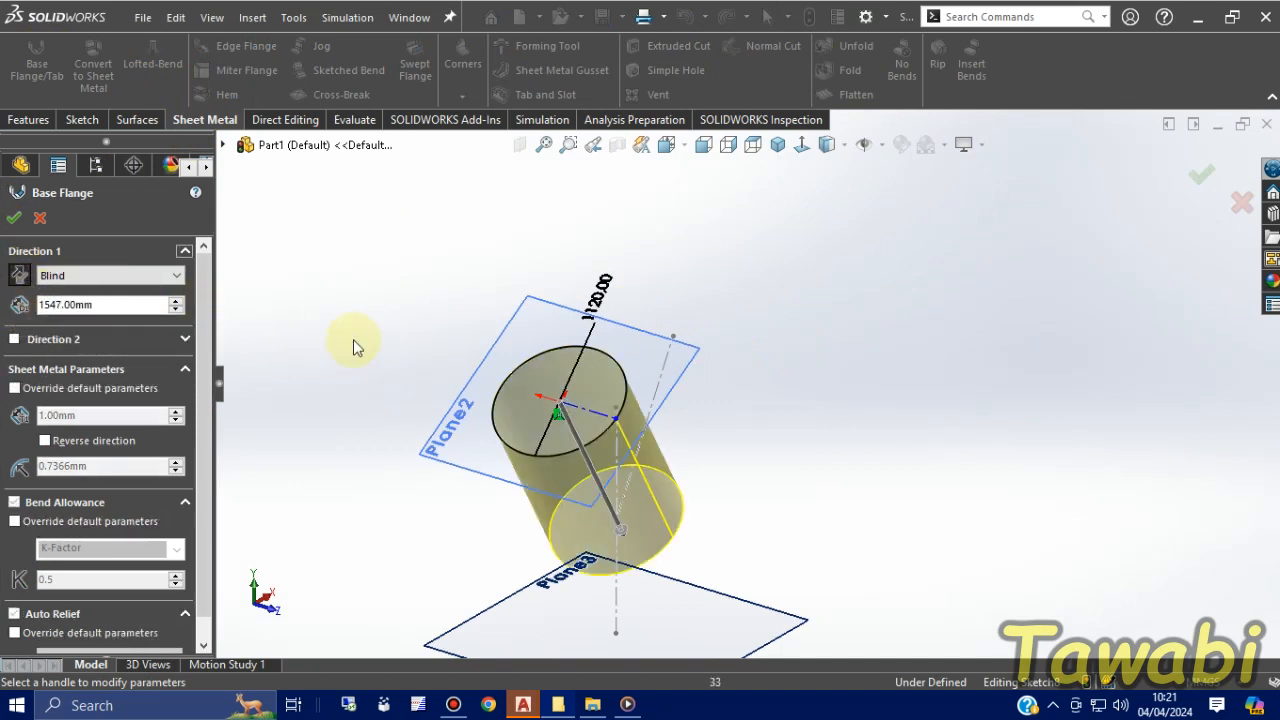
left_click(44, 441)
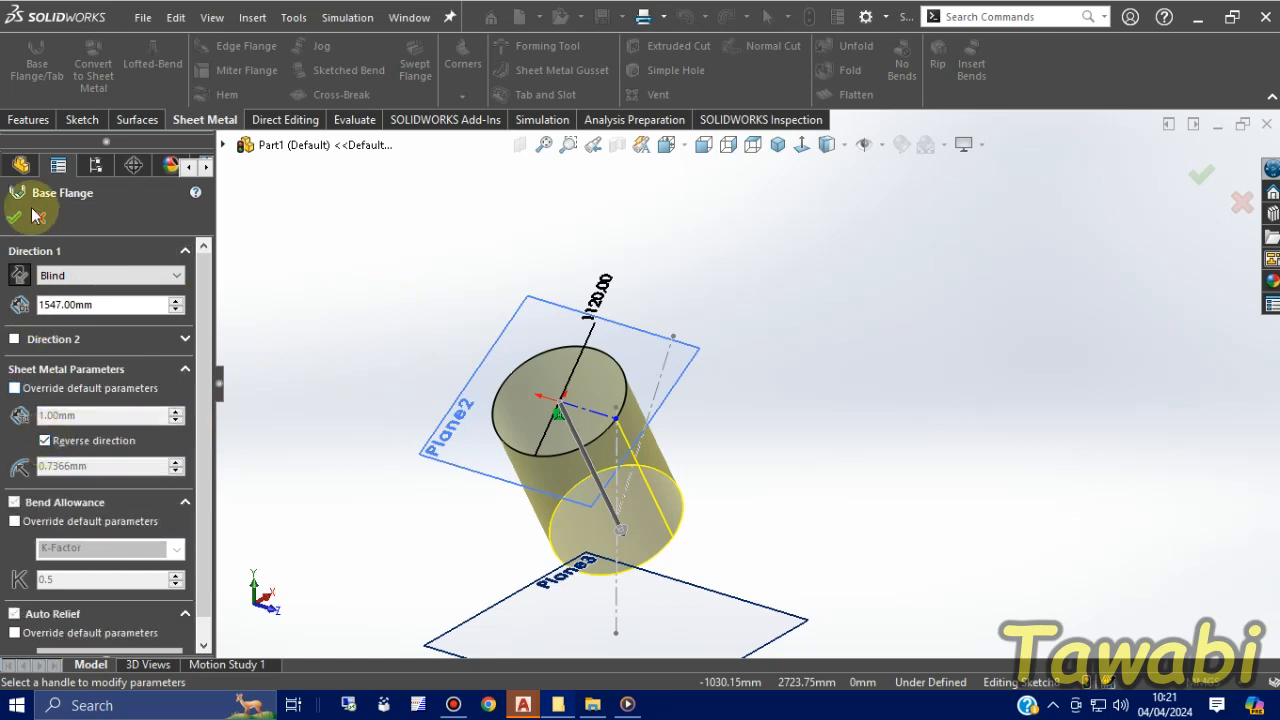
left_click(14, 218)
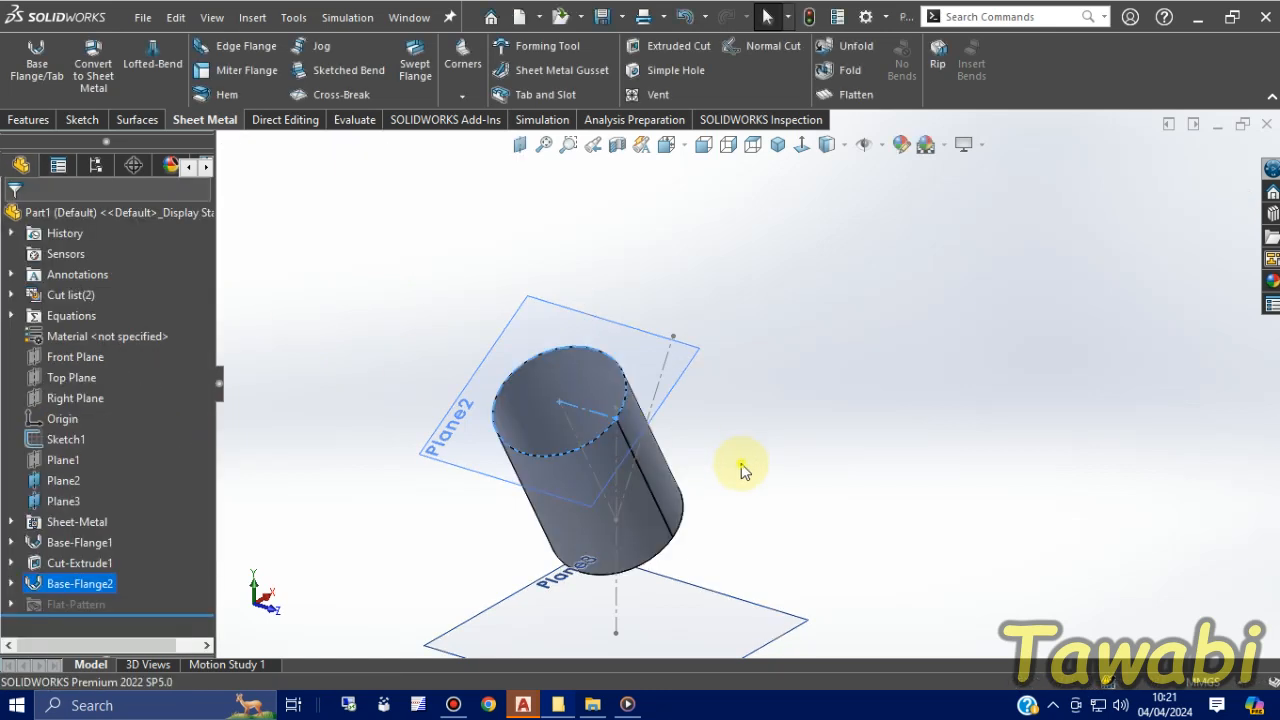
On the Front Plane, sketch a closed triangle from the origin along the cylinder's lower edge, about 215 mm up its left side, and back
left_click(70, 360)
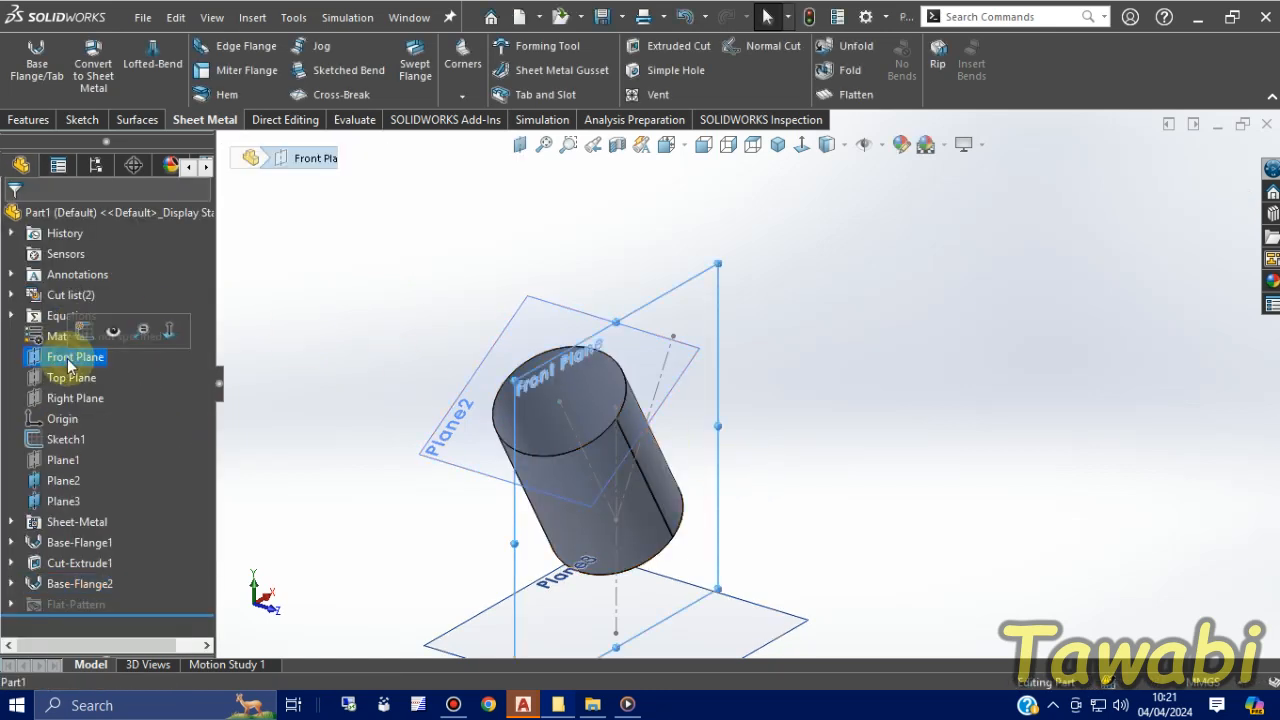
left_click(84, 332)
left_click(905, 481)
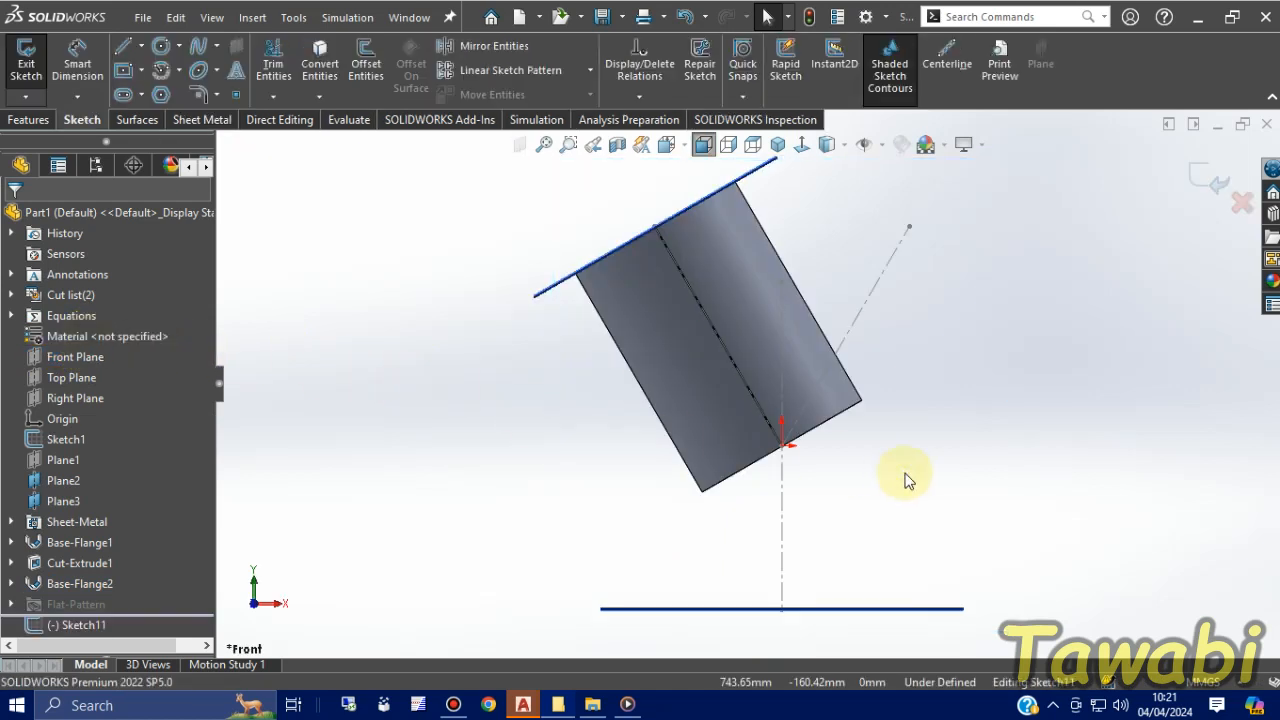
left_click(125, 47)
scroll(775, 430, "down", 6)
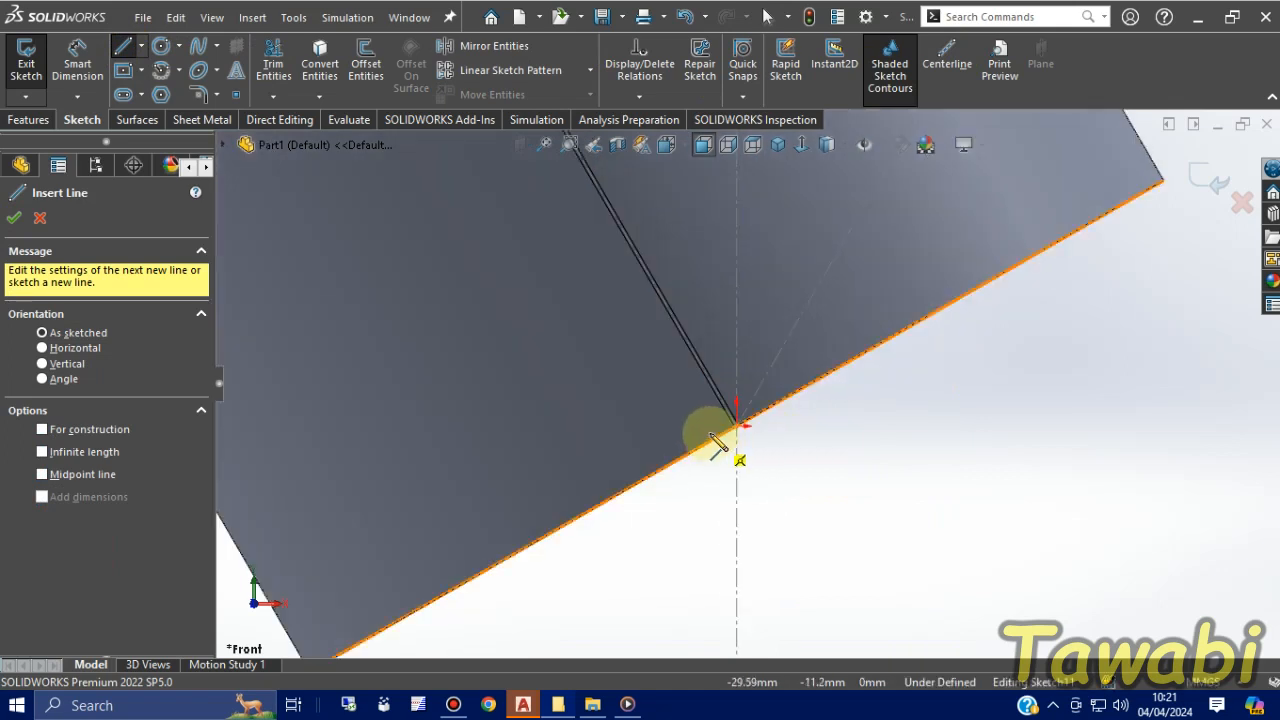
scroll(720, 446, "down", 3)
left_click(757, 393)
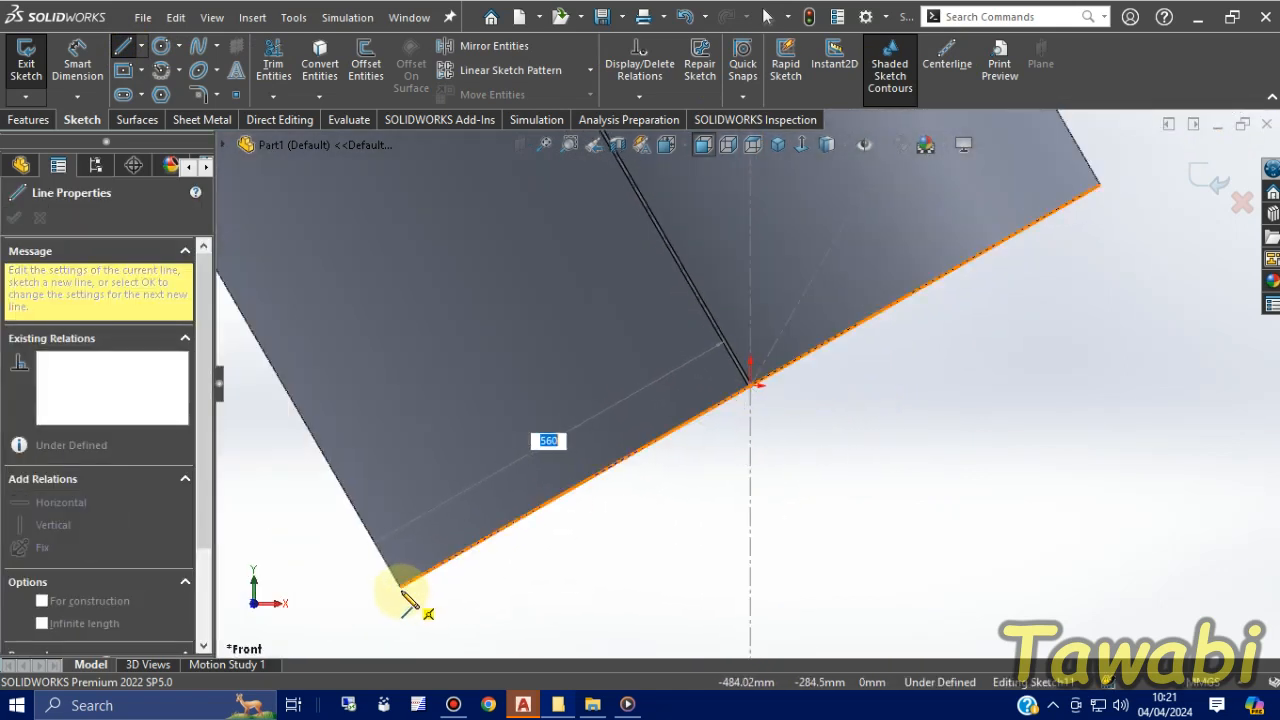
left_click(400, 587)
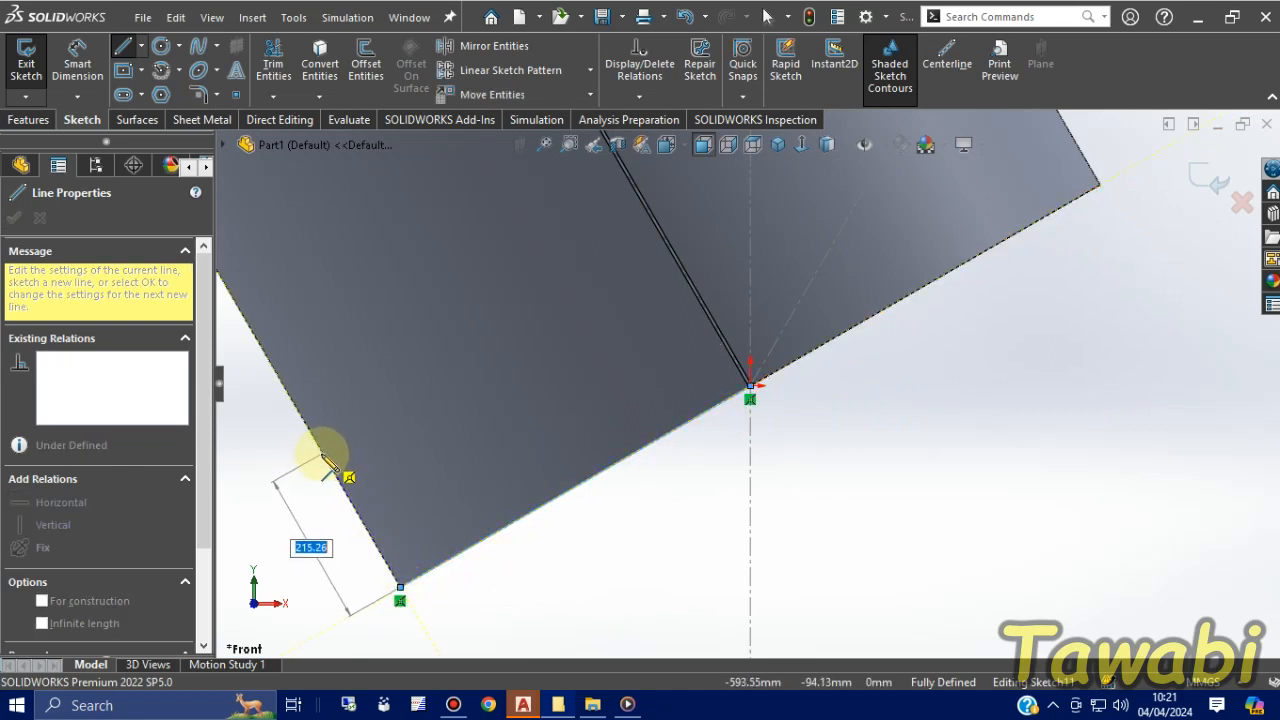
left_click(322, 456)
scroll(760, 380, "down", 5)
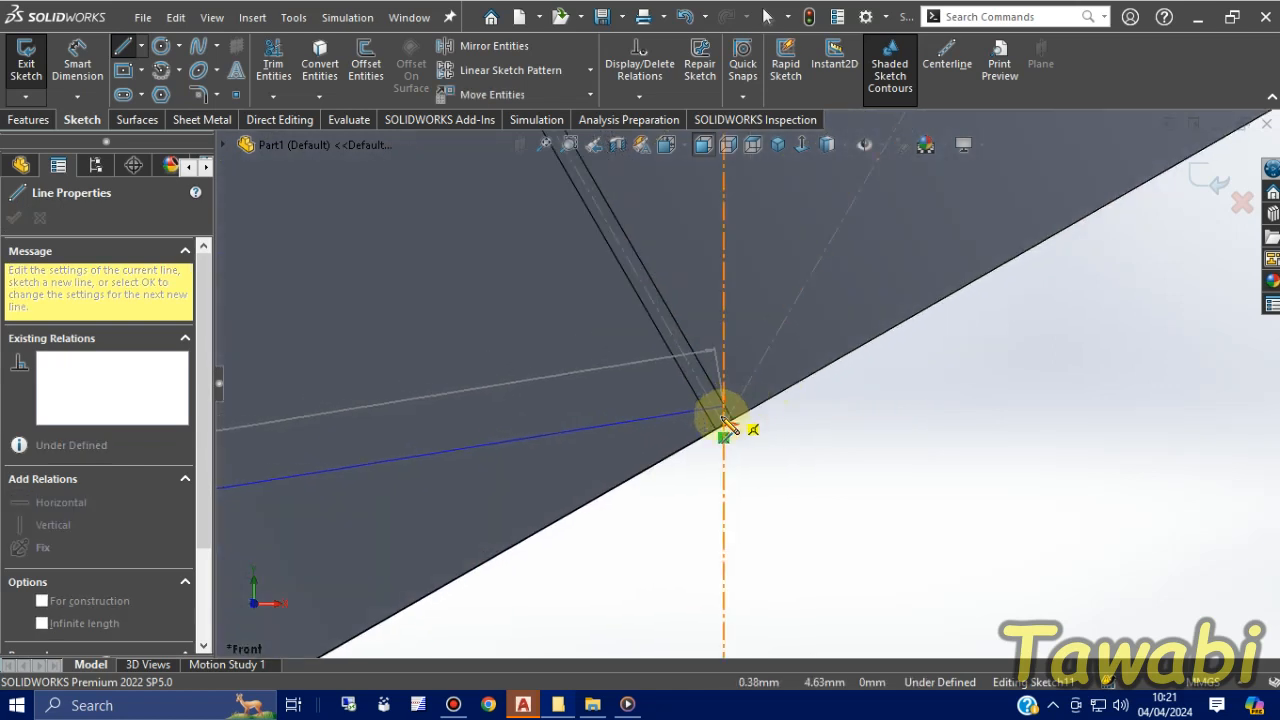
left_click(724, 426)
scroll(886, 448, "up", 5)
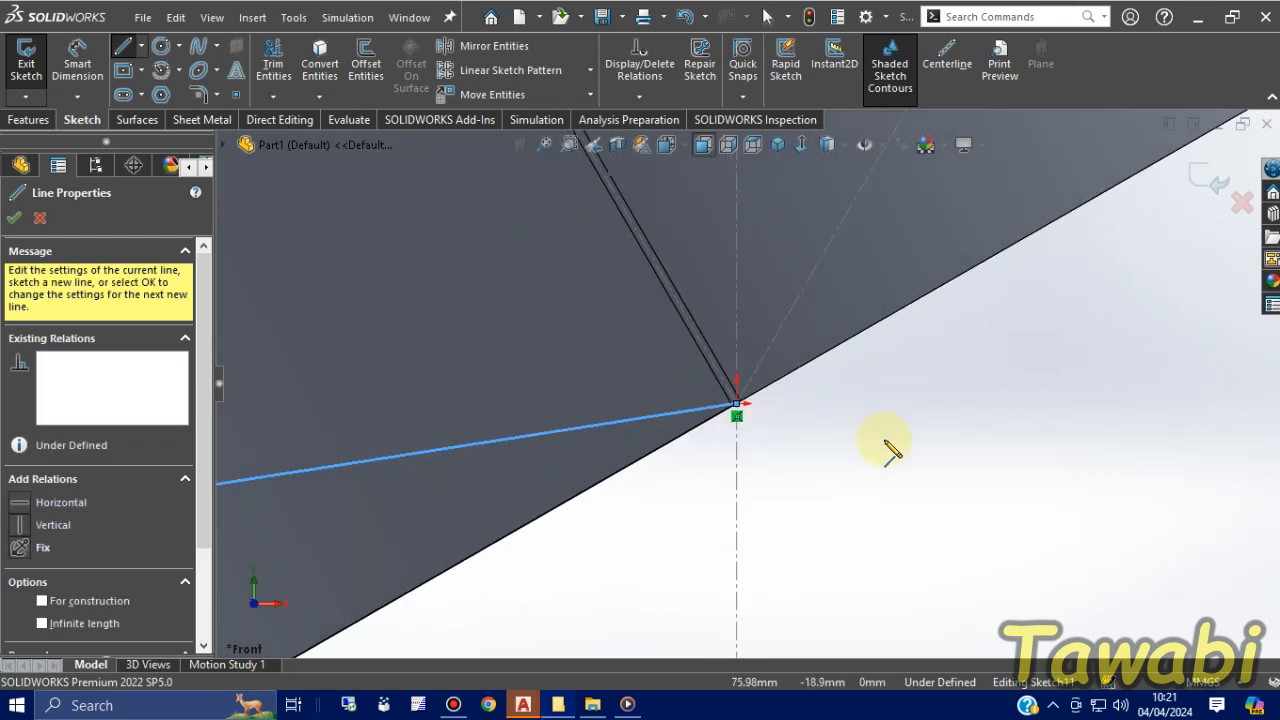
left_click(14, 217)
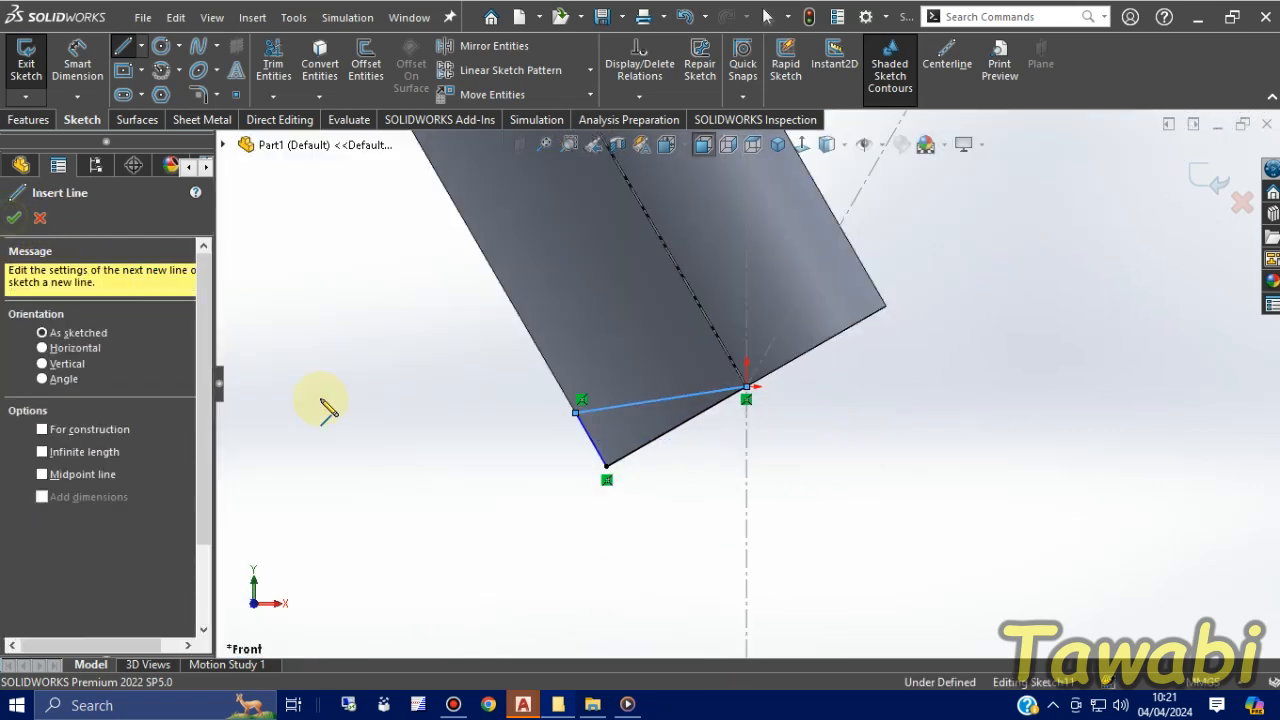
key("Escape")
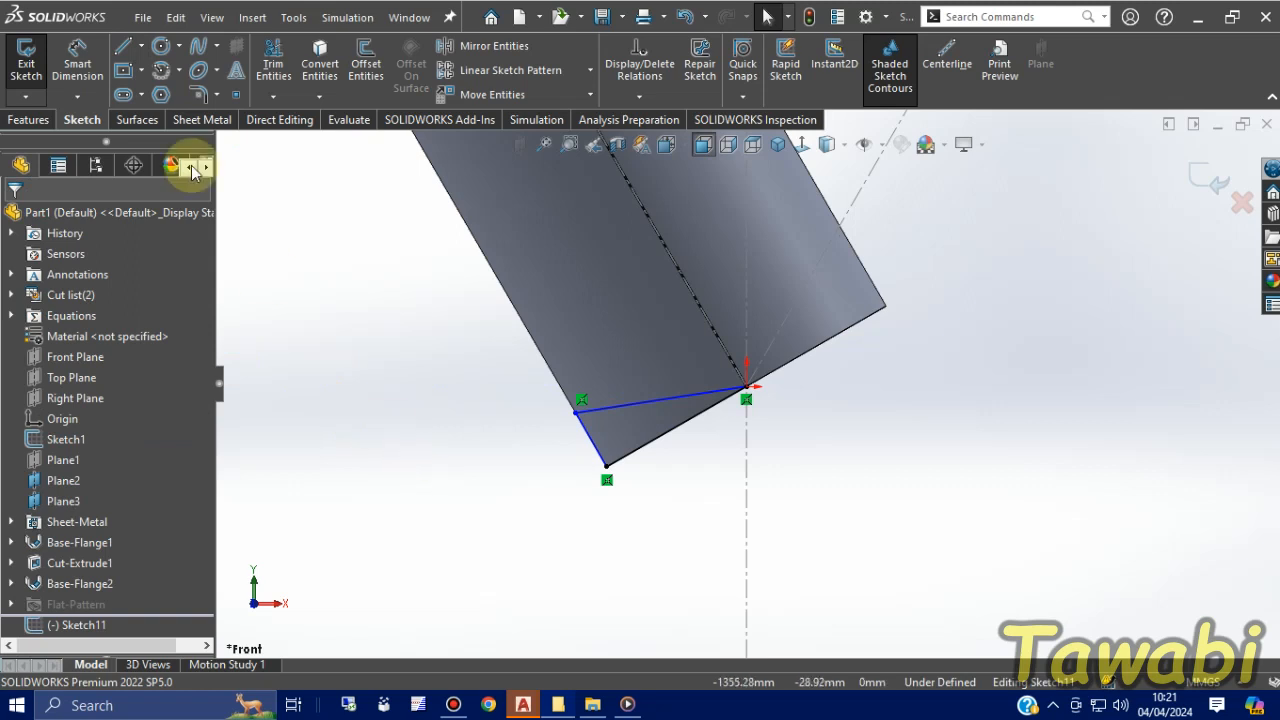
Dimension the angle between the triangle's upper line and the cylinder's lower edge as 15°
left_click(77, 62)
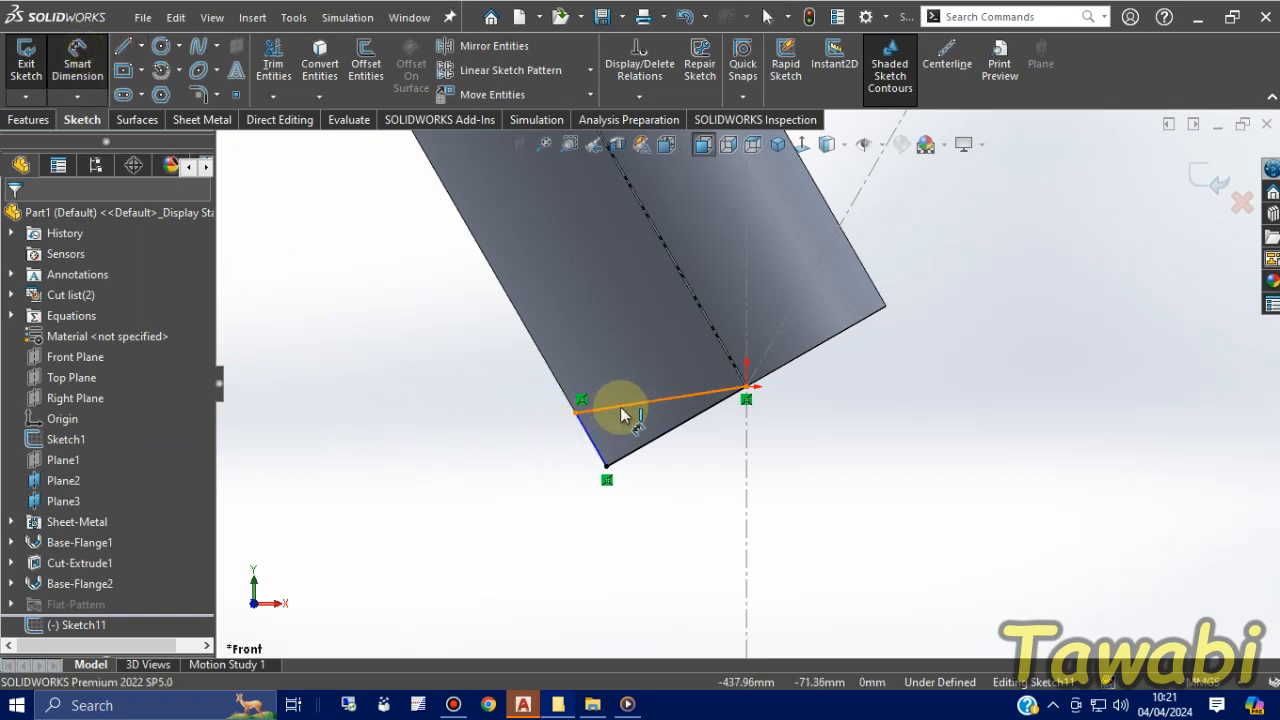
left_click(621, 414)
left_click(590, 452)
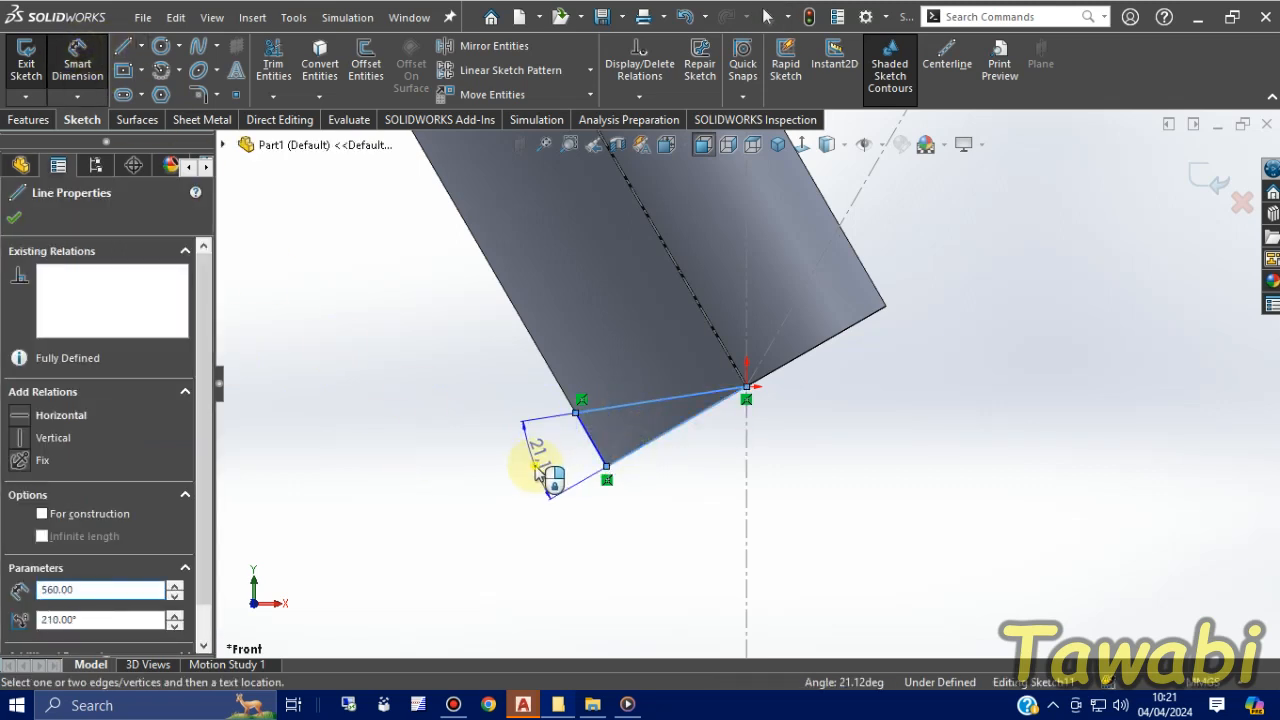
left_click(535, 468)
type("15")
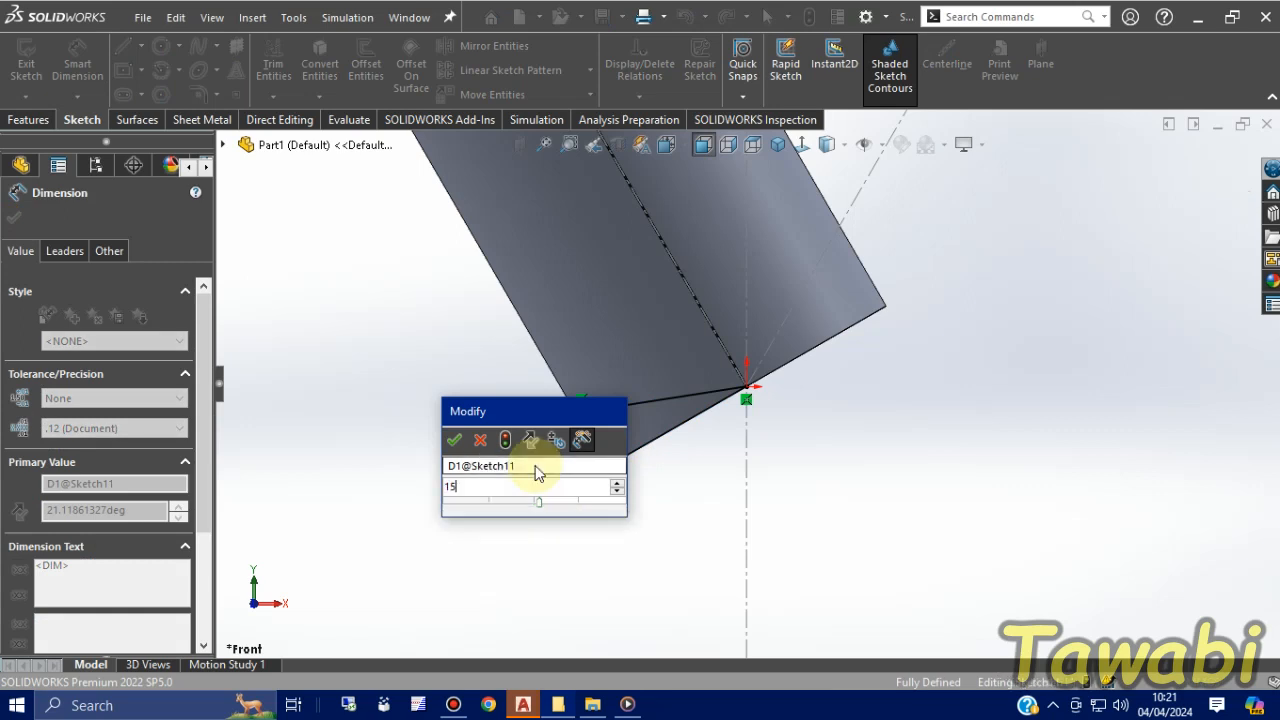
key("Return")
key("Escape")
scroll(803, 423, "up", 3)
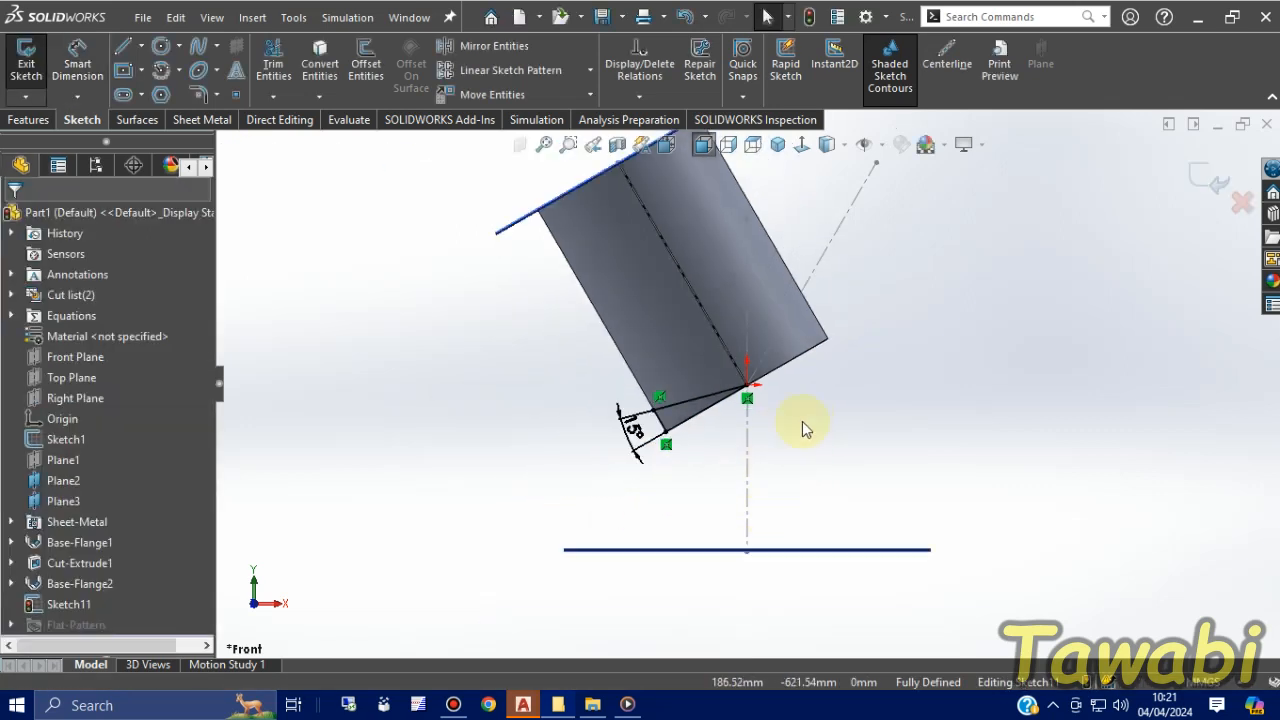
Sketch a second triangle from the origin to the cylinder's lower right corner, up the side to directly above the origin, and vertically back
scroll(834, 301, "down", 3)
left_click(123, 47)
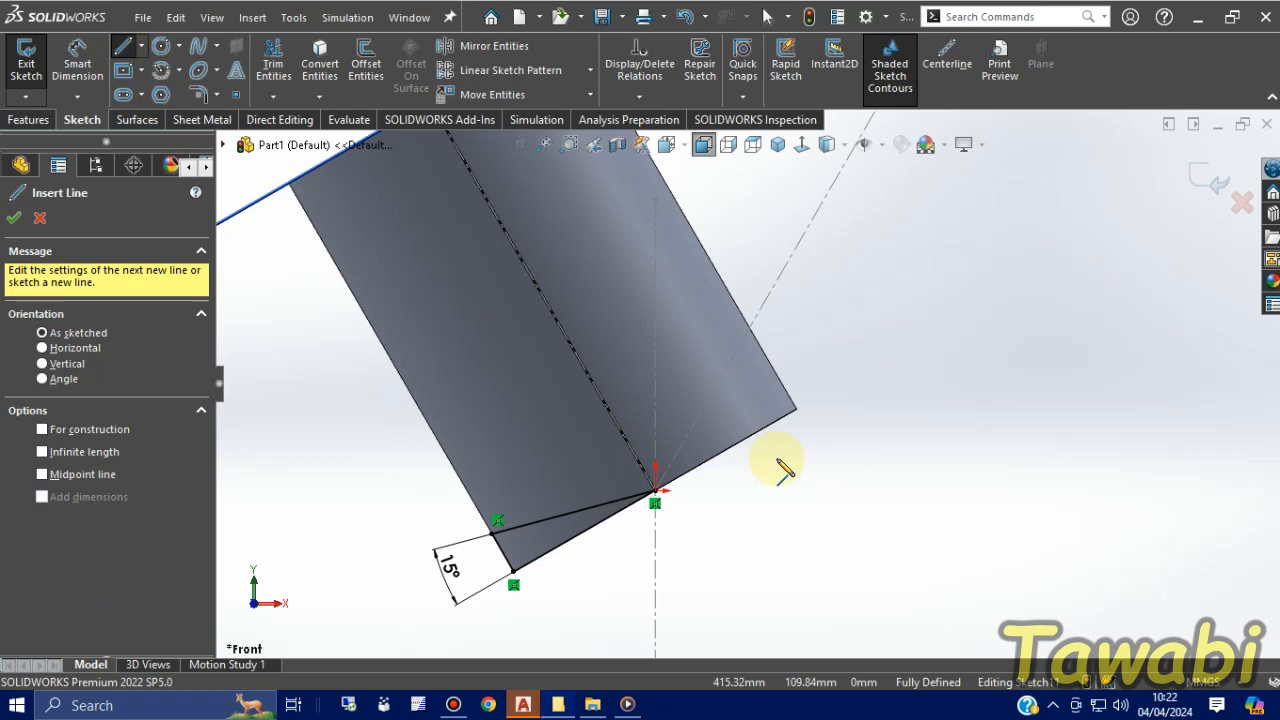
scroll(655, 492, "down", 5)
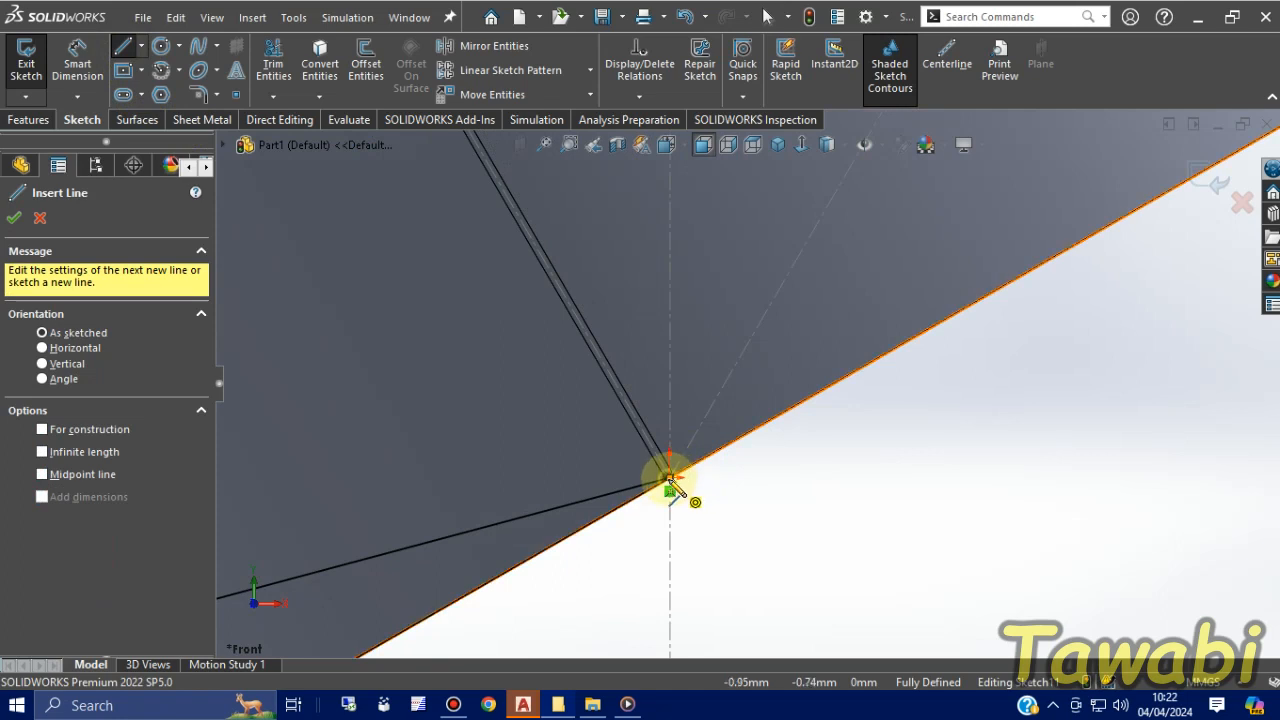
left_click(670, 478)
scroll(676, 580, "up", 7)
scroll(915, 272, "down", 3)
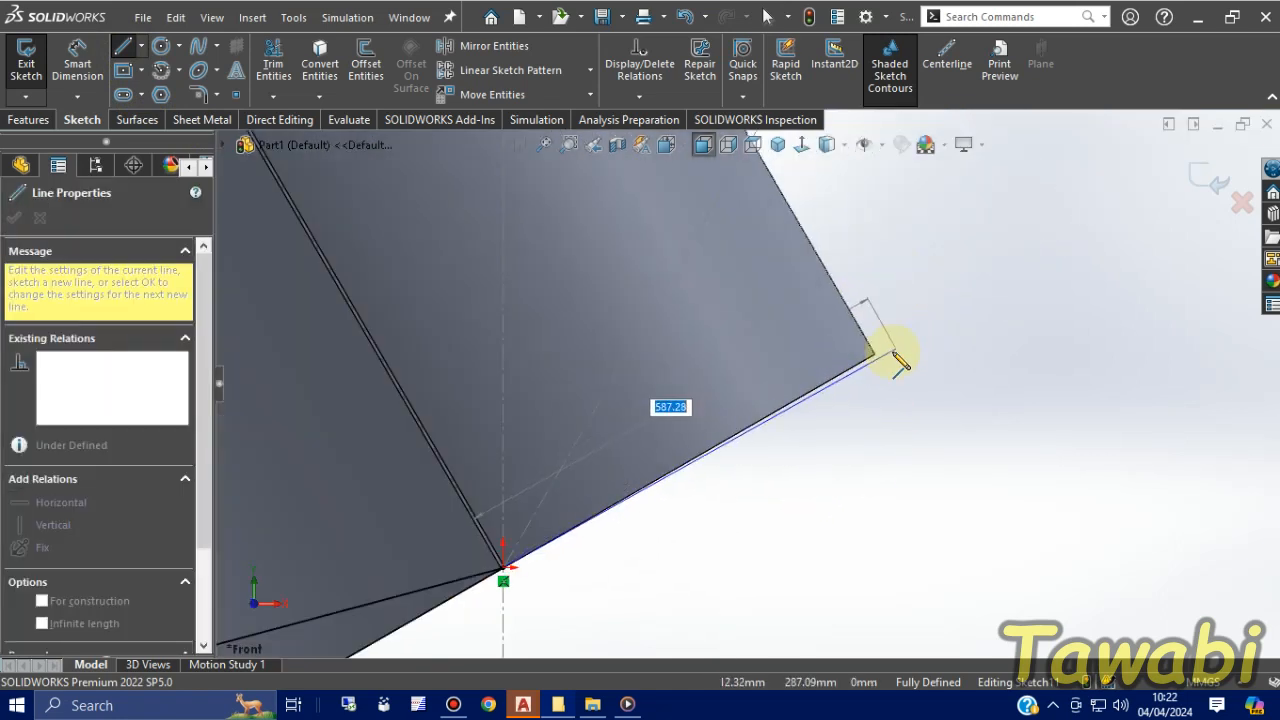
scroll(890, 440, "up", 7)
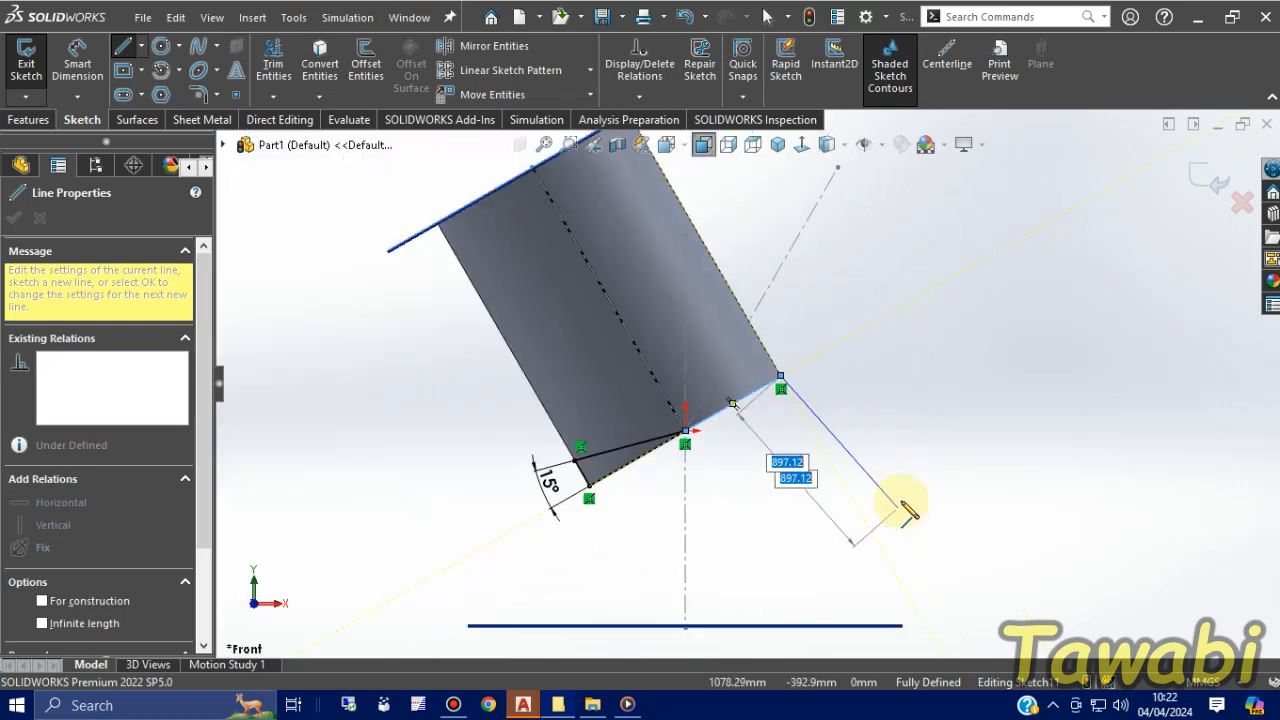
scroll(750, 210, "down", 5)
scroll(657, 272, "down", 2)
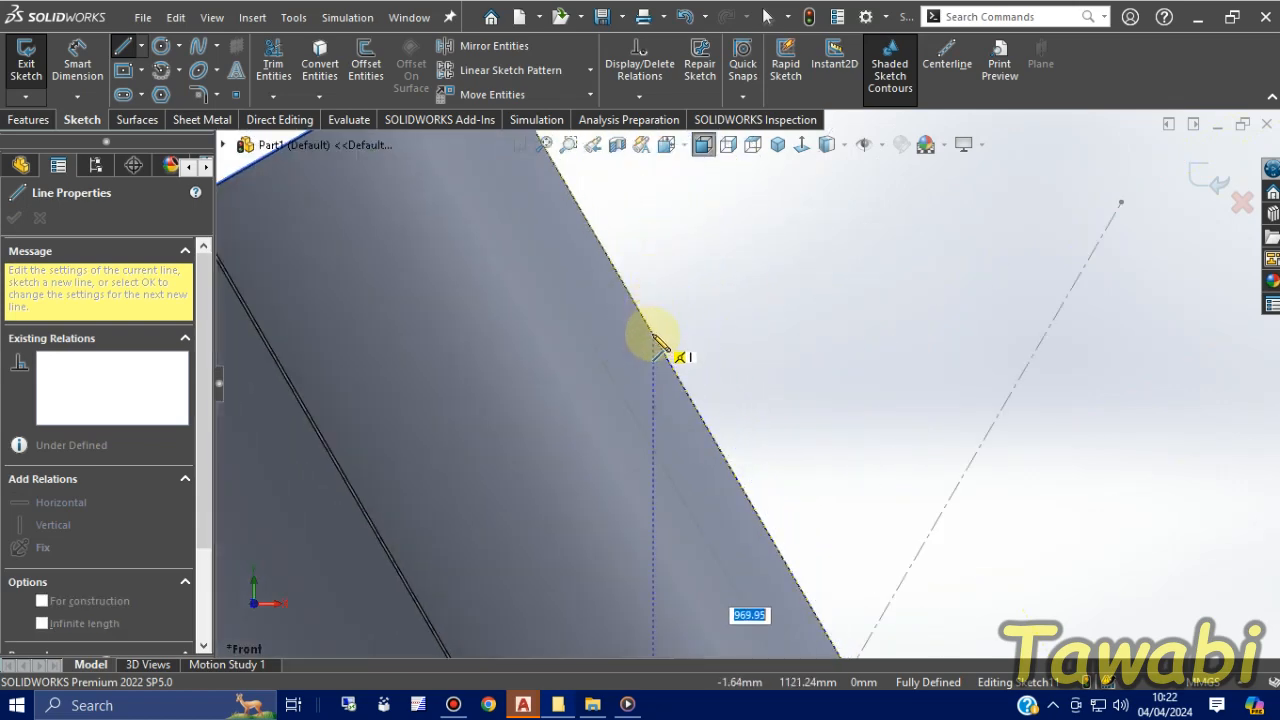
left_click(657, 345)
scroll(686, 471, "up", 4)
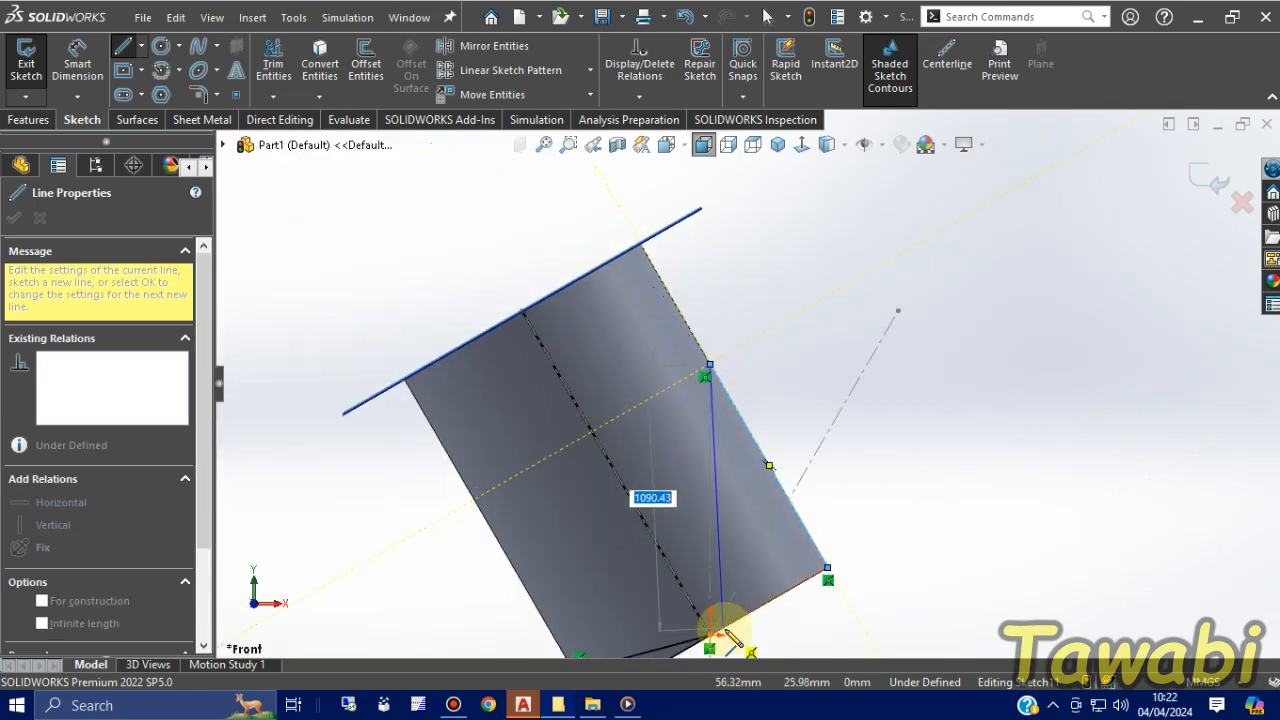
scroll(720, 625, "down", 4)
scroll(705, 600, "down", 5)
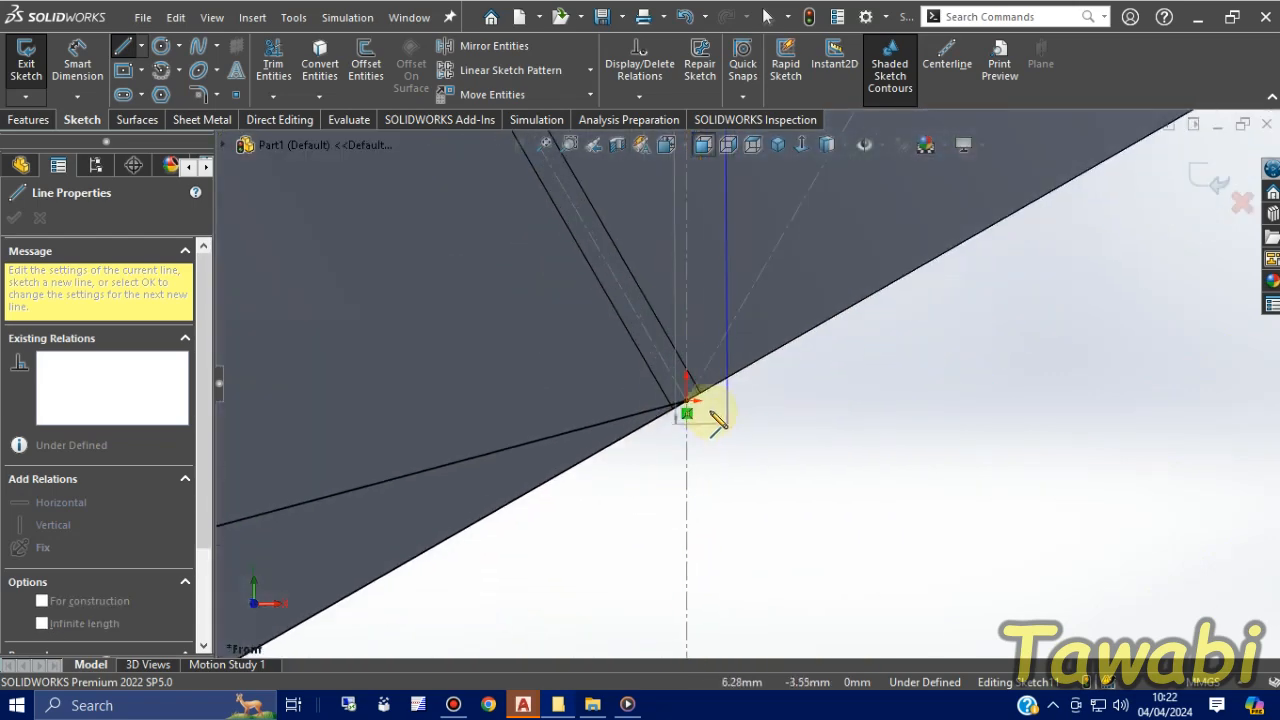
left_click(686, 405)
key("Escape")
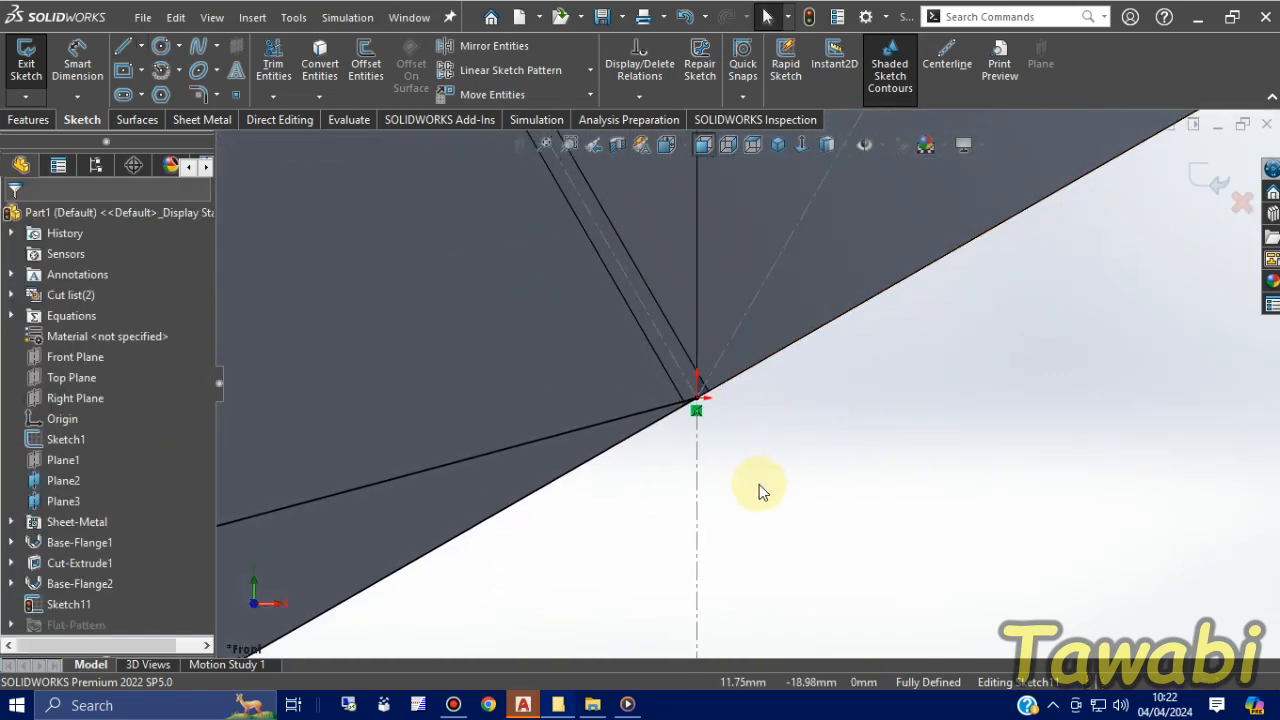
scroll(780, 500, "up", 3)
scroll(790, 510, "up", 2)
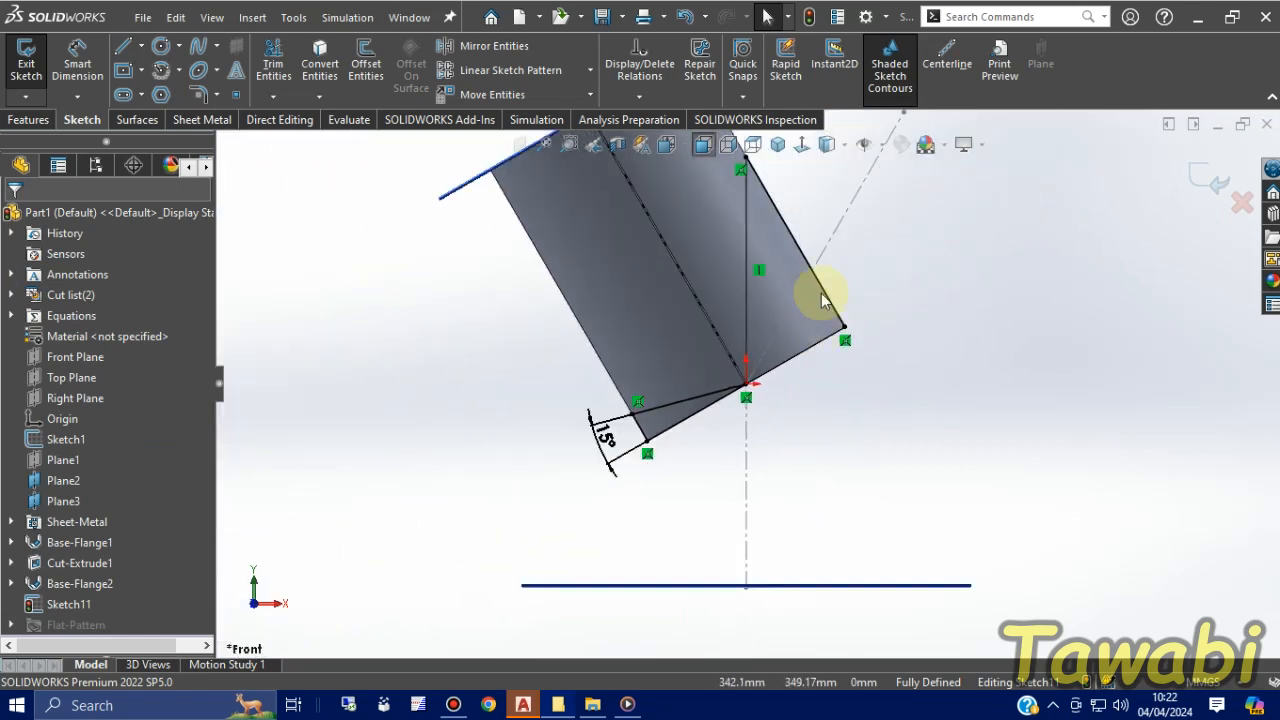
Start an extruded cut from the Front Plane sketch and select both triangles as its contours
middle_click_drag(826, 289, 820, 420)
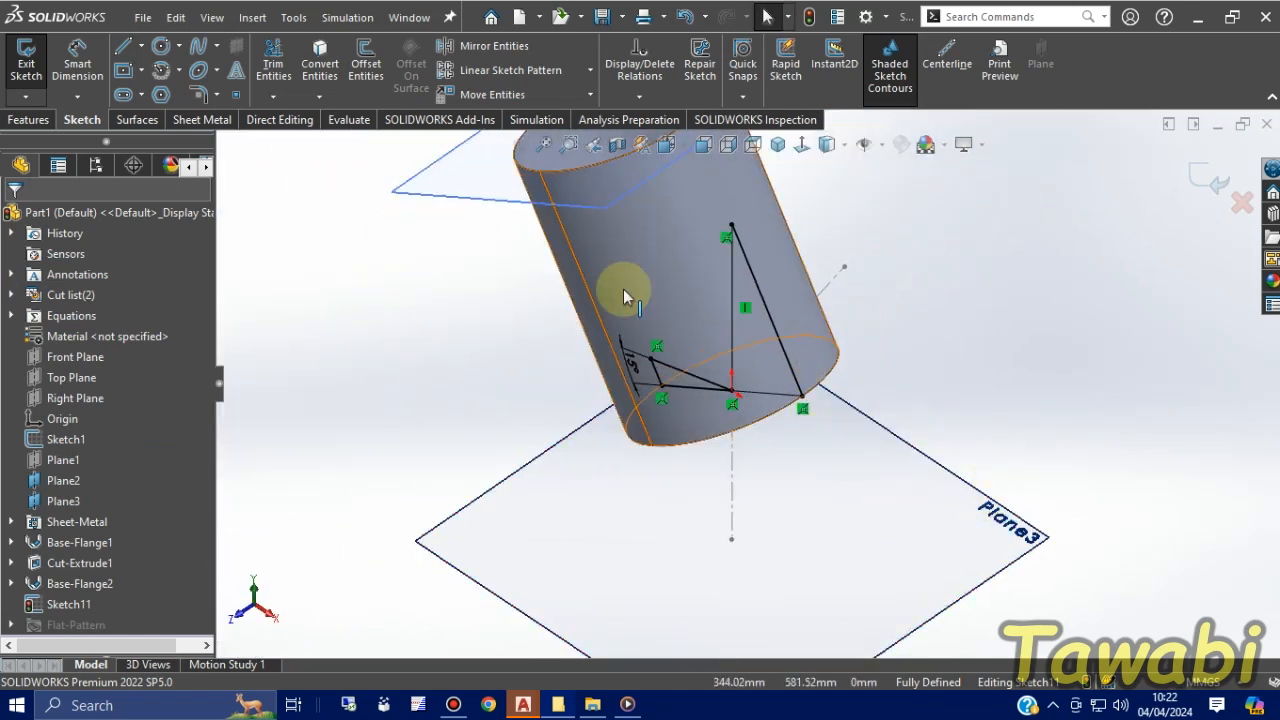
left_click(28, 119)
left_click(280, 62)
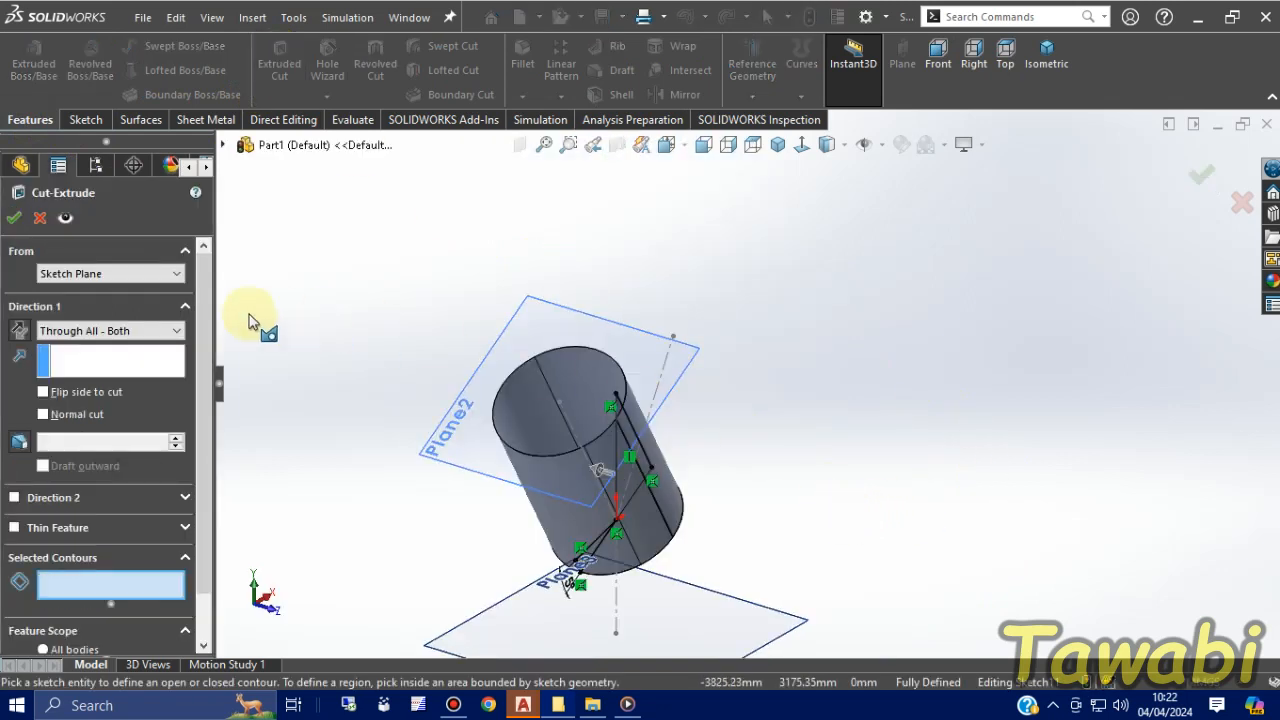
left_click(135, 336)
left_click(85, 362)
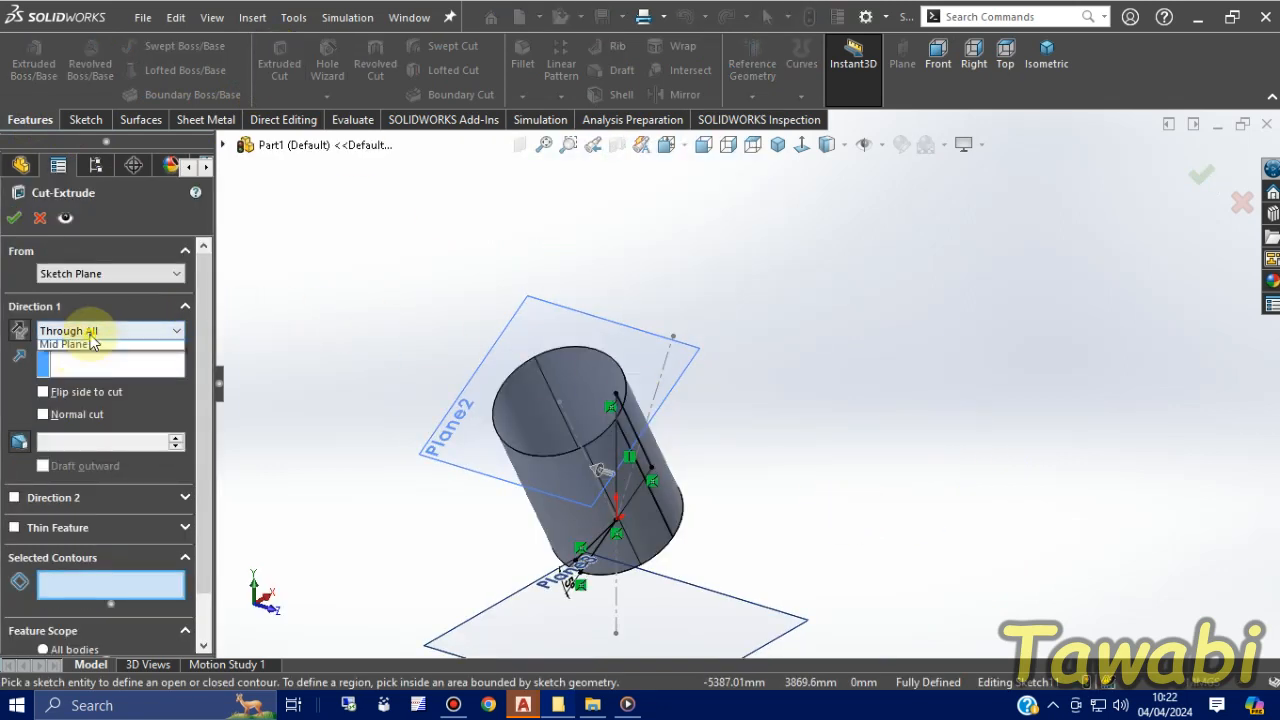
left_click(90, 336)
left_click(80, 350)
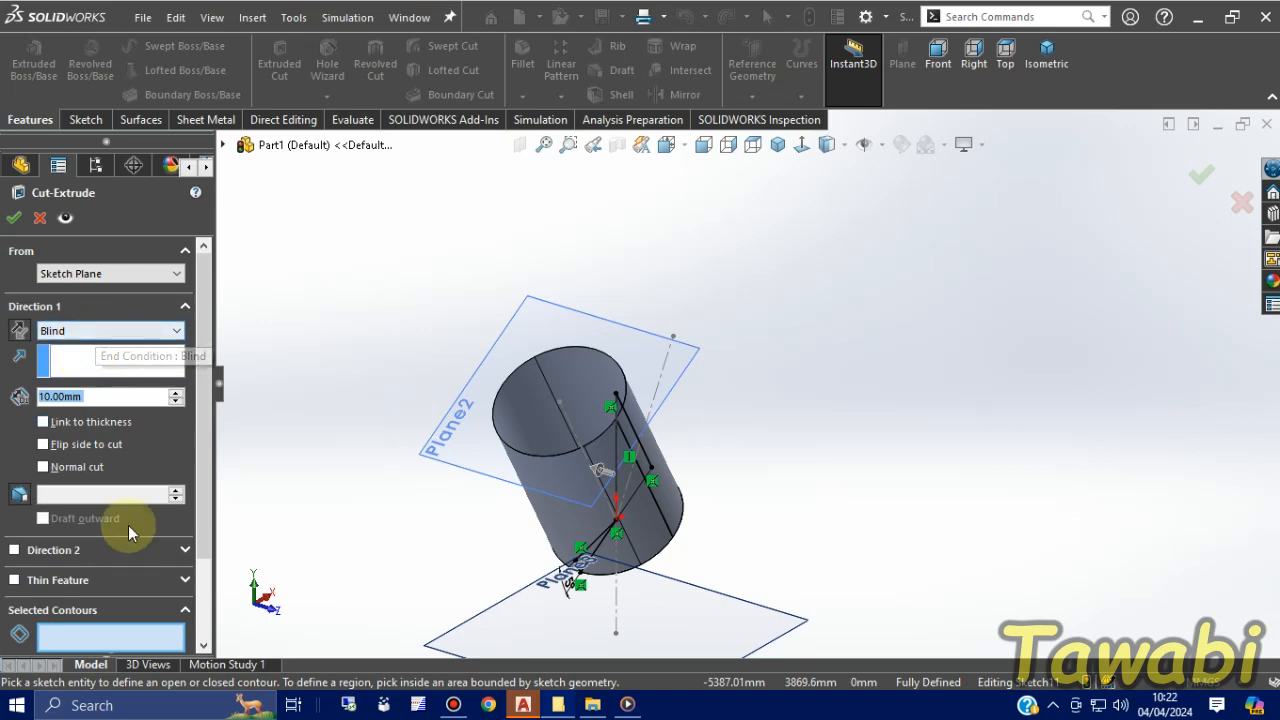
left_click(113, 638)
scroll(590, 600, "down", 3)
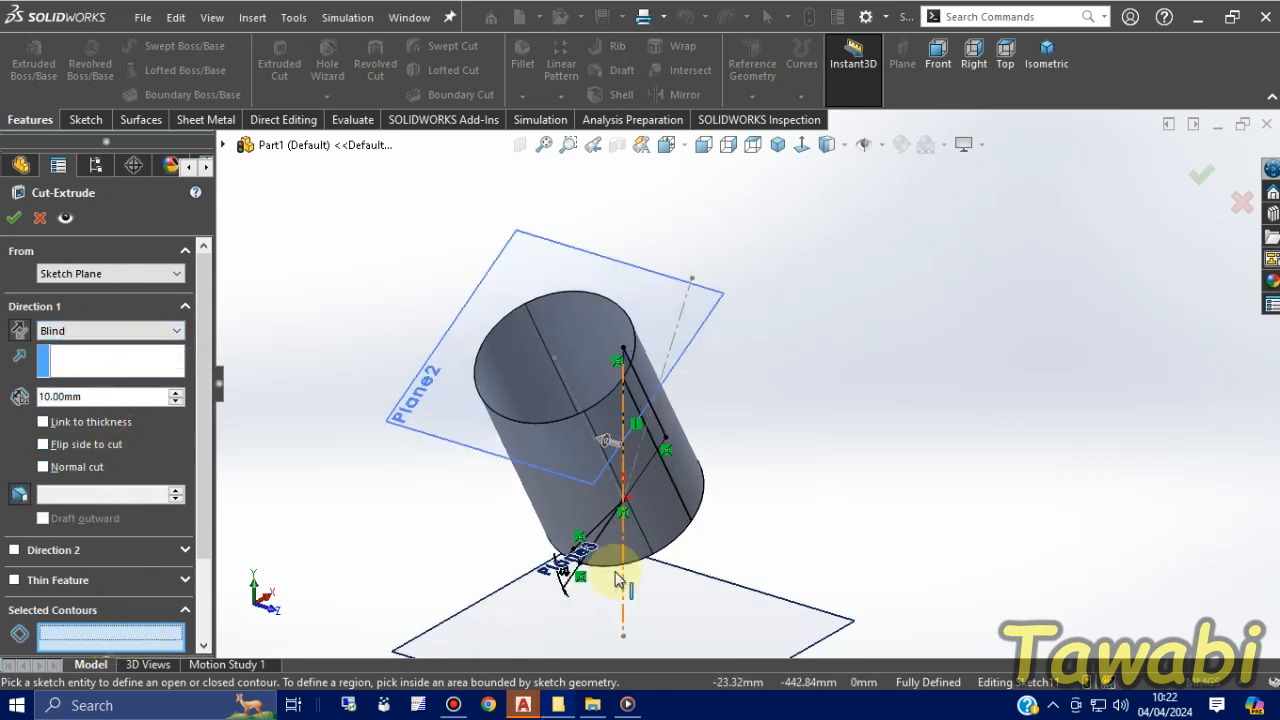
mouse_move(857, 524)
middle_mouse_down()
mouse_move(723, 546)
mouse_move(694, 421)
middle_mouse_up()
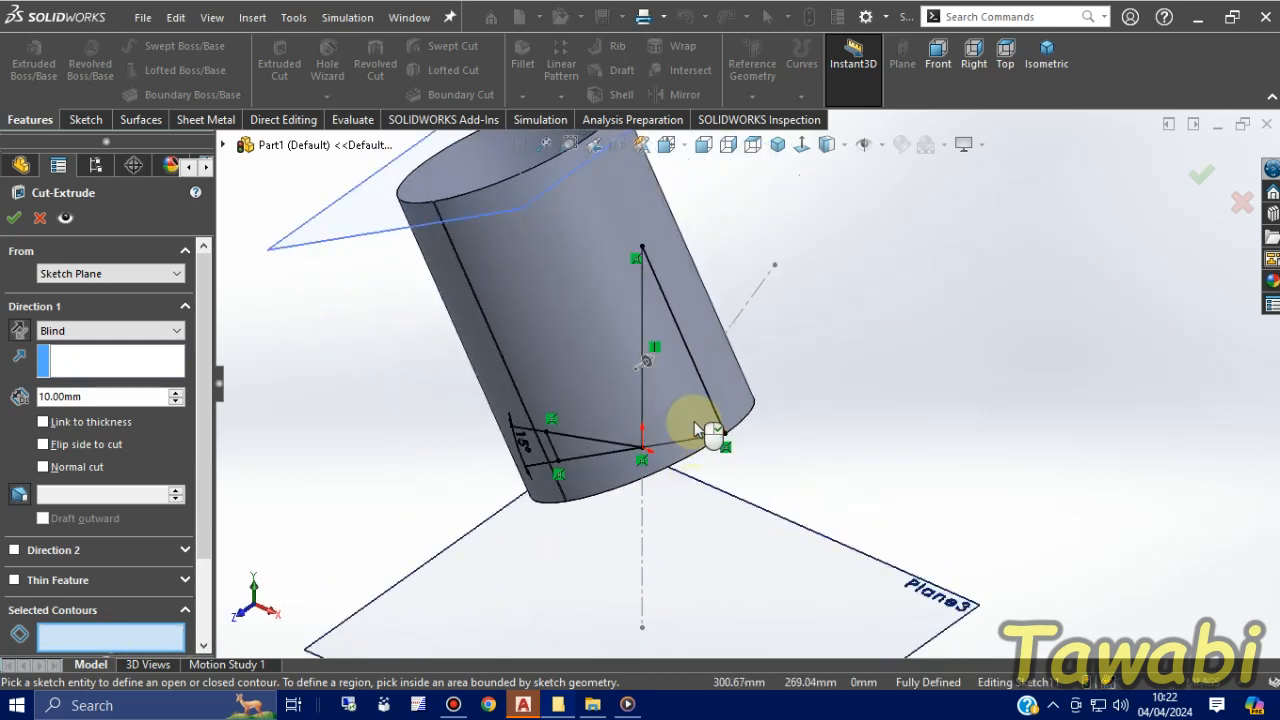
left_click(694, 440)
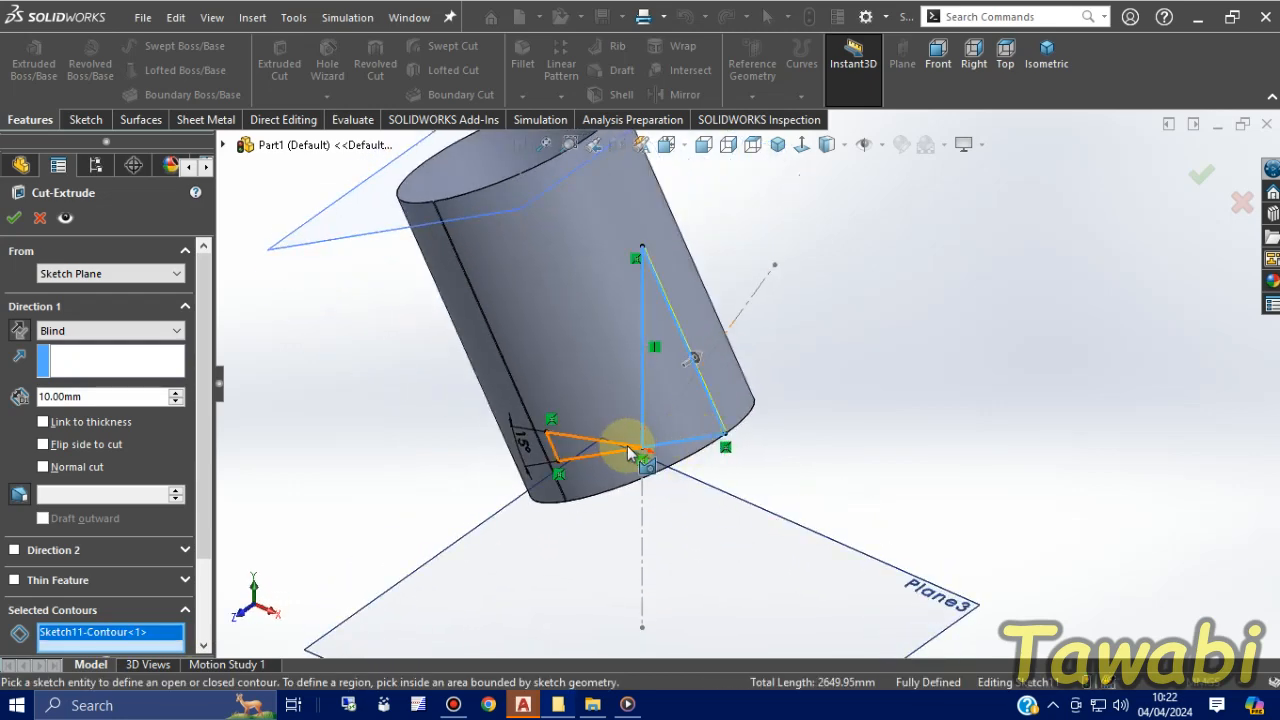
left_click(610, 459)
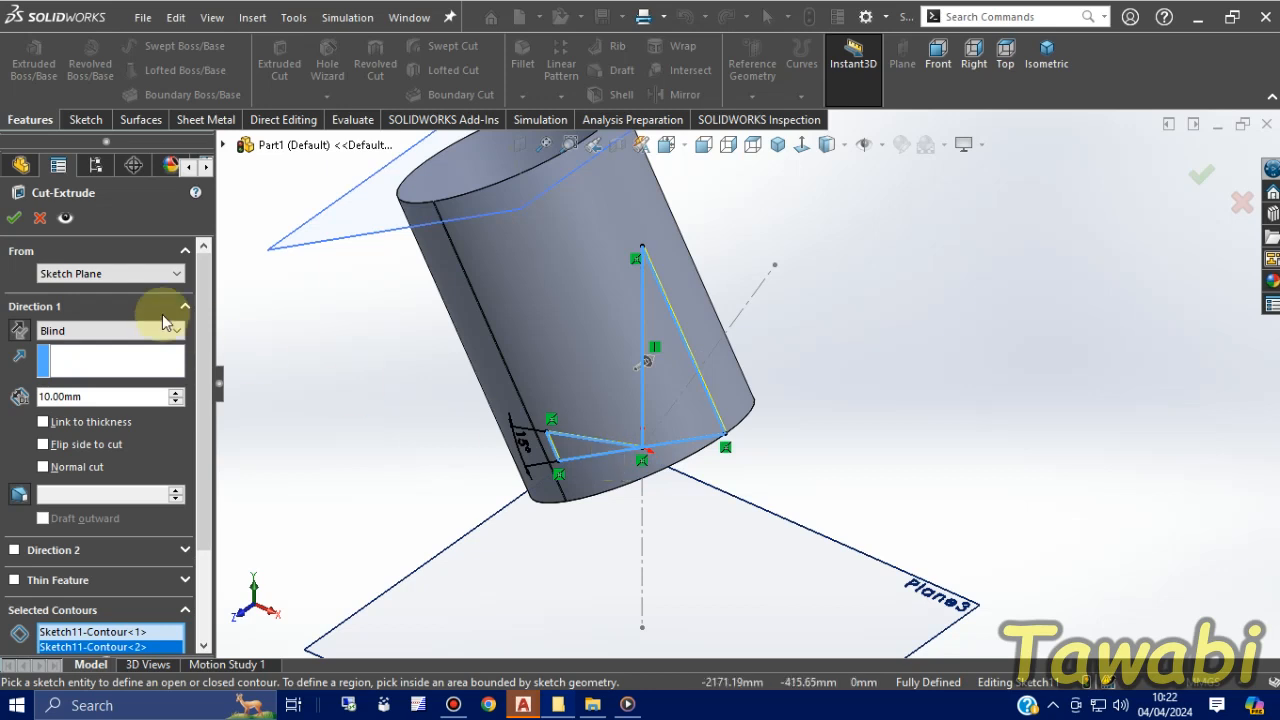
Set the cut's end condition to Through All - Both and complete it through the cylinder
left_click(90, 333)
left_click(80, 373)
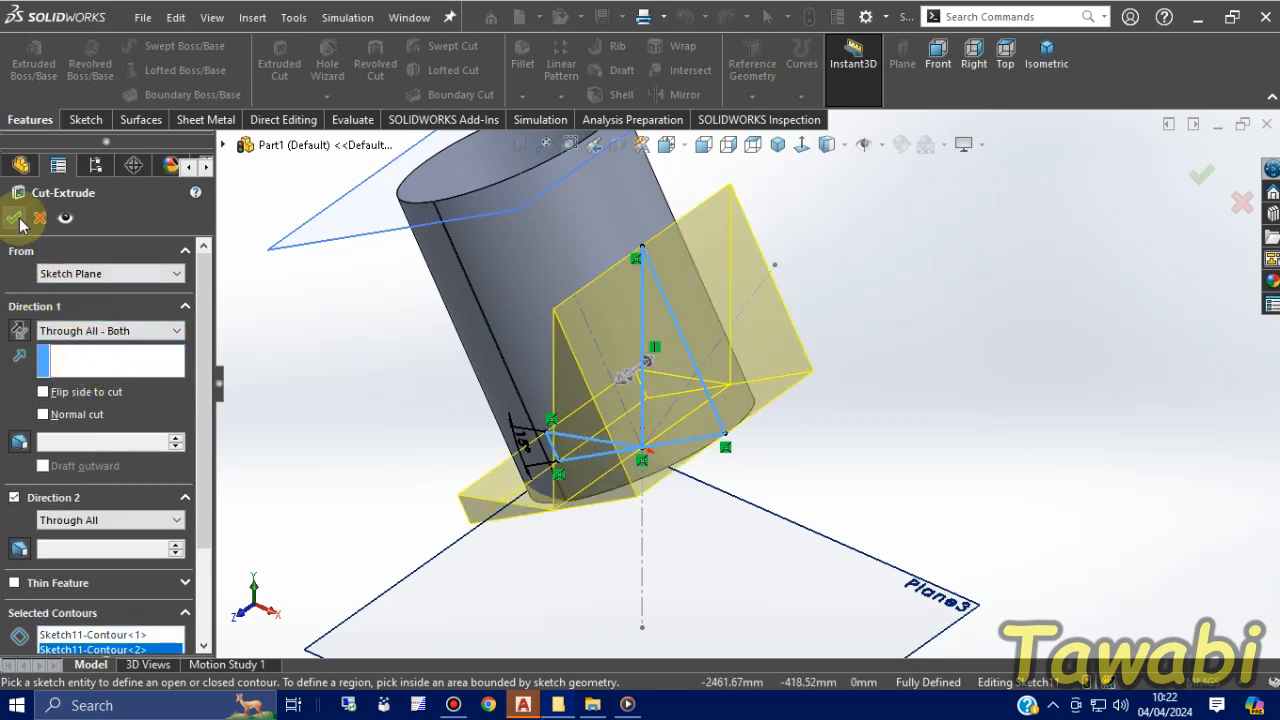
key("Return")
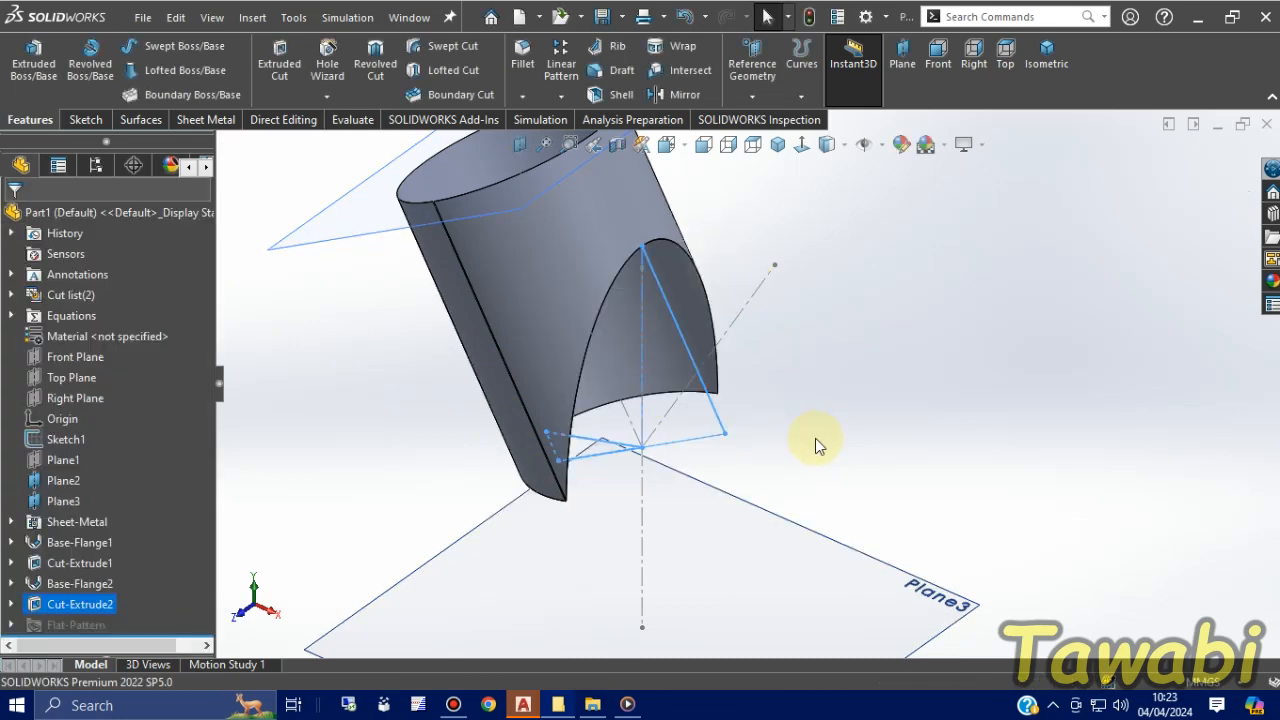
Flatten the trimmed cylinder body to examine its flat pattern
scroll(767, 439, "up", 3)
scroll(767, 439, "down", 1)
middle_click_drag(767, 439, 1088, 405)
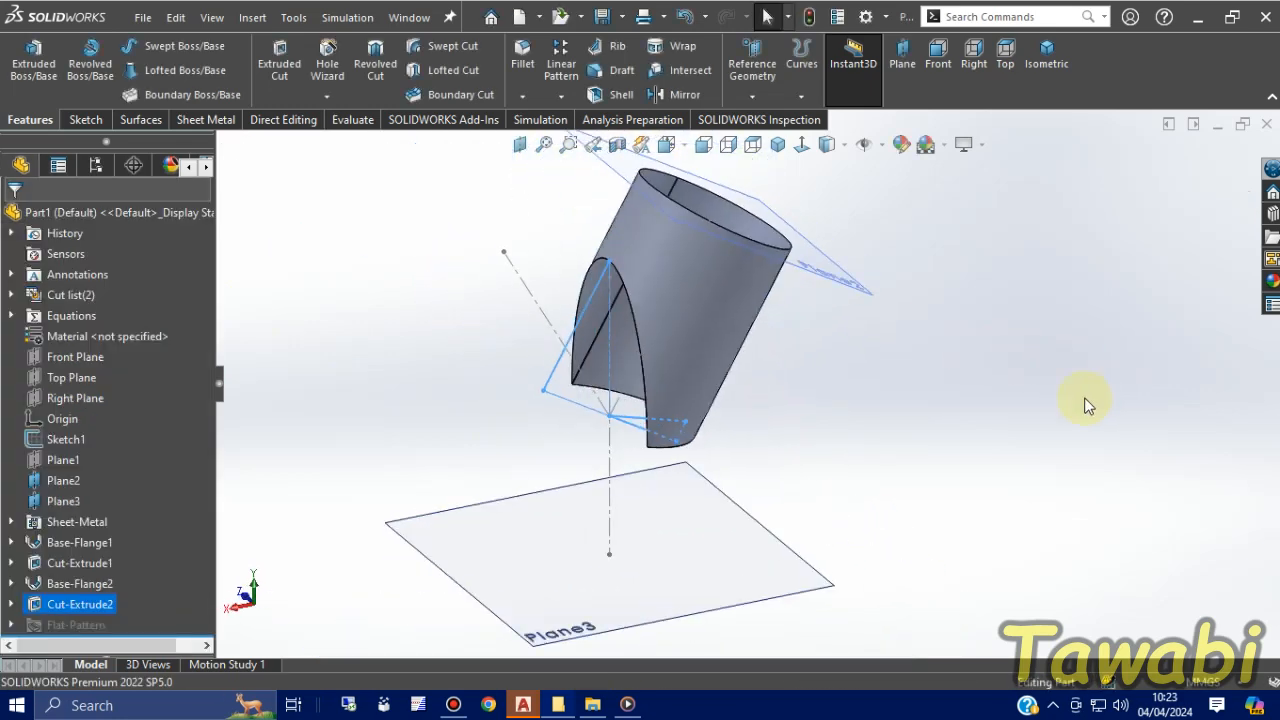
left_click(702, 330)
right_click(702, 330)
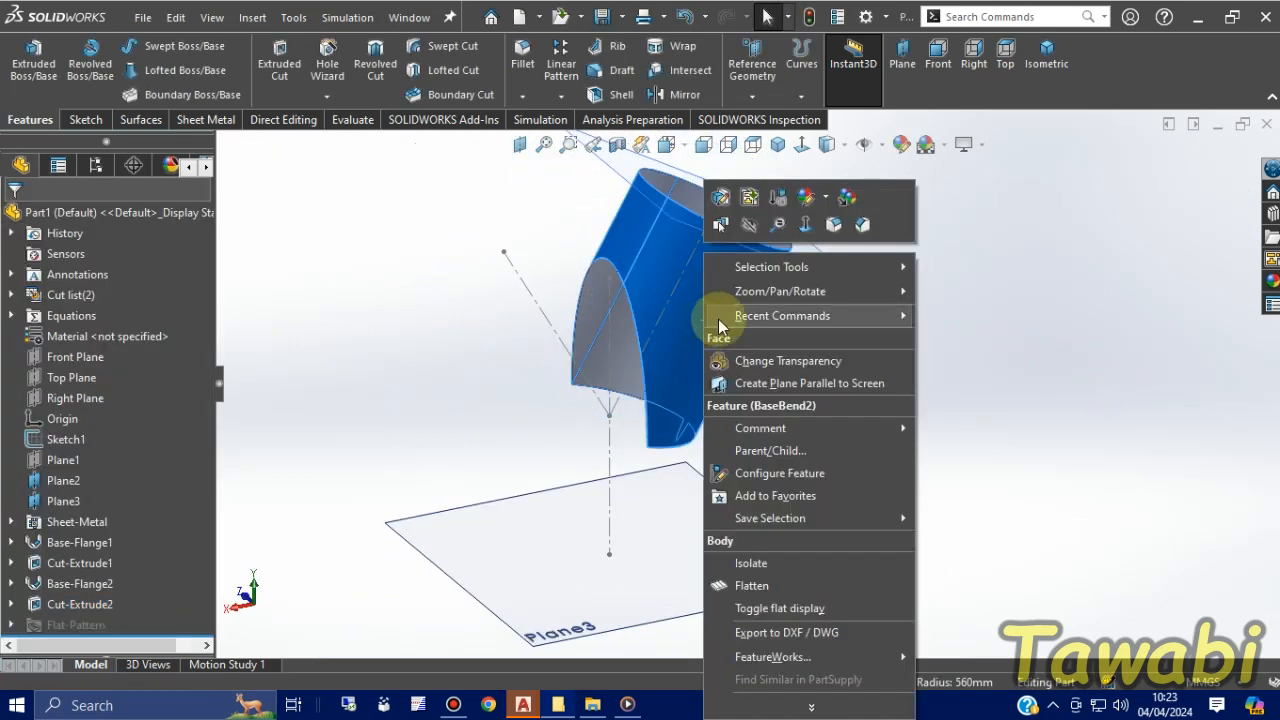
left_click(768, 585)
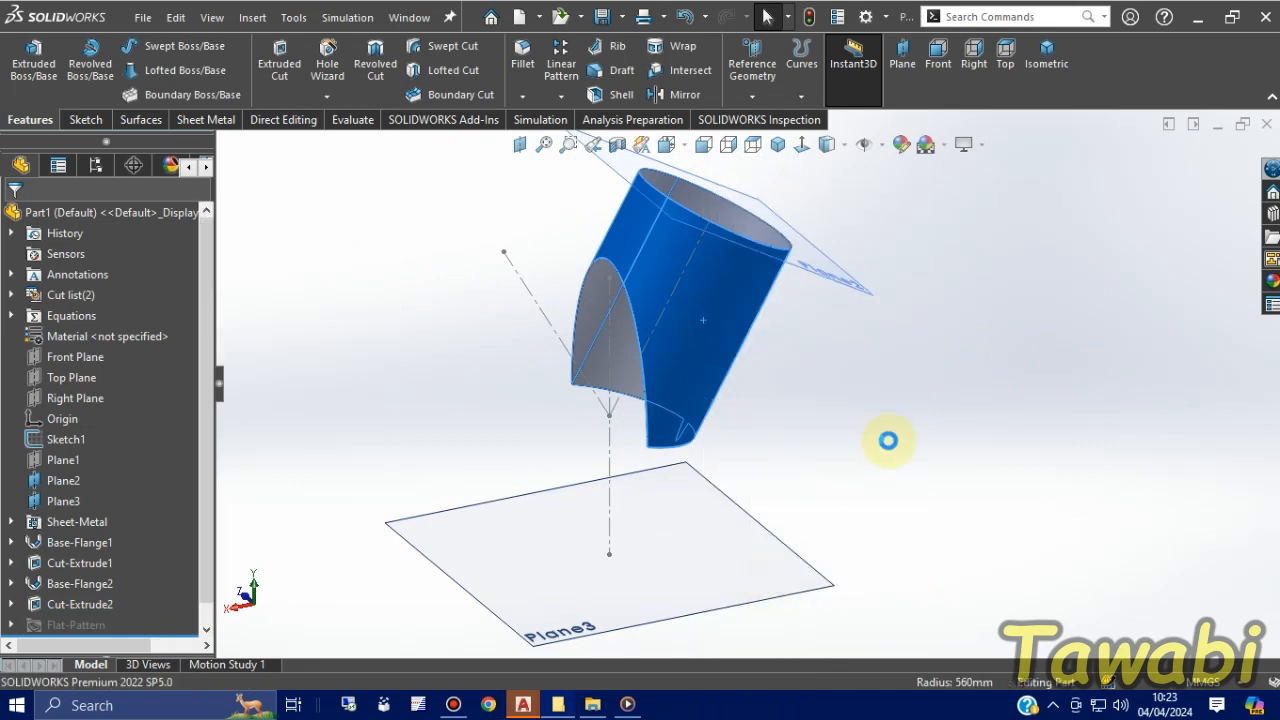
middle_click_drag(825, 437, 607, 324)
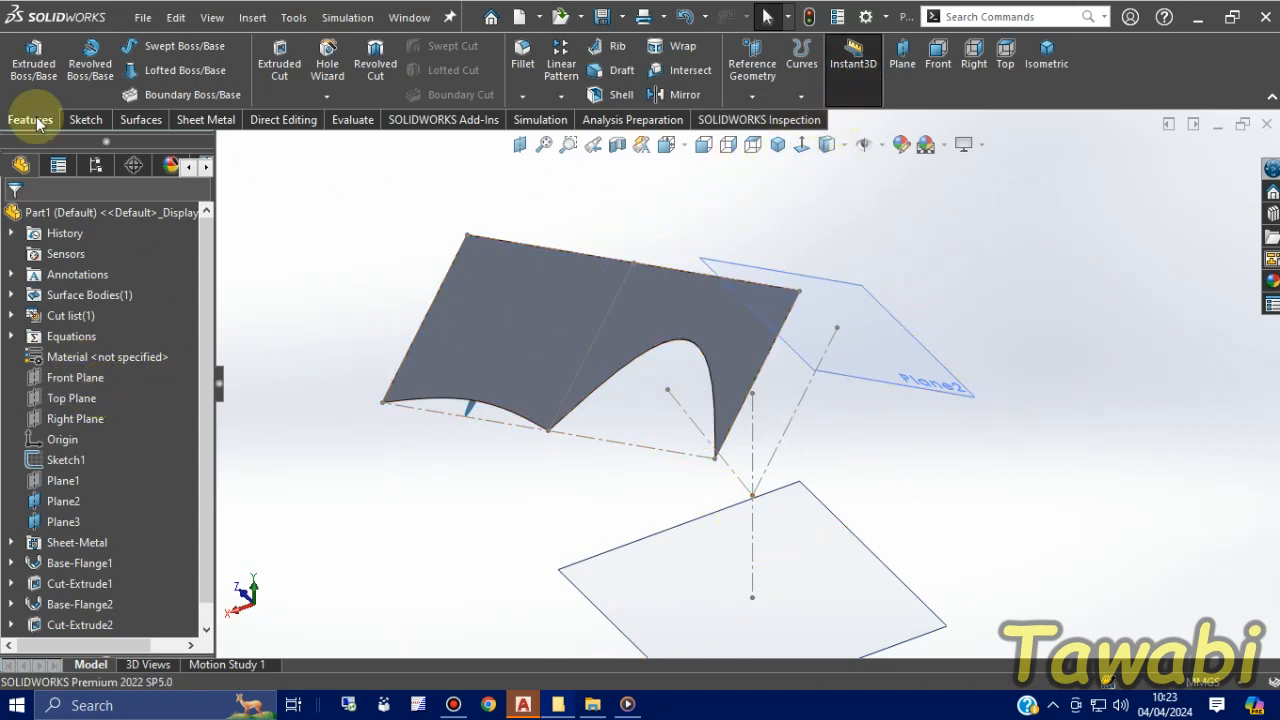
Return the flattened body to its folded state and inspect the trimmed end from several sides
left_click(205, 119)
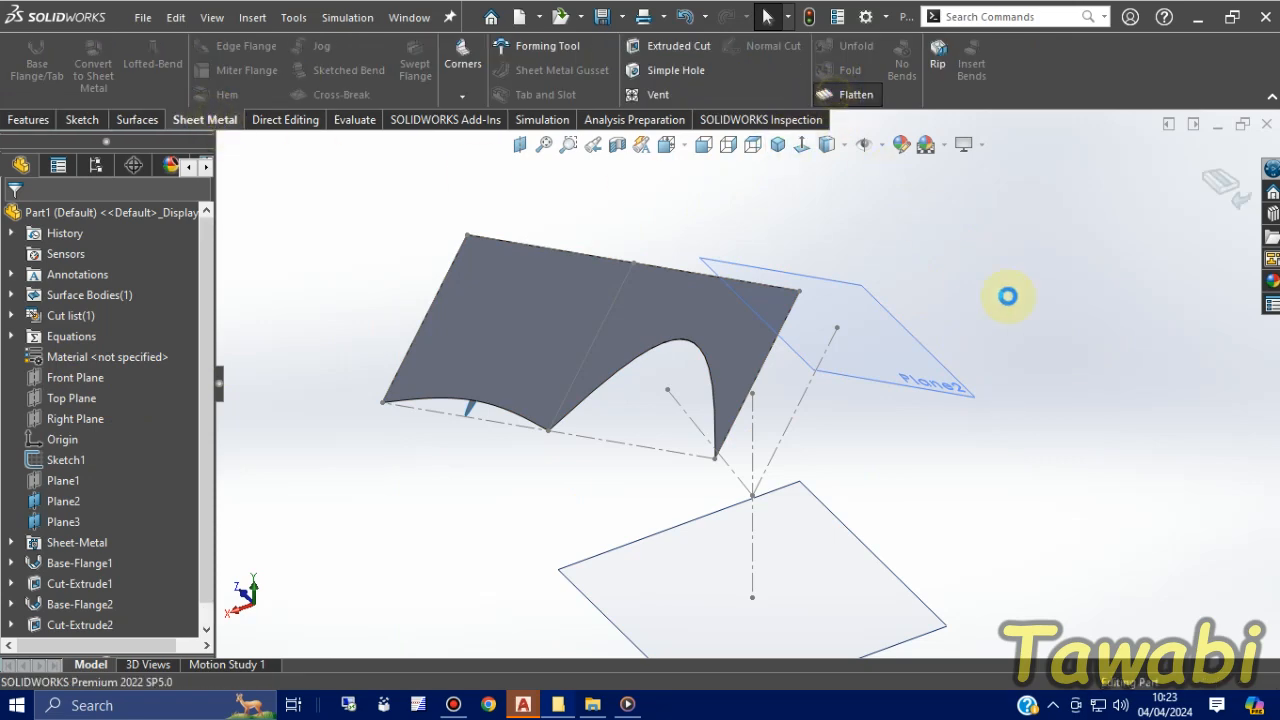
left_click(1007, 296)
middle_click_drag(1075, 494, 811, 406)
scroll(863, 434, "down", 3)
scroll(777, 414, "up", 4)
scroll(726, 366, "down", 3)
scroll(791, 410, "up", 1)
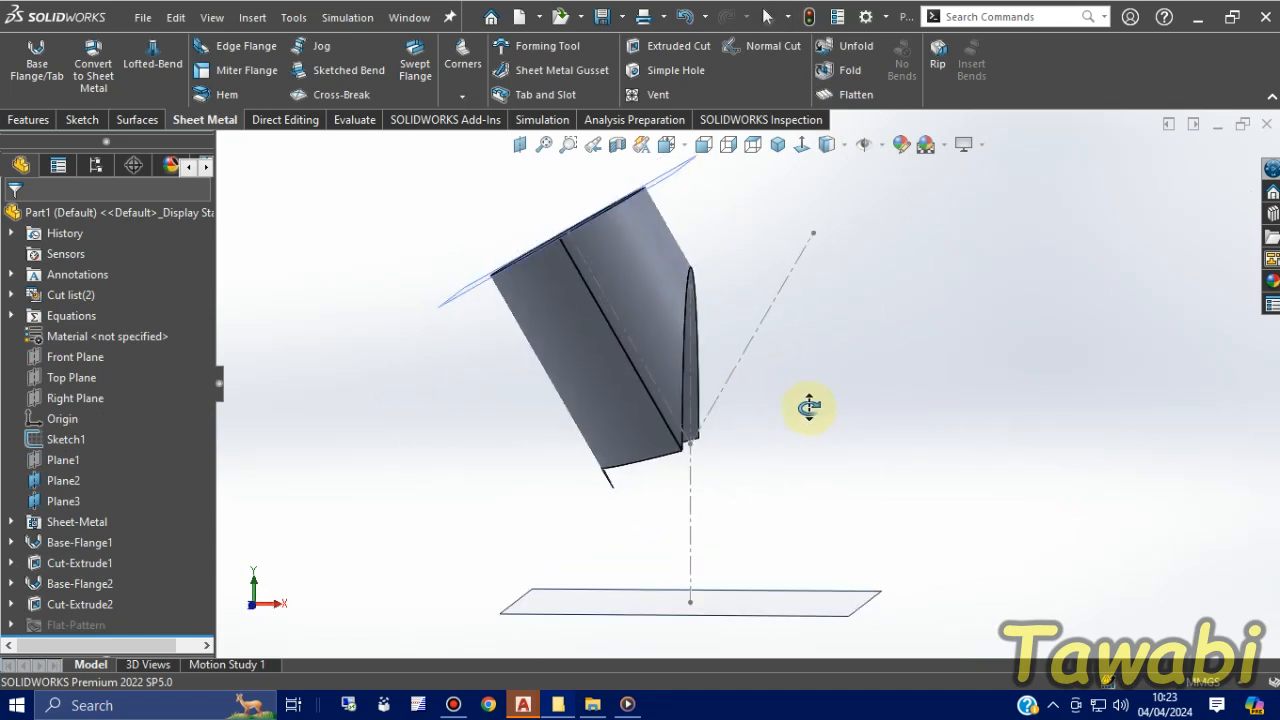
Hide the trimmed cylinder body and Plane2
left_click(651, 266)
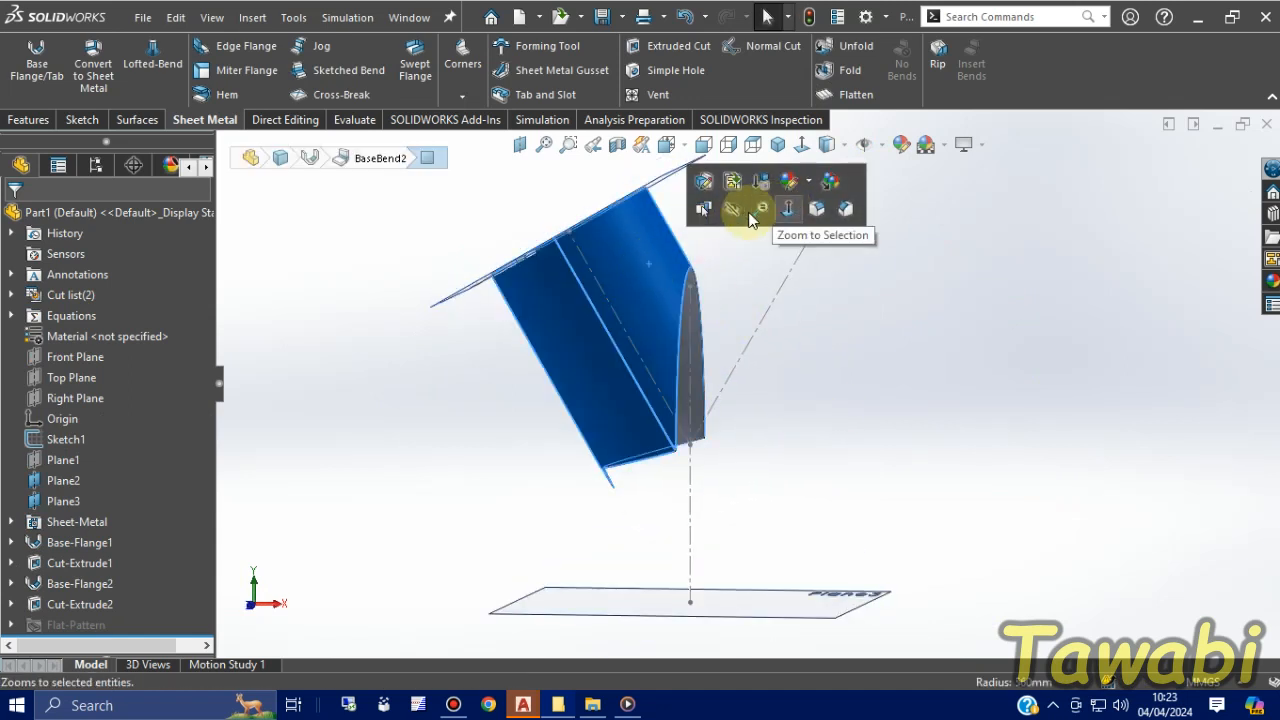
left_click(732, 209)
middle_click_drag(752, 314, 663, 240)
left_click(663, 240)
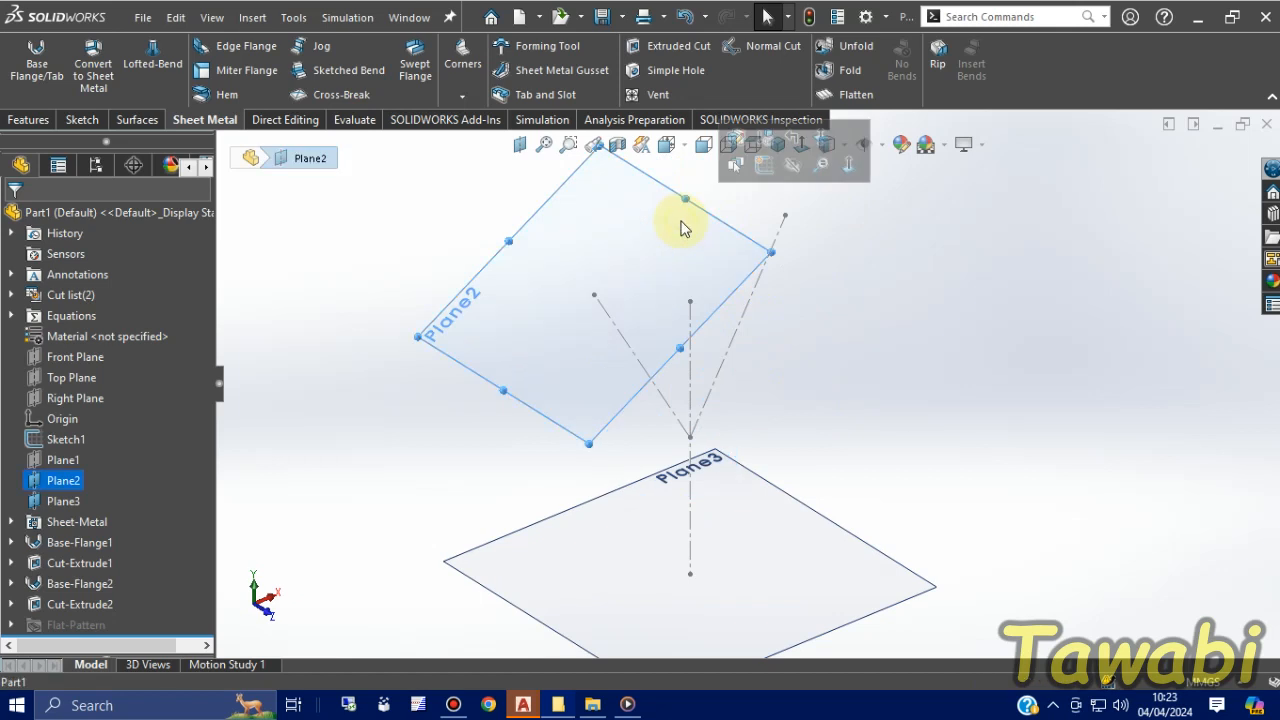
left_click(797, 175)
Open a sketch on Plane3 and draw a 1120 mm diameter circle centred on the lower end of the vertical centerline
scroll(789, 371, "up", 3)
left_click(771, 486)
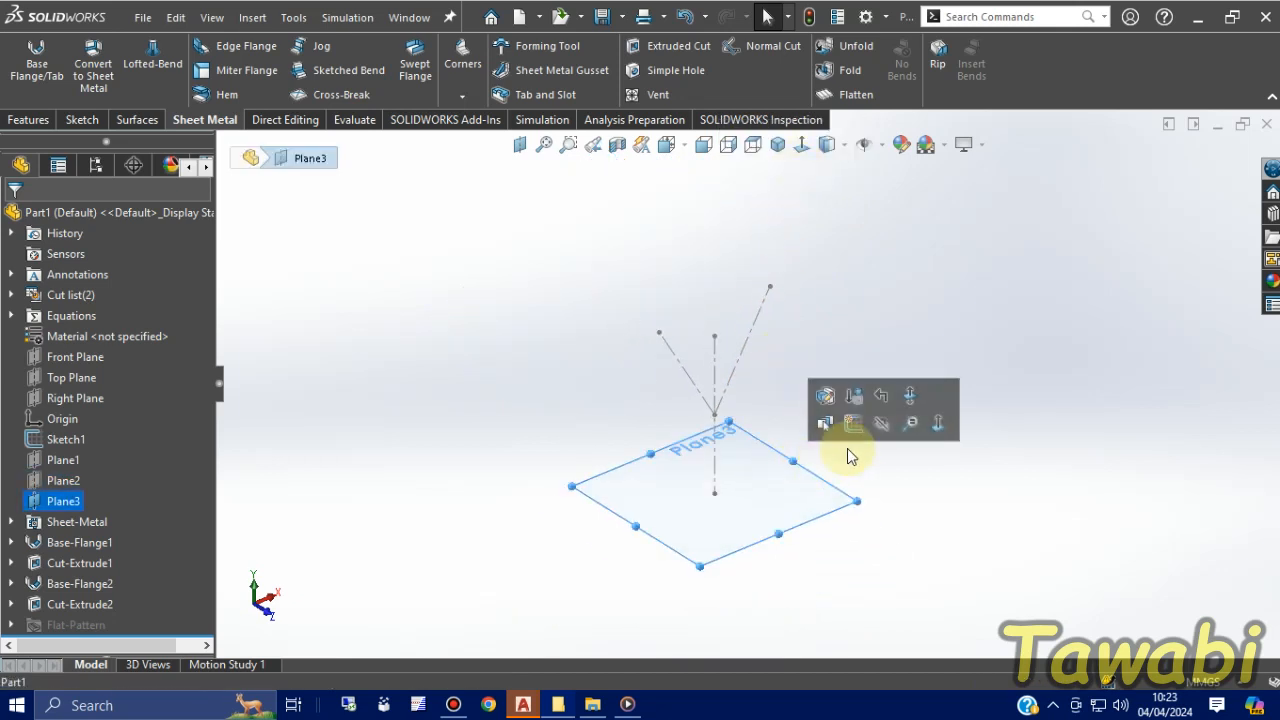
left_click(852, 424)
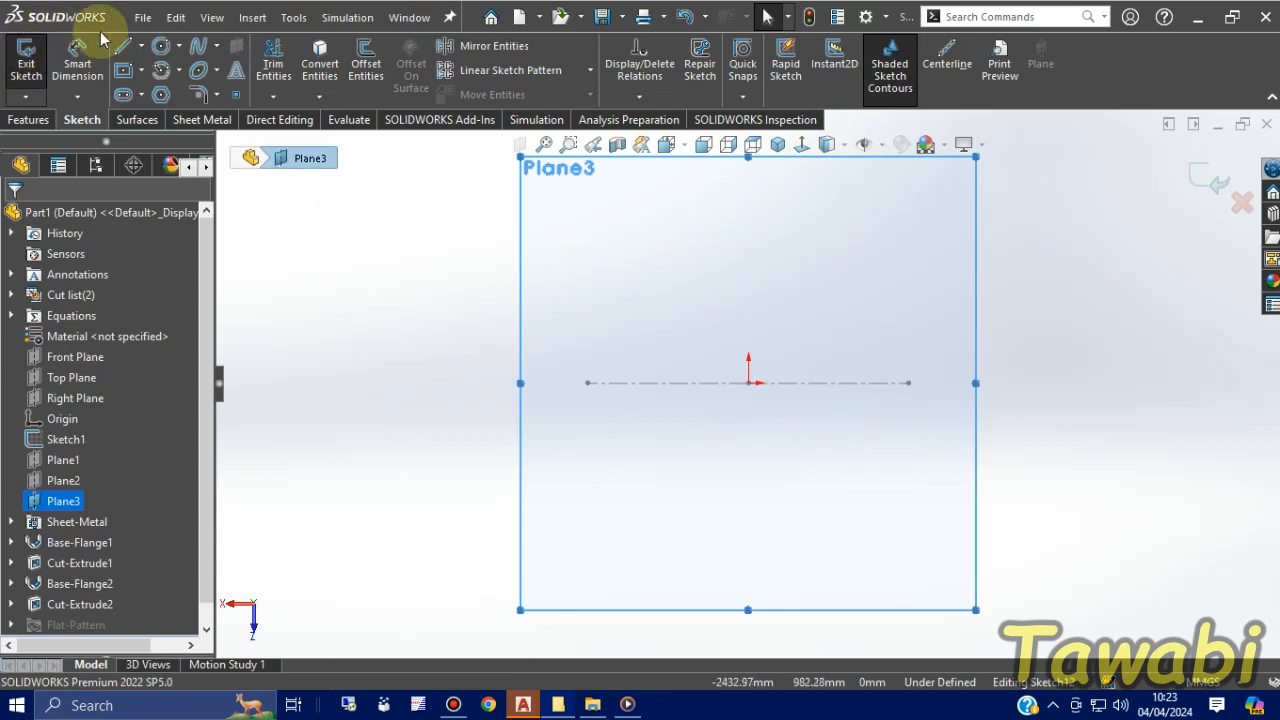
left_click(161, 46)
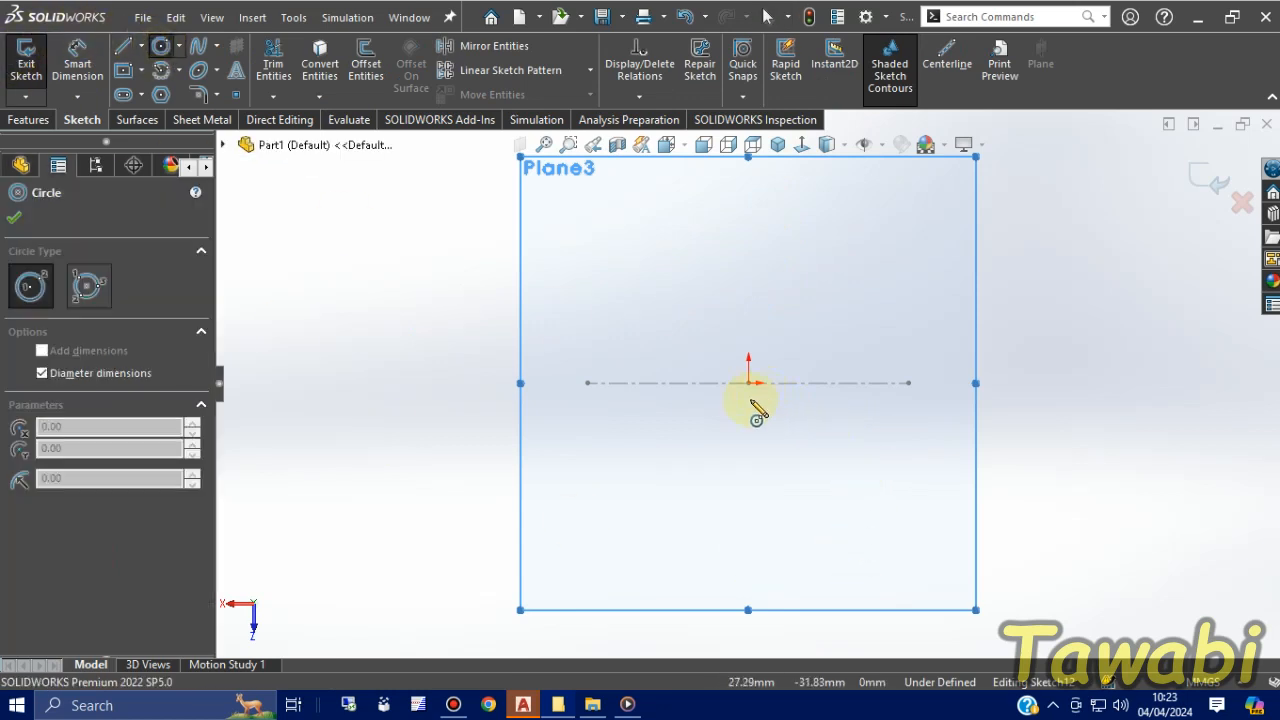
middle_click_drag(757, 410, 614, 541)
scroll(694, 391, "up", 4)
middle_click_drag(757, 466, 778, 502)
scroll(772, 503, "down", 3)
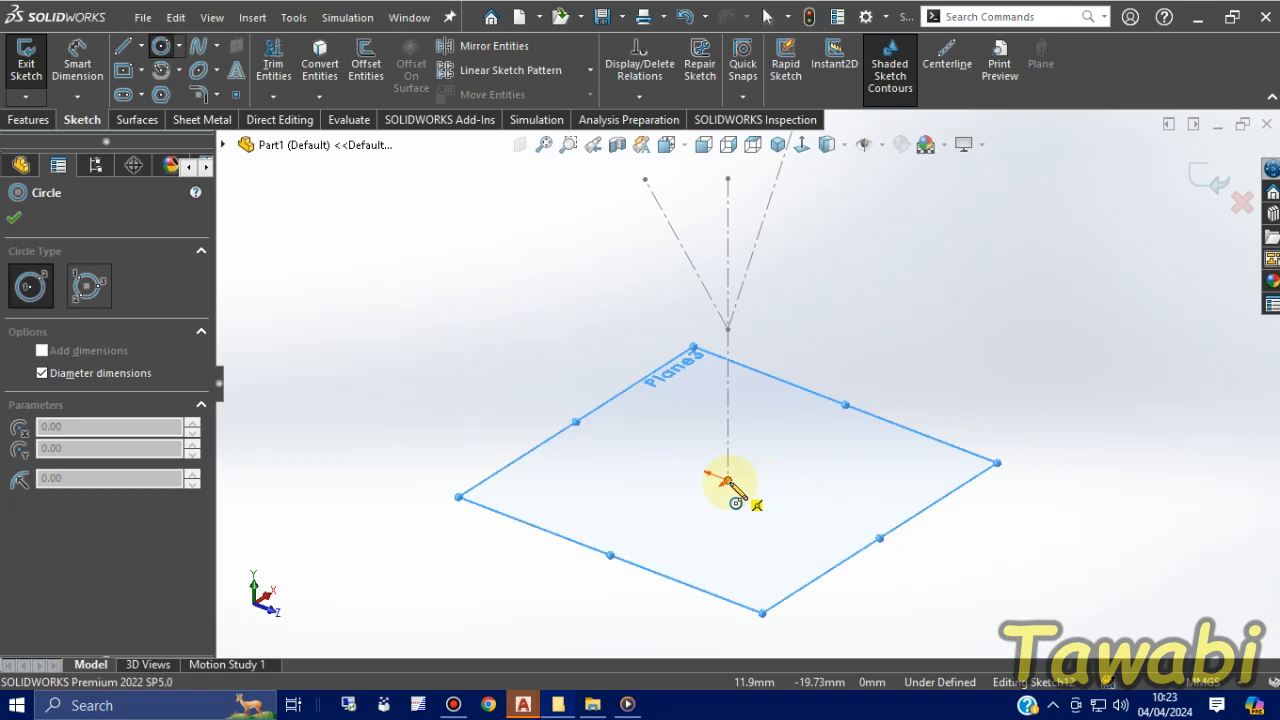
left_click_drag(727, 480, 765, 432)
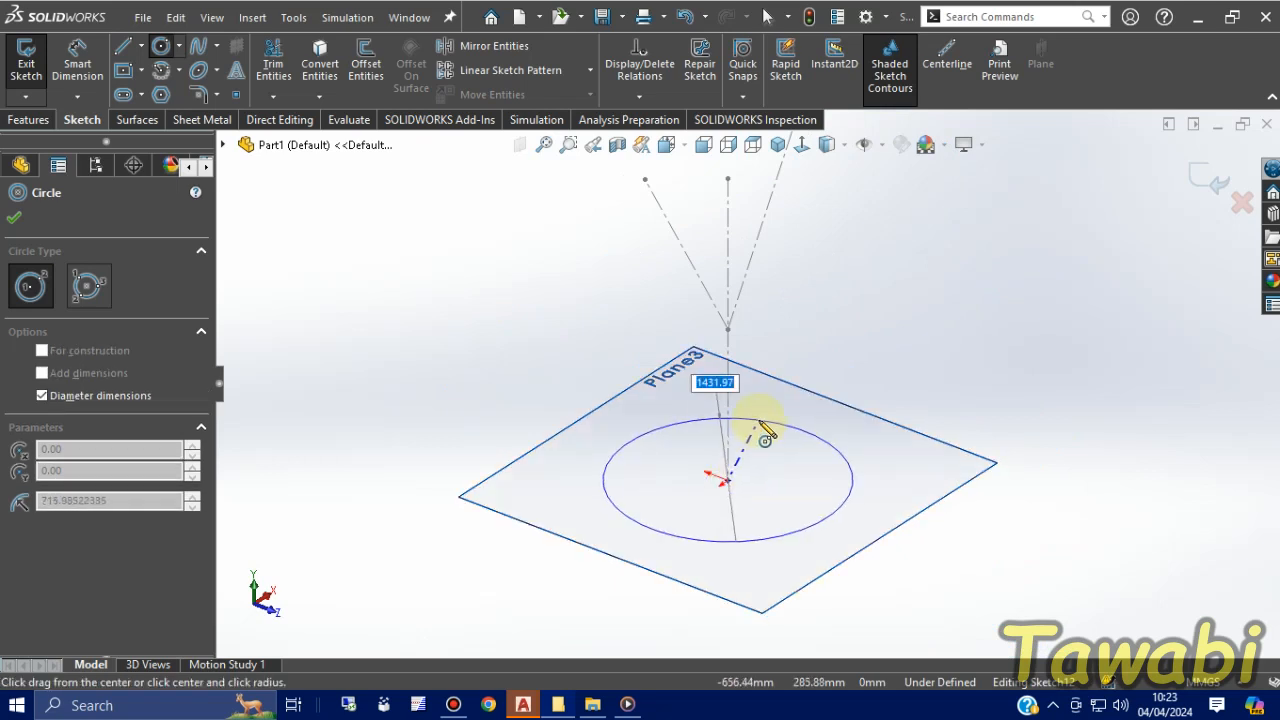
key("Return")
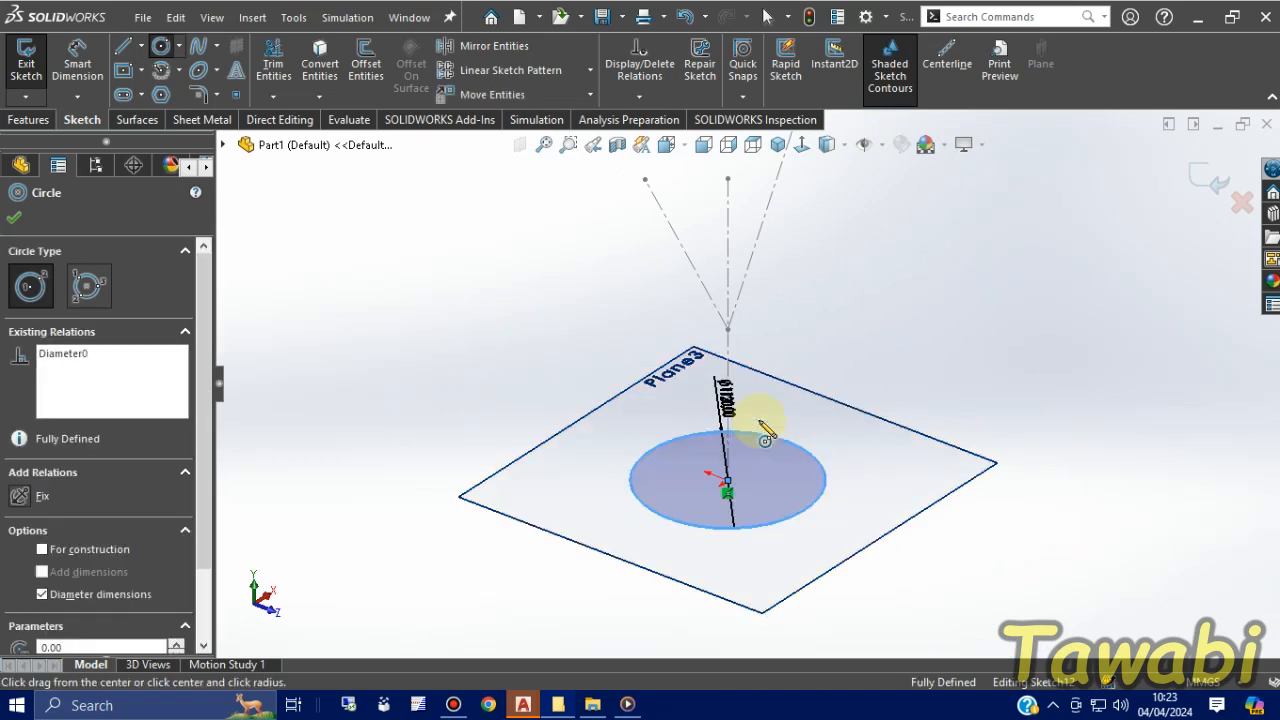
key("Escape")
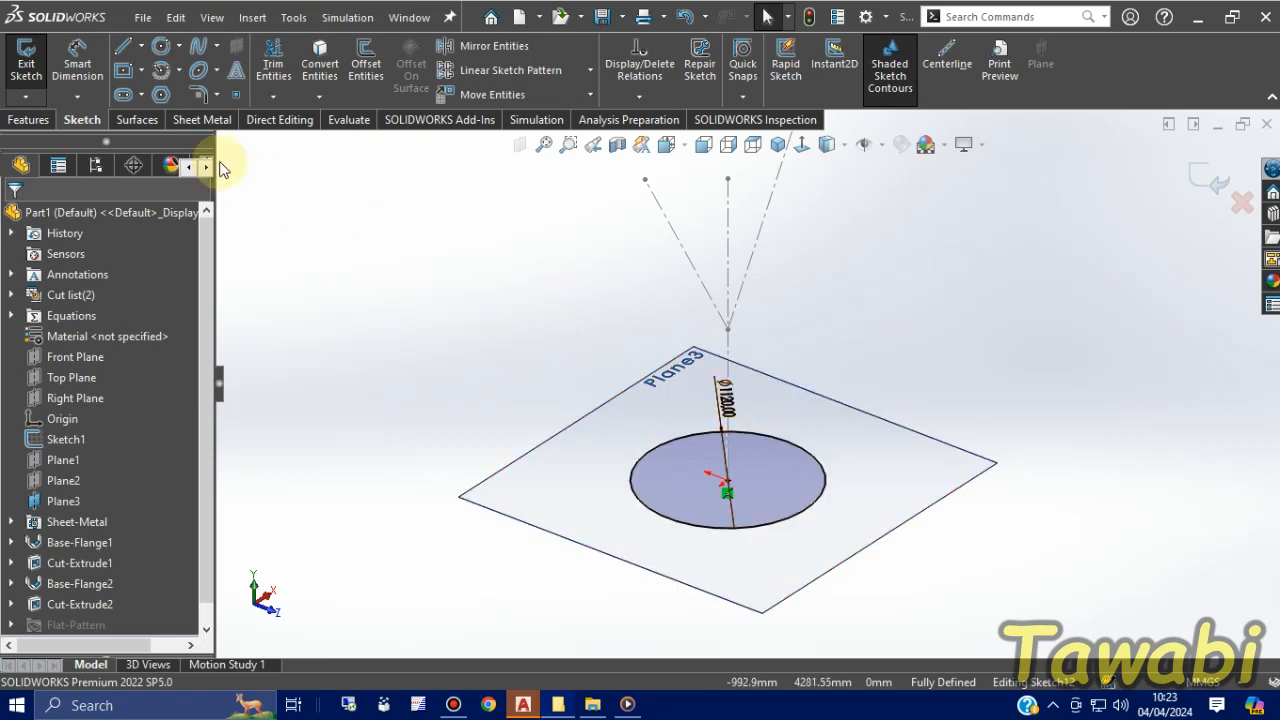
Draw a vertical construction centerline from the circle's centre to its edge
left_click(946, 55)
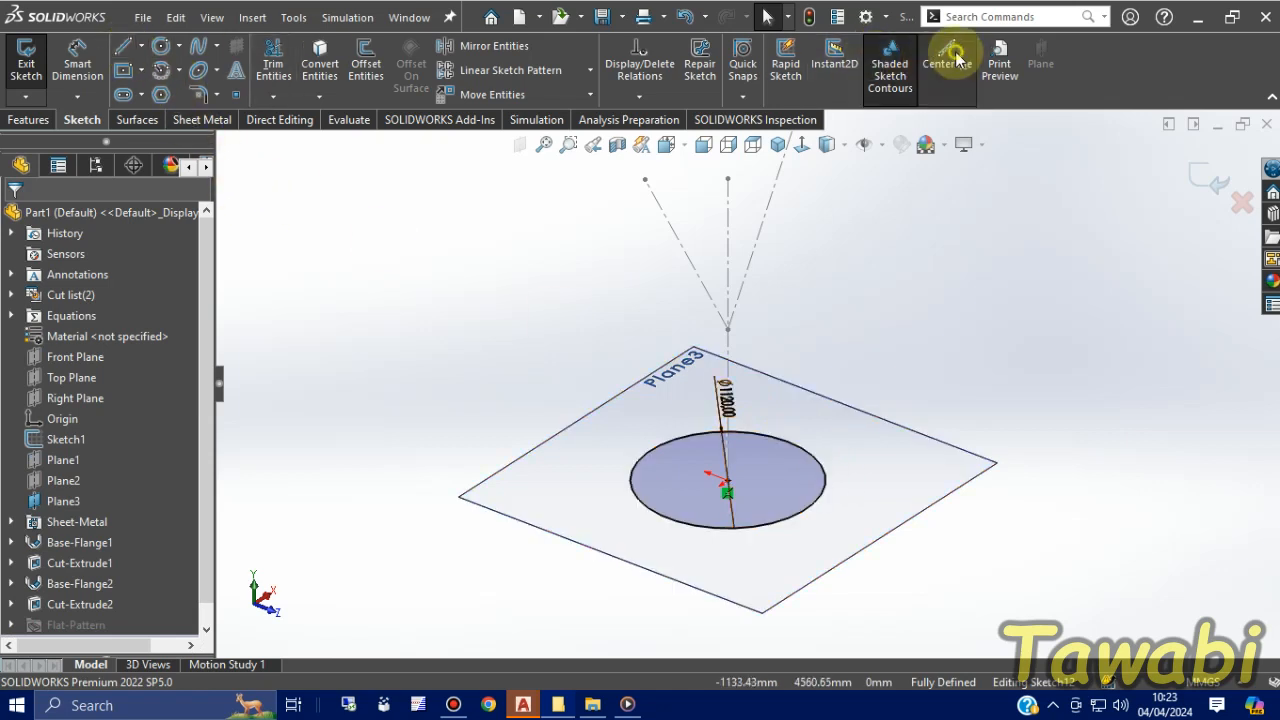
scroll(798, 487, "down", 4)
left_click(651, 442)
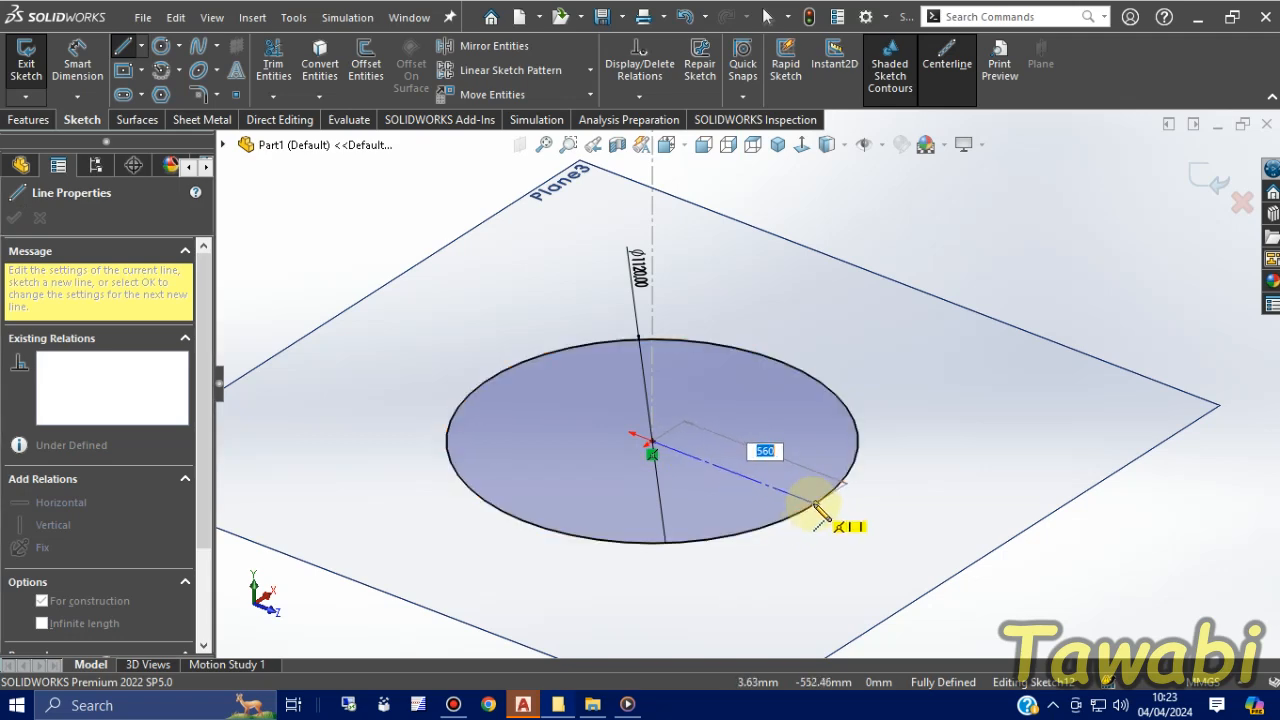
left_click(816, 505)
key("Escape")
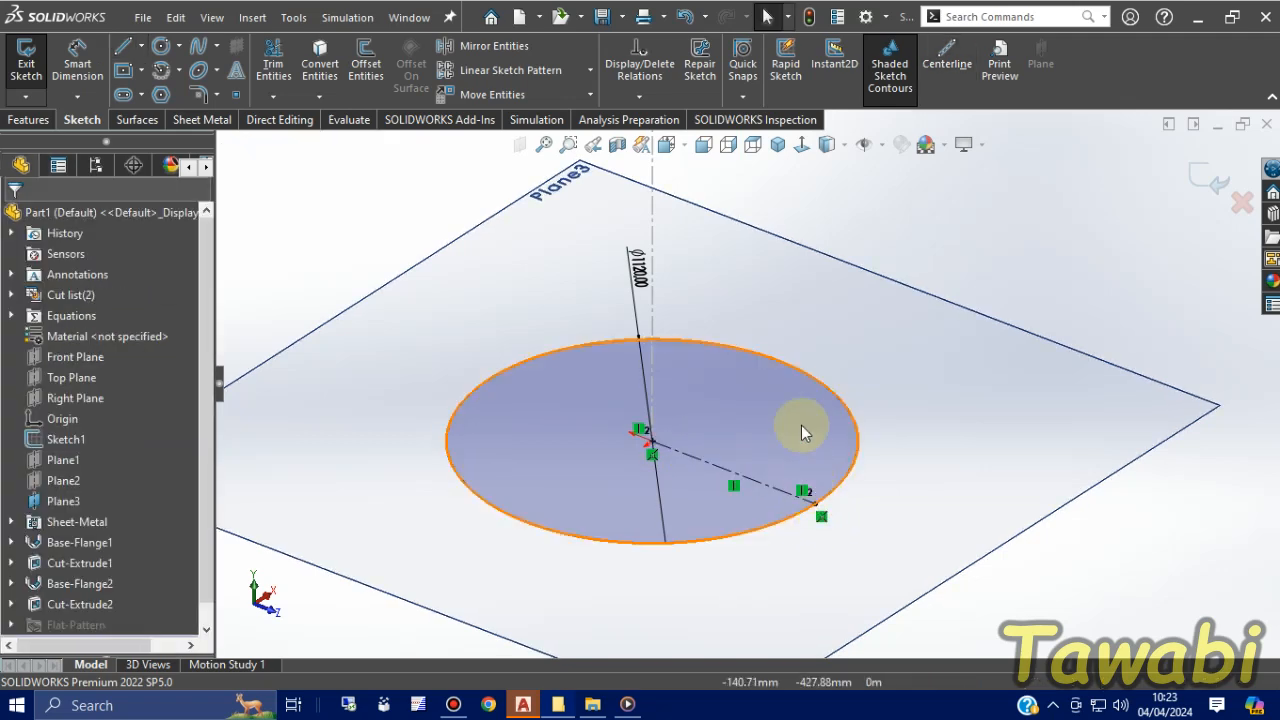
Draw a second centerline from the circle's centre to its edge, at a slight angle to the first
left_click(951, 62)
scroll(655, 452, "down", 2)
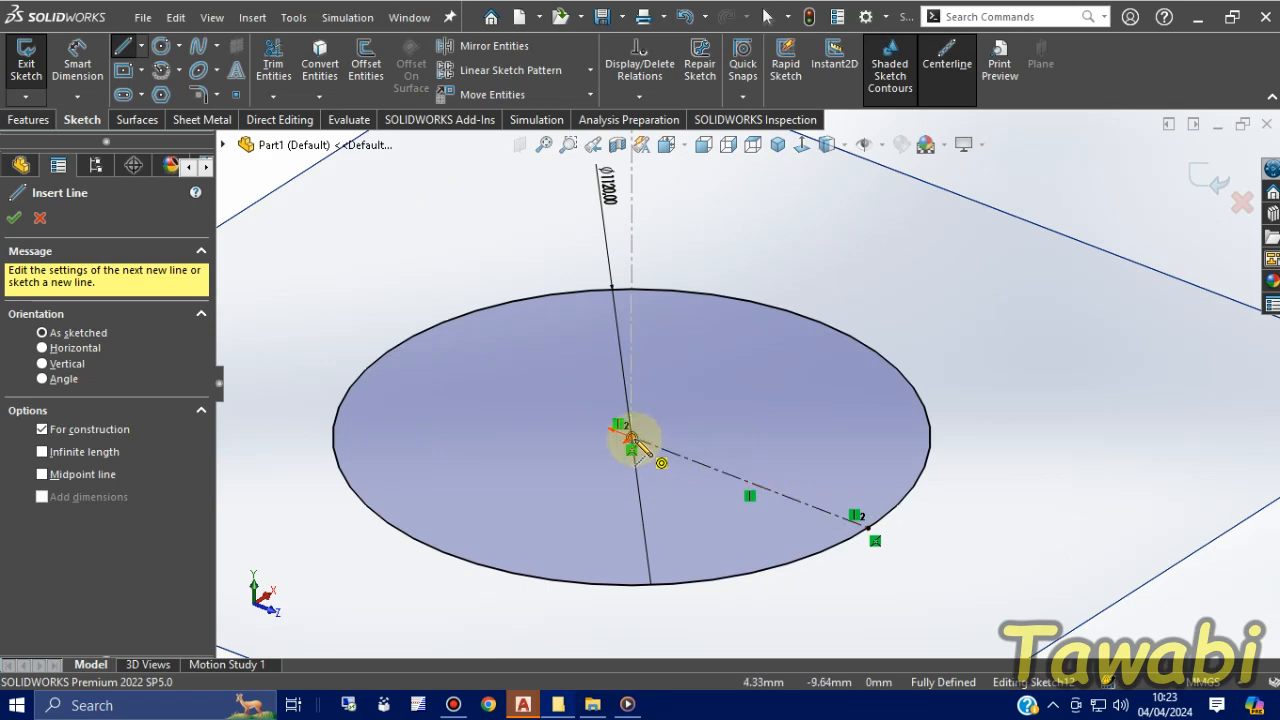
left_click(631, 438)
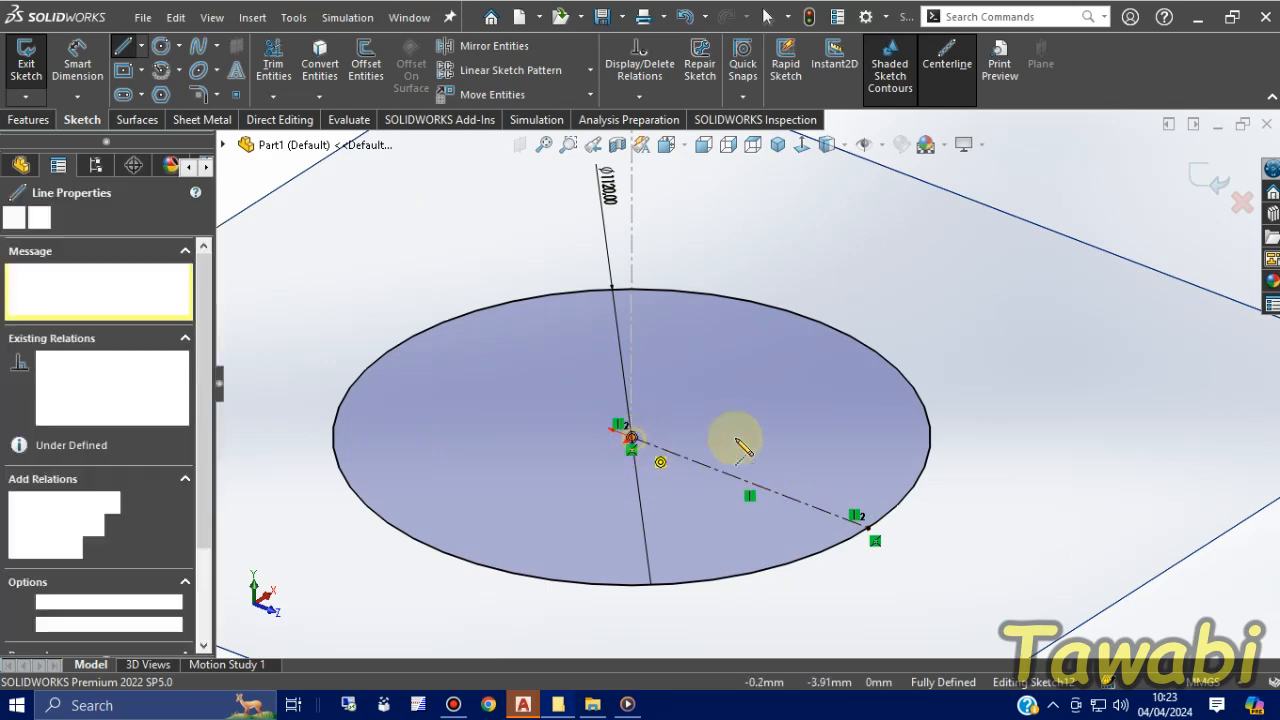
left_click(934, 512)
key("Escape")
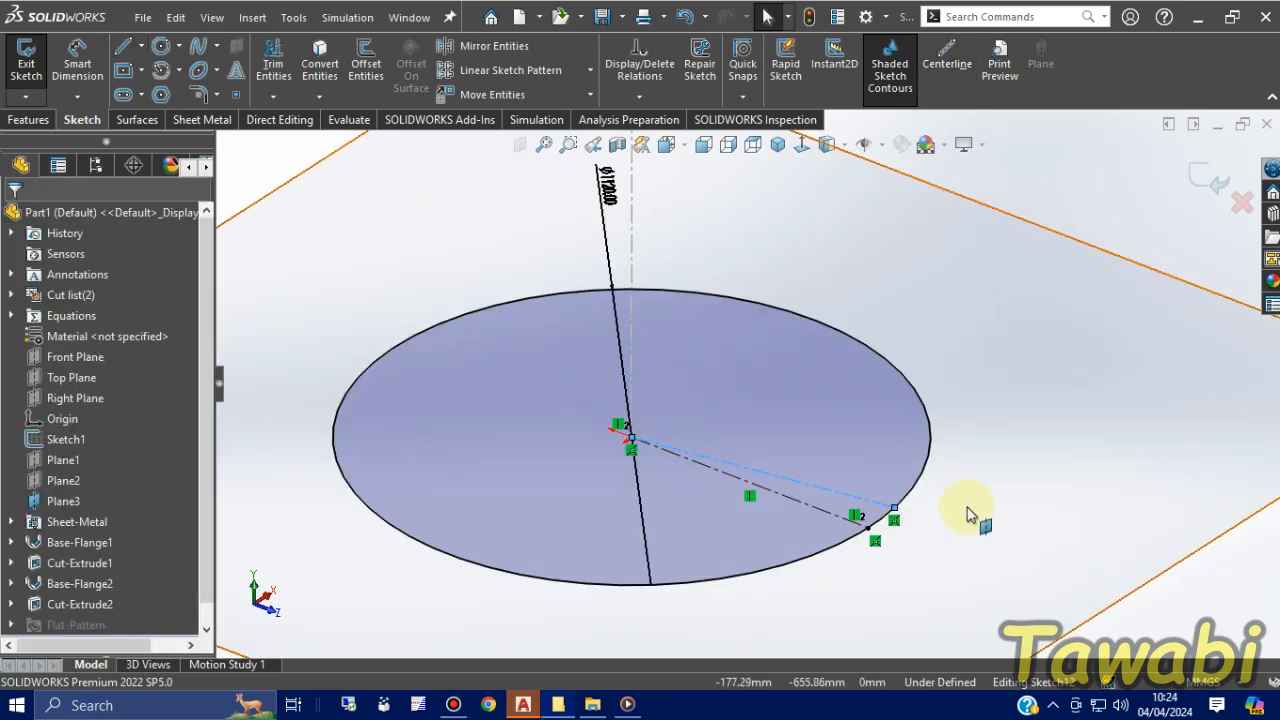
Dimension the angle between the two centerlines as 0.25°
left_click(80, 62)
left_click(840, 524)
left_click(870, 505)
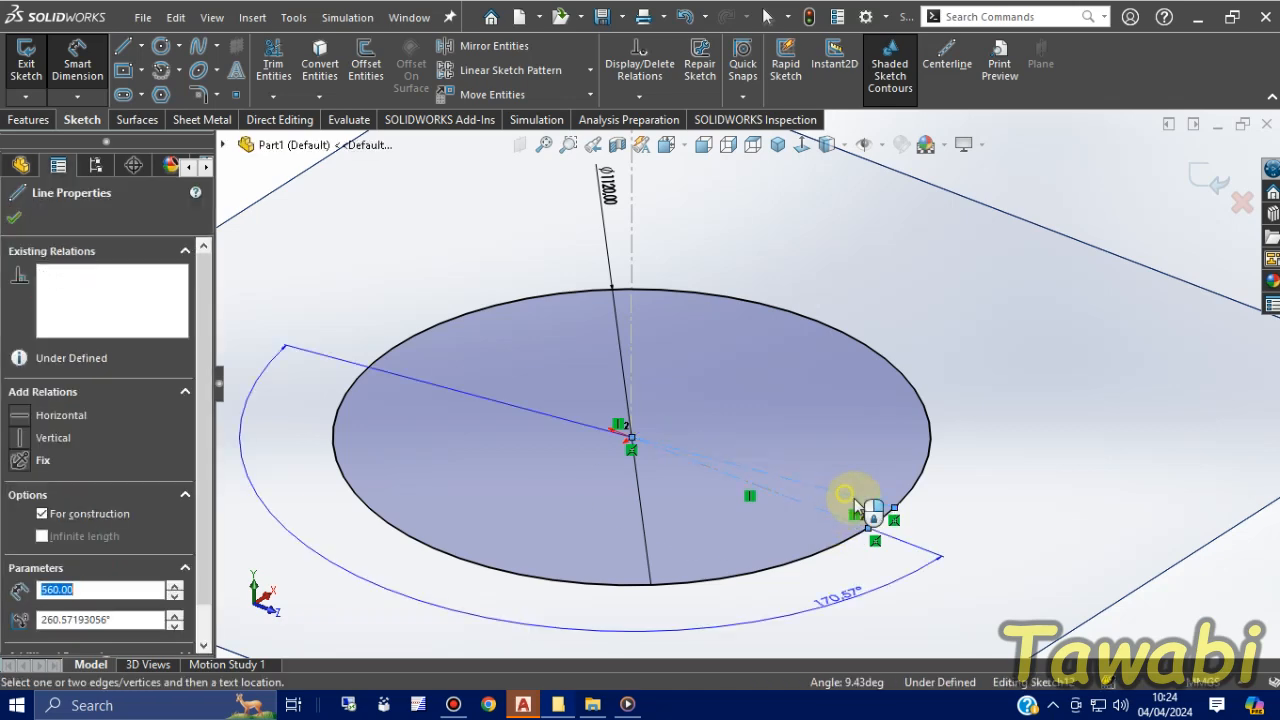
left_click(962, 560)
type("0.25")
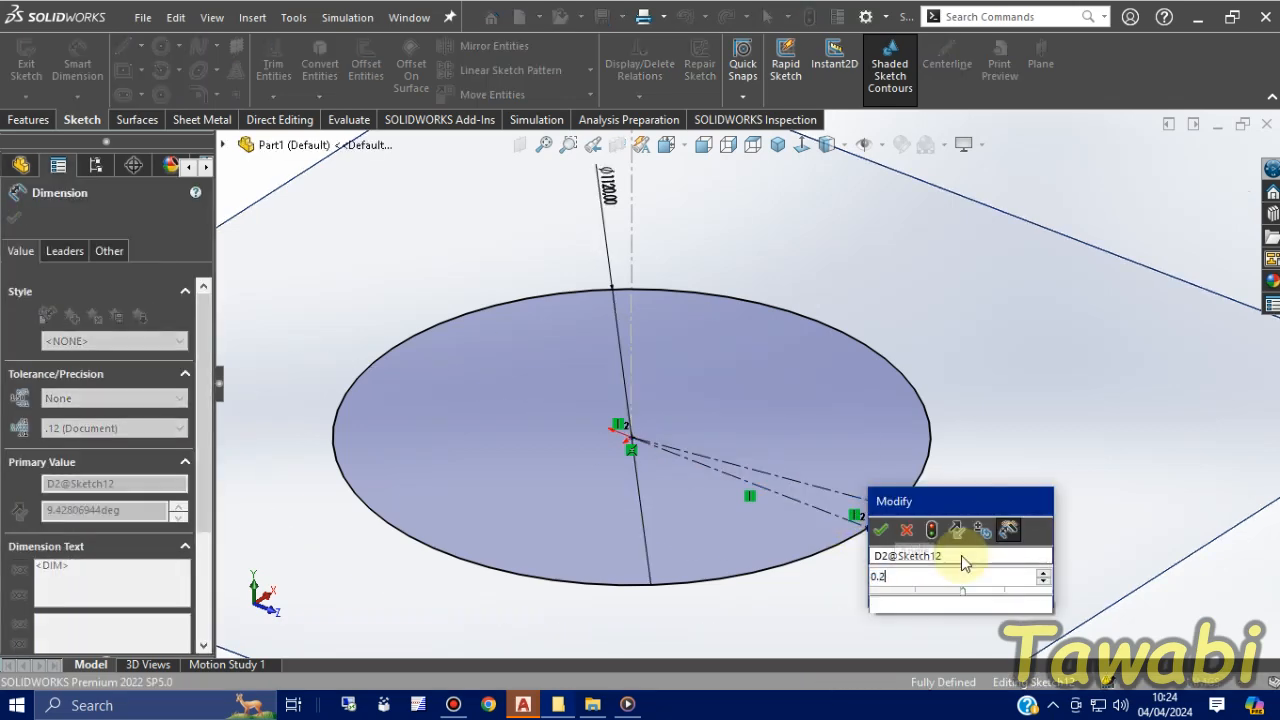
key("Return")
key("Escape")
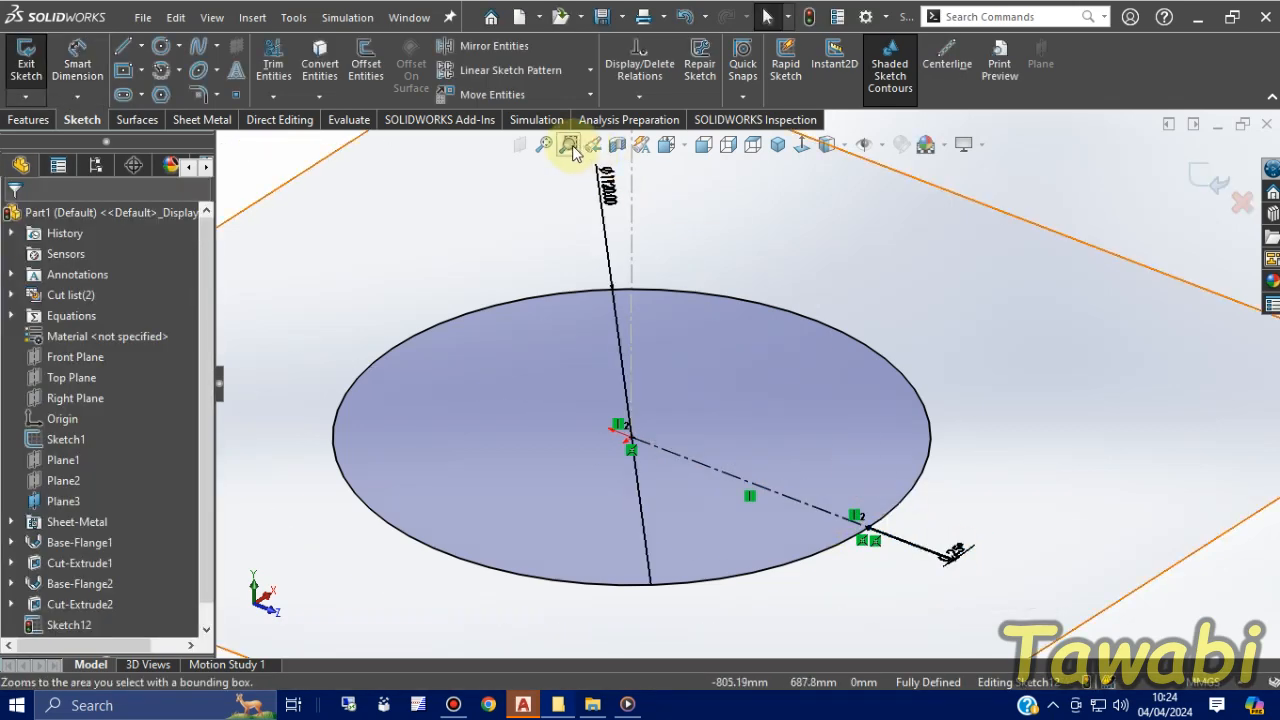
Mirror the angled centerline about the middle centerline of the circle
left_click(568, 145)
left_click_drag(880, 553, 865, 517)
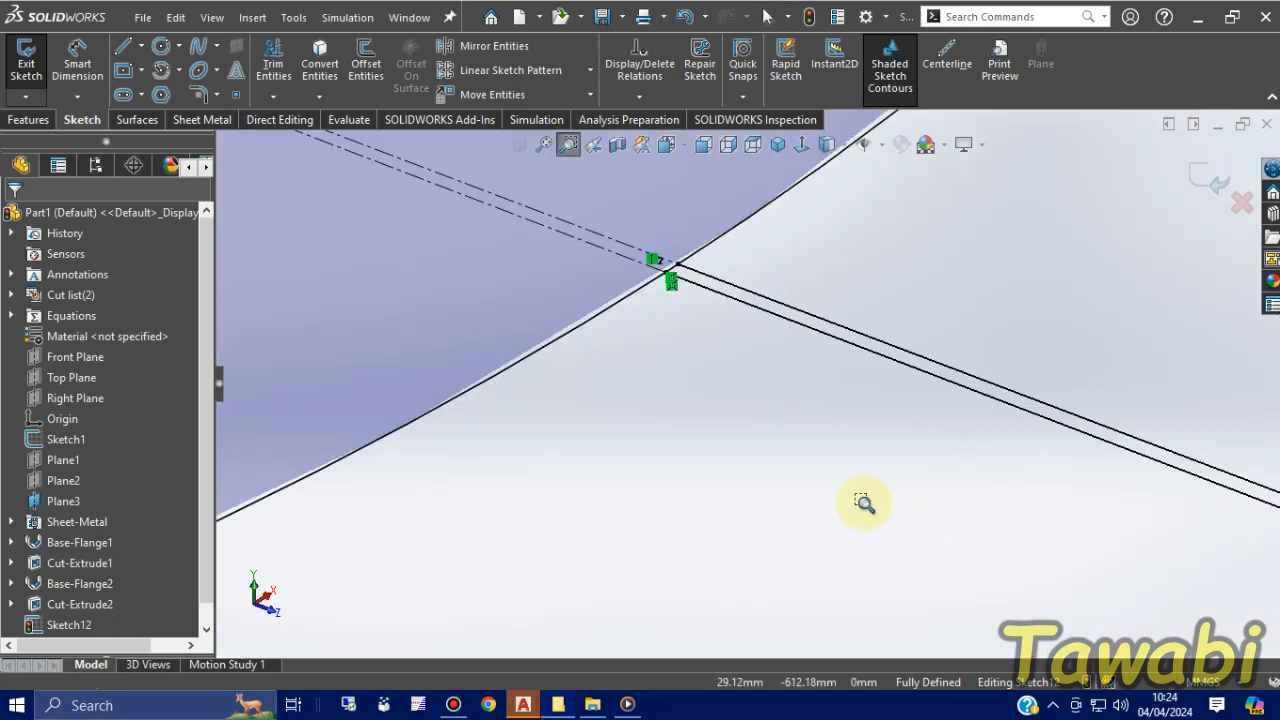
scroll(680, 240, "down", 5)
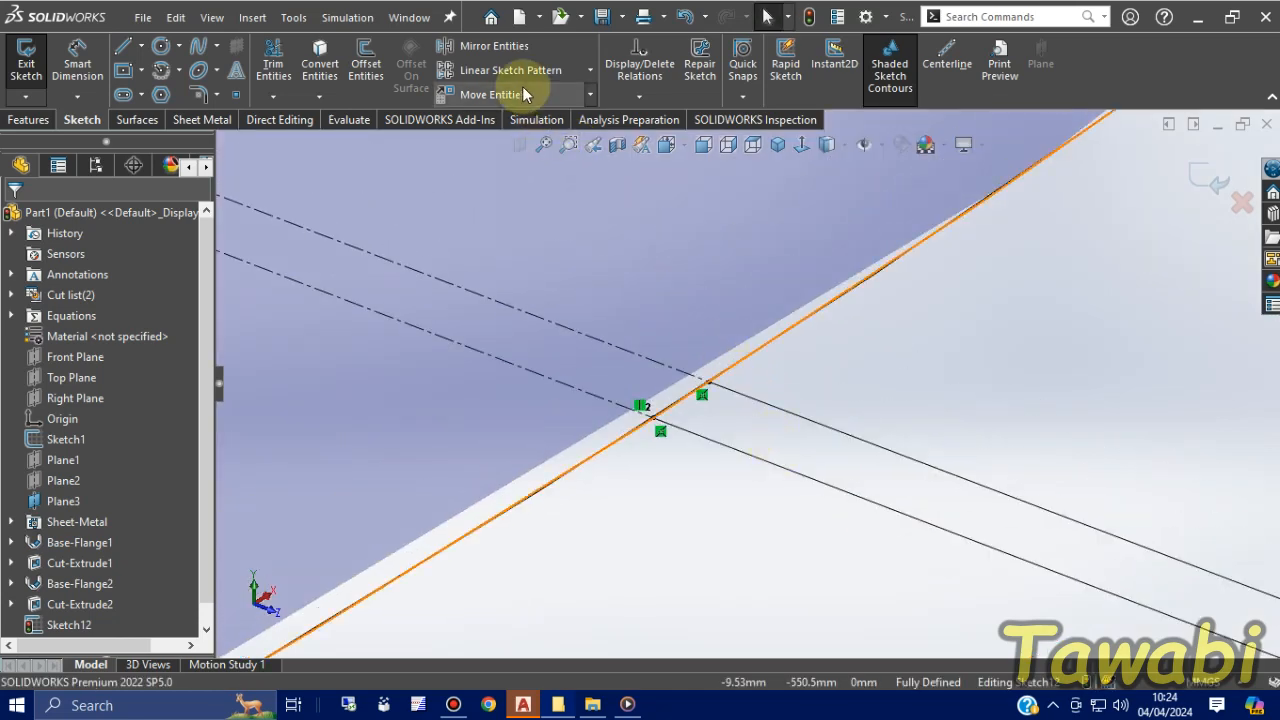
left_click(488, 46)
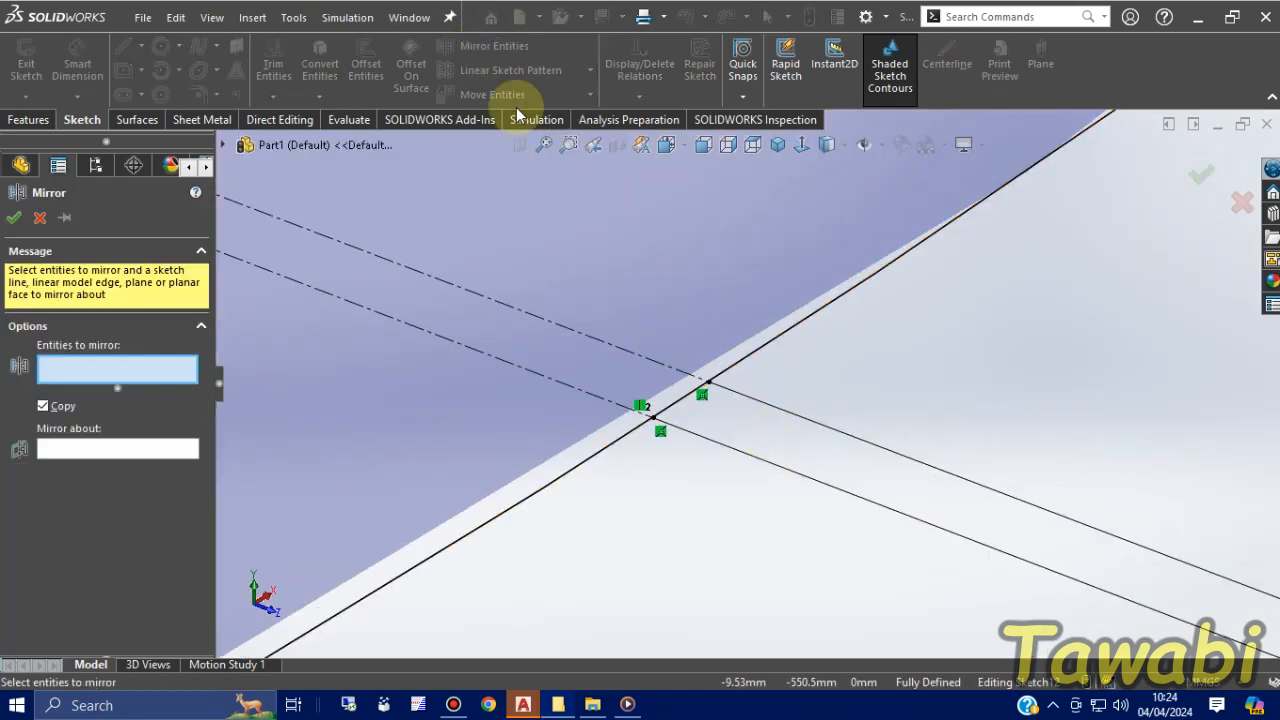
left_click(634, 351)
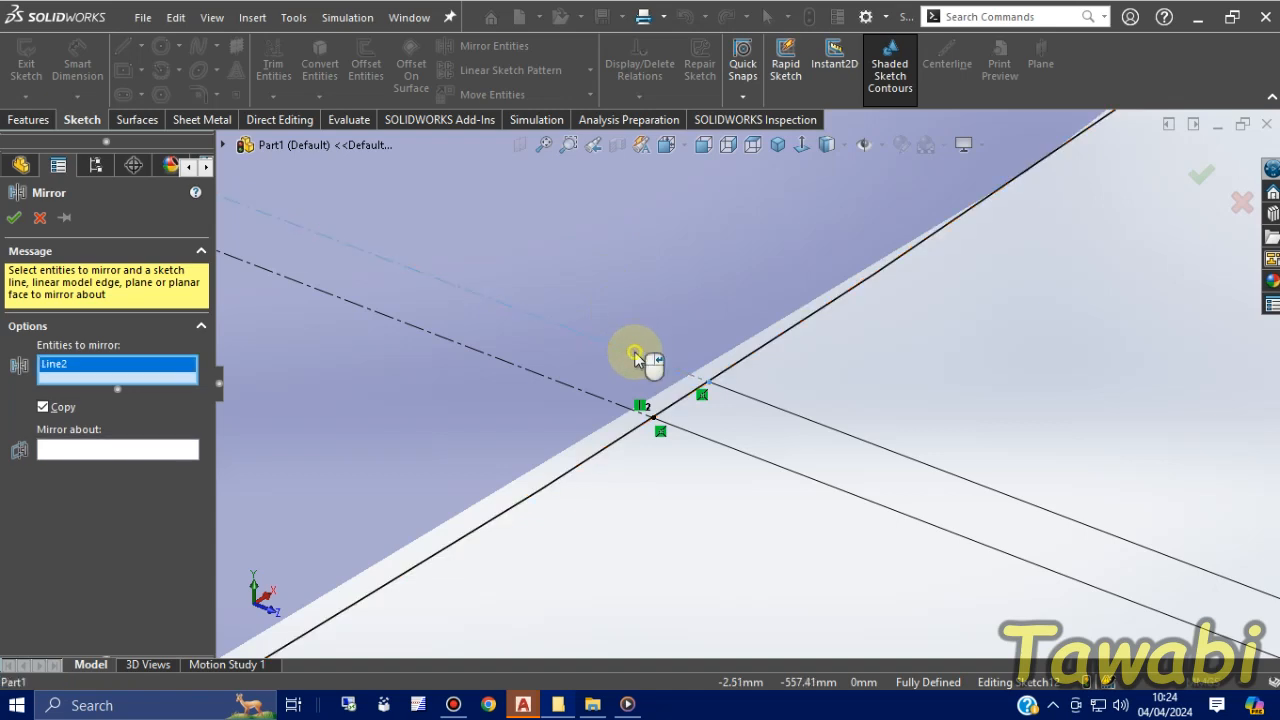
left_click(608, 403)
key("Return")
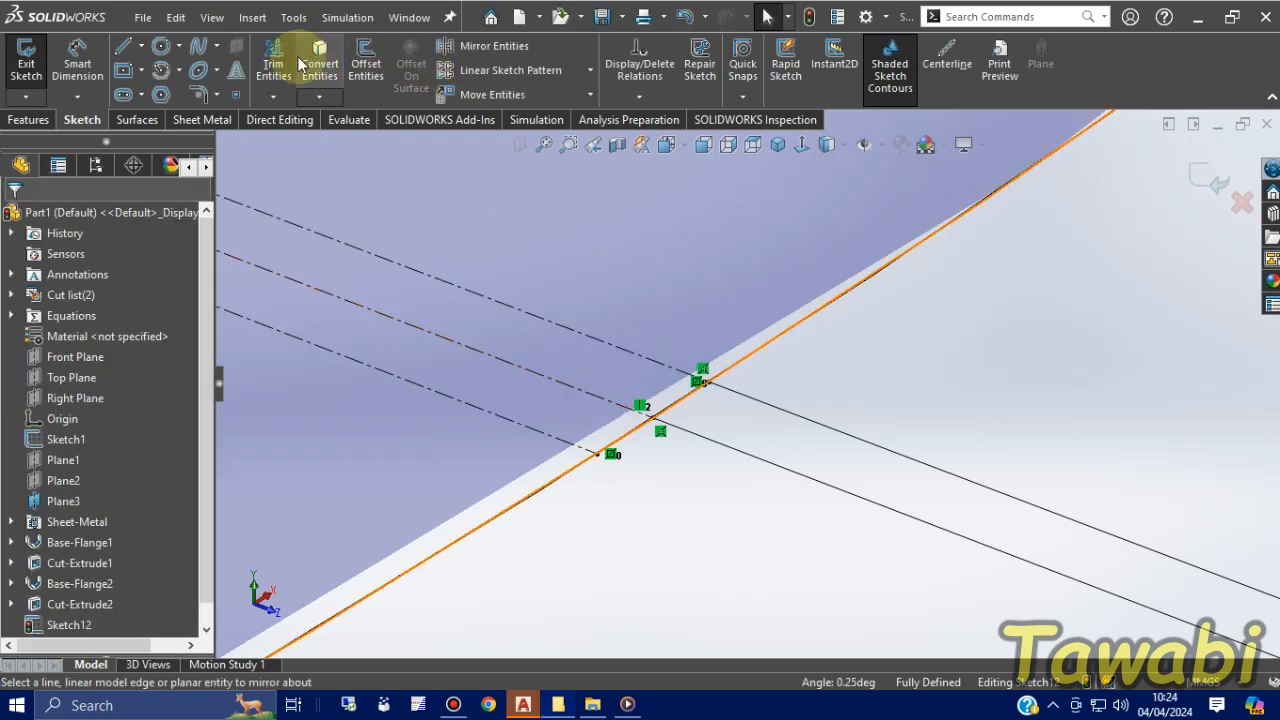
Trim away the middle centerline and the short arc between the two outer centerlines to leave a narrow slit in the circle
left_click(273, 65)
left_click_drag(655, 448, 620, 390)
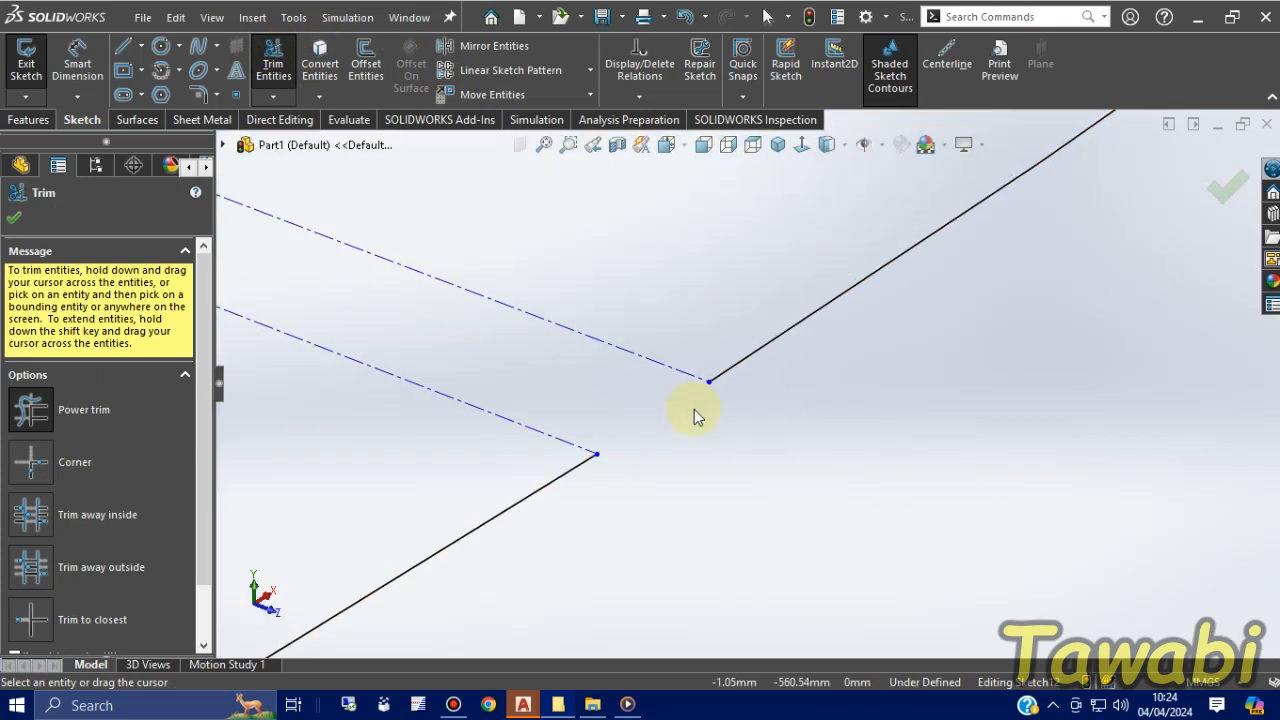
left_click(12, 218)
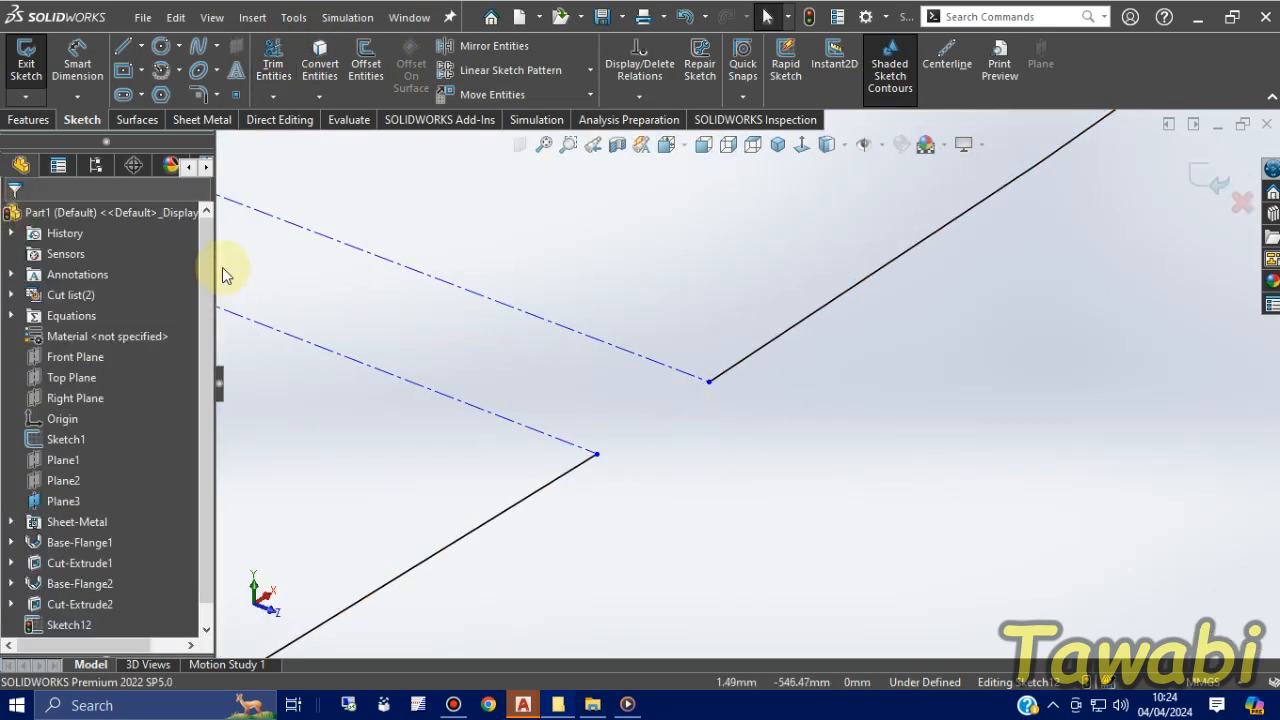
Create a base flange from the slit circle with a blind depth of 1000 mm and the thickness direction reversed
left_click(33, 121)
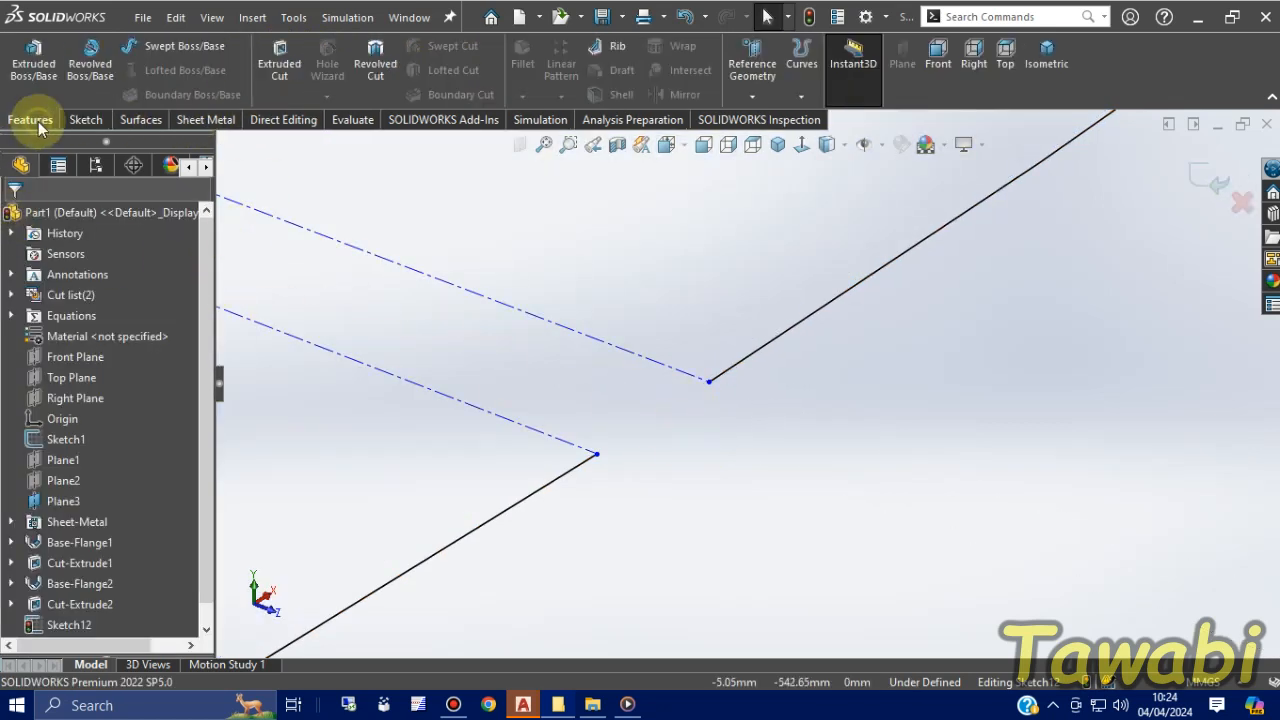
left_click(205, 119)
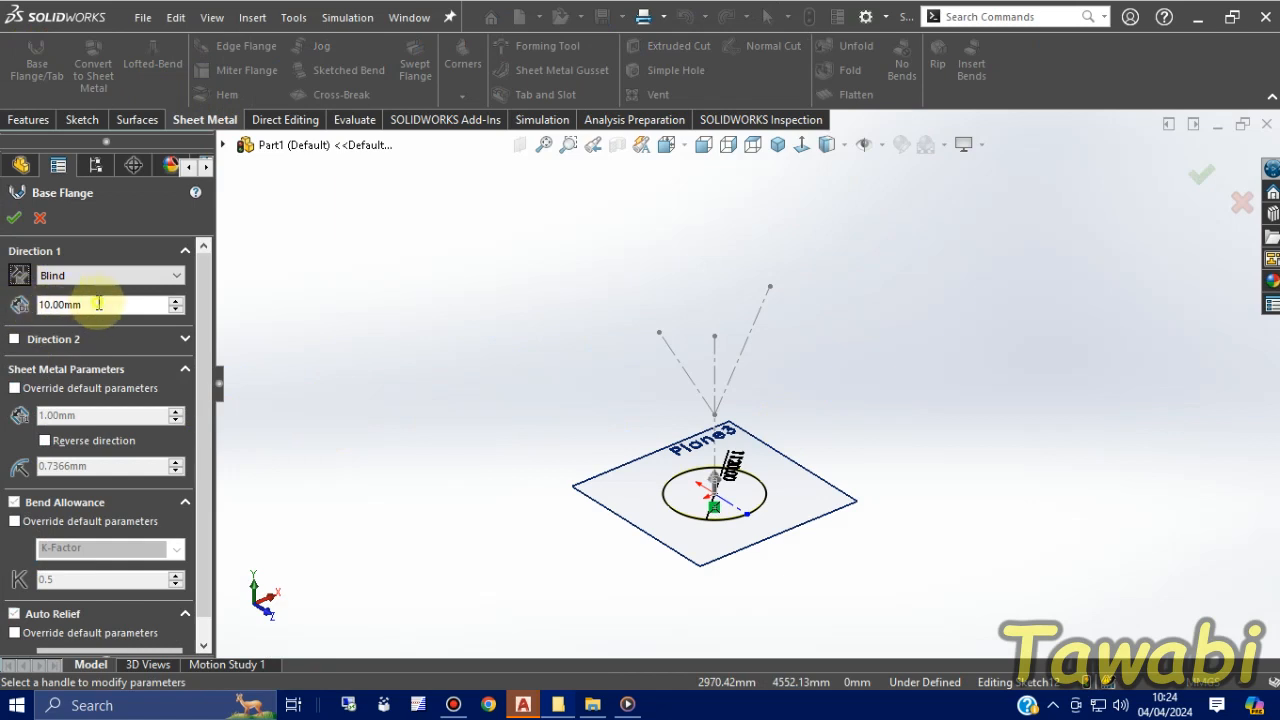
type("1000")
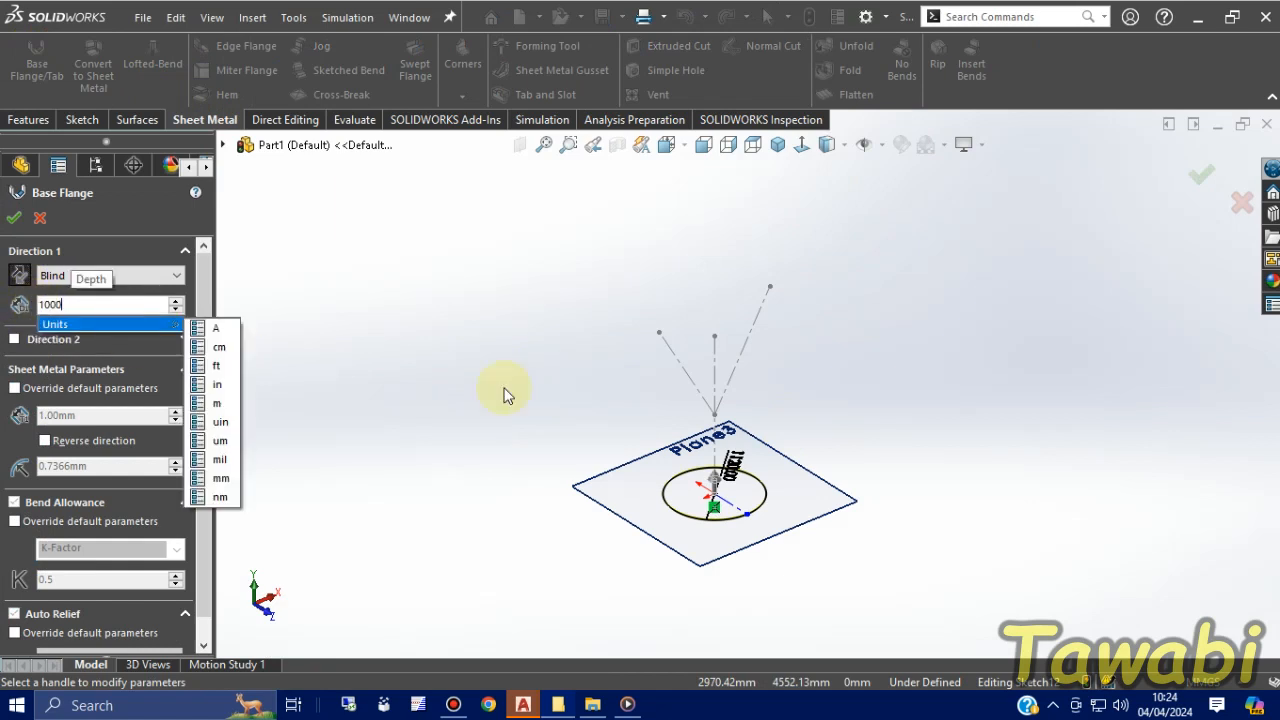
key("Return")
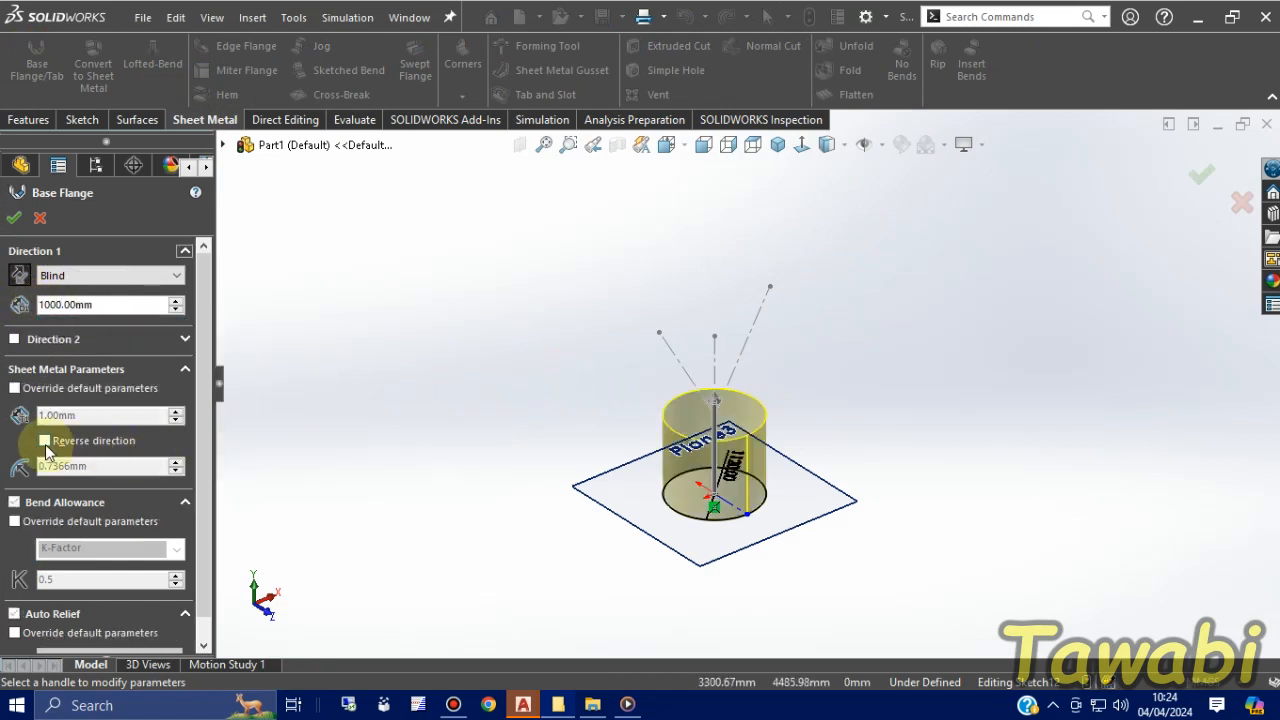
left_click(13, 217)
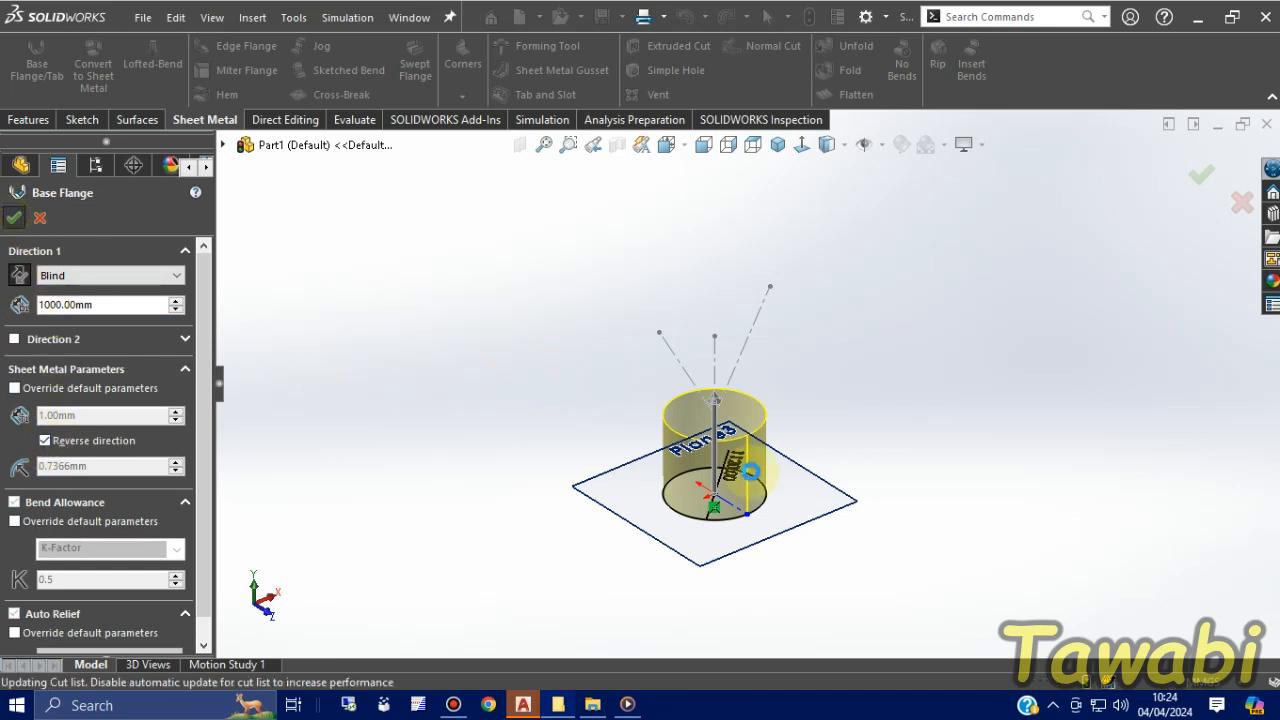
Open a new sketch on the Front Plane
scroll(780, 412, "down", 3)
scroll(777, 429, "up", 3)
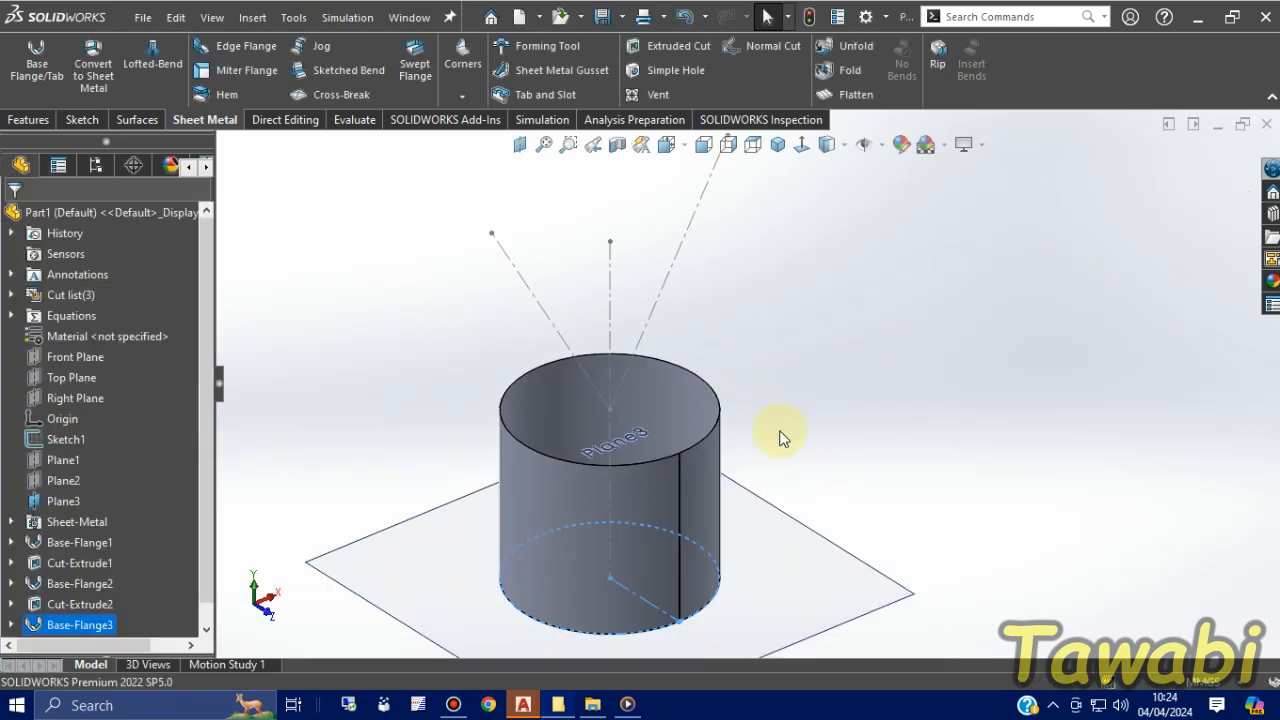
mouse_move(777, 429)
middle_mouse_down()
mouse_move(777, 554)
mouse_move(797, 418)
middle_mouse_up()
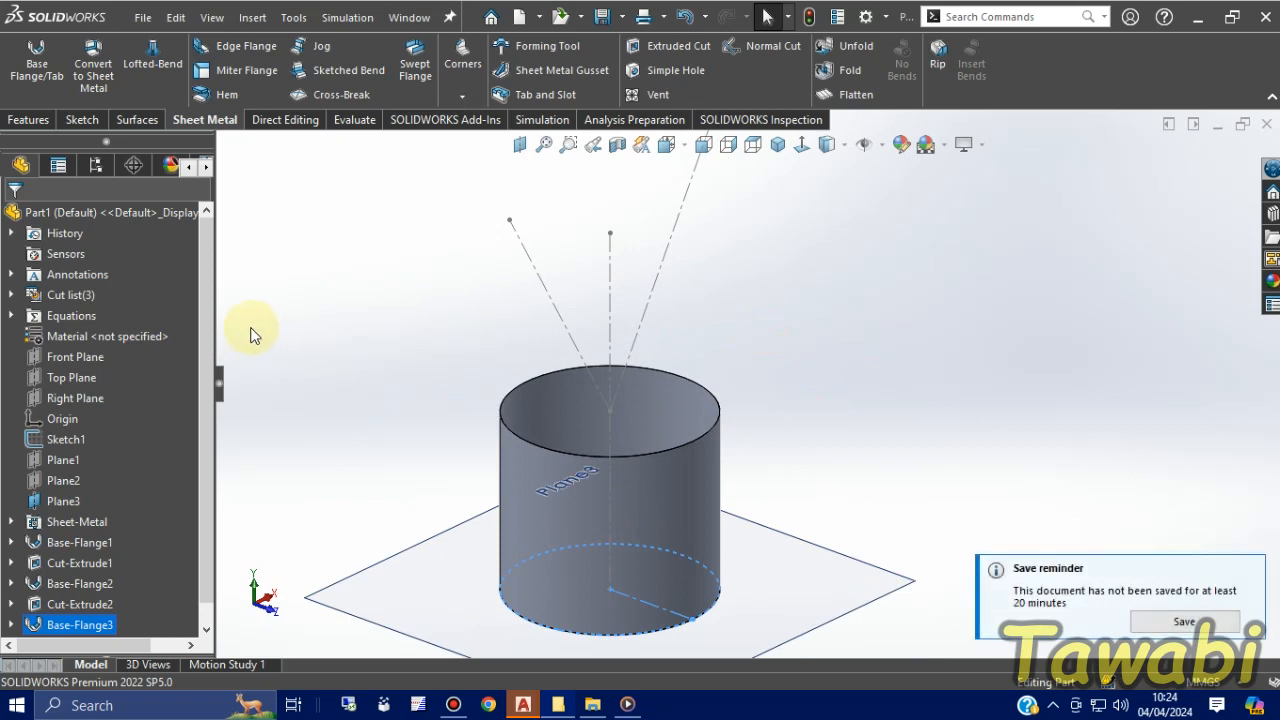
left_click(76, 358)
left_click(88, 336)
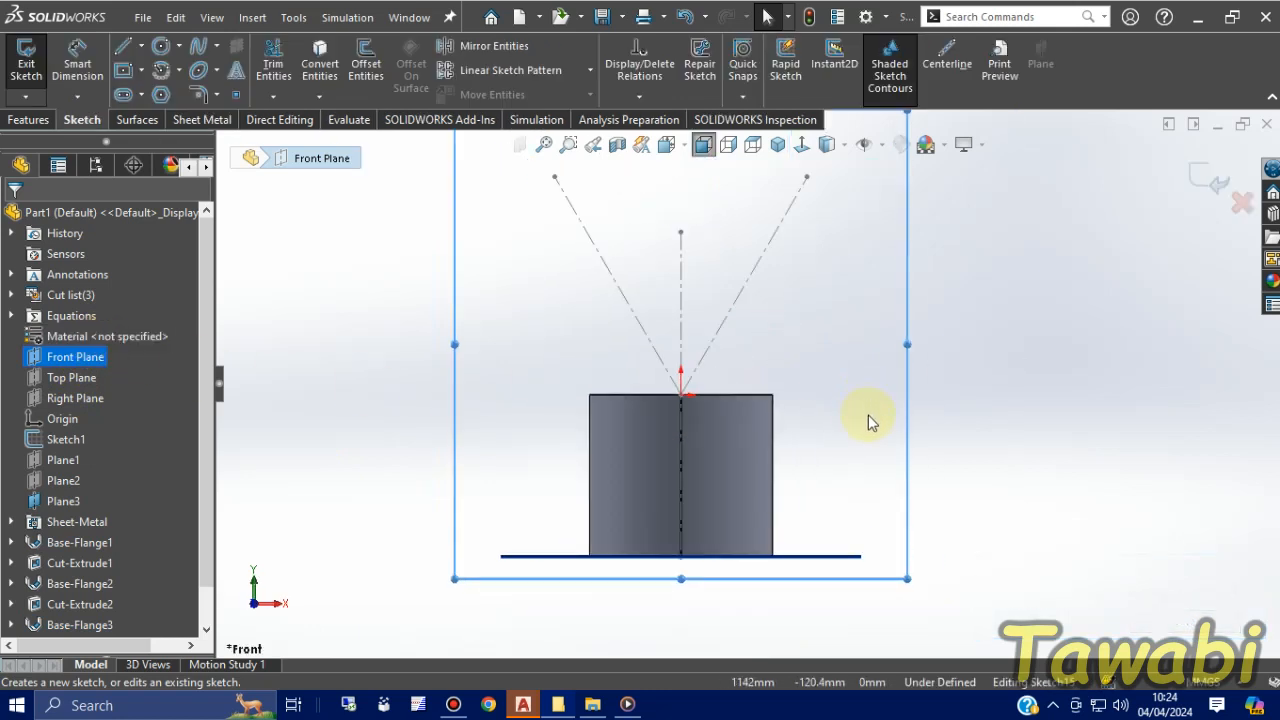
left_click(1020, 417)
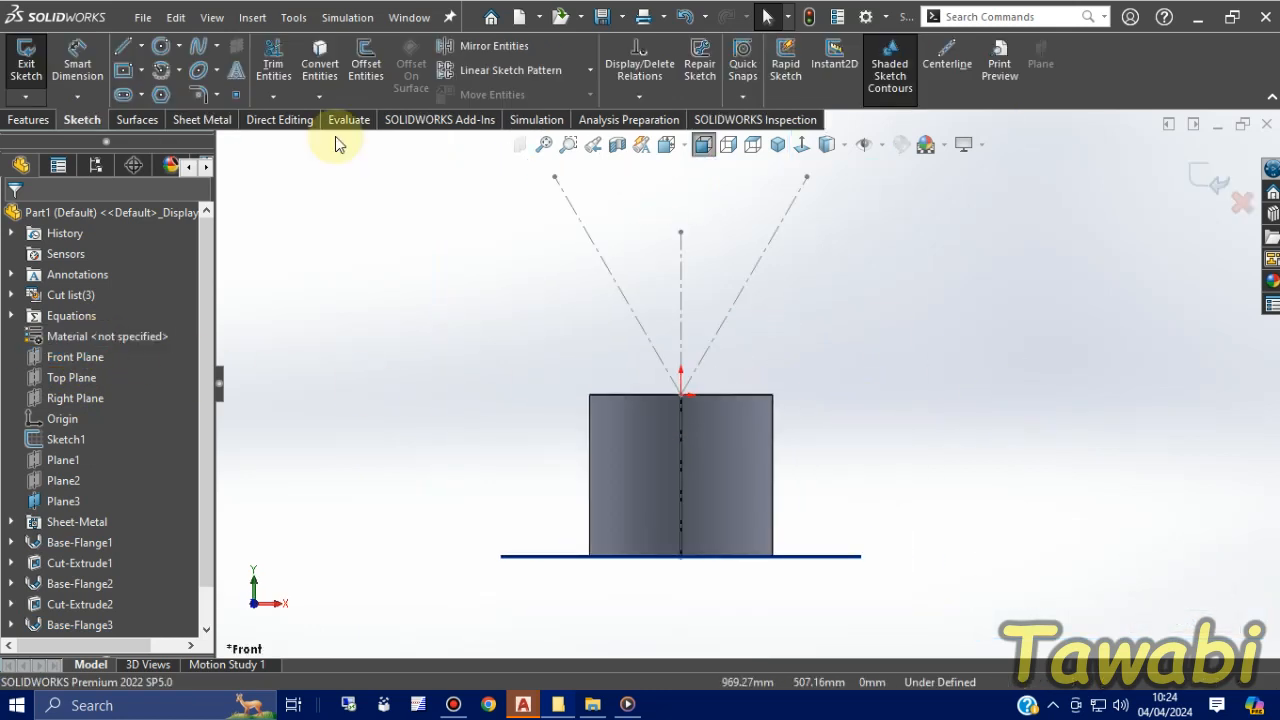
Draw connected lines across the cylinder's top edge, partway down its left edge, and sloping back up to the origin
left_click(124, 47)
scroll(650, 345, "down", 3)
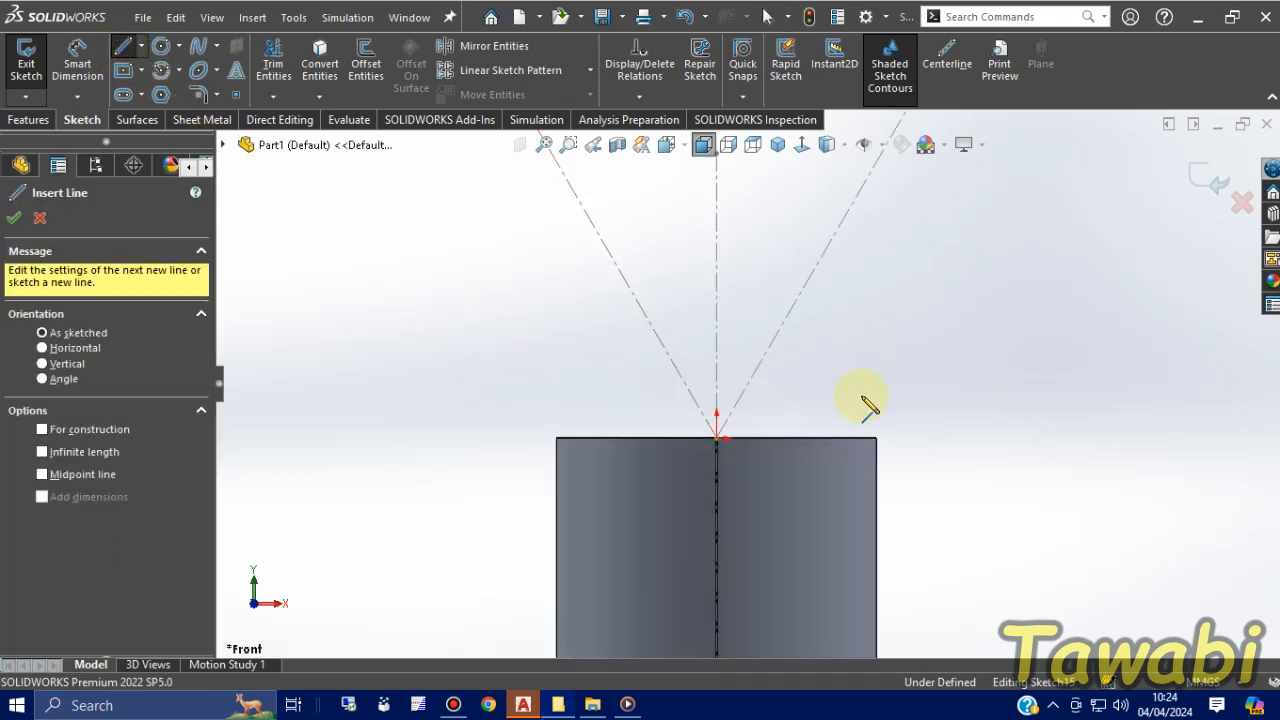
scroll(880, 447, "down", 2)
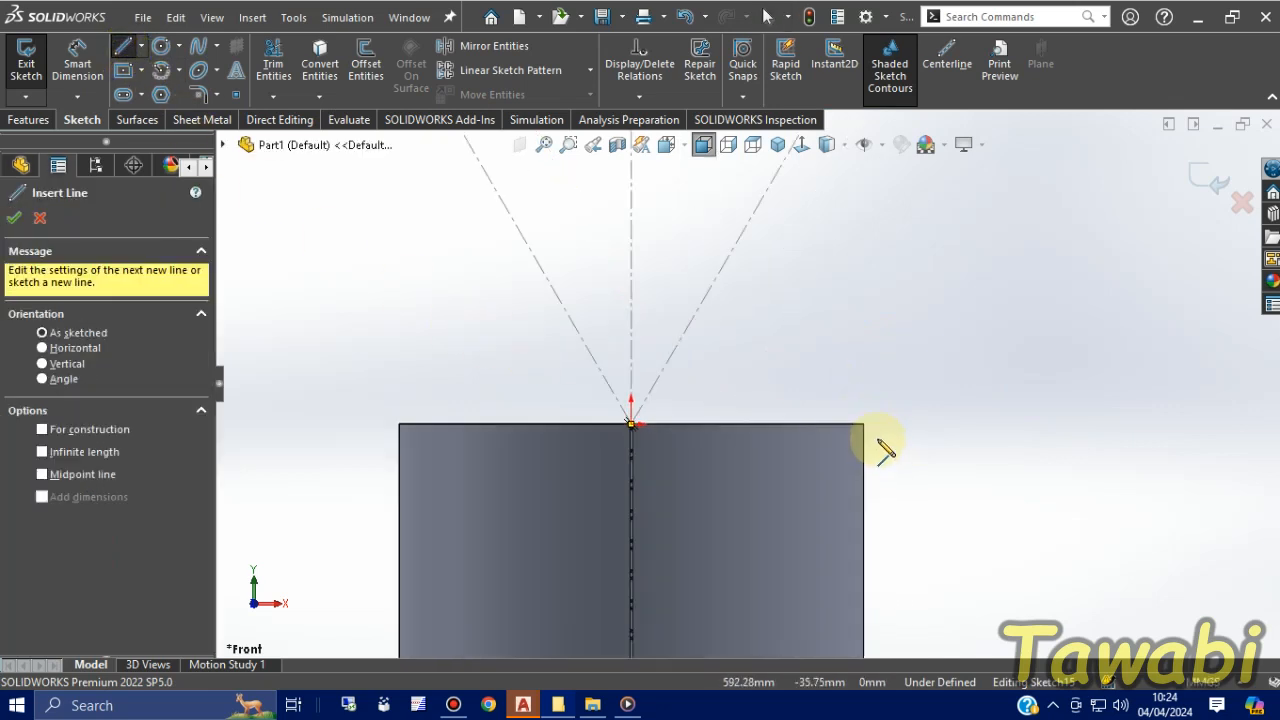
left_click(855, 418)
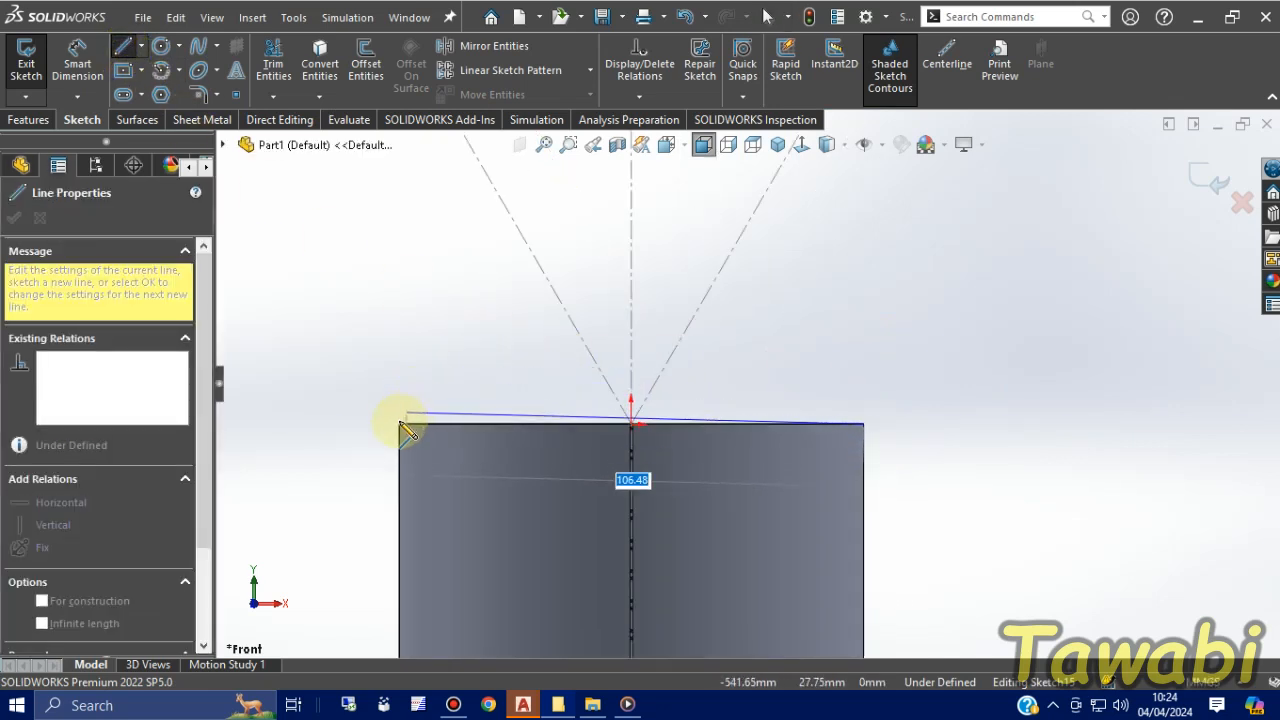
left_click(398, 424)
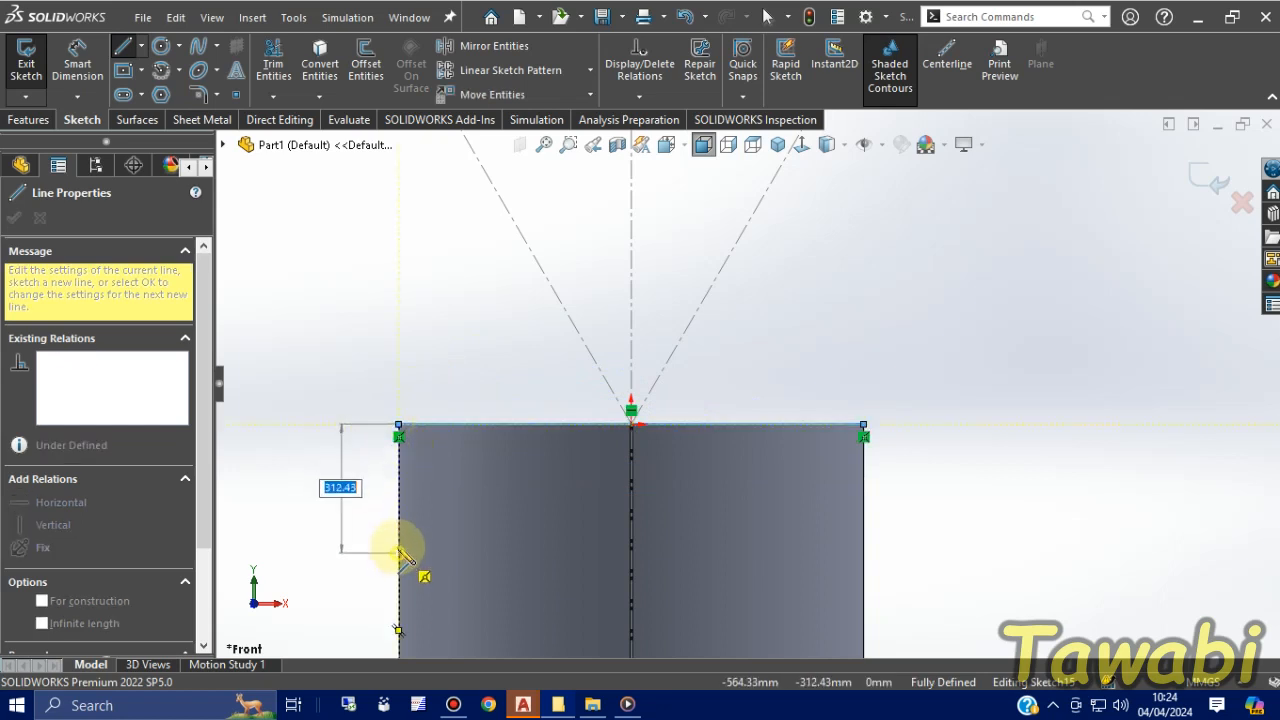
left_click(401, 553)
scroll(635, 425, "down", 5)
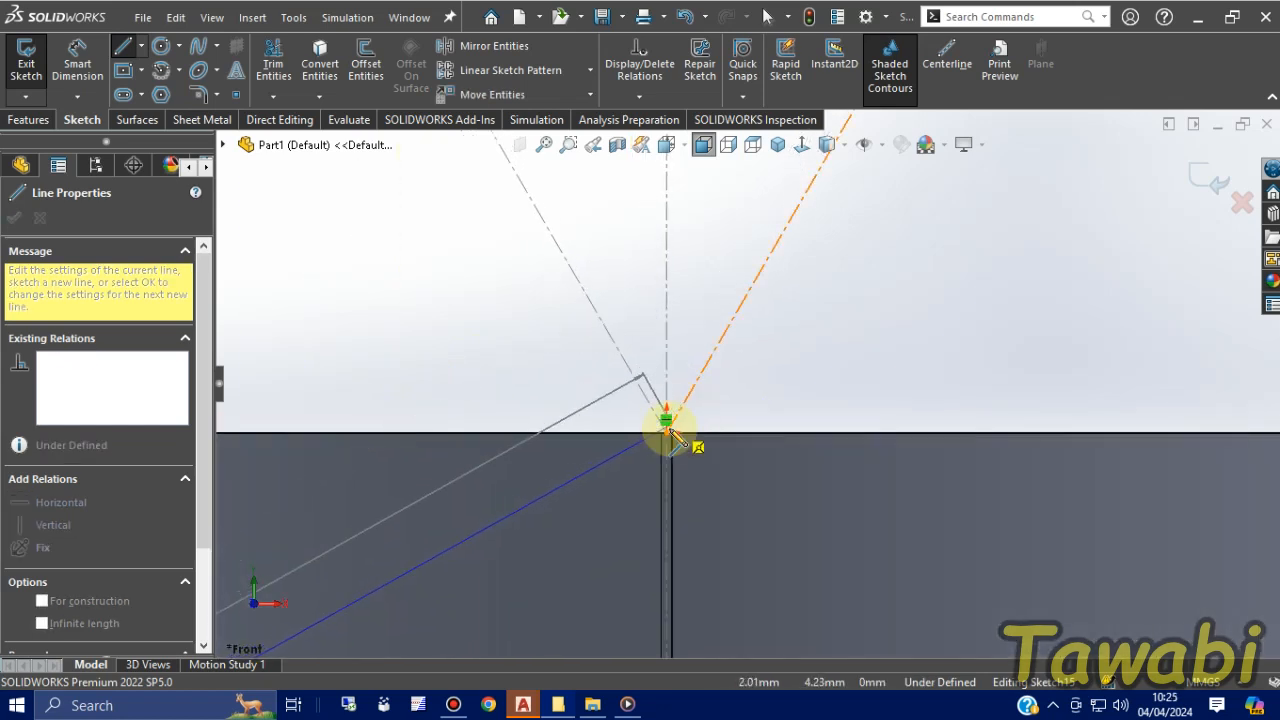
left_click(668, 428)
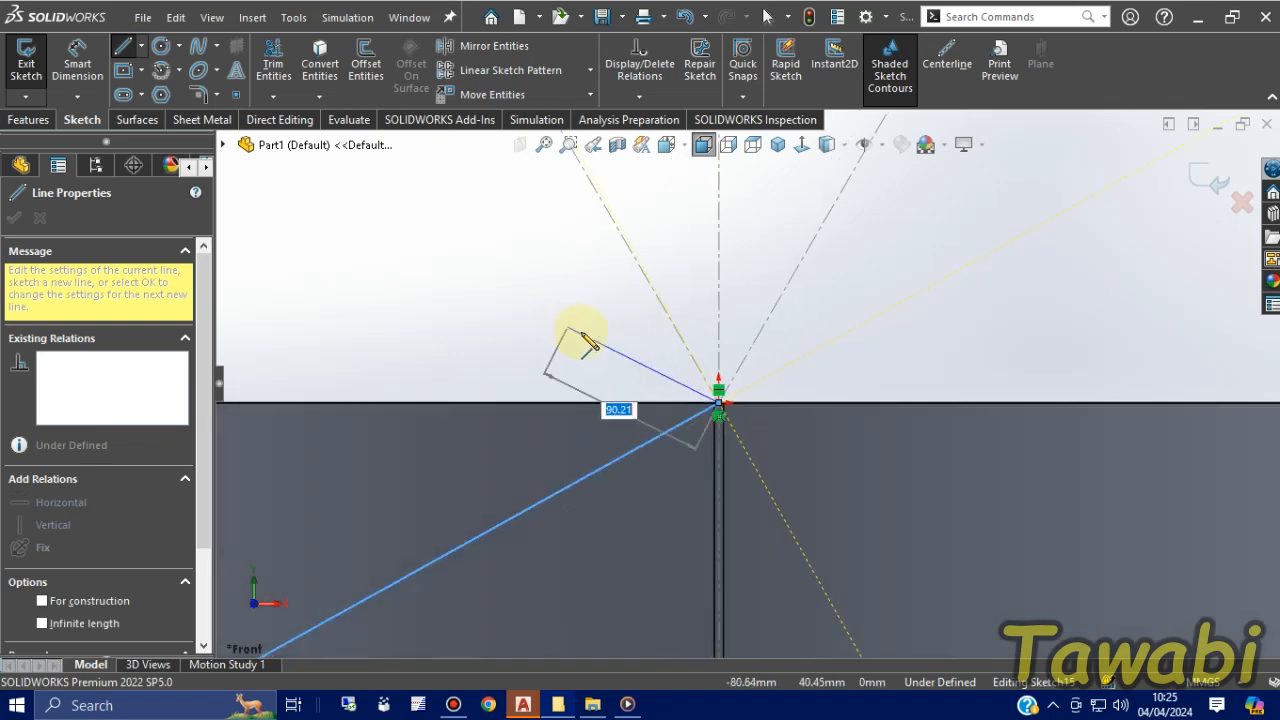
Close the profile with a line sloping from the origin to the cylinder's right edge and a vertical line up to the top corner
scroll(590, 343, "up", 5)
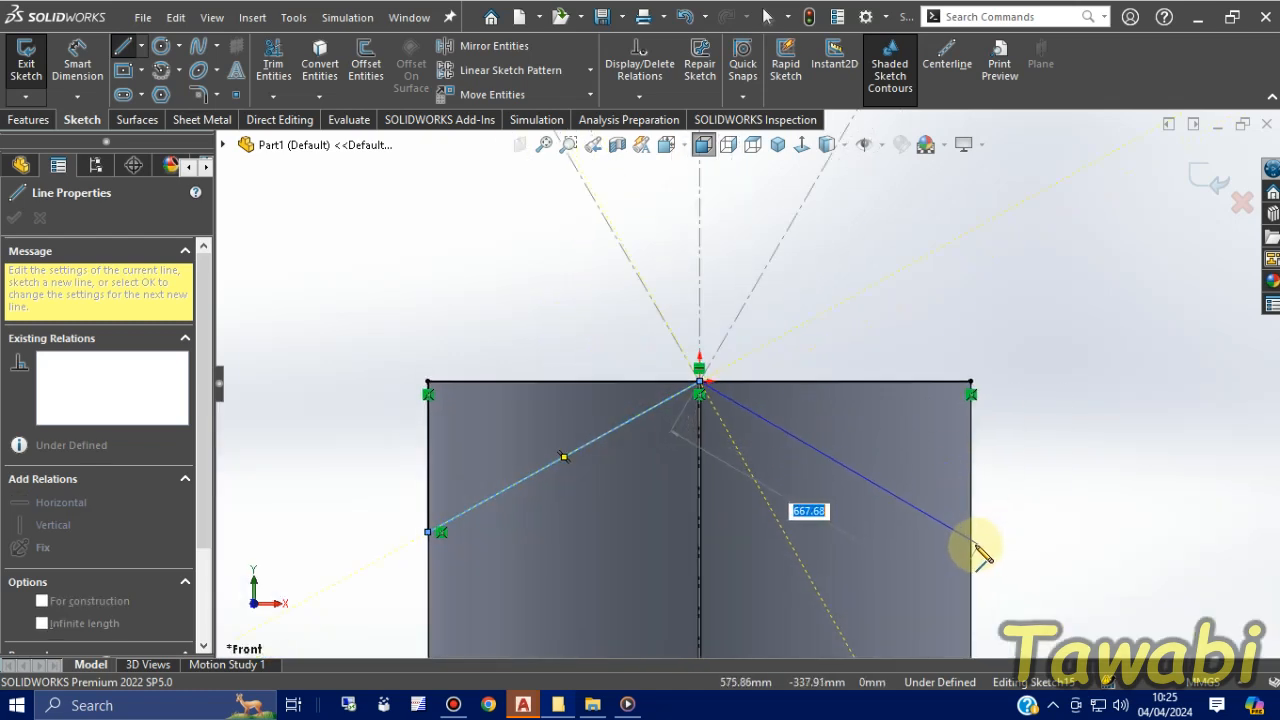
left_click(975, 547)
scroll(985, 420, "down", 3)
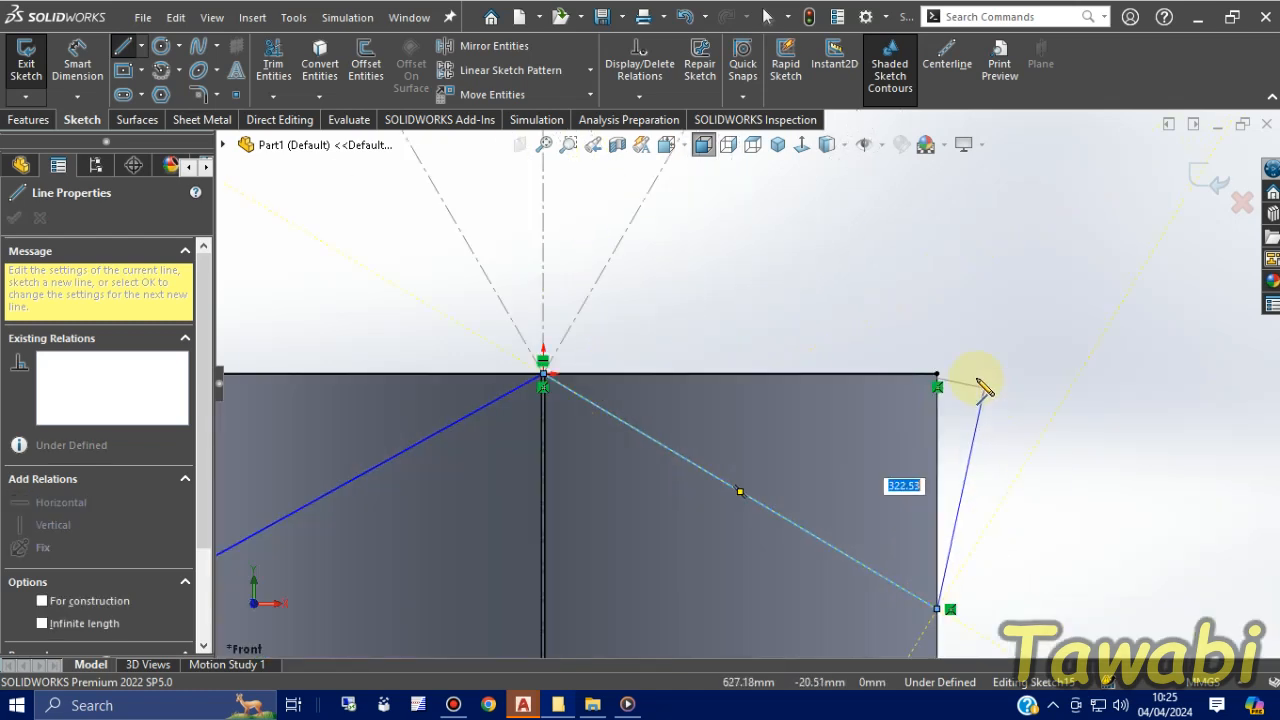
left_click(937, 374)
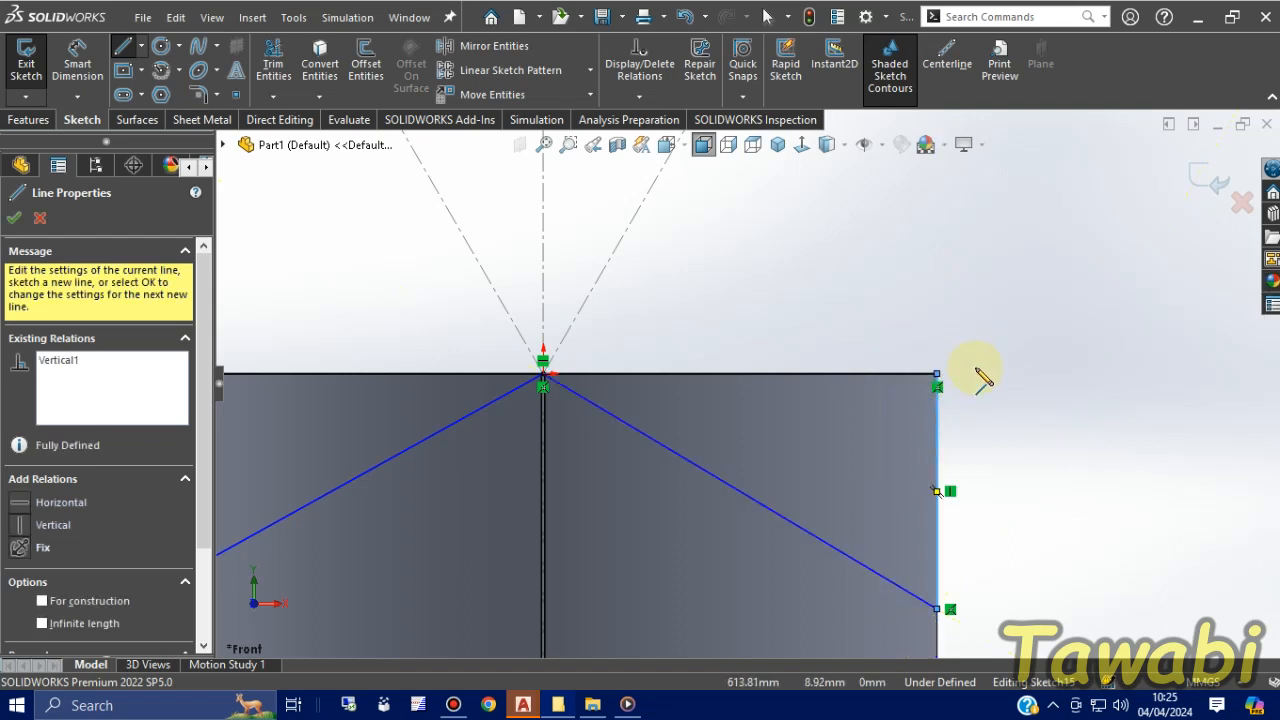
left_click(14, 218)
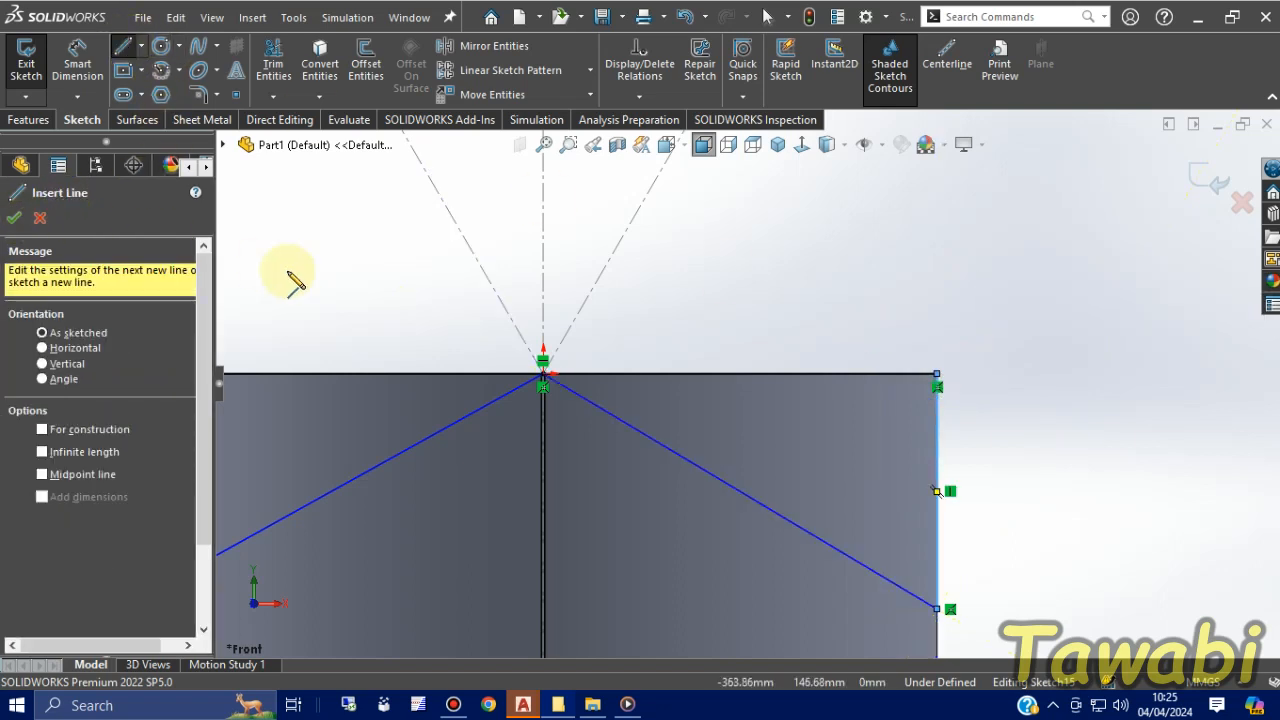
key("Escape")
Dimension the angle between the right sloping line and the top line as 15°
left_click(77, 62)
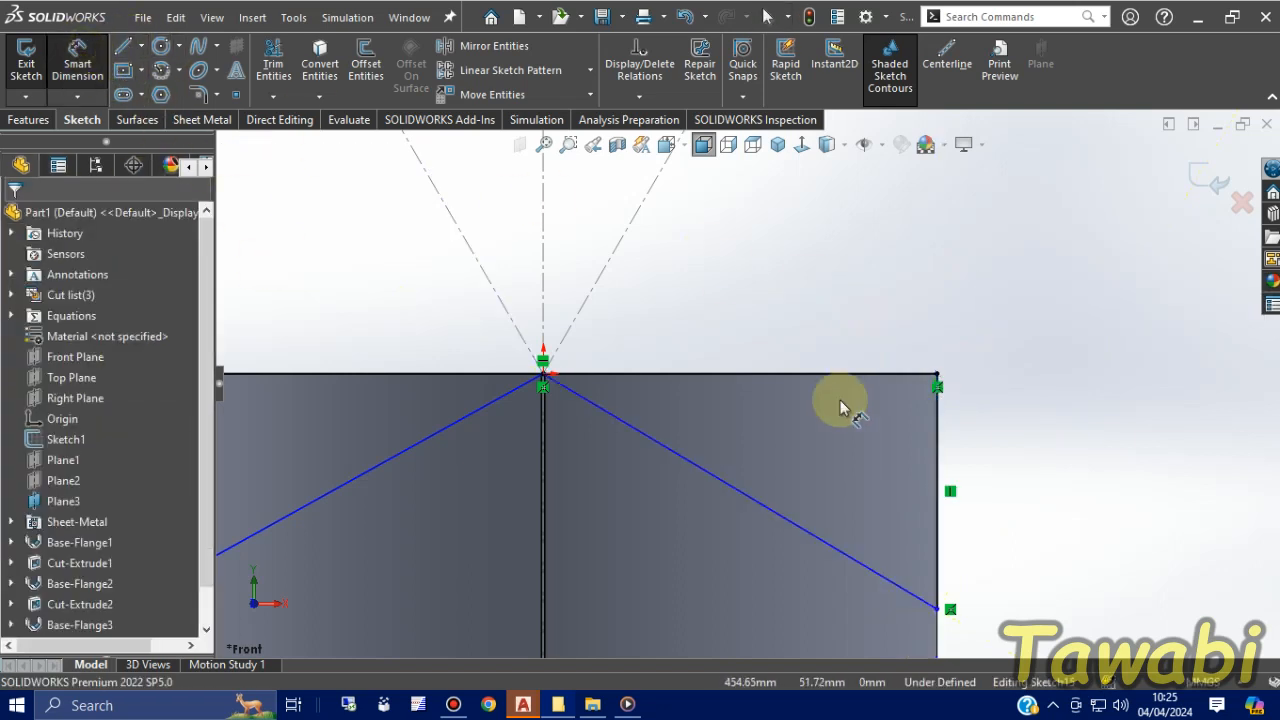
left_click(709, 470)
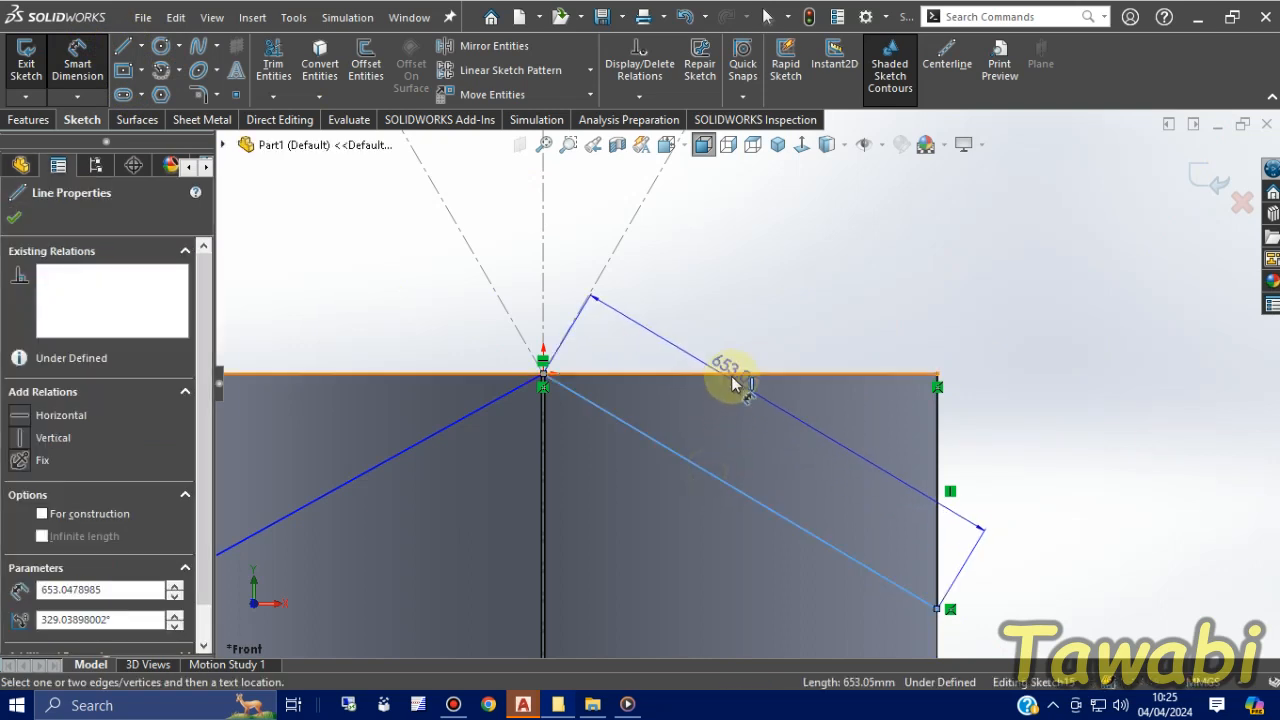
left_click(733, 383)
left_click(969, 464)
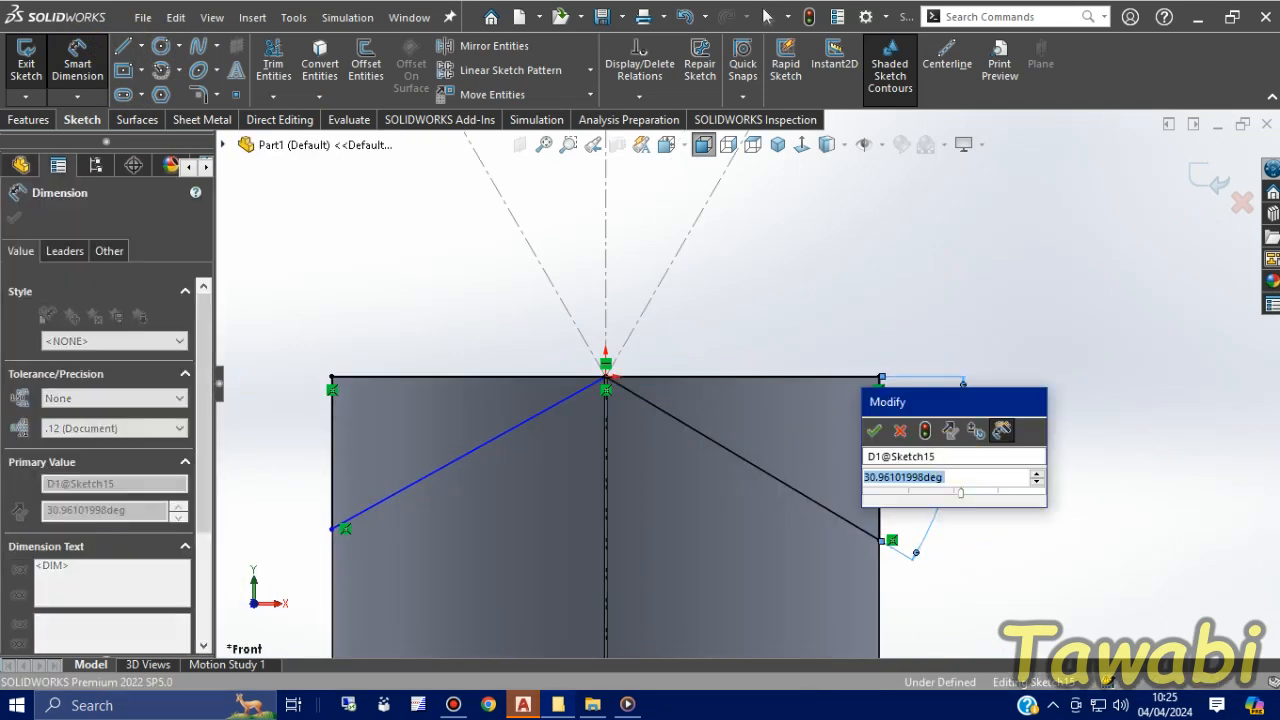
type("15")
key("Return")
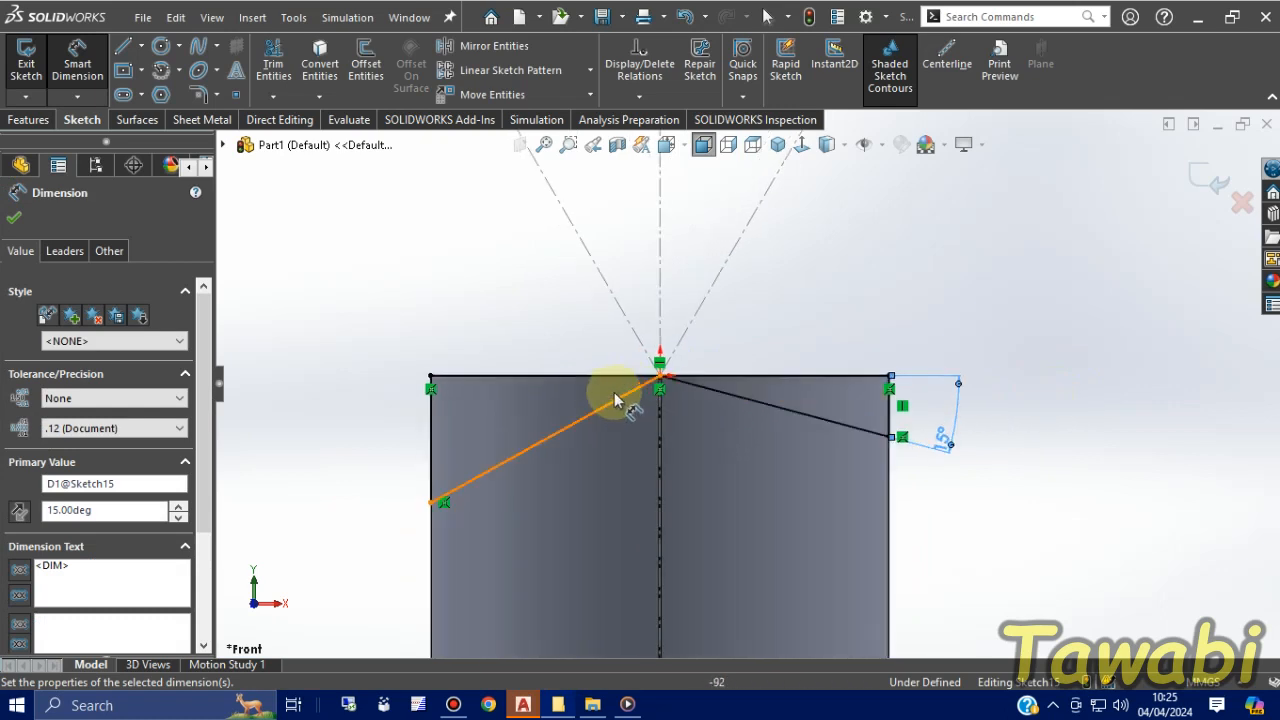
Dimension the angle between the left sloping line and the top line as 15°
left_click(506, 470)
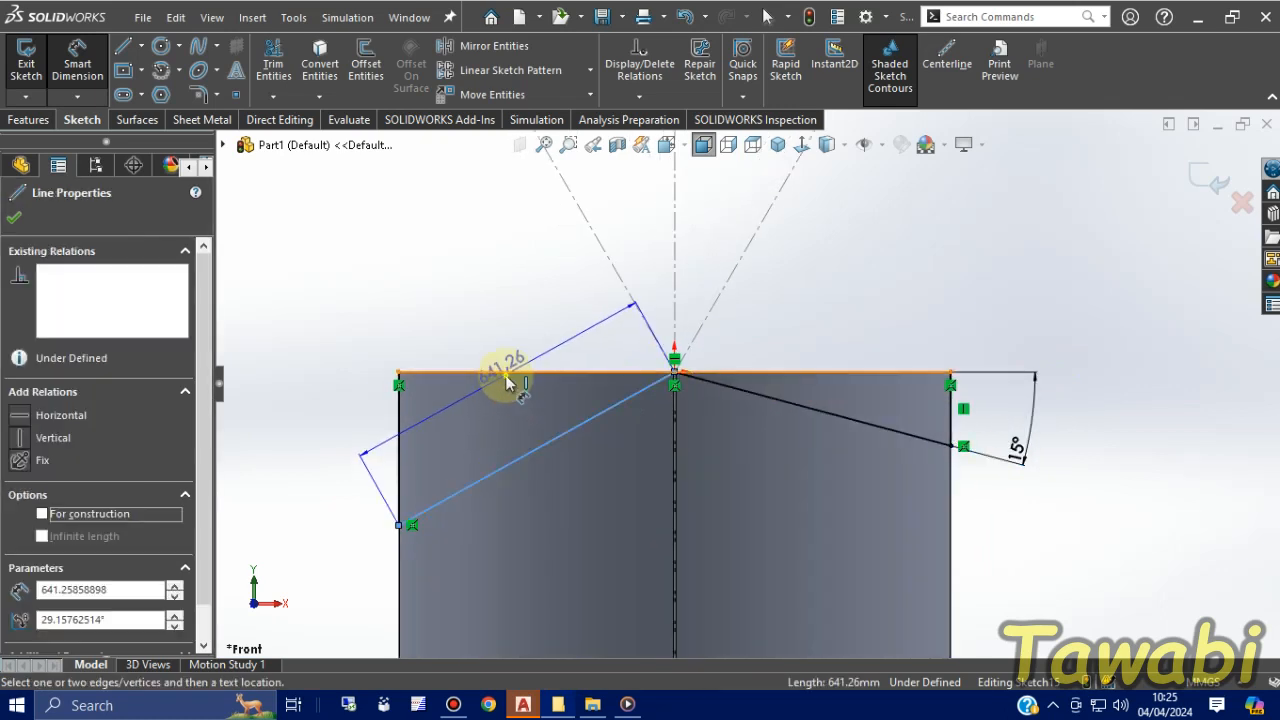
left_click(503, 372)
left_click(405, 432)
type("15762514deg")
key("Return")
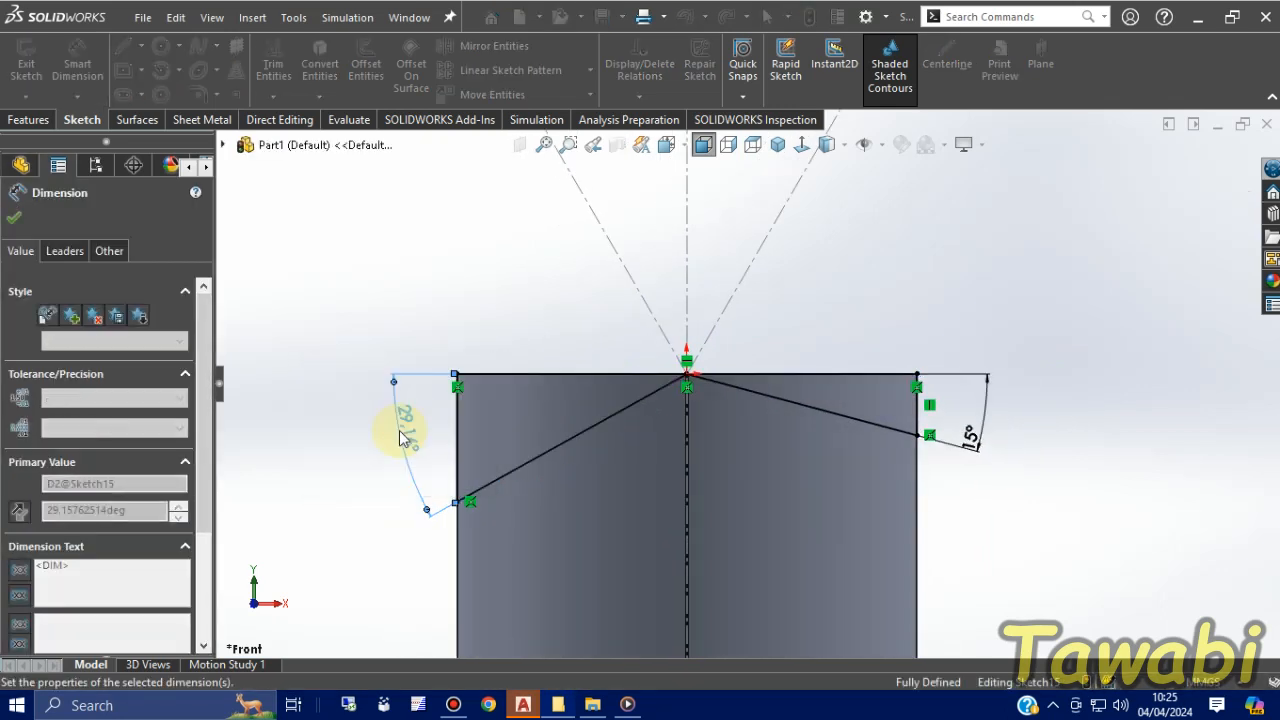
key("Escape")
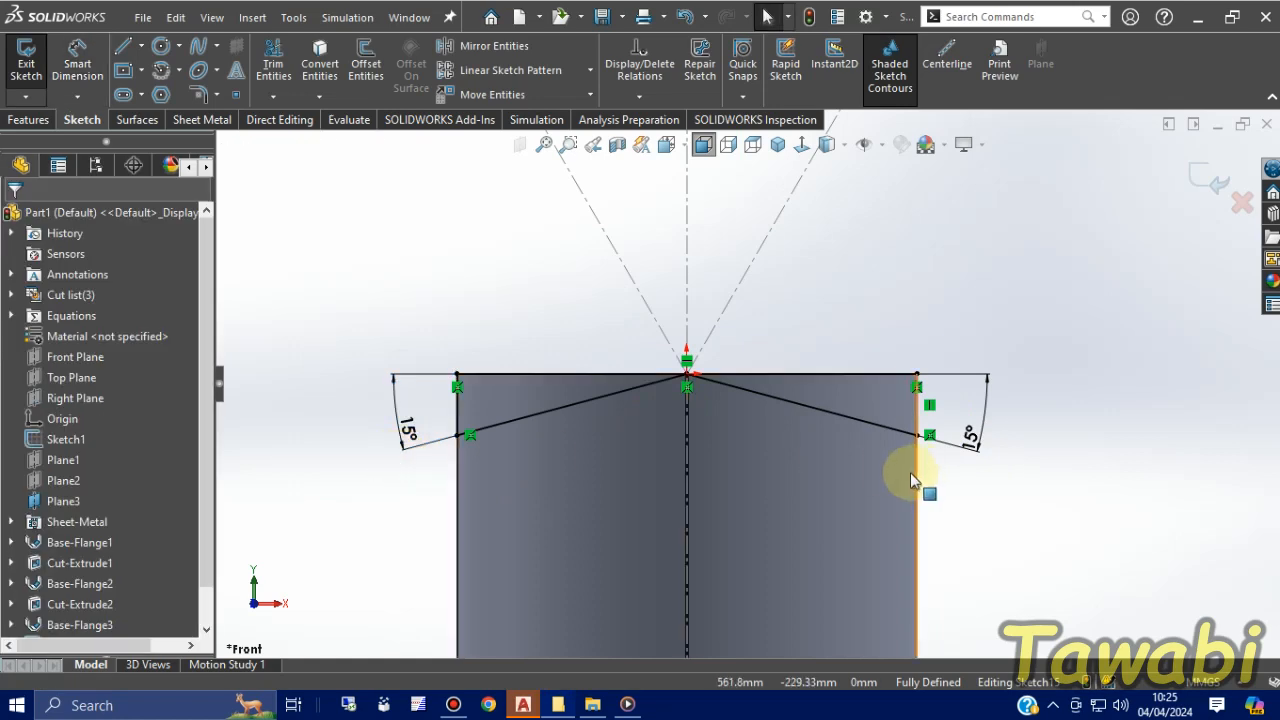
Start an extruded cut from the sketch and select both triangular regions at the cylinder's top as its contours
mouse_move(929, 486)
middle_mouse_down()
mouse_move(966, 486)
mouse_move(902, 530)
mouse_move(929, 529)
middle_mouse_up()
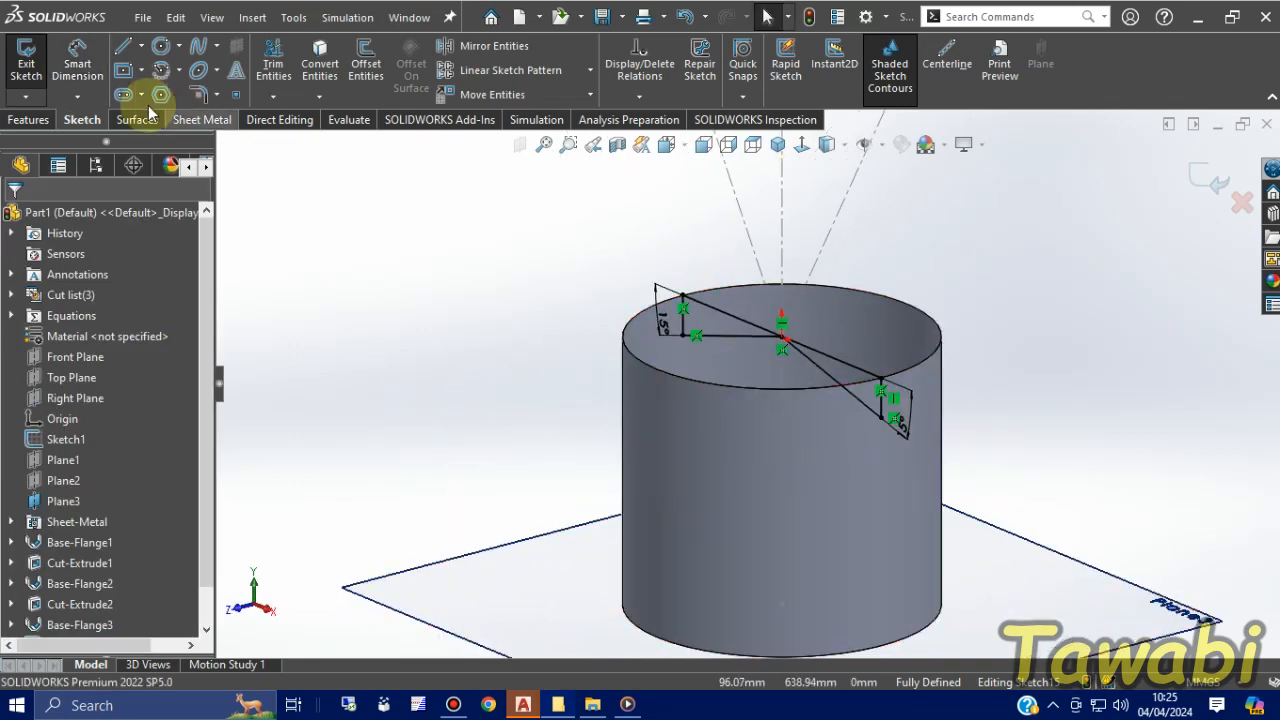
left_click(28, 119)
left_click(279, 52)
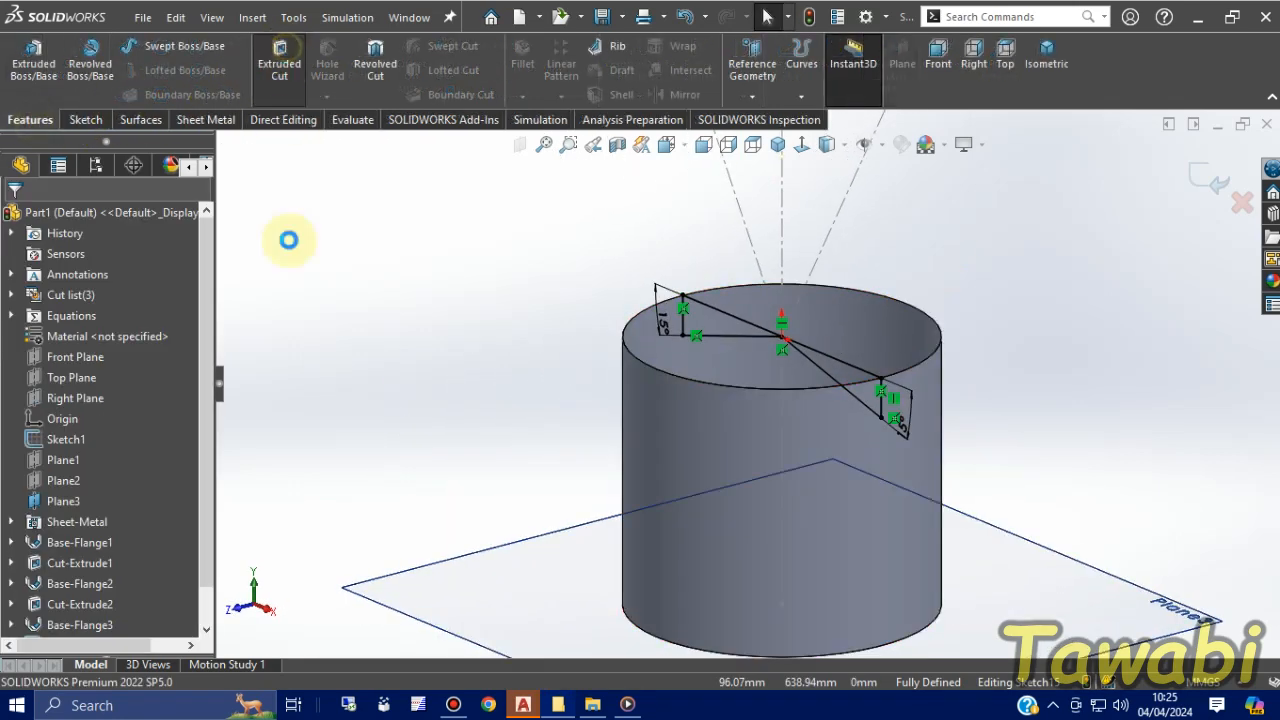
middle_click_drag(940, 510, 805, 495)
left_click(108, 333)
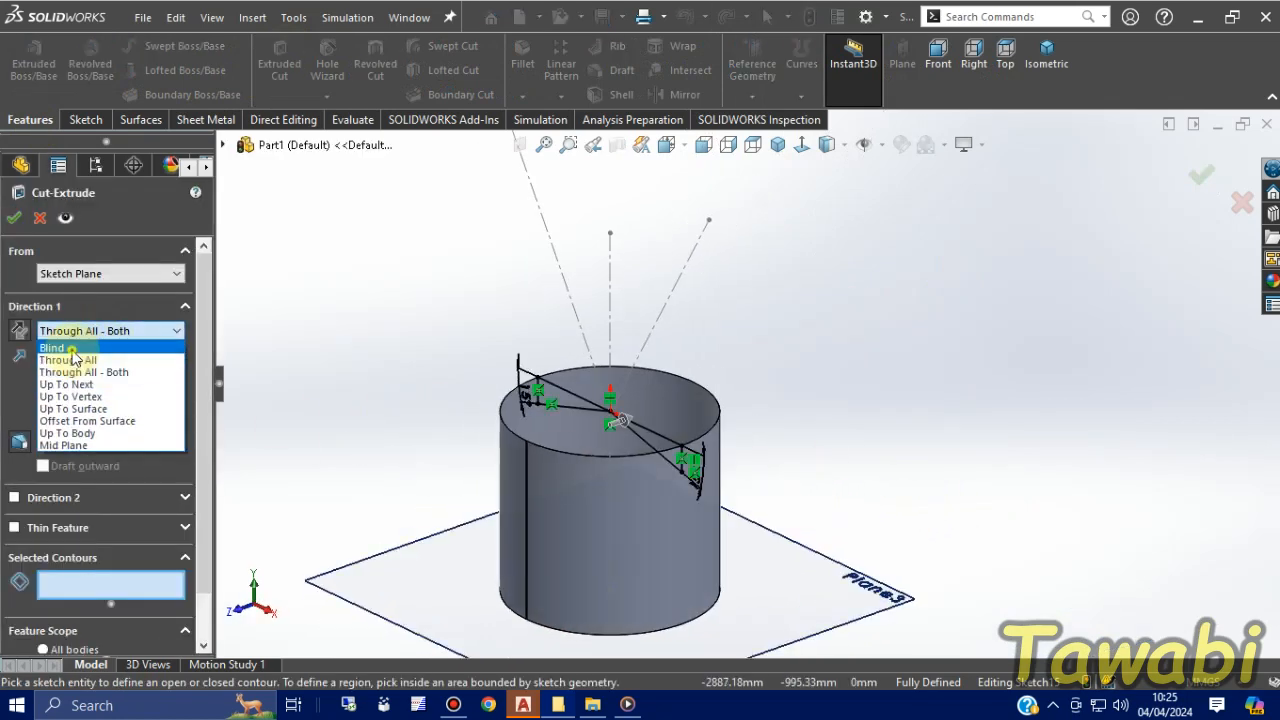
left_click(75, 346)
scroll(636, 470, "down", 3)
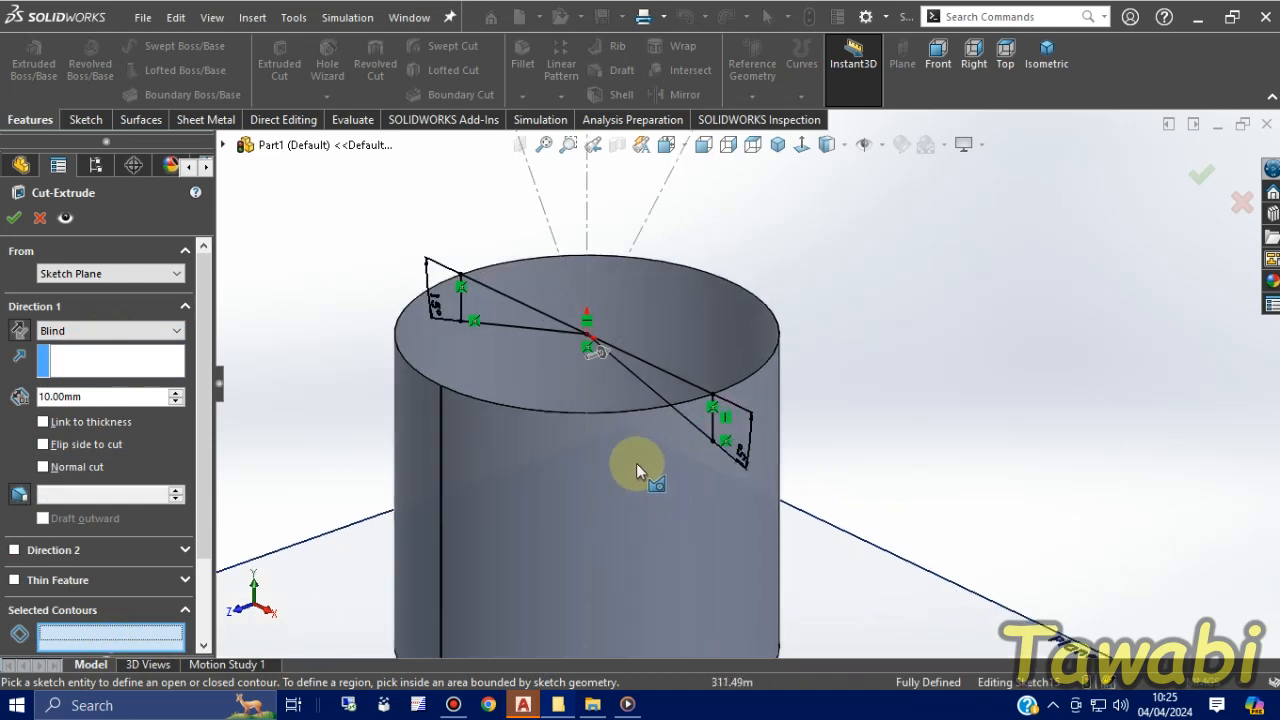
left_click(499, 316)
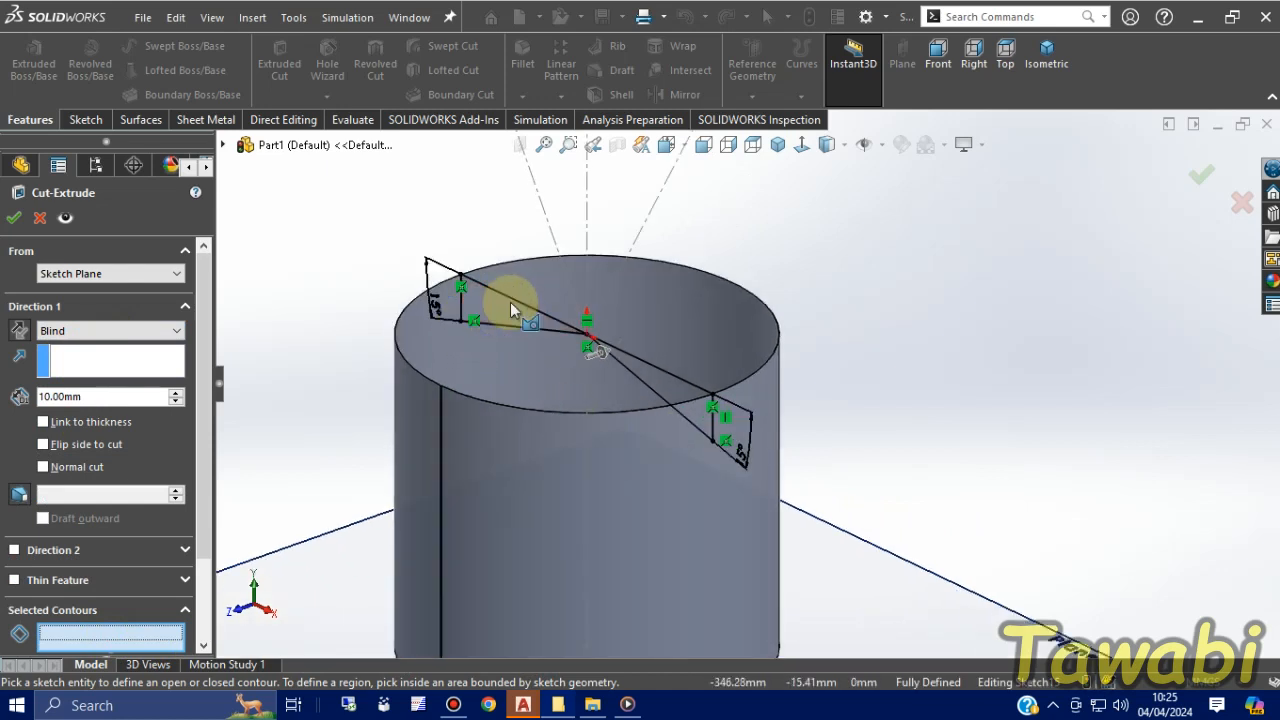
left_click(522, 323)
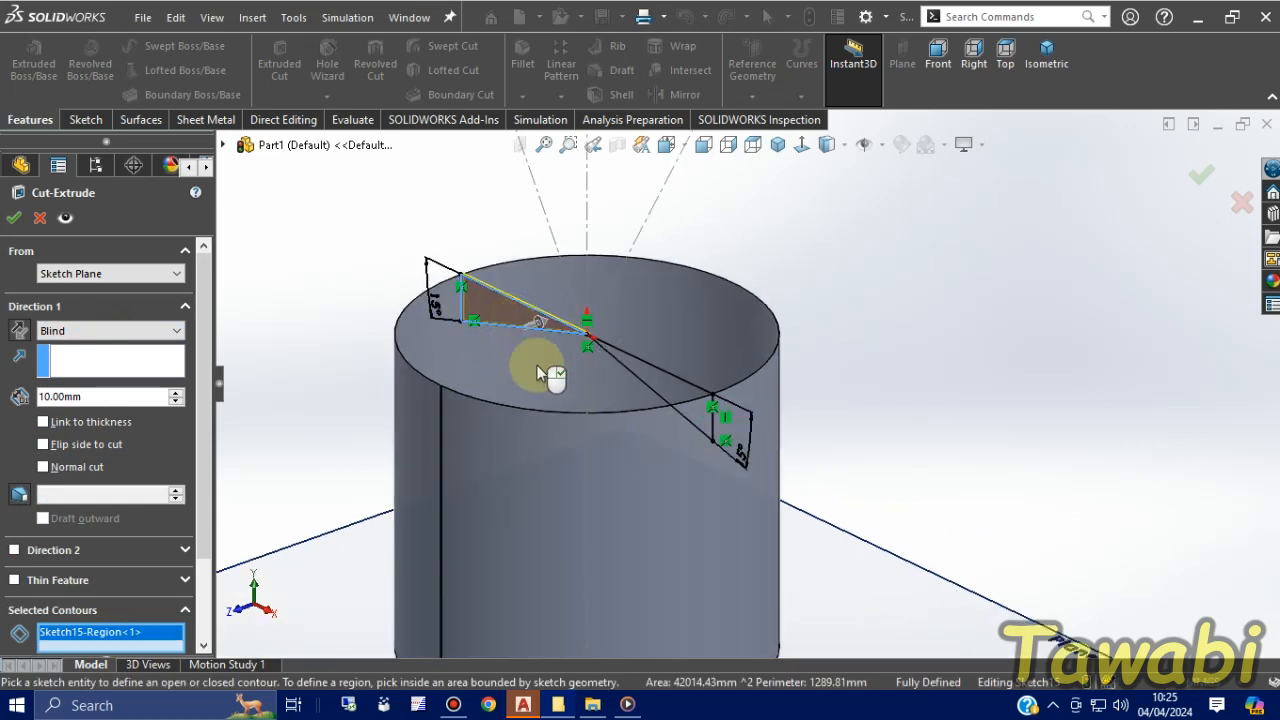
left_click(656, 381)
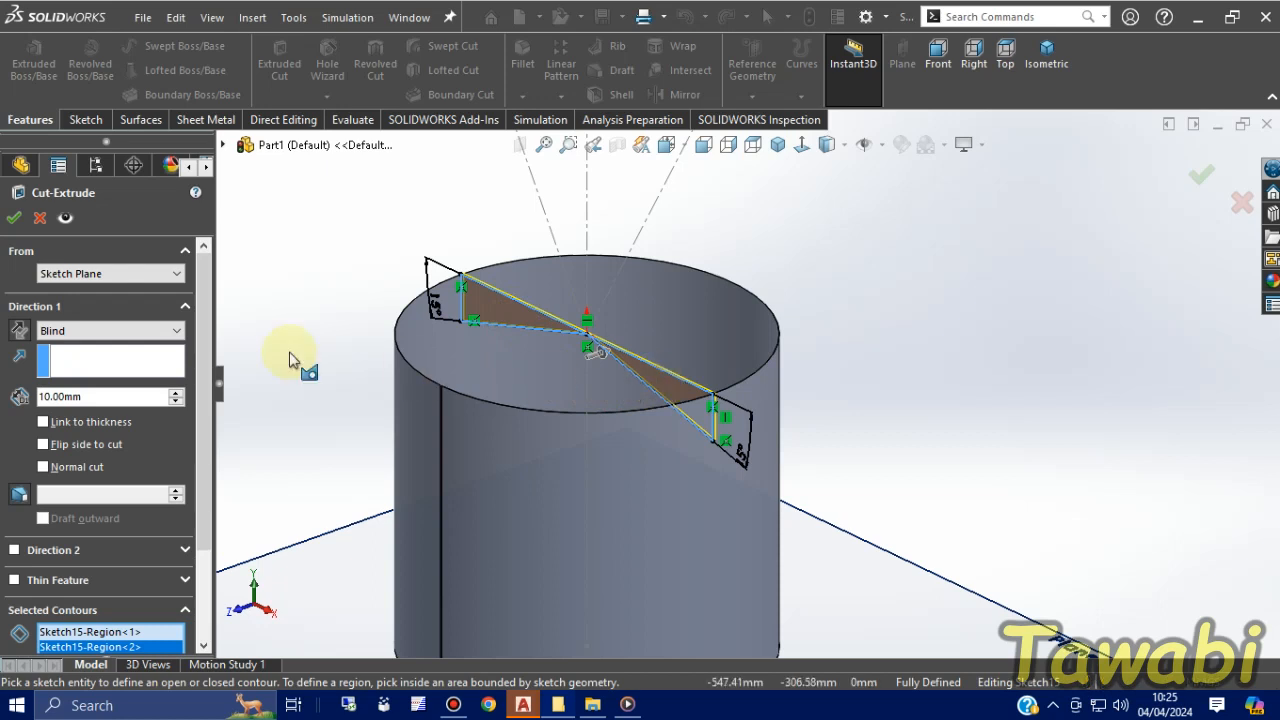
Set the cut's end condition to Through All - Both and create the cut
left_click(119, 331)
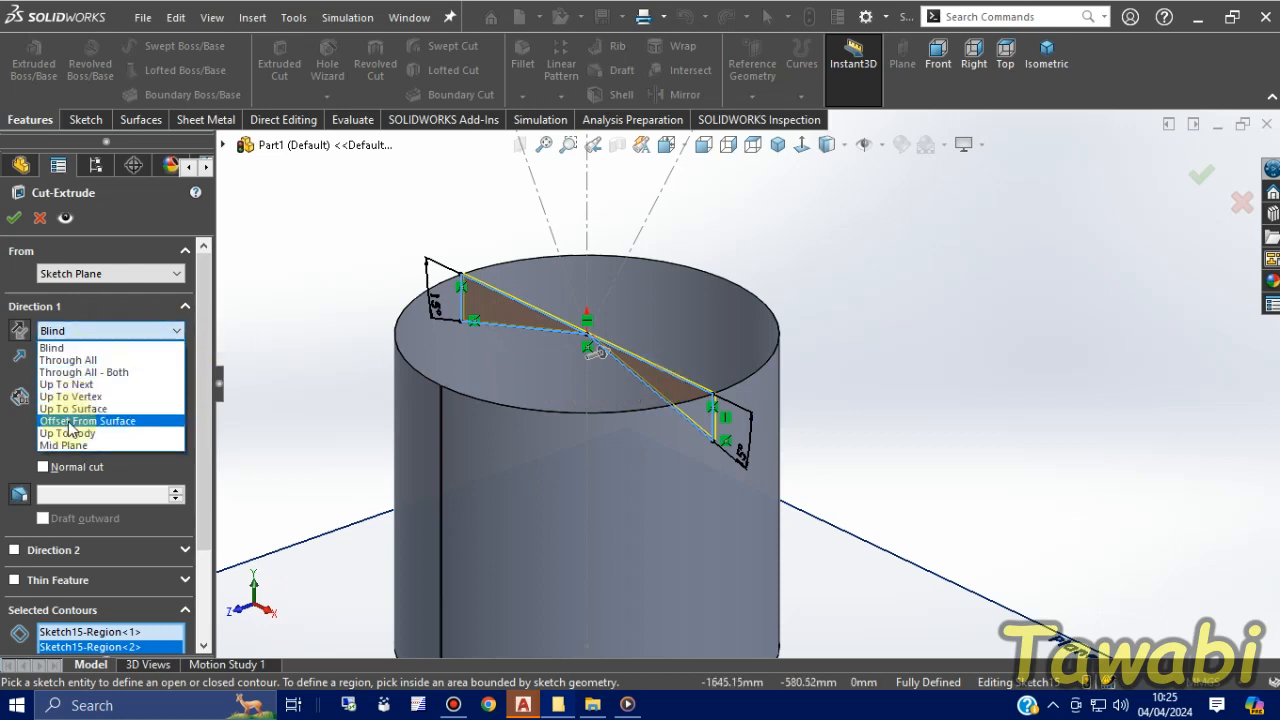
left_click(80, 373)
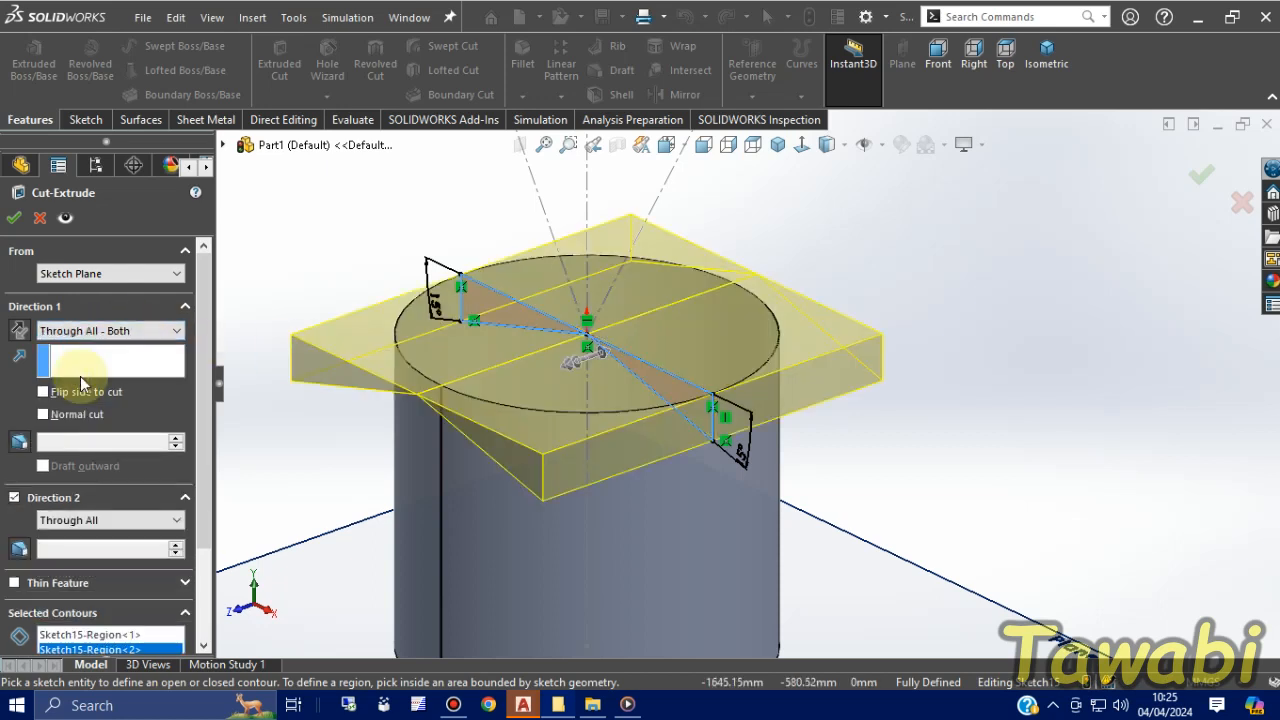
left_click(14, 217)
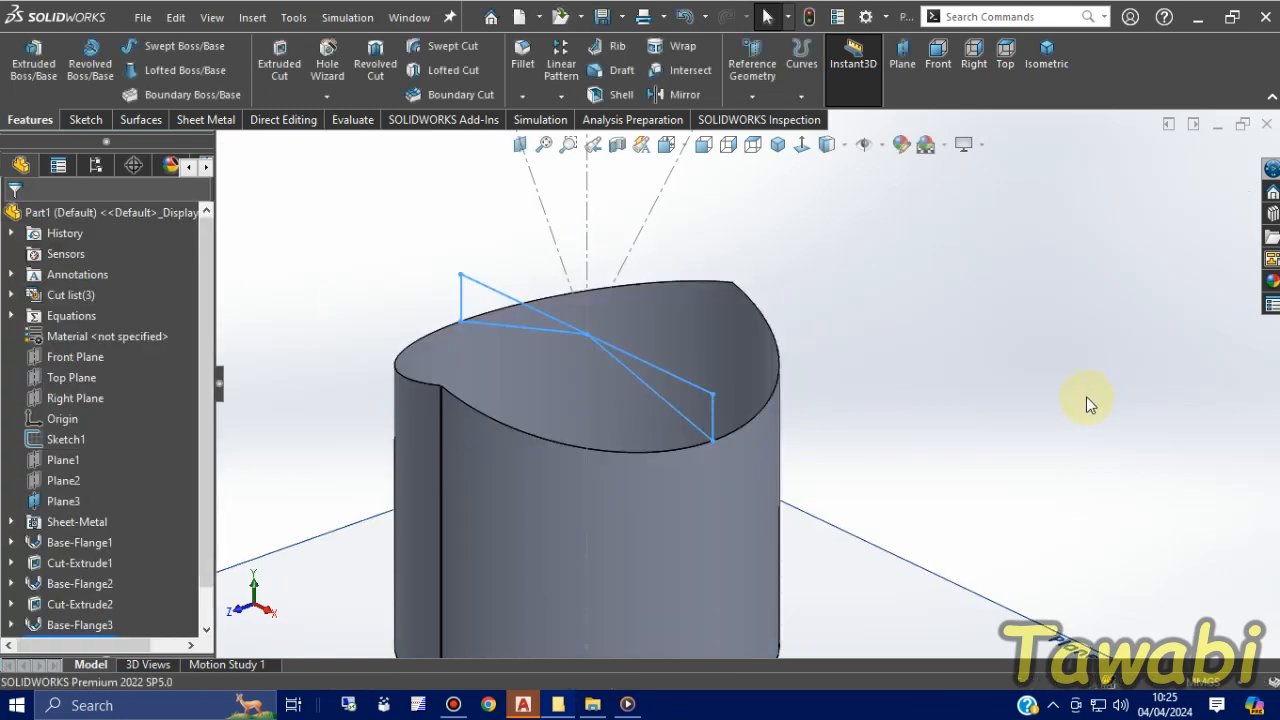
Flatten the trimmed lower cylinder to examine its flat pattern, and return it to the folded state
scroll(962, 378, "up", 3)
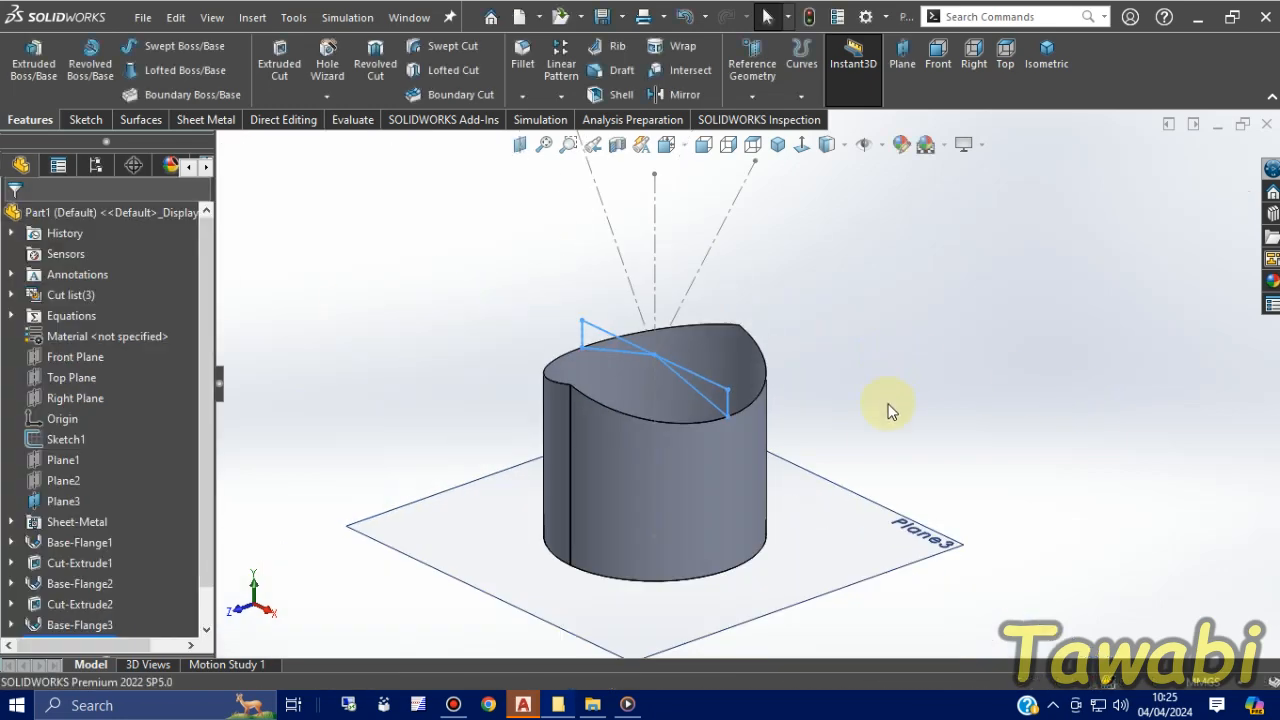
left_click(722, 477)
right_click(723, 474)
left_click(784, 583)
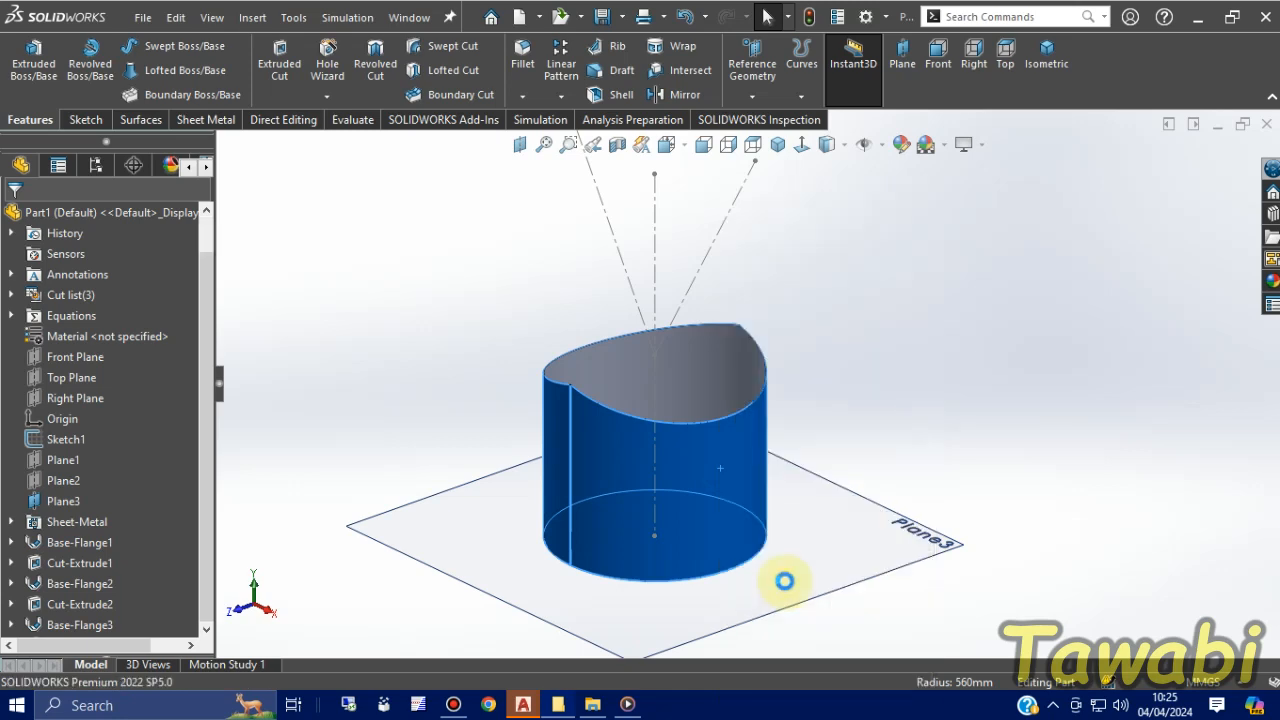
middle_click_drag(766, 434, 910, 373)
left_click(848, 415)
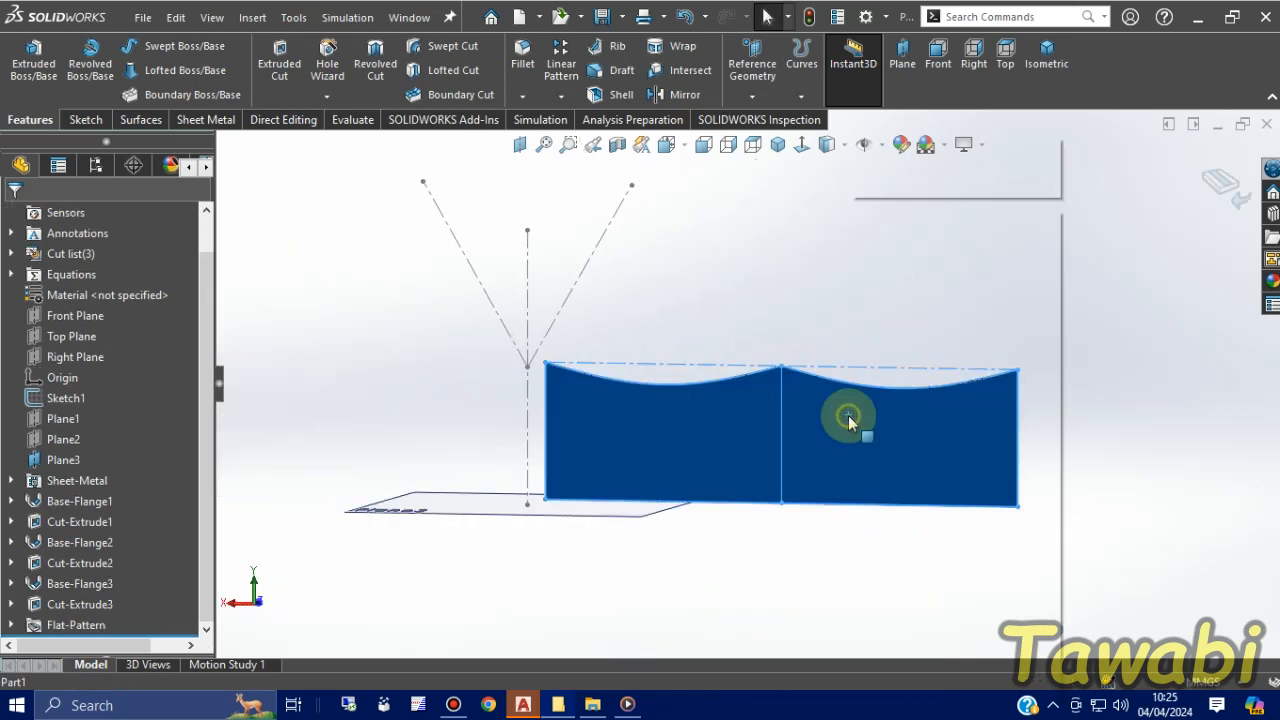
right_click(848, 415)
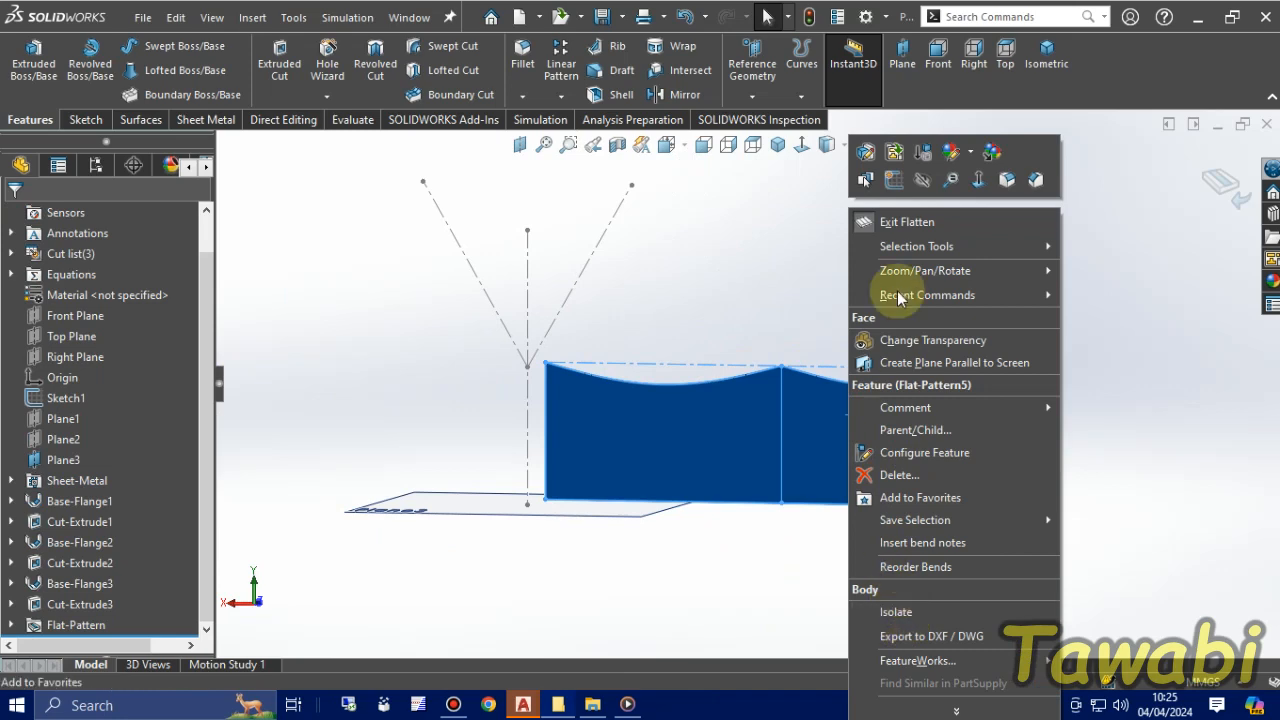
left_click(886, 222)
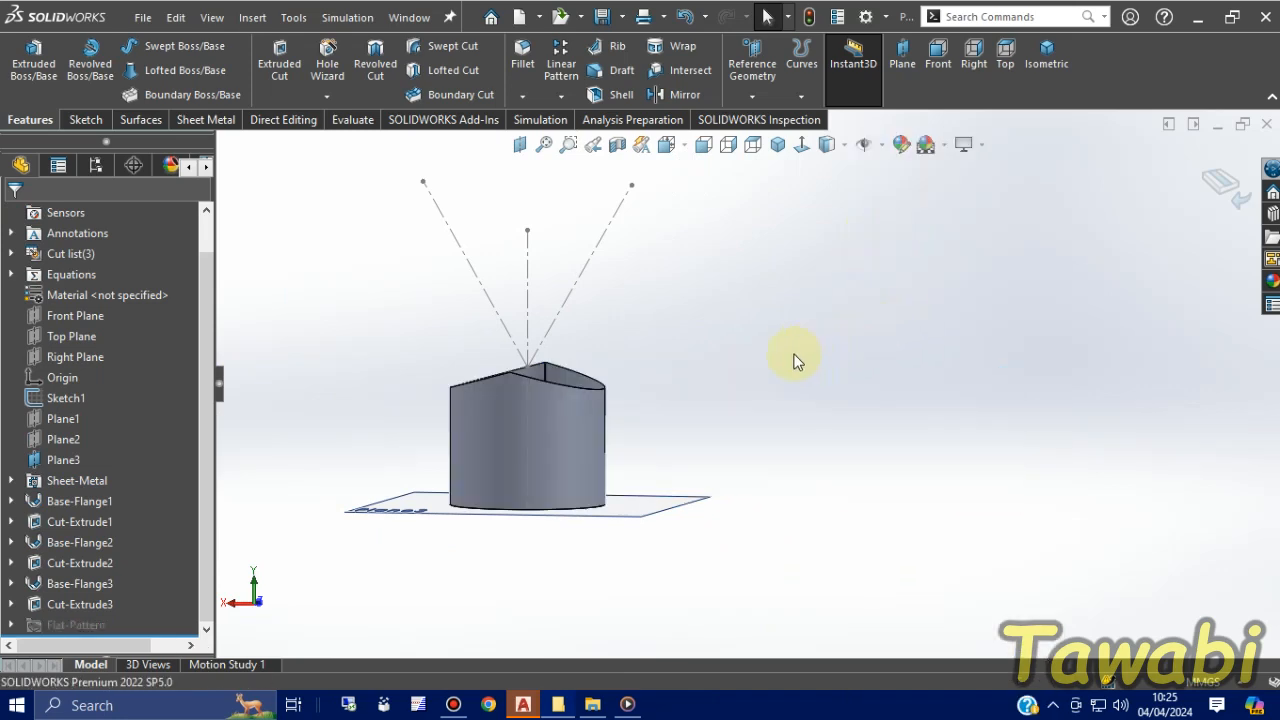
Show the hidden bodies of Base-Flange1 and Base-Flange2
left_click(57, 502)
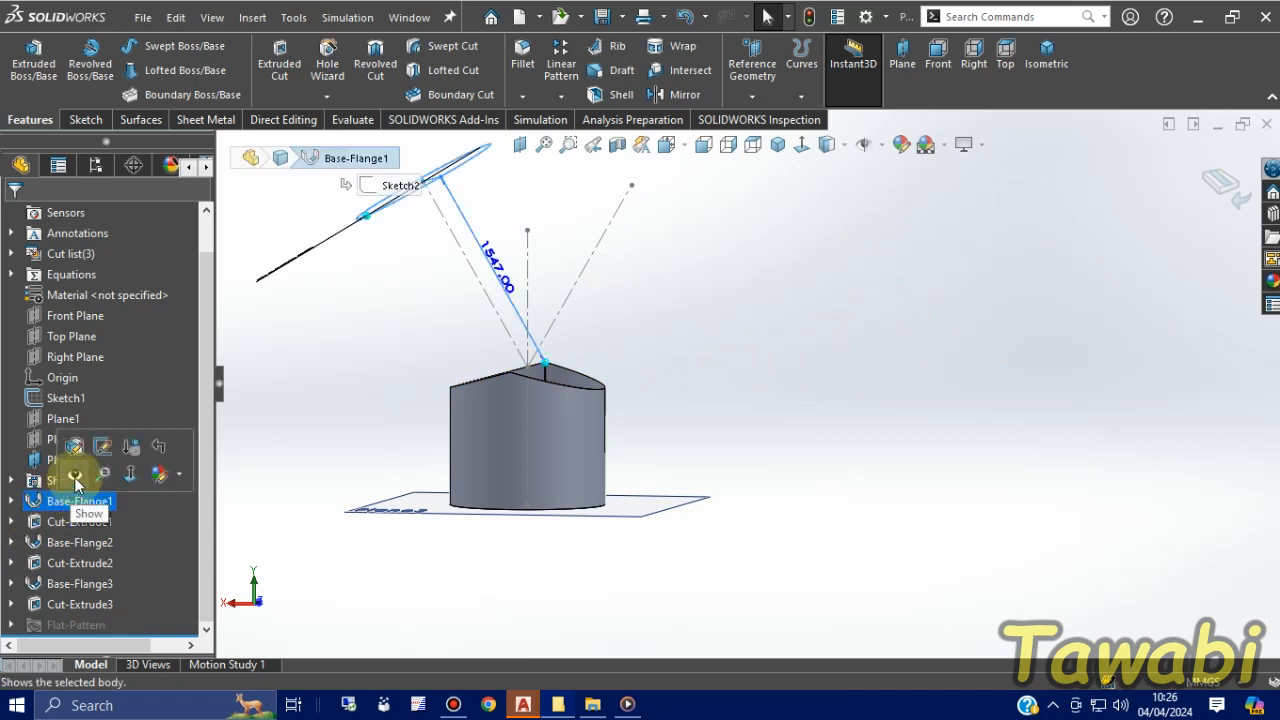
left_click(74, 477)
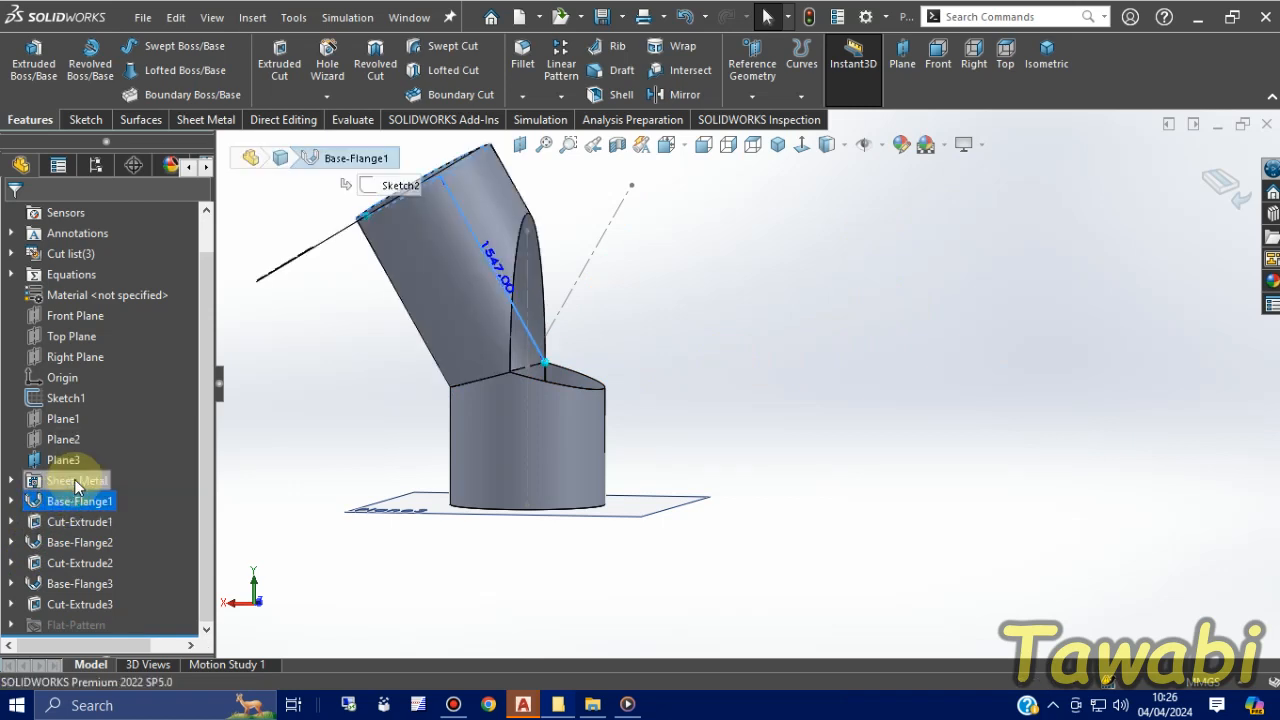
left_click(62, 543)
left_click(78, 516)
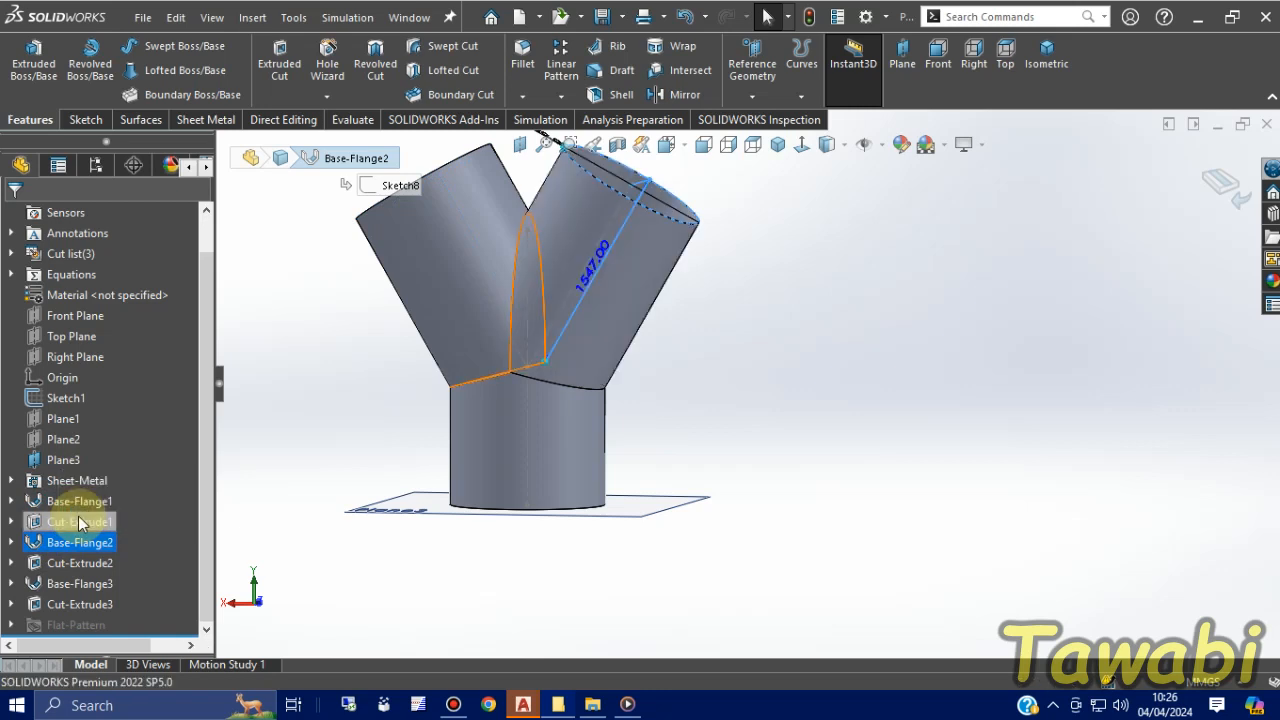
left_click(871, 433)
Hide Plane3 and Sketch1 so only the sheet metal bodies are displayed
scroll(854, 472, "up", 3)
scroll(648, 341, "down", 2)
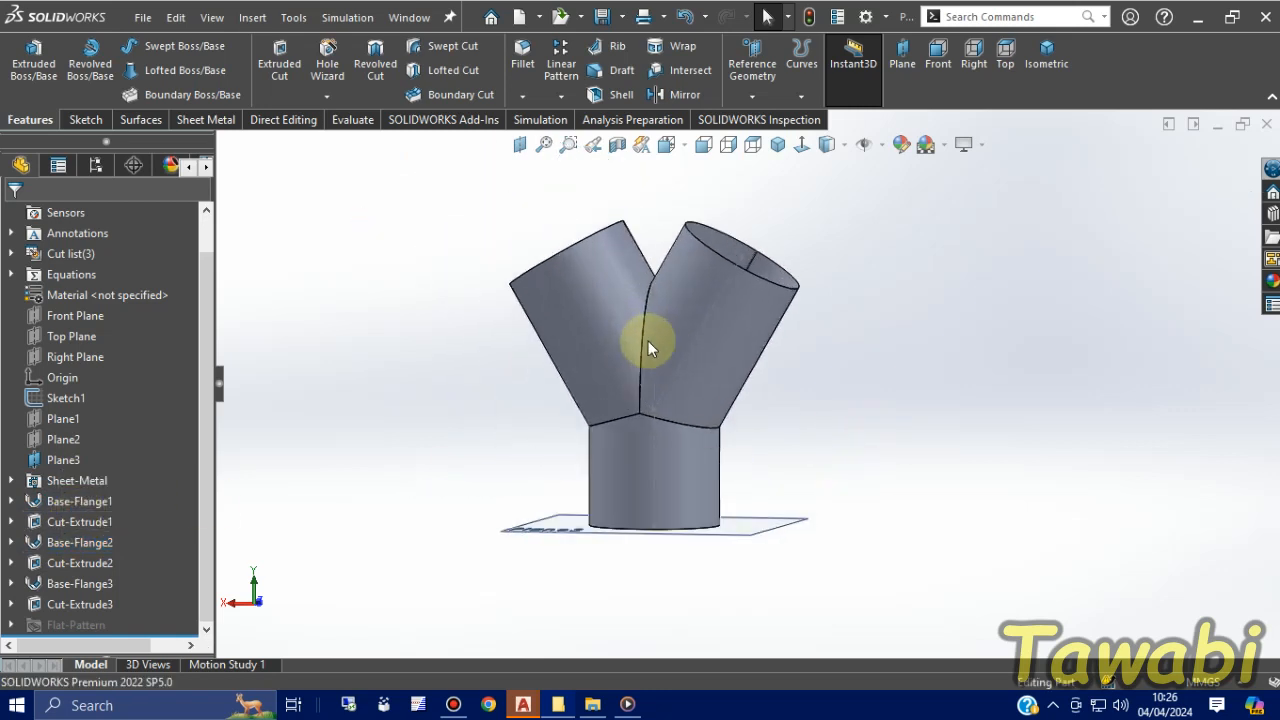
left_click(767, 522)
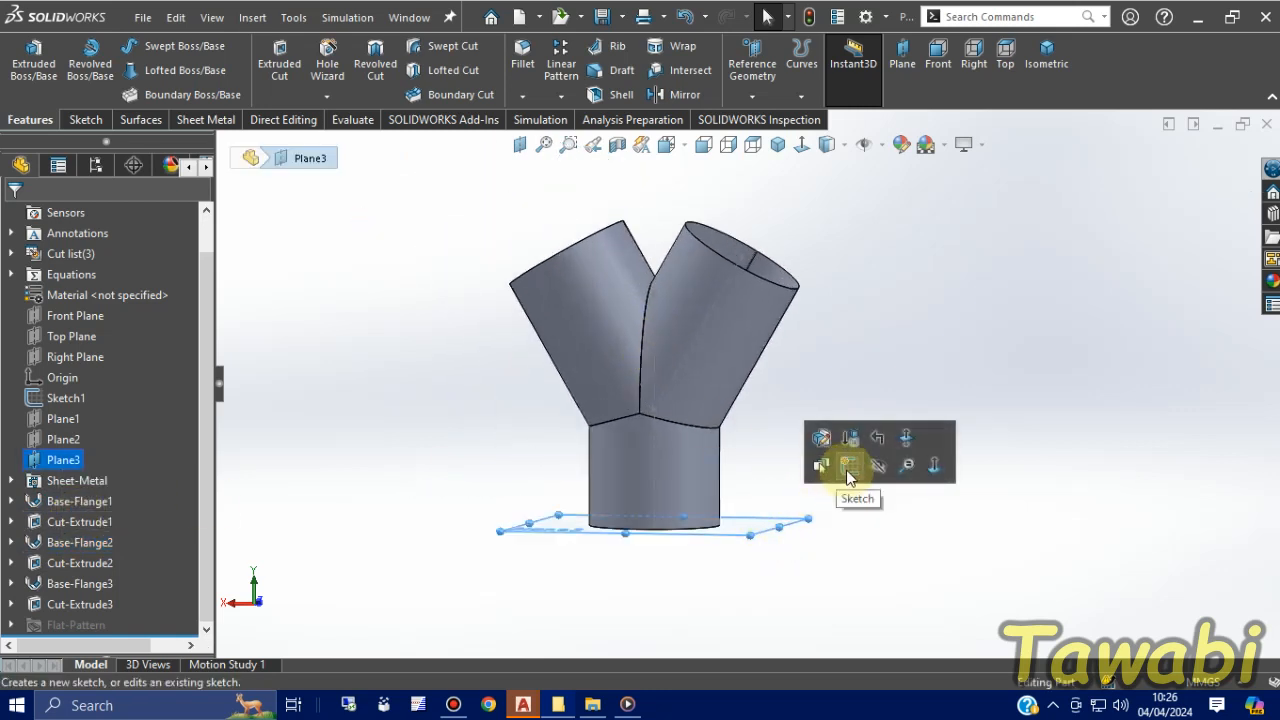
left_click(877, 466)
middle_click_drag(877, 471, 845, 490)
left_click(669, 382)
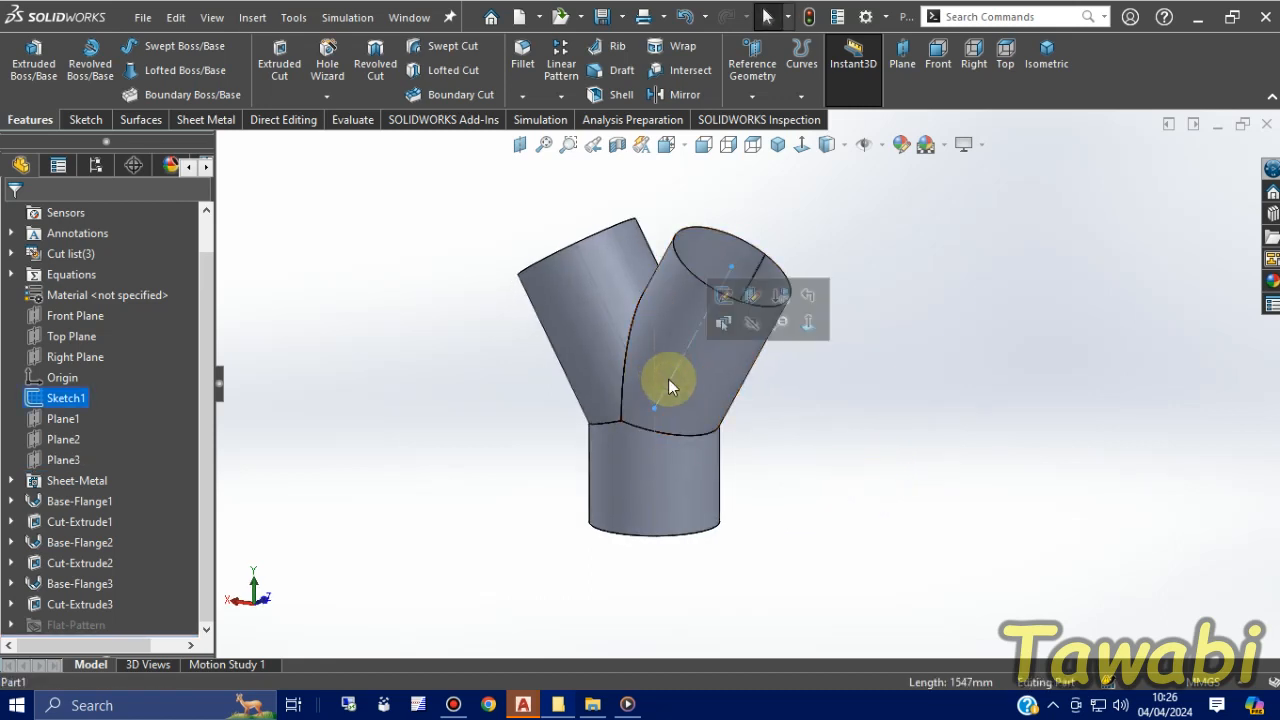
left_click(66, 399)
left_click(88, 375)
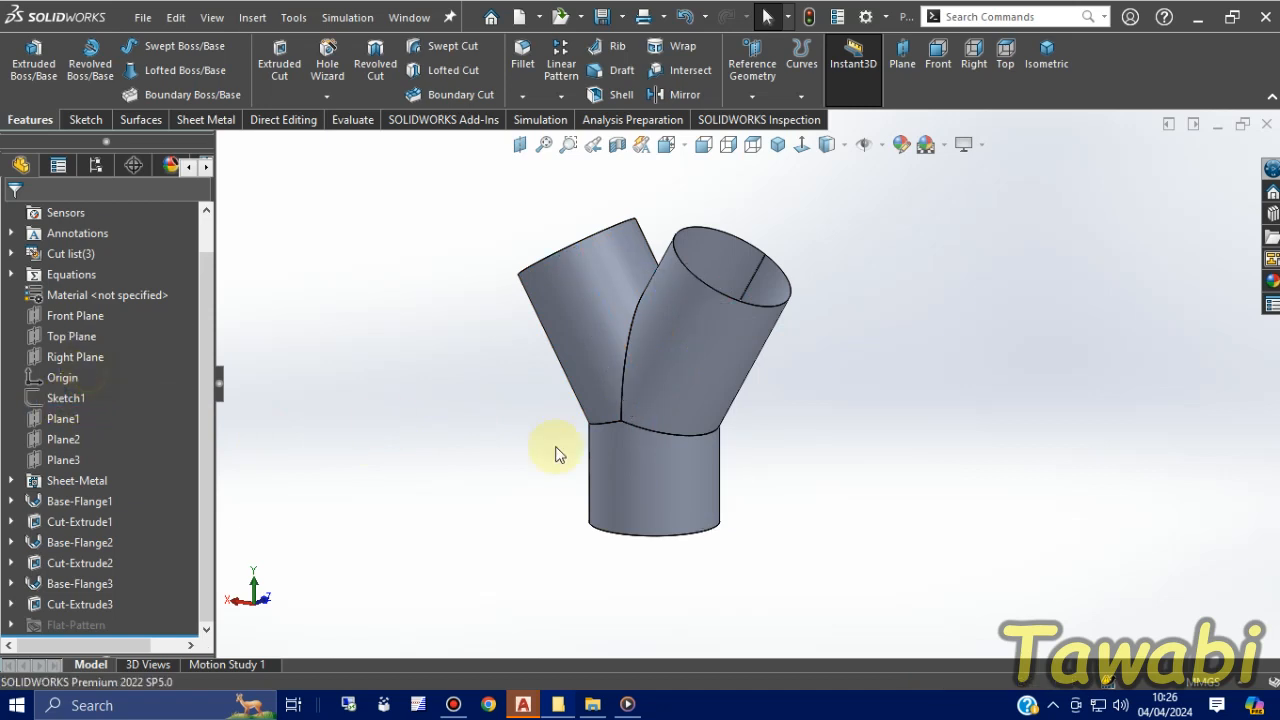
Apply a yellow colour appearance to the whole part
left_click(903, 148)
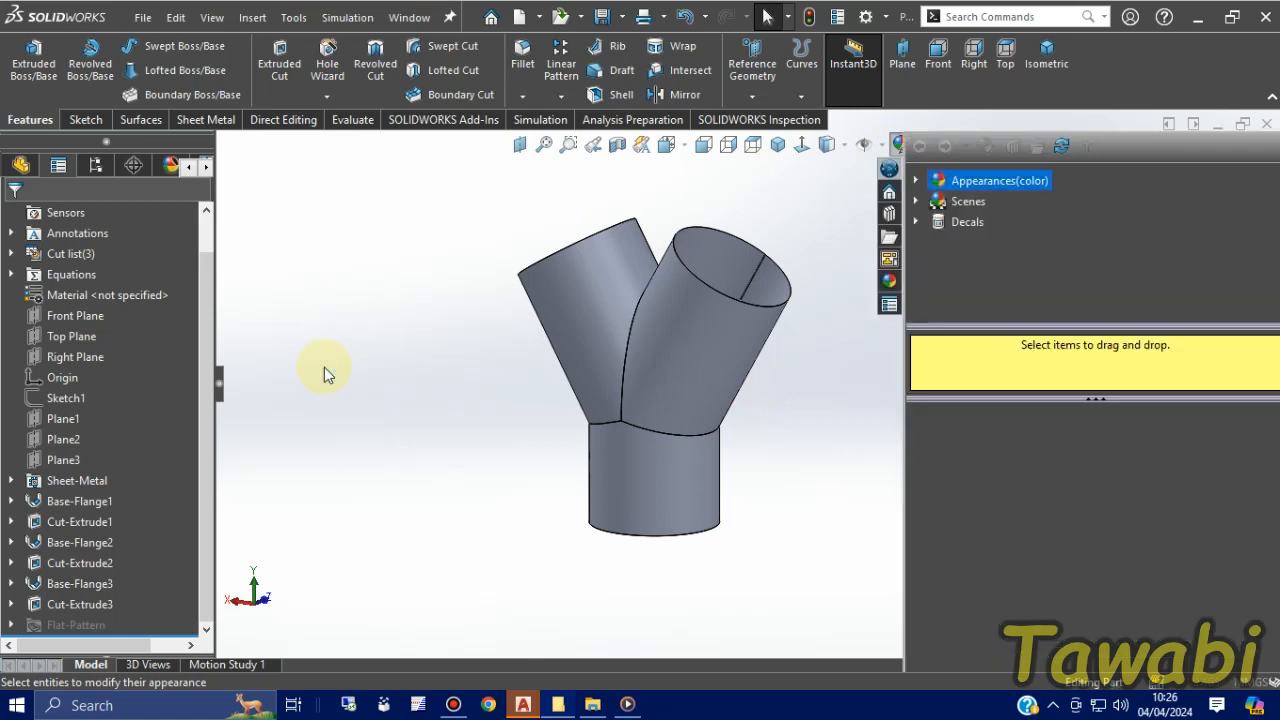
left_click(86, 603)
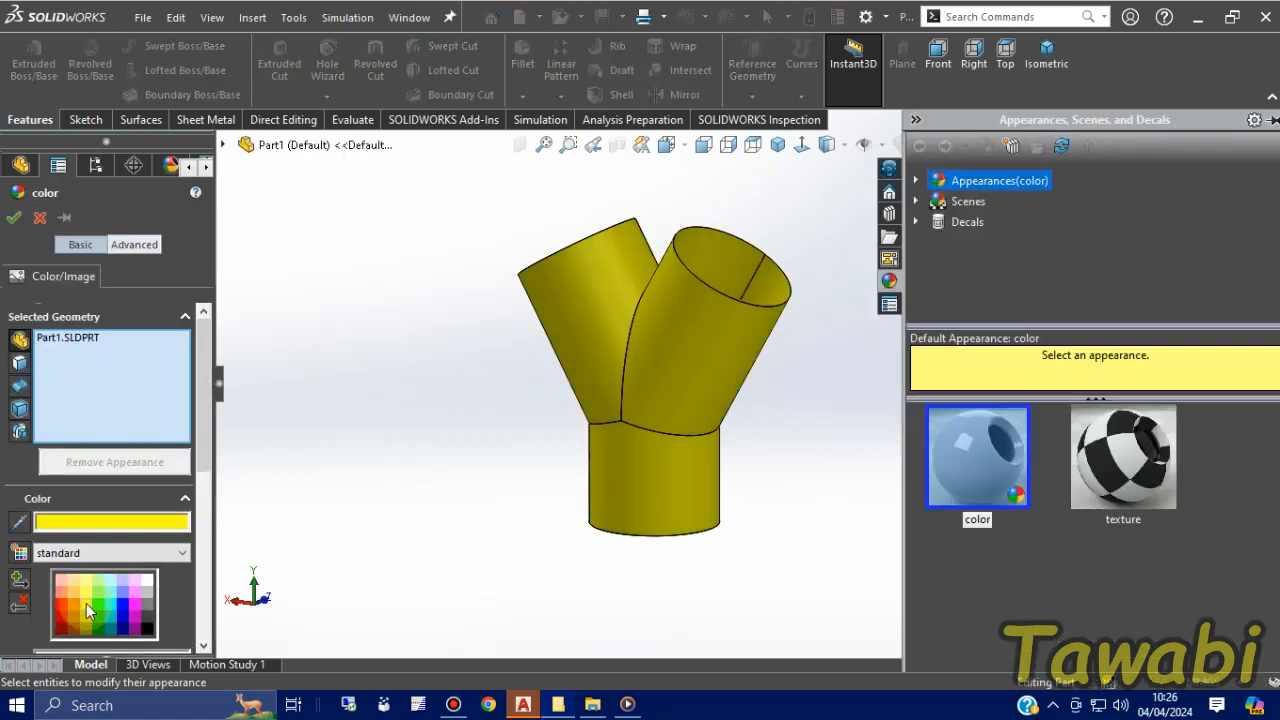
left_click(14, 218)
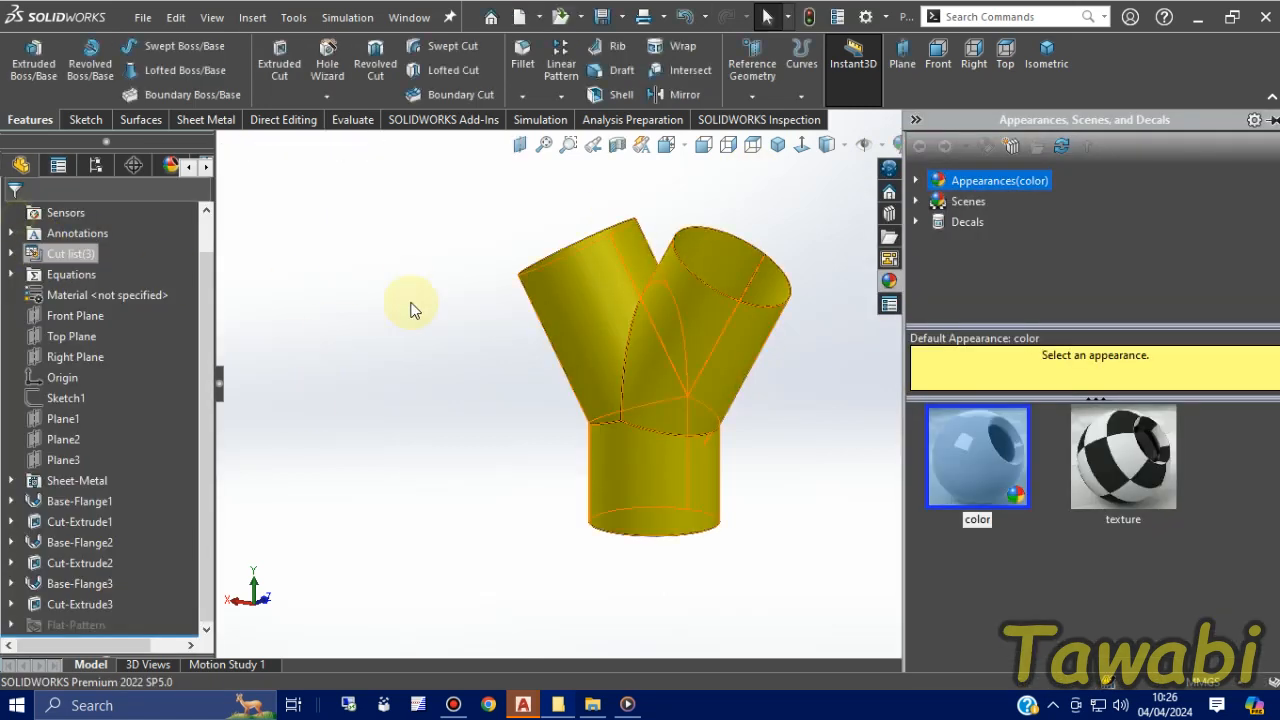
Flatten the right branch and examine its flat pattern in a view normal to its face
scroll(706, 330, "down", 3)
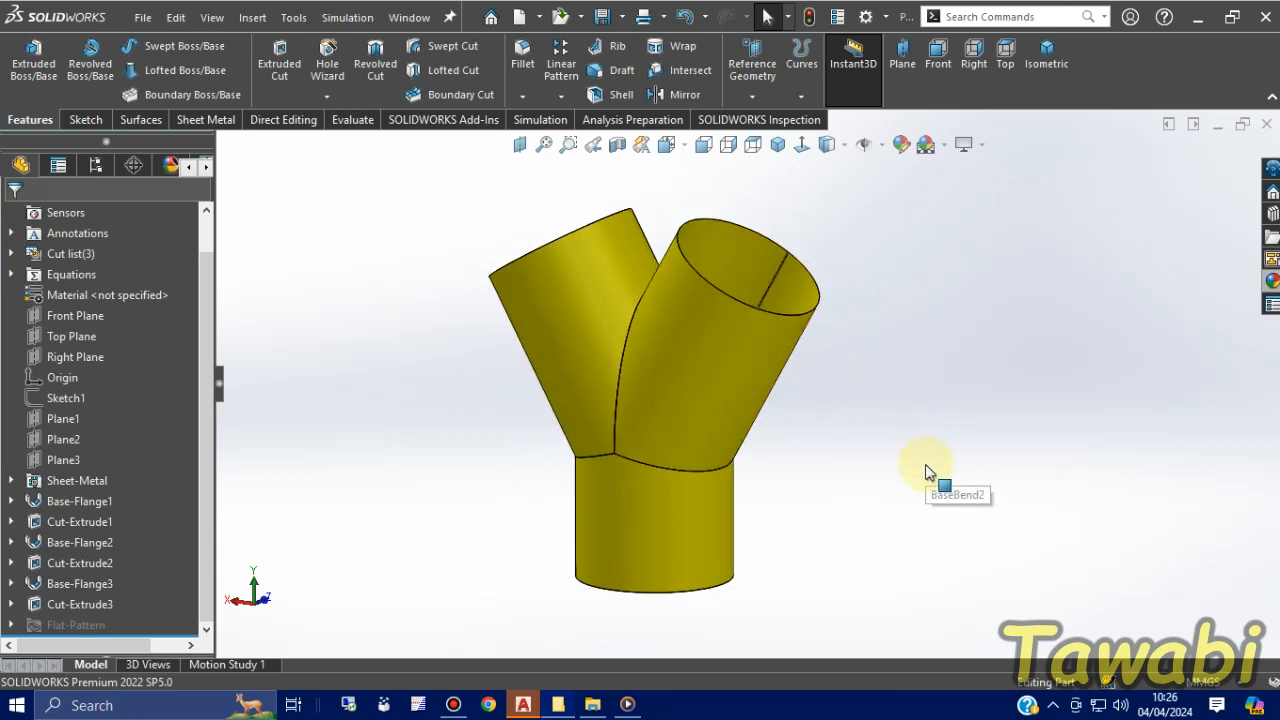
middle_click_drag(929, 471, 760, 420)
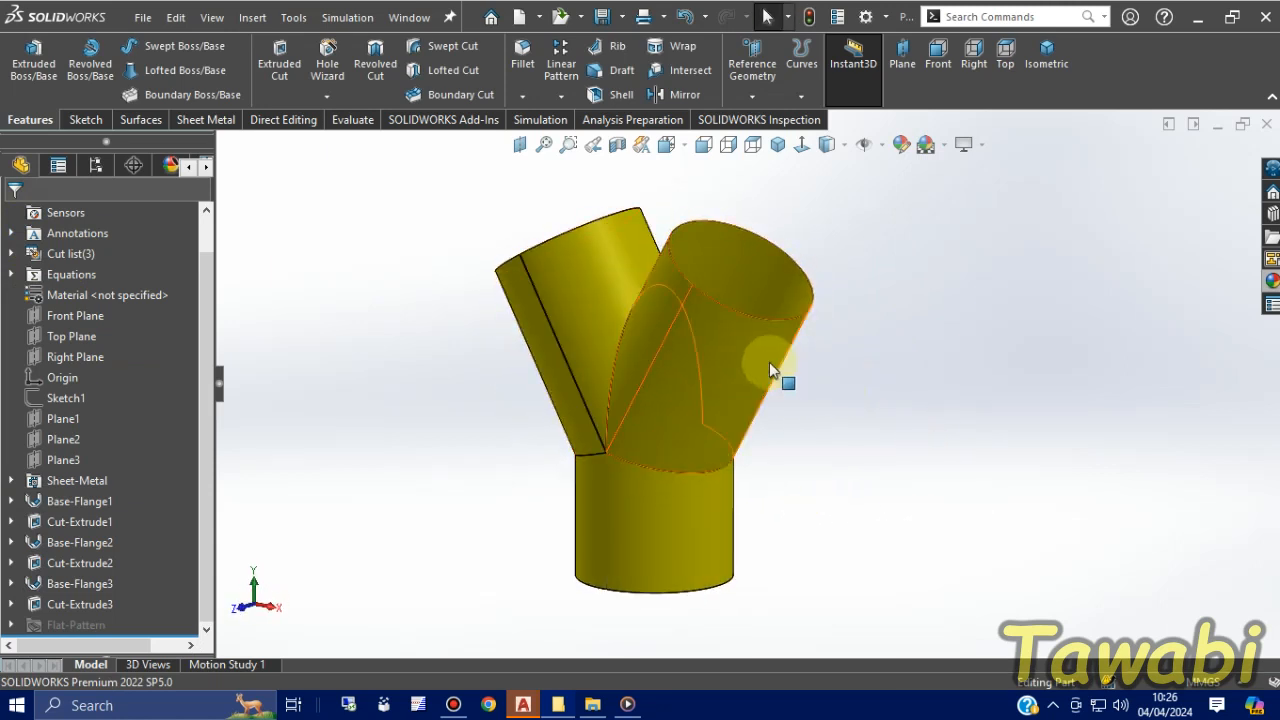
left_click(727, 352)
right_click(727, 352)
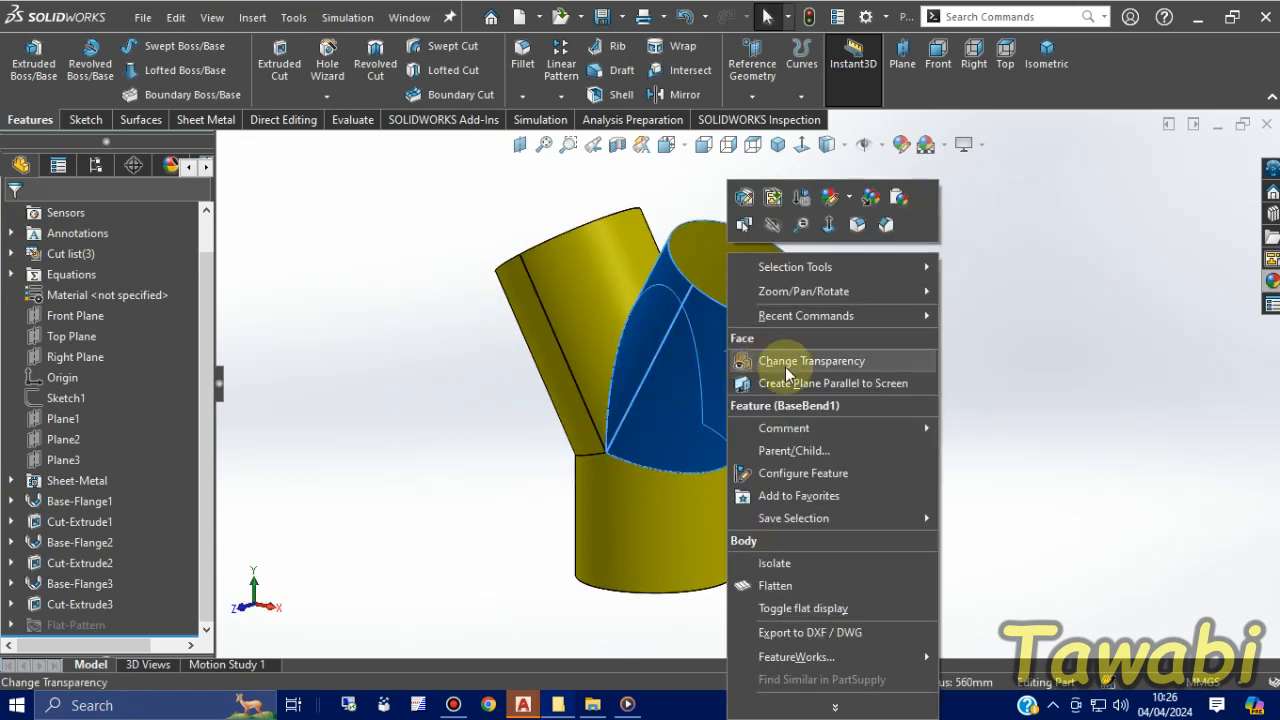
left_click(781, 590)
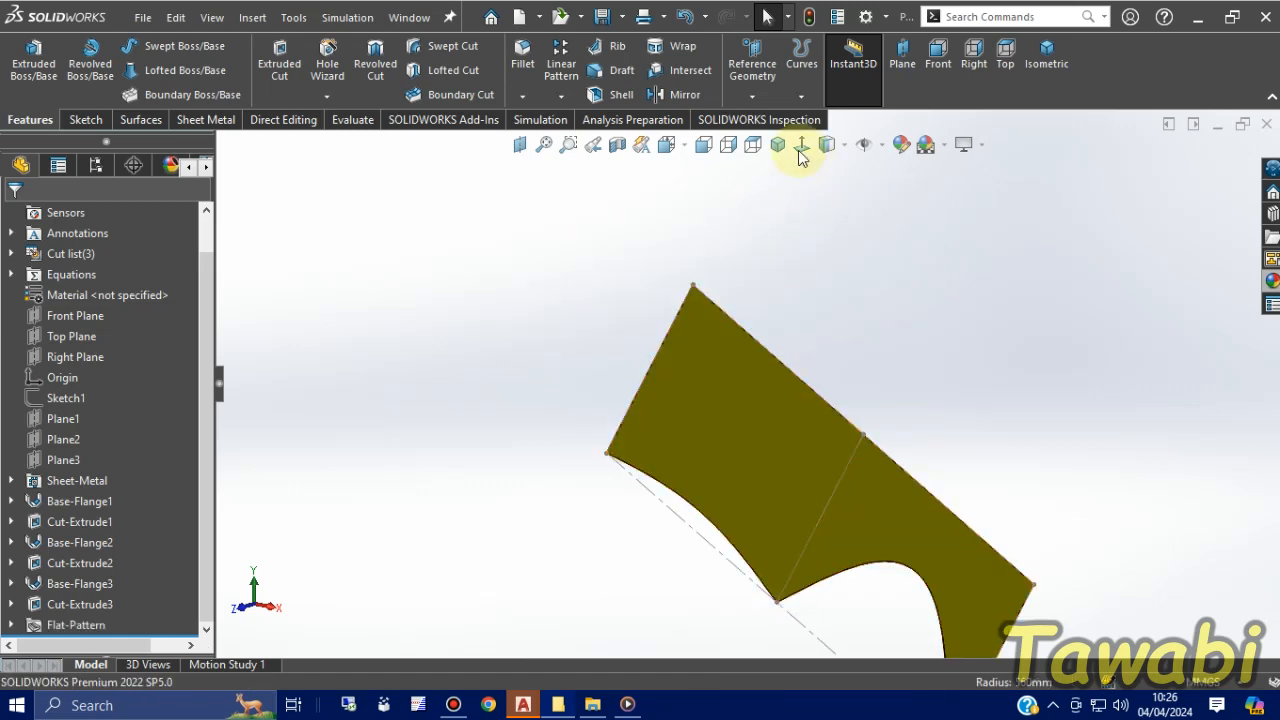
left_click(757, 380)
left_click(801, 144)
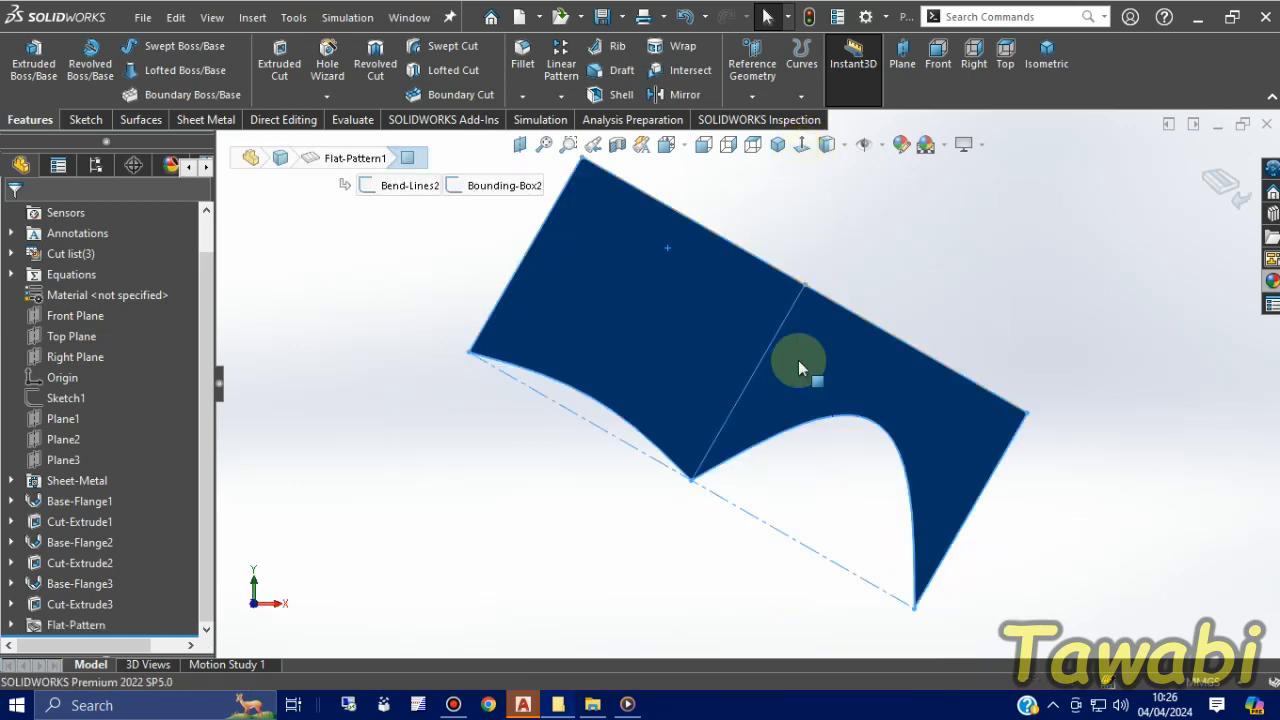
left_click(948, 320)
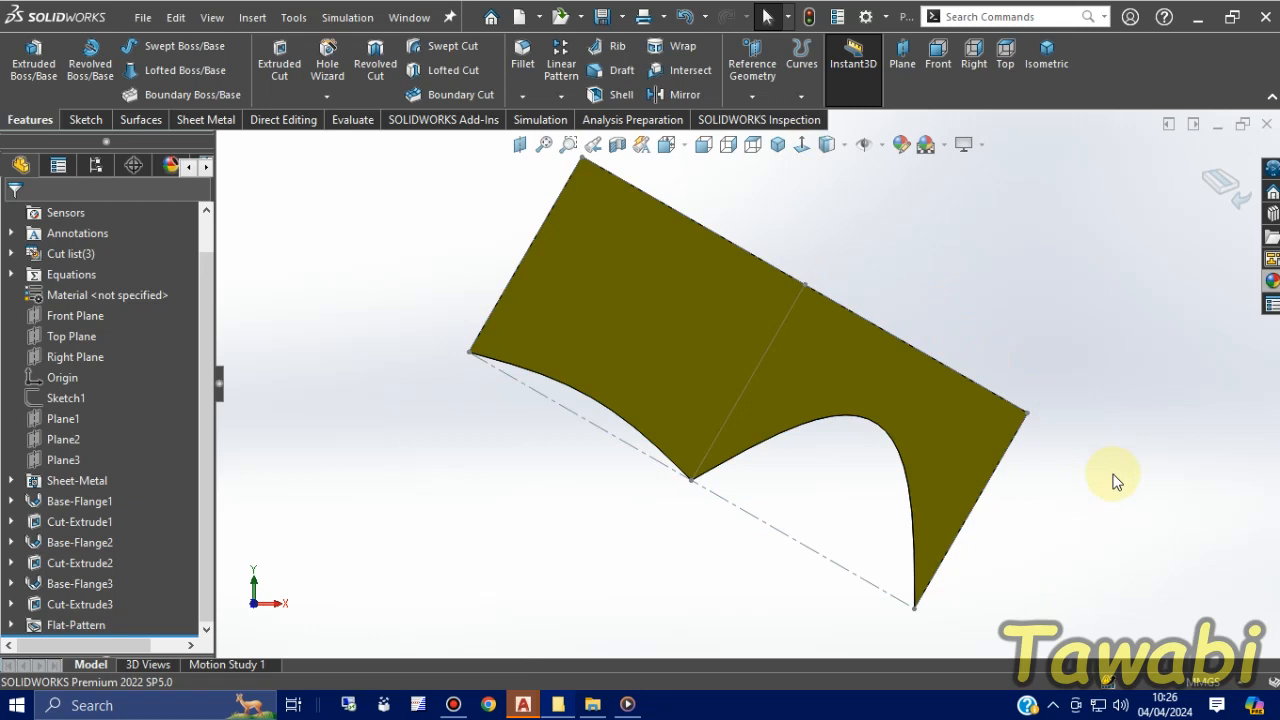
Exit the flattened state of the right branch to return to the folded part
left_click(720, 316)
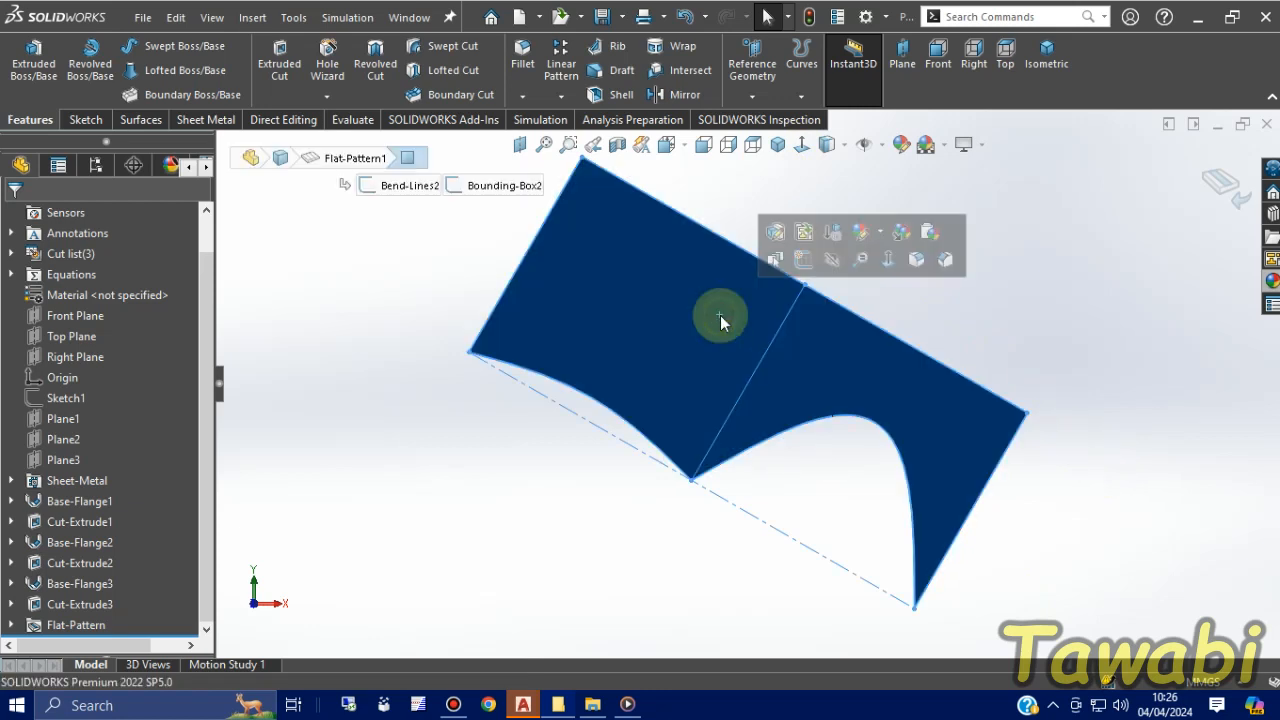
right_click(720, 316)
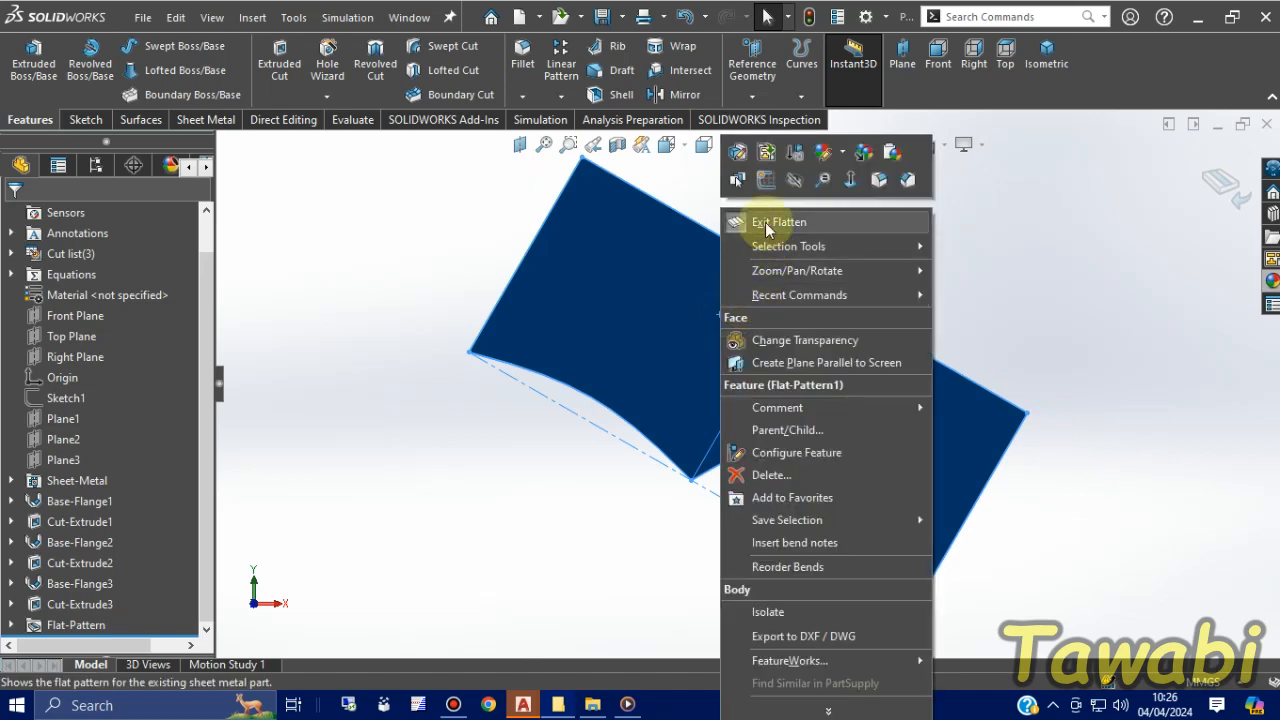
key("Escape")
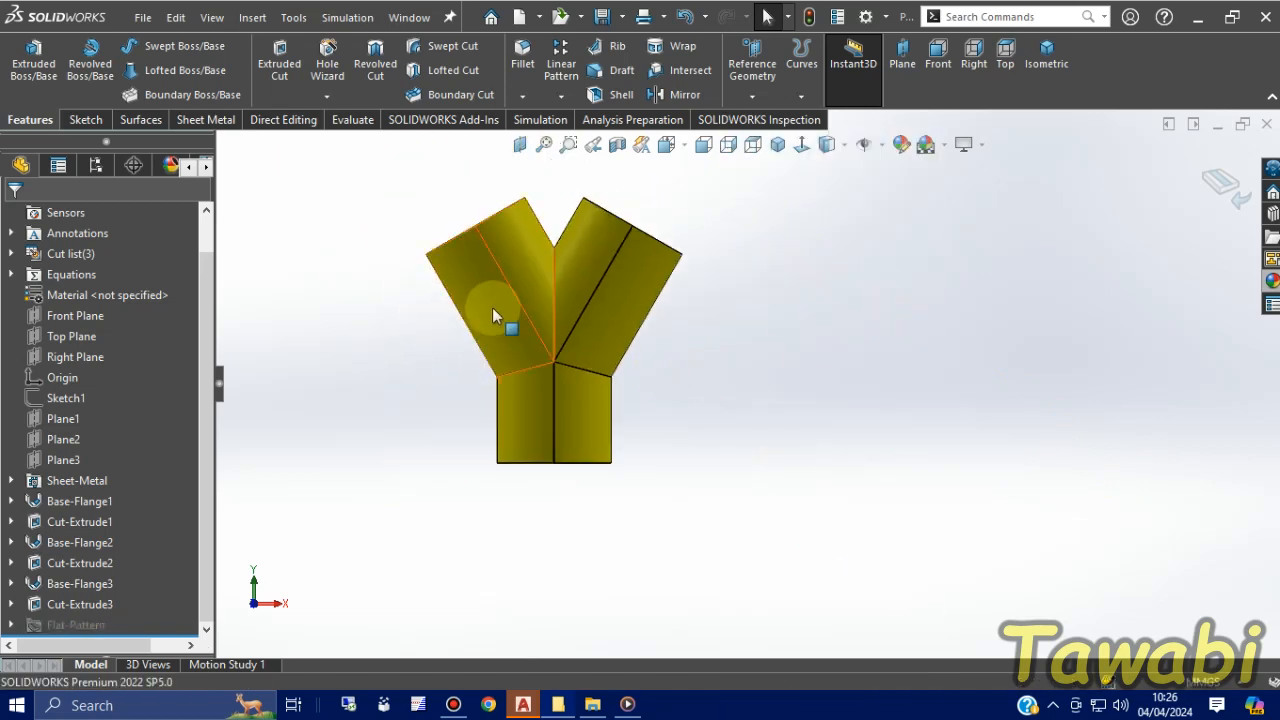
Flatten the left branch to examine its flat pattern, and return it to the folded state
left_click(493, 309)
right_click(493, 310)
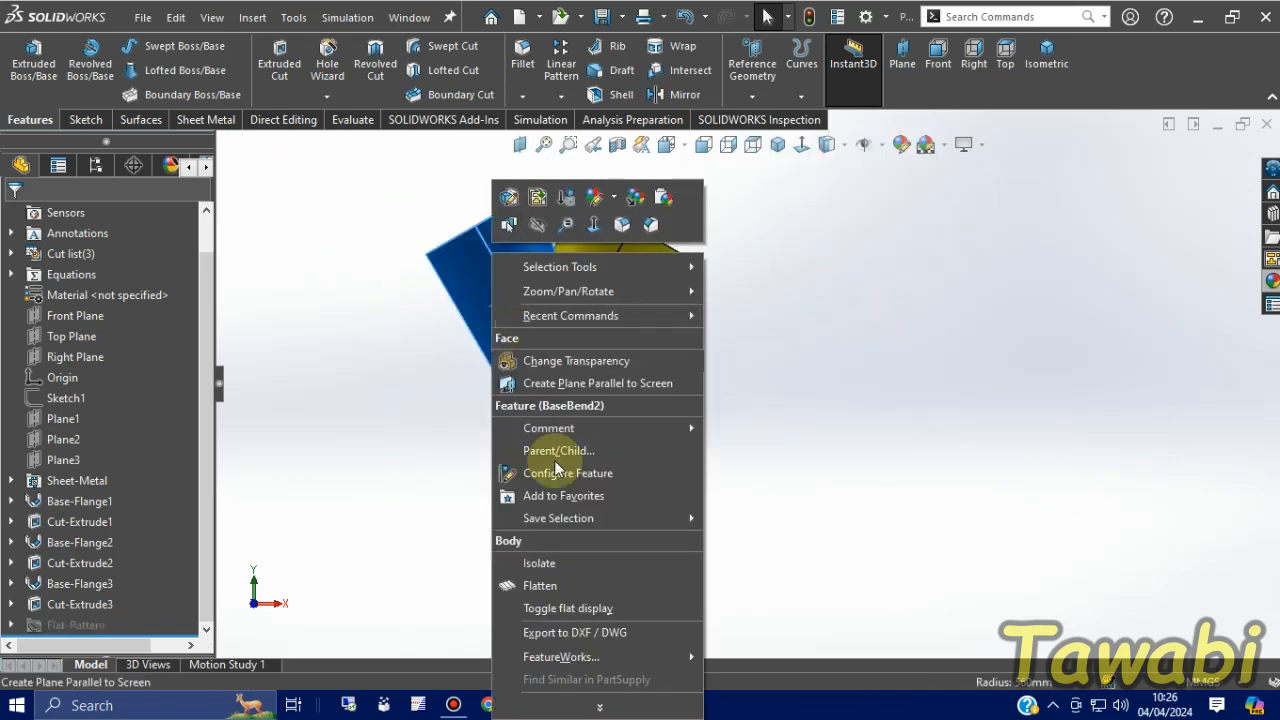
left_click(550, 582)
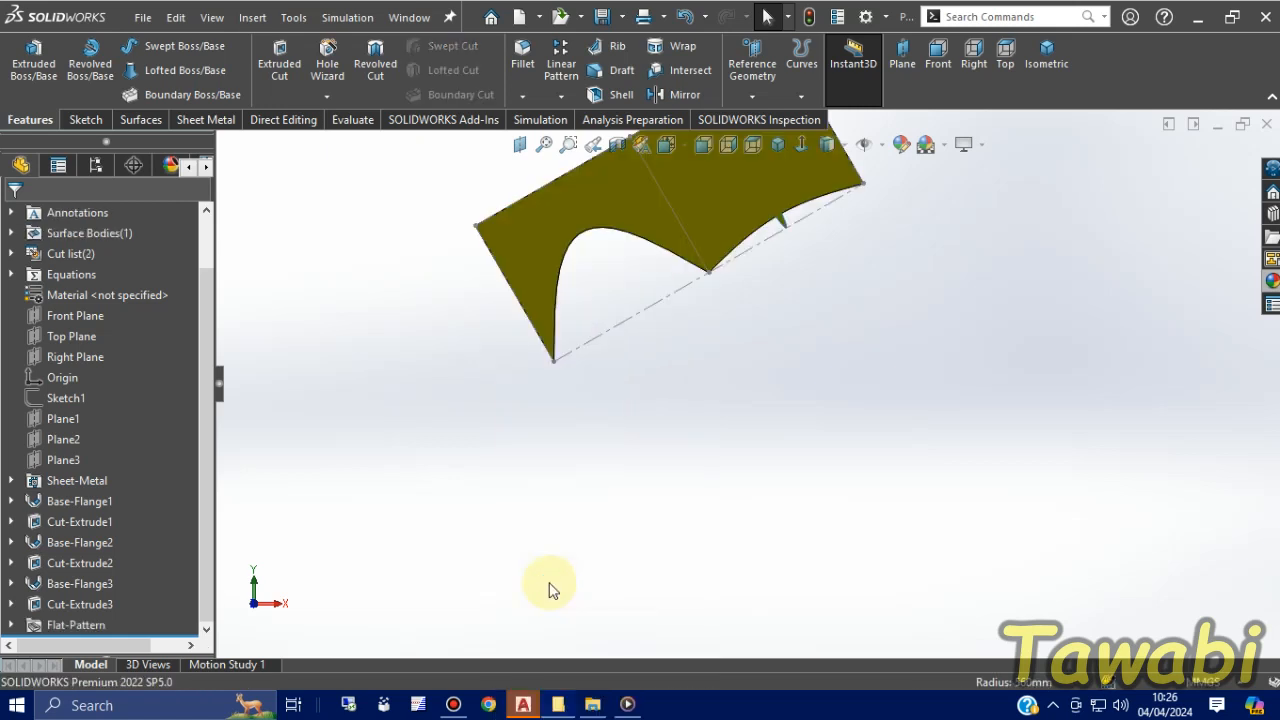
middle_click_drag(659, 516, 880, 337)
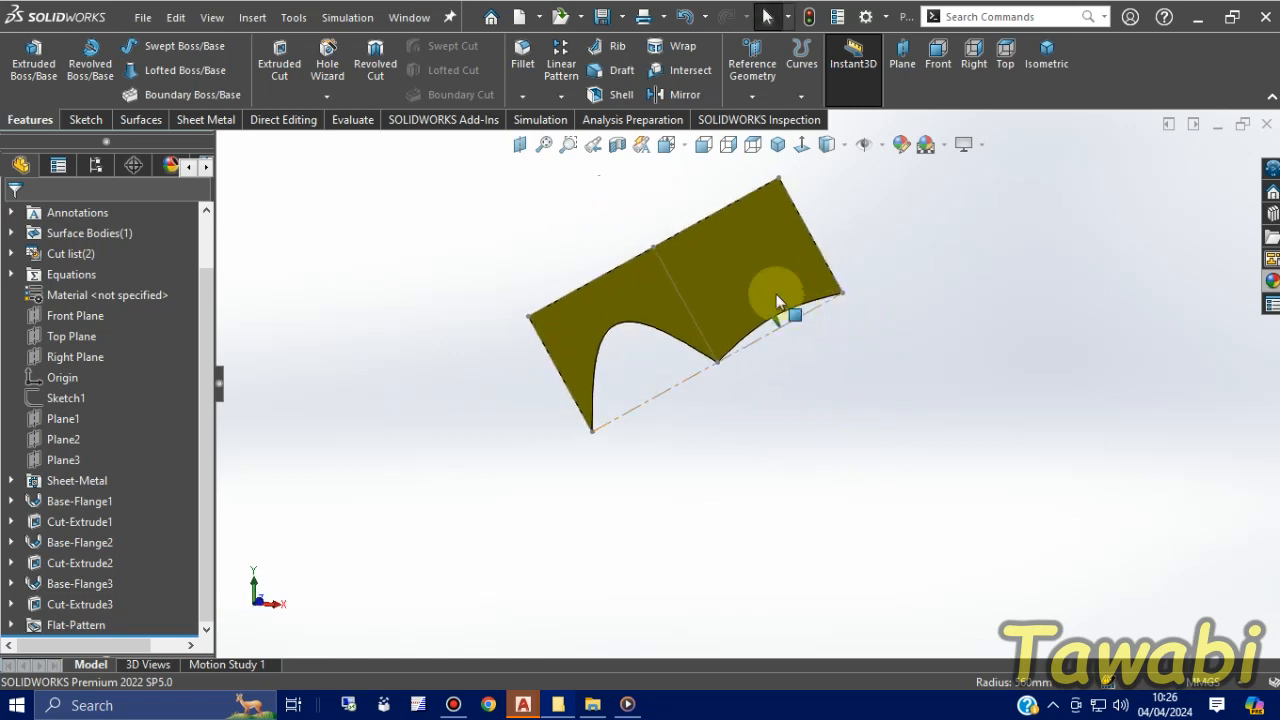
right_click(728, 290)
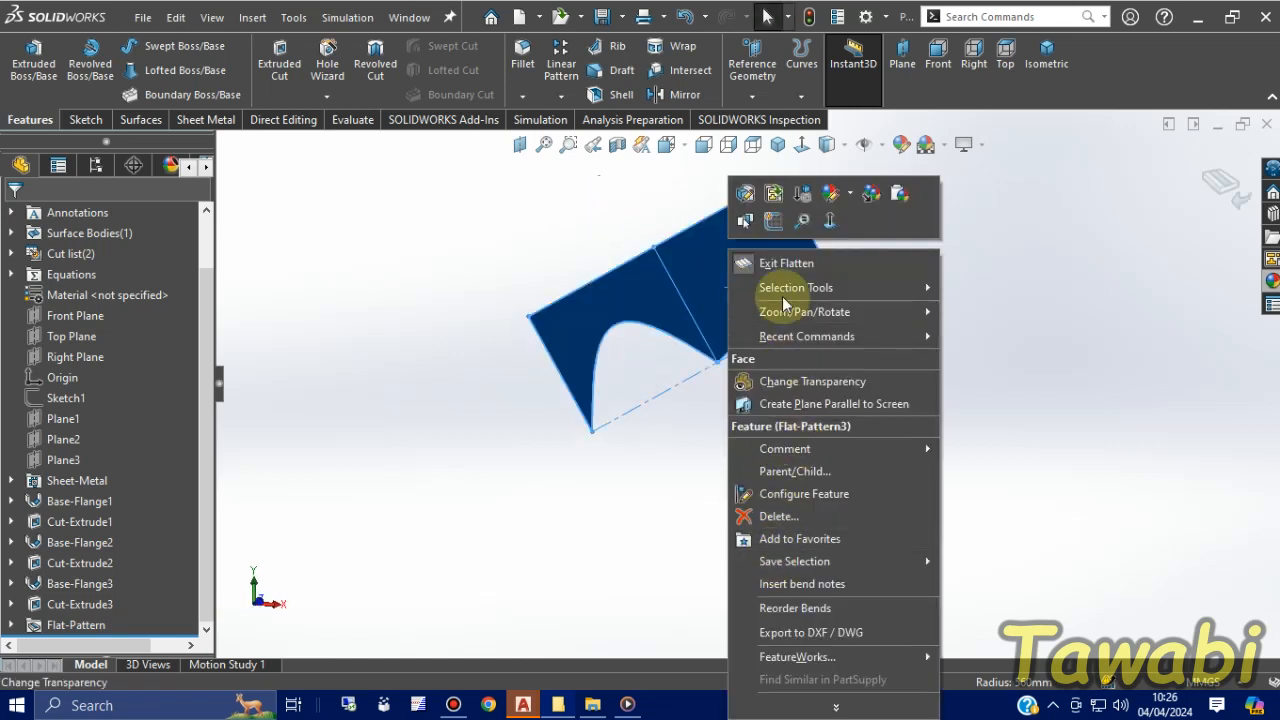
left_click(772, 263)
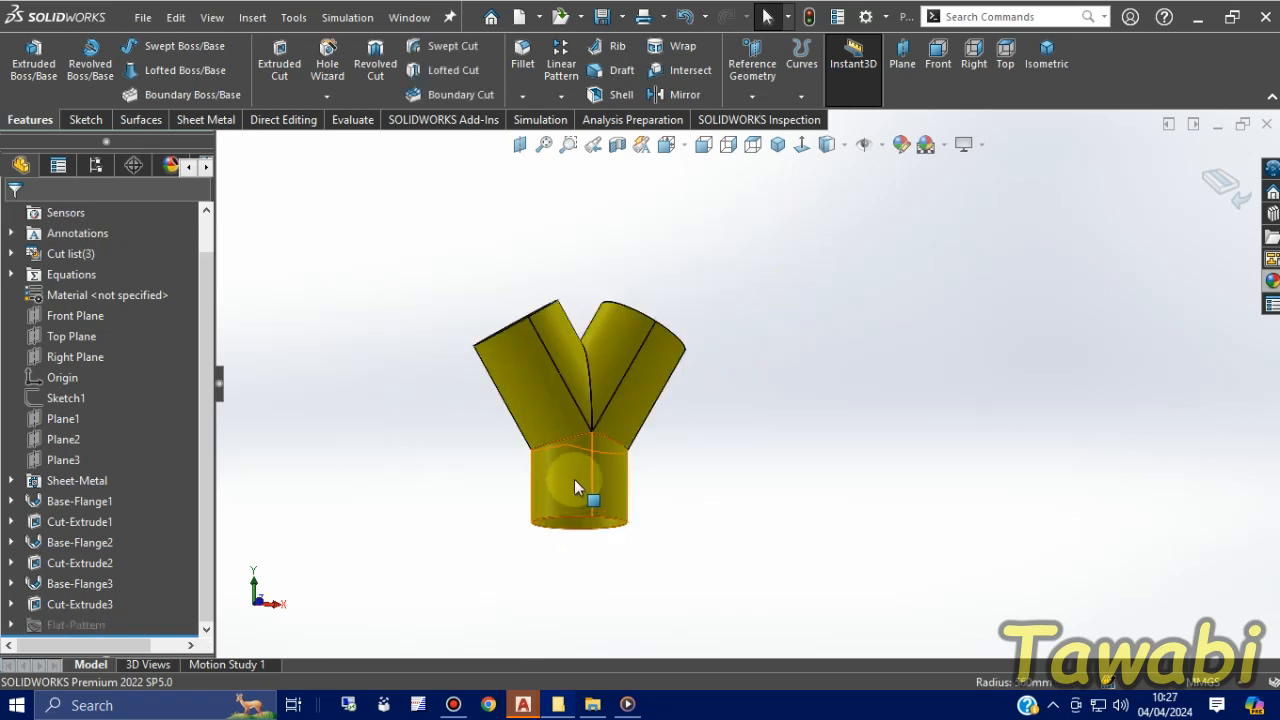
Flatten the lower cylinder to examine its flat pattern in a view normal to its face, and exit the flattened state
left_click(574, 485)
right_click(574, 482)
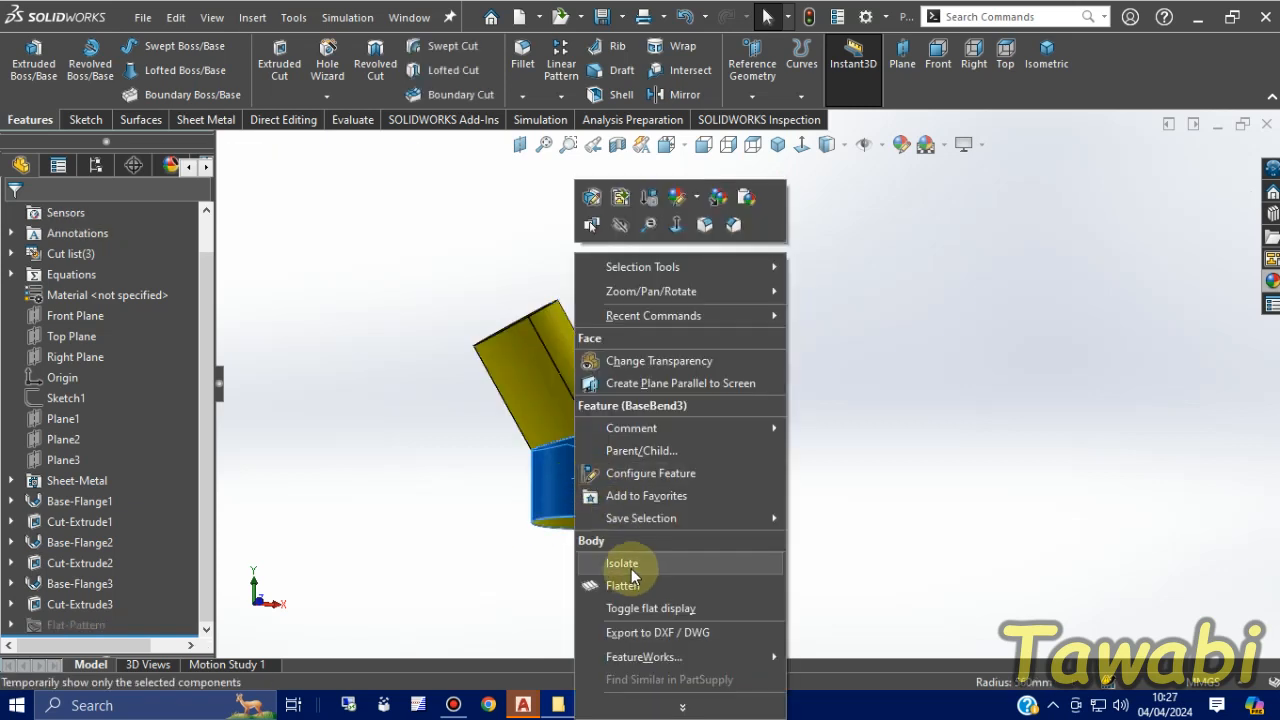
left_click(622, 585)
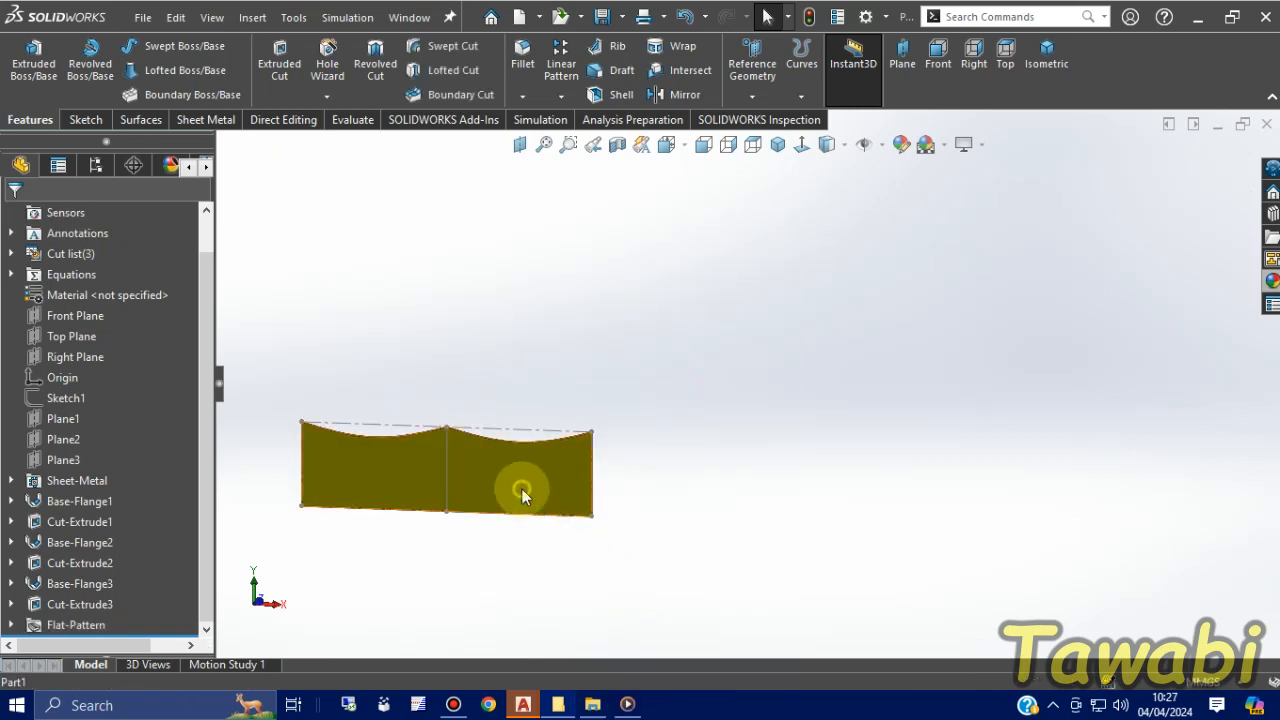
left_click(521, 490)
left_click(801, 144)
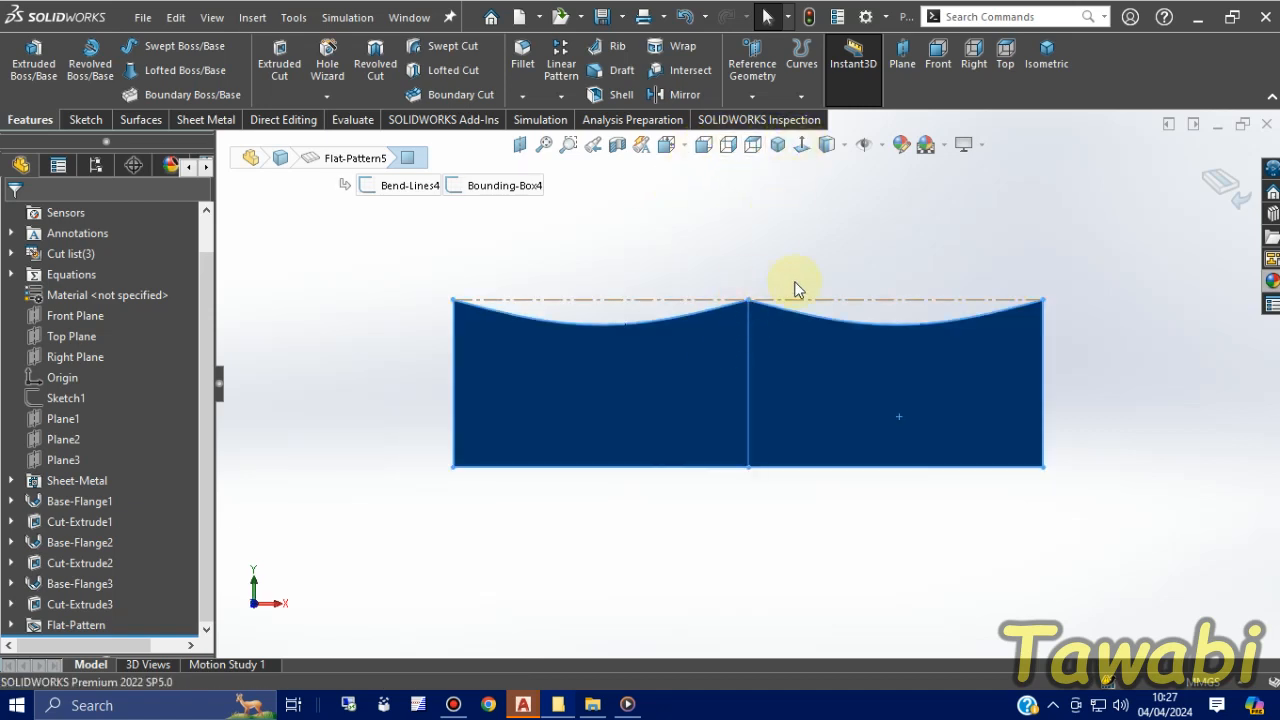
left_click(869, 222)
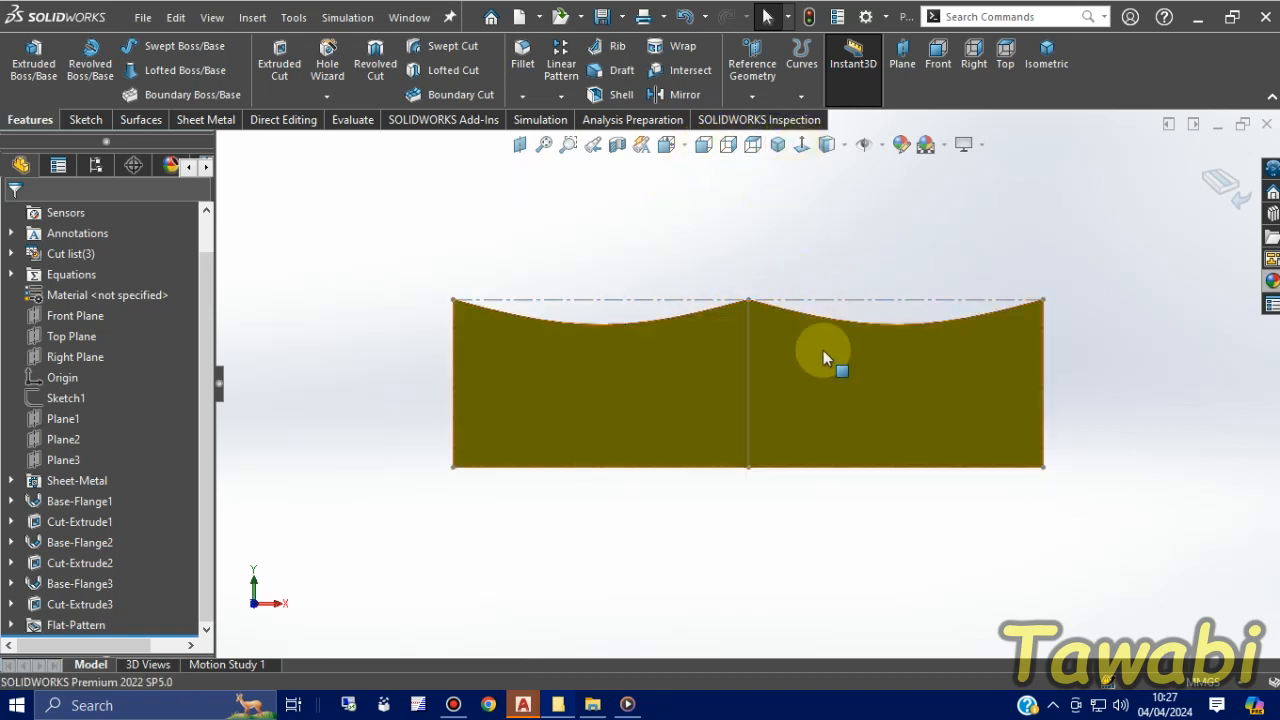
right_click(812, 381)
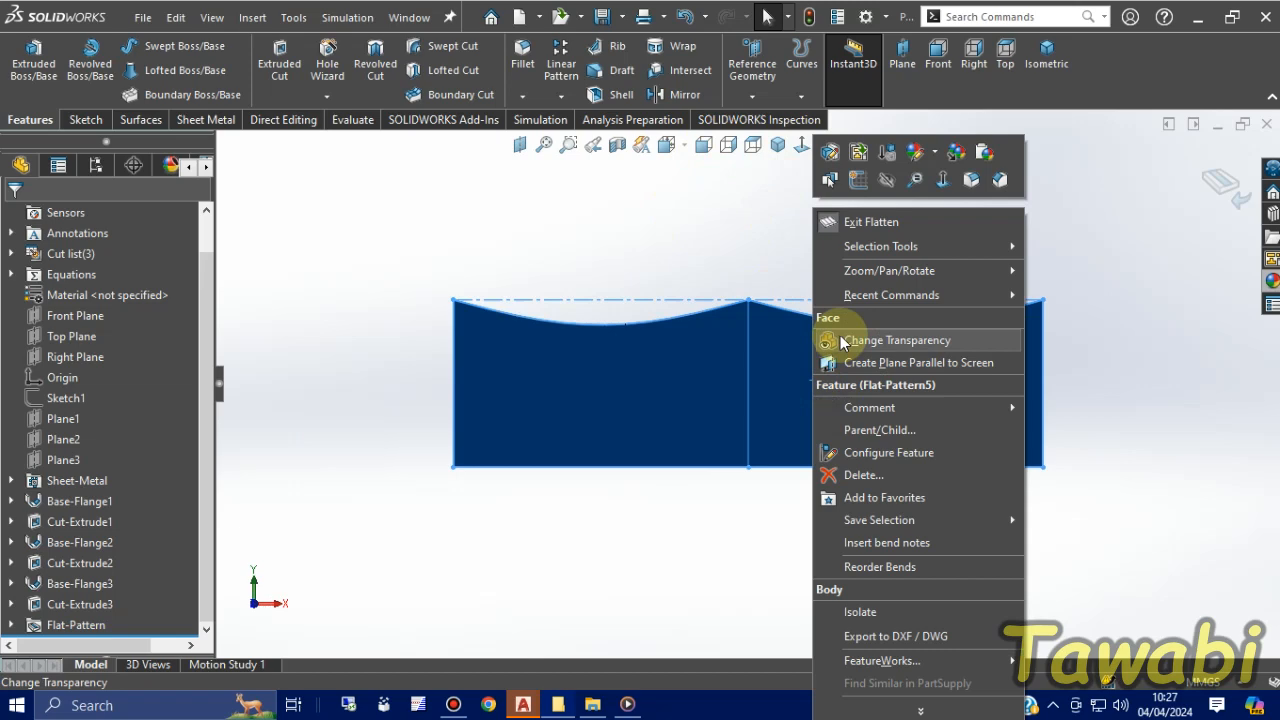
left_click(850, 222)
Inspect the inside of the folded Y part with a planar section view at the Front Plane, and turn the section off again
scroll(824, 365, "up", 3)
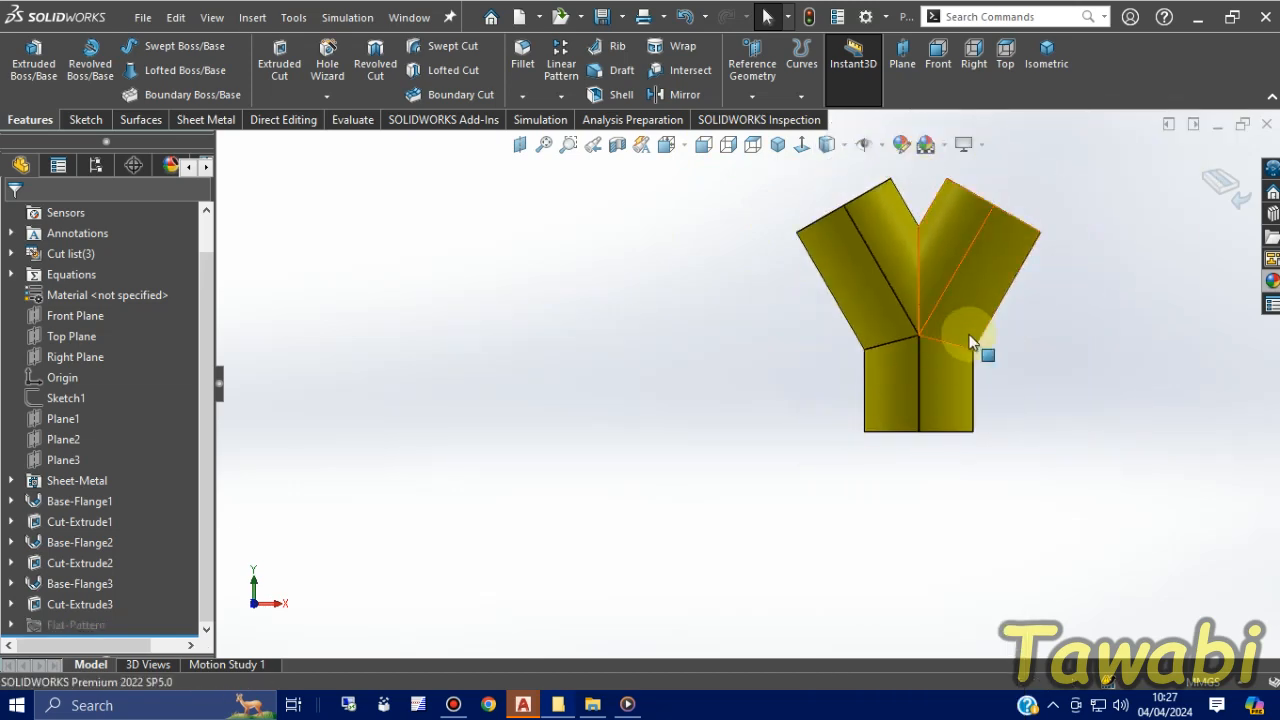
middle_click_drag(971, 341, 1051, 323)
scroll(1051, 323, "down", 3)
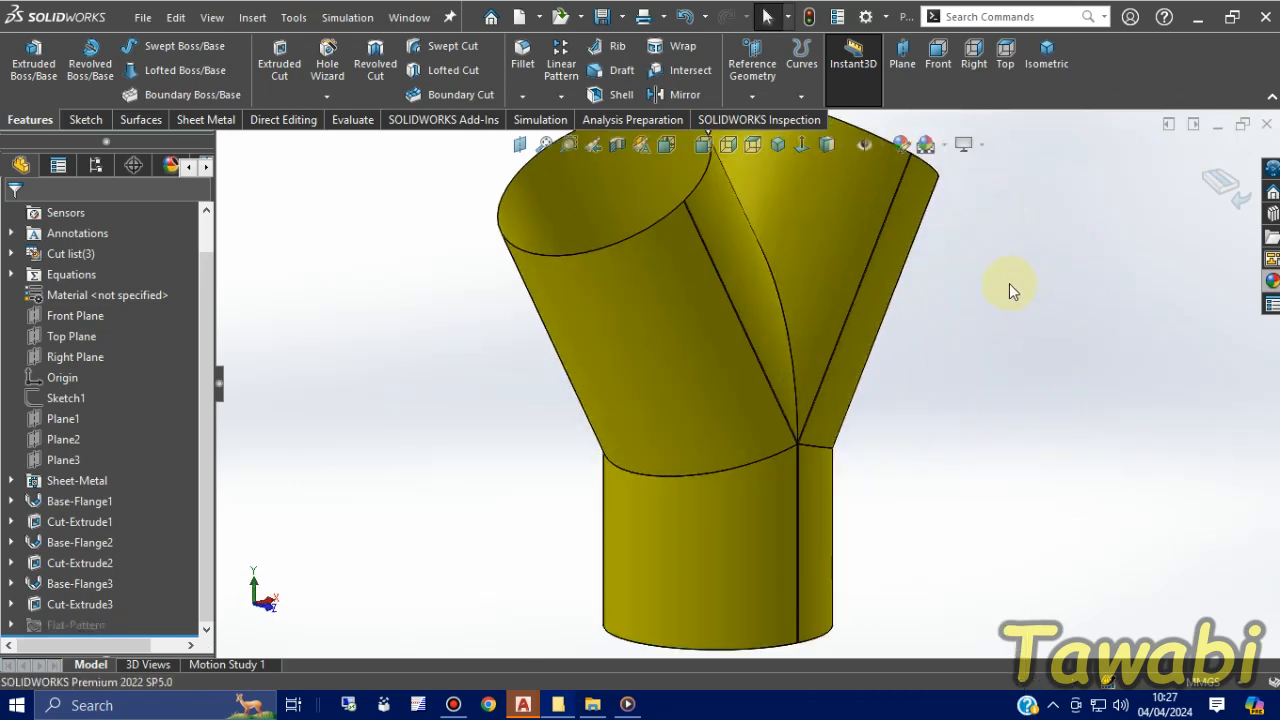
middle_click_drag(1009, 285, 953, 326, "ctrl")
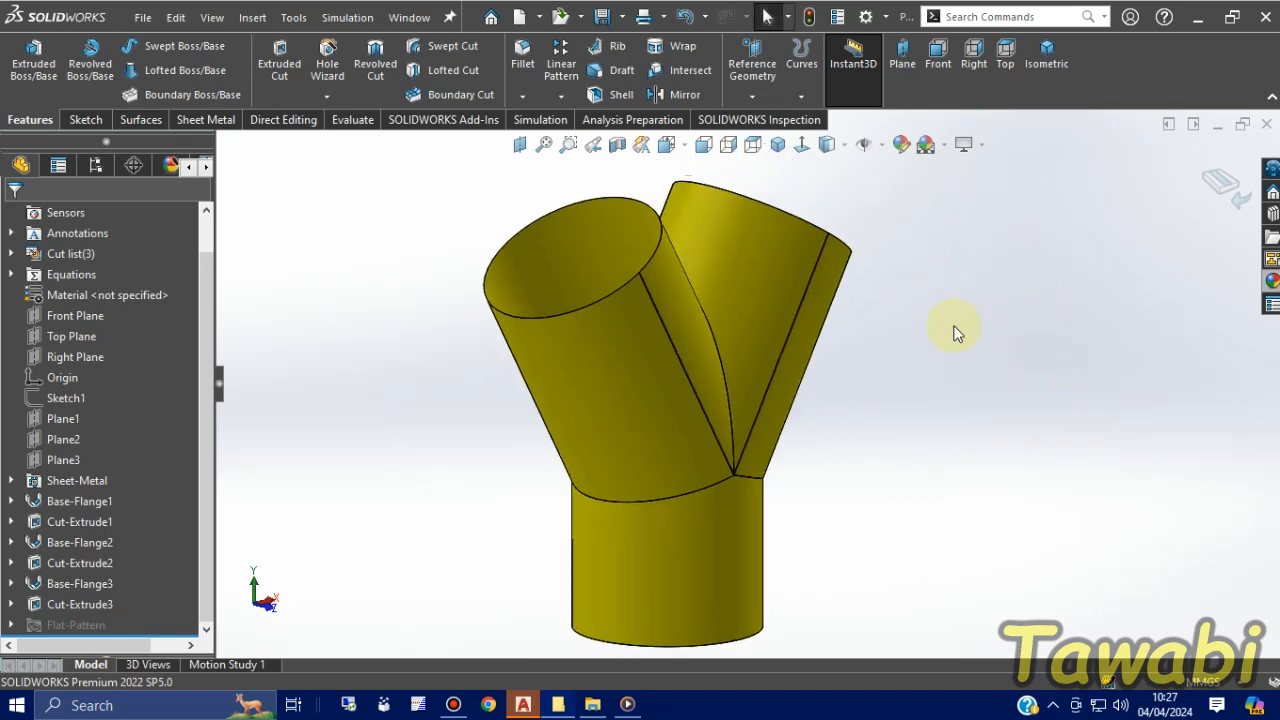
middle_click_drag(997, 368, 609, 463)
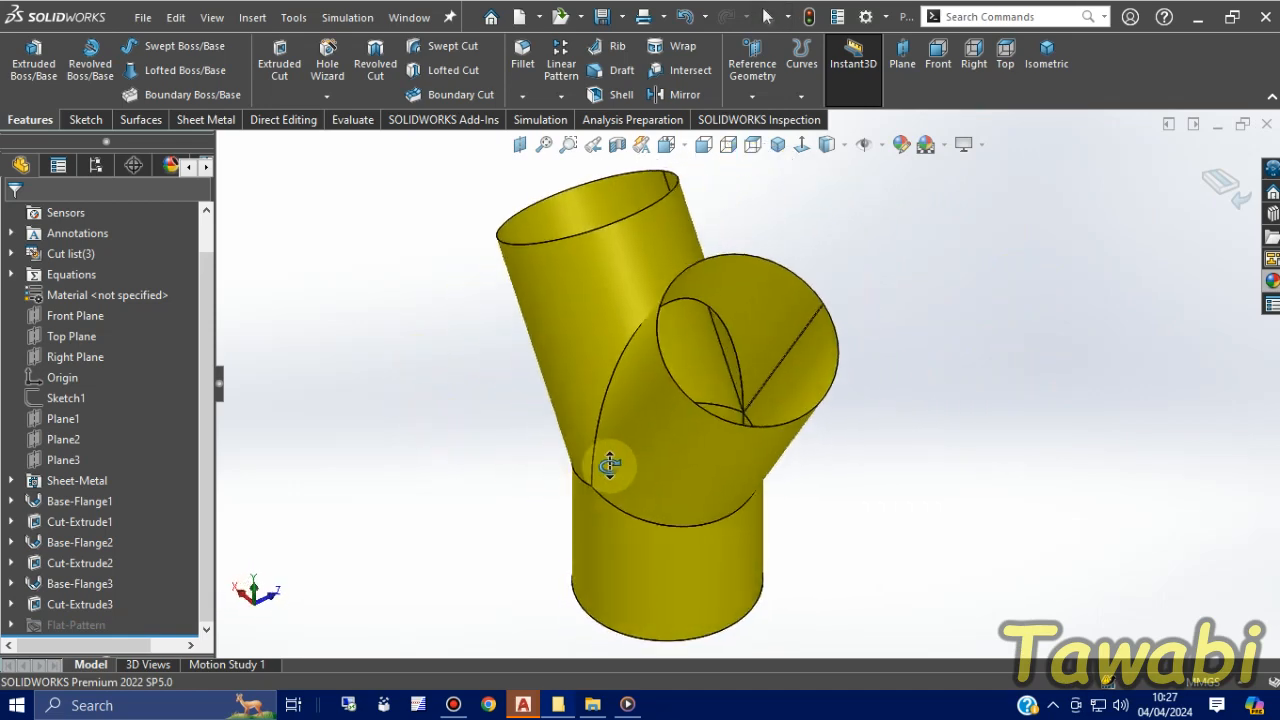
left_click(617, 146)
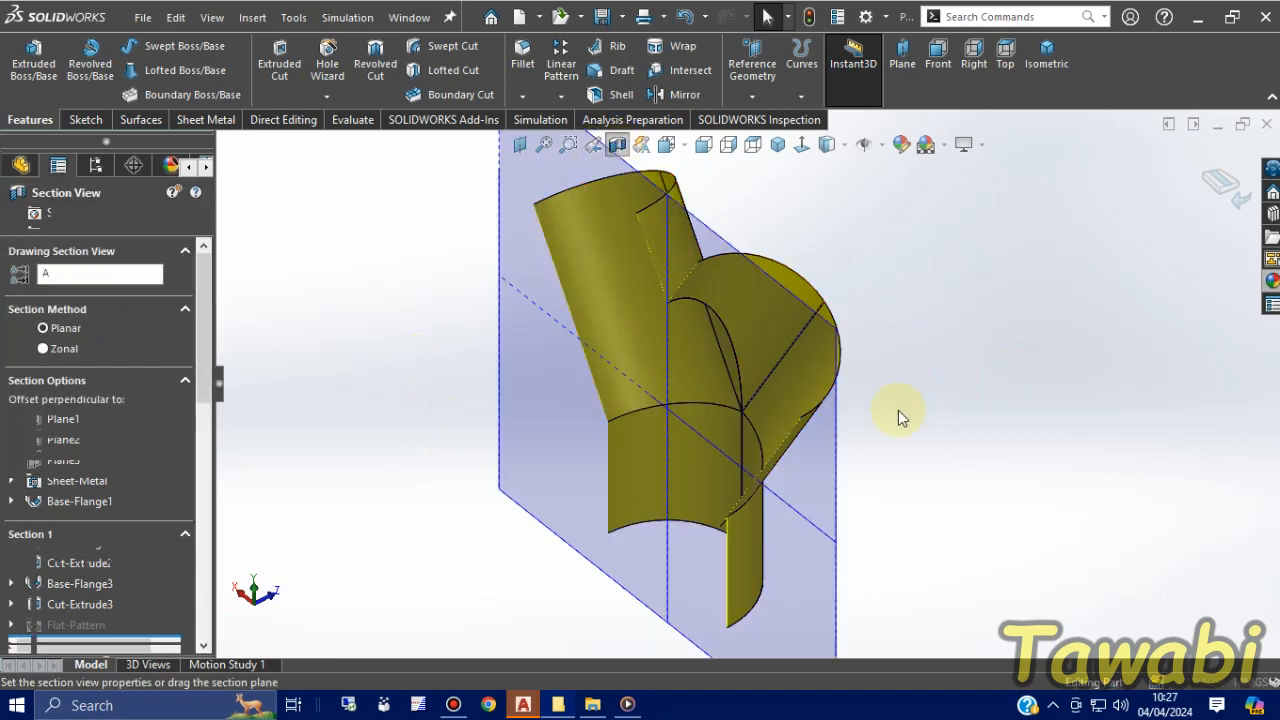
middle_click_drag(938, 428, 936, 381)
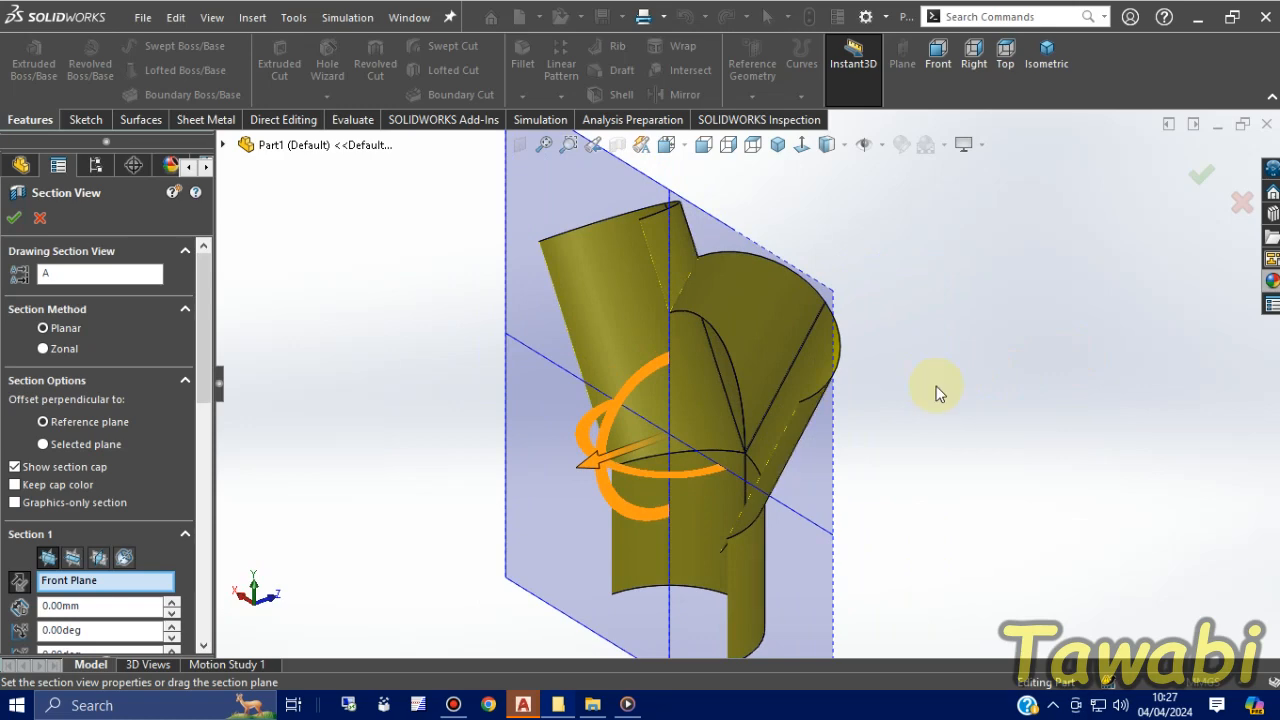
left_click(14, 218)
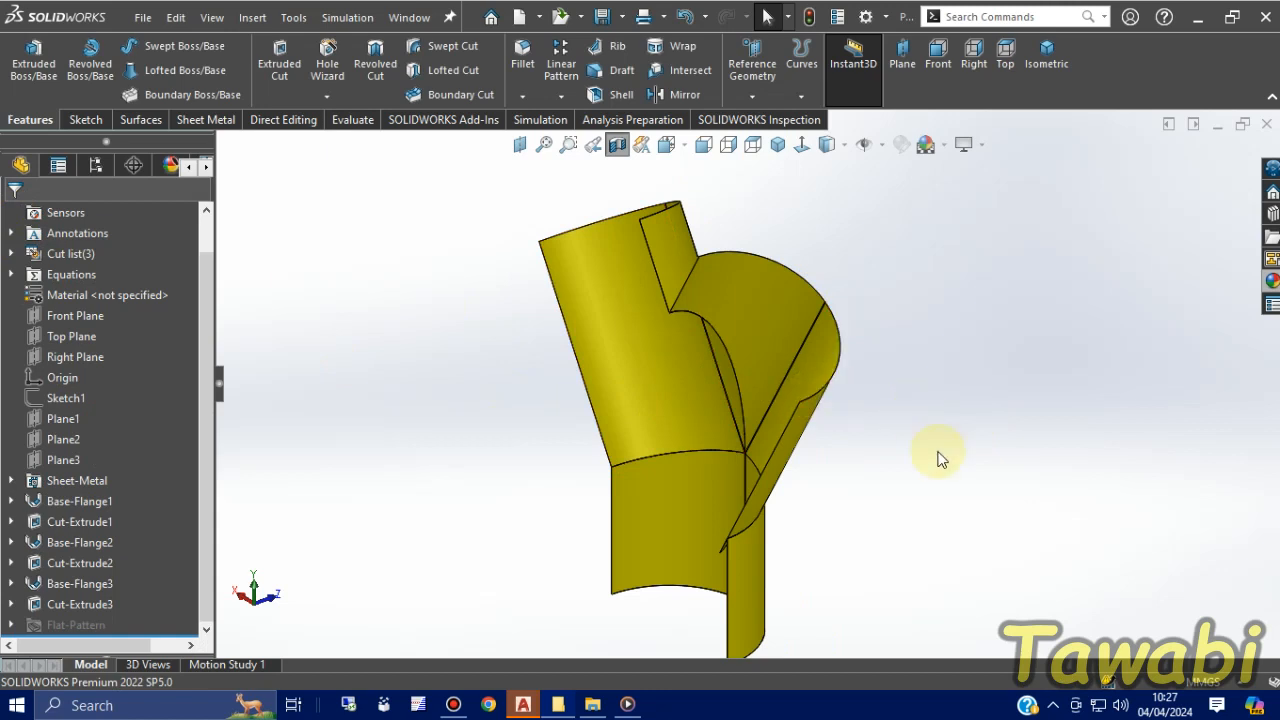
left_click(617, 144)
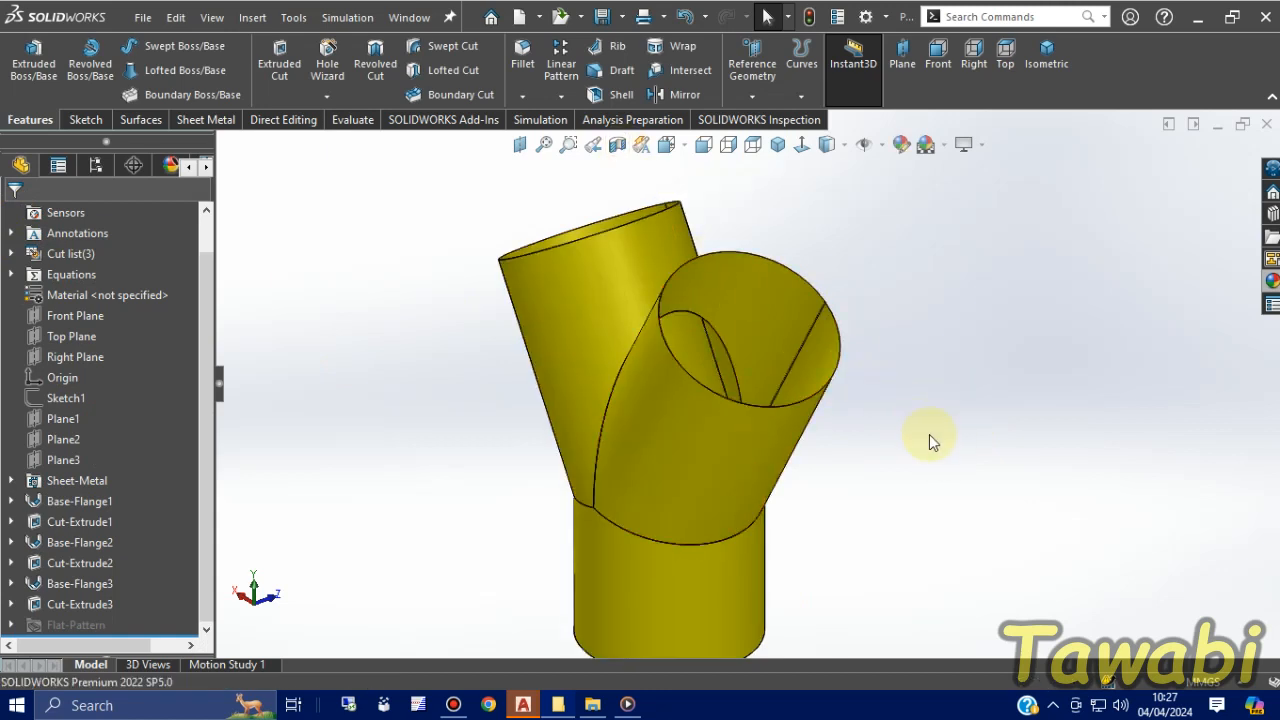